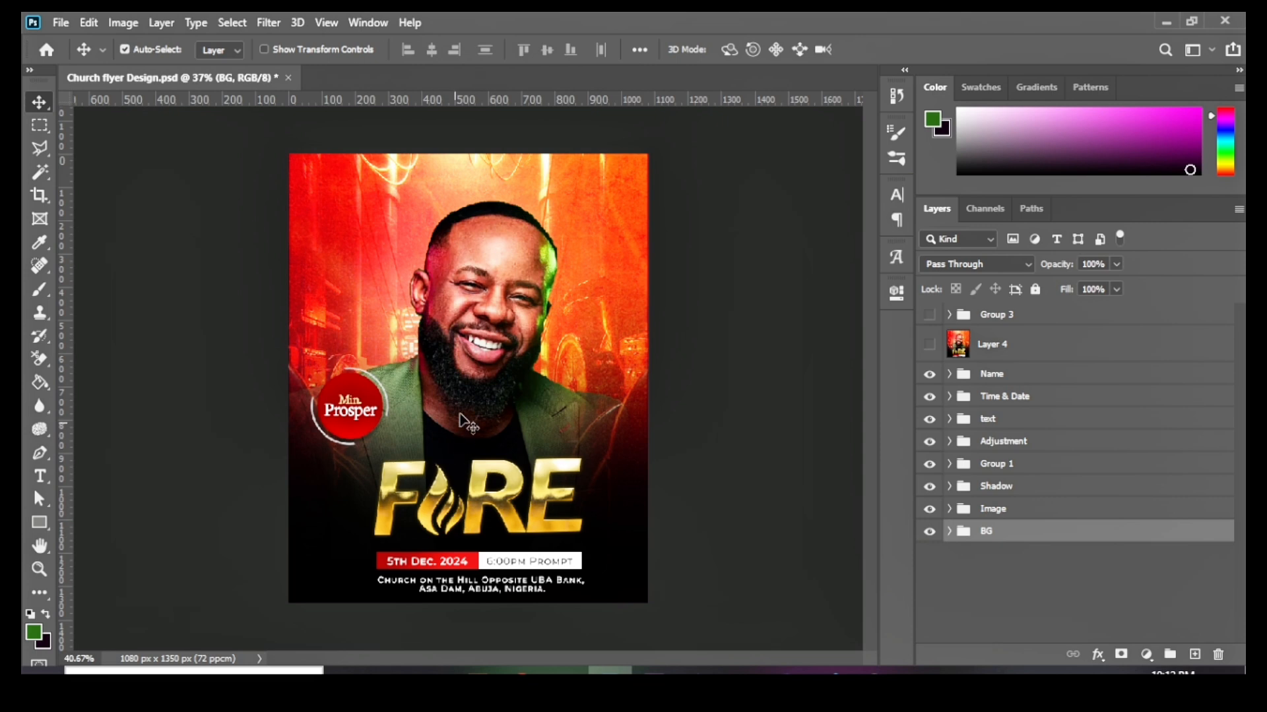
Step: Create a 1080 x 1350 px RGB document named "Church flyer" with a white background
scroll(459, 414, up, 1)
scroll(483, 351, down, 1)
click(61, 24)
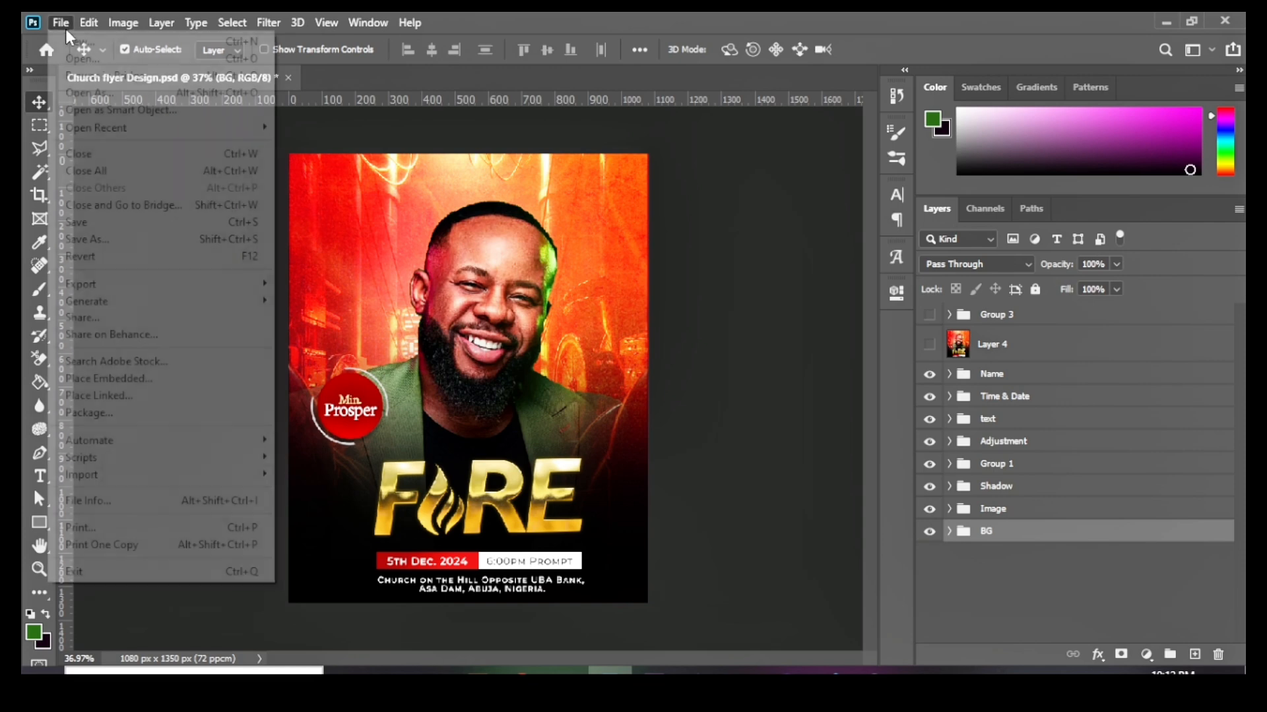
click(70, 34)
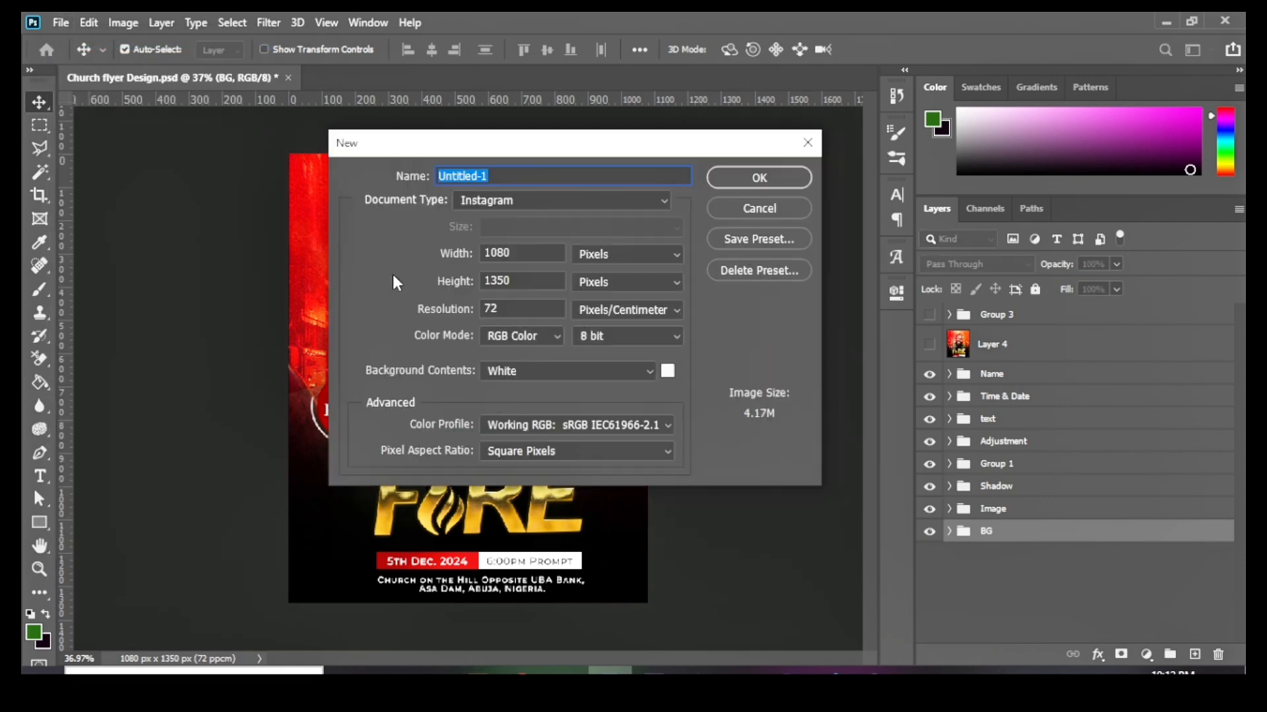
text(Church flyer)
click(737, 175)
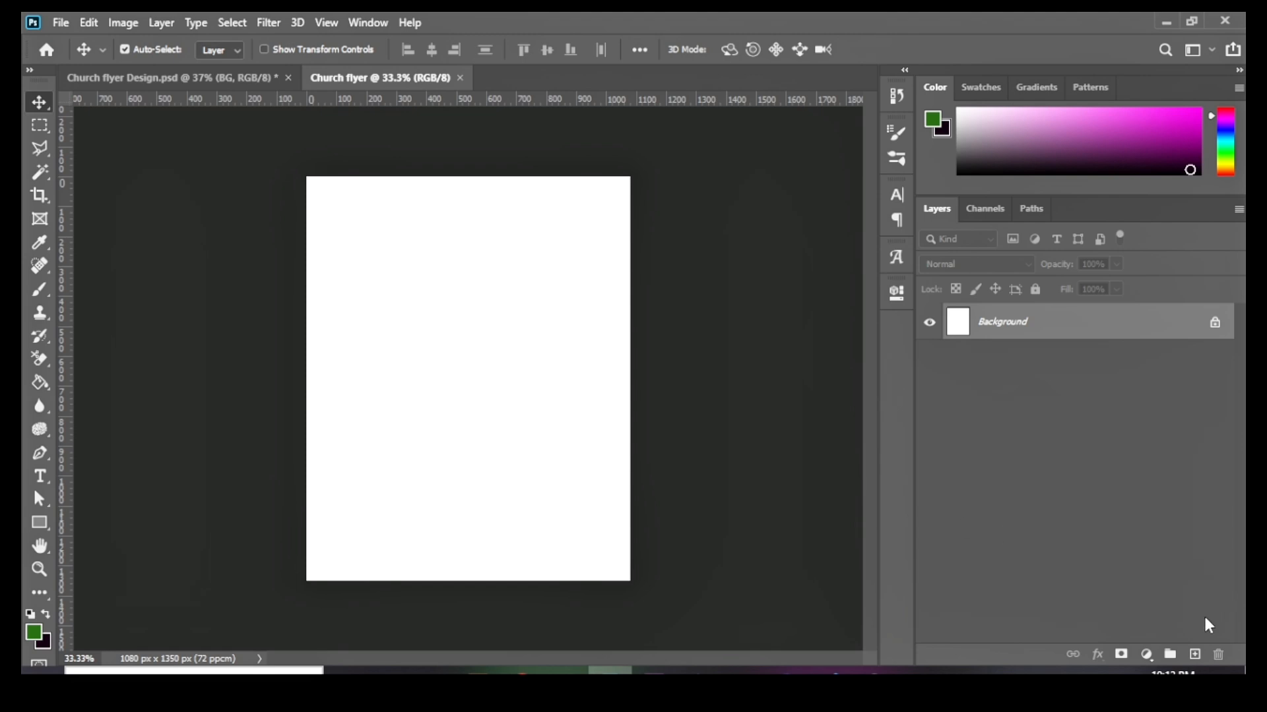
Step: Add a Solid Color fill layer in dark red #820303 above the background
click(1146, 653)
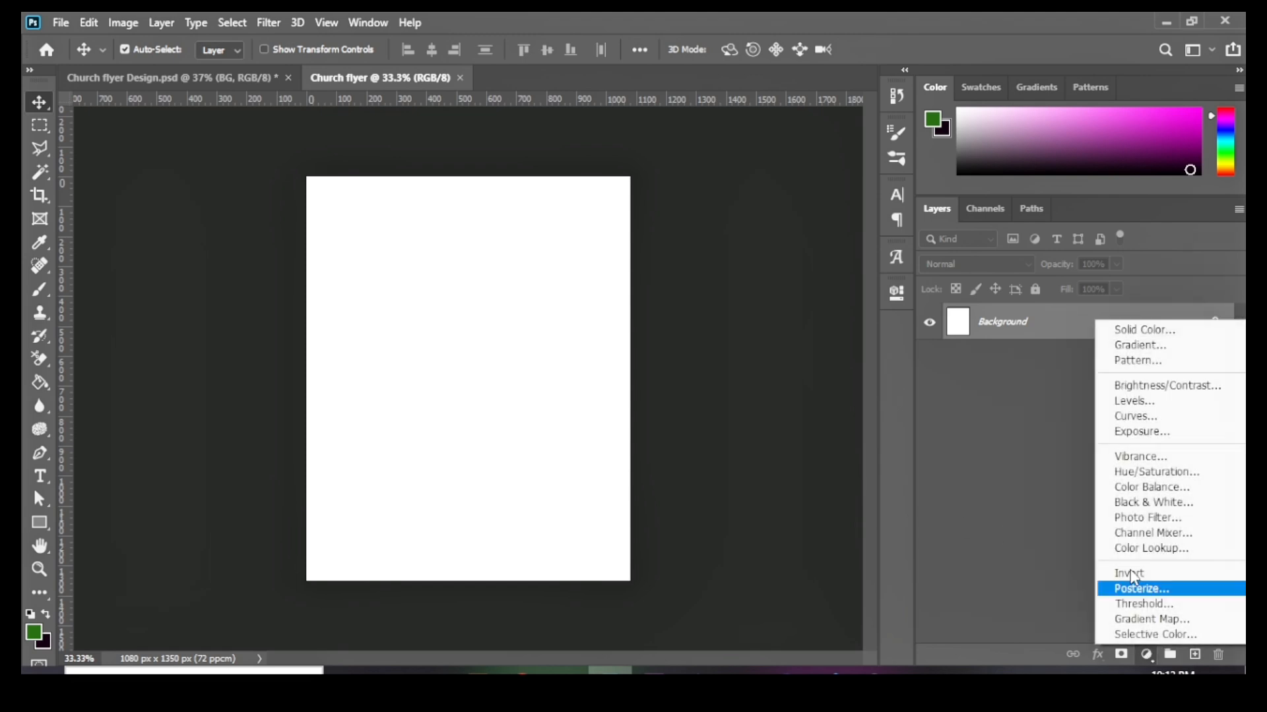
click(954, 593)
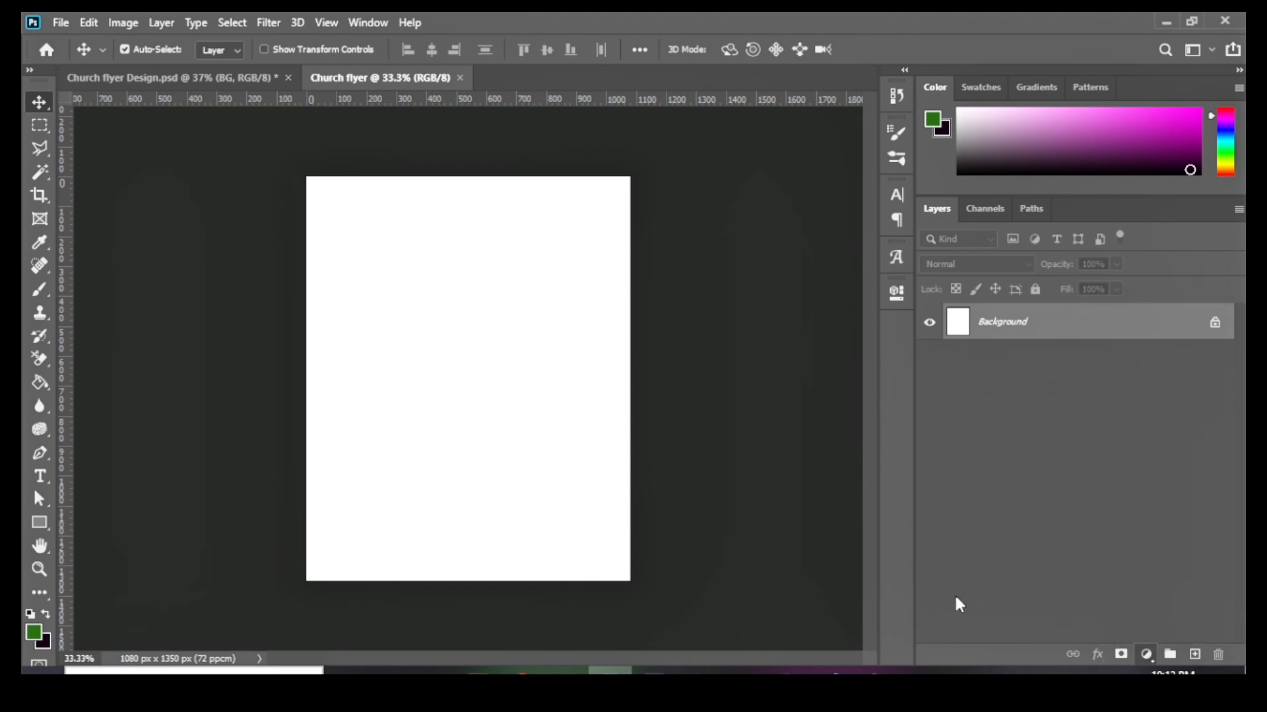
click(1151, 653)
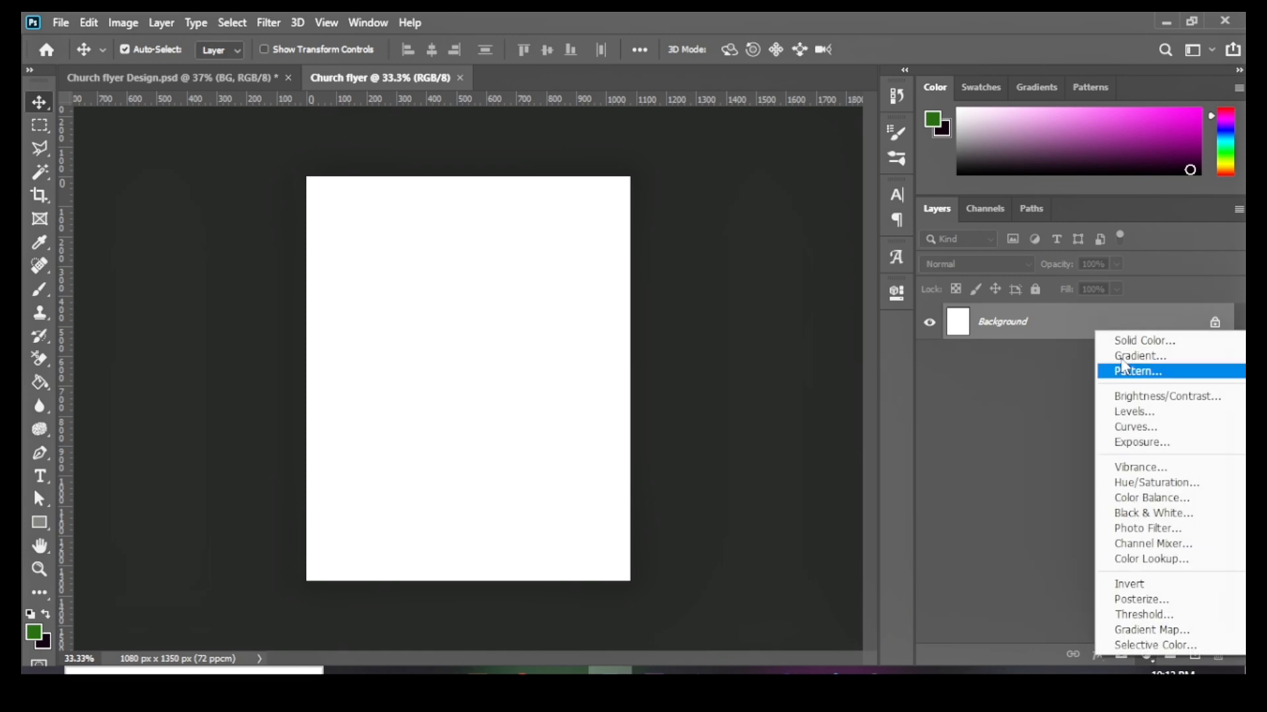
click(1131, 342)
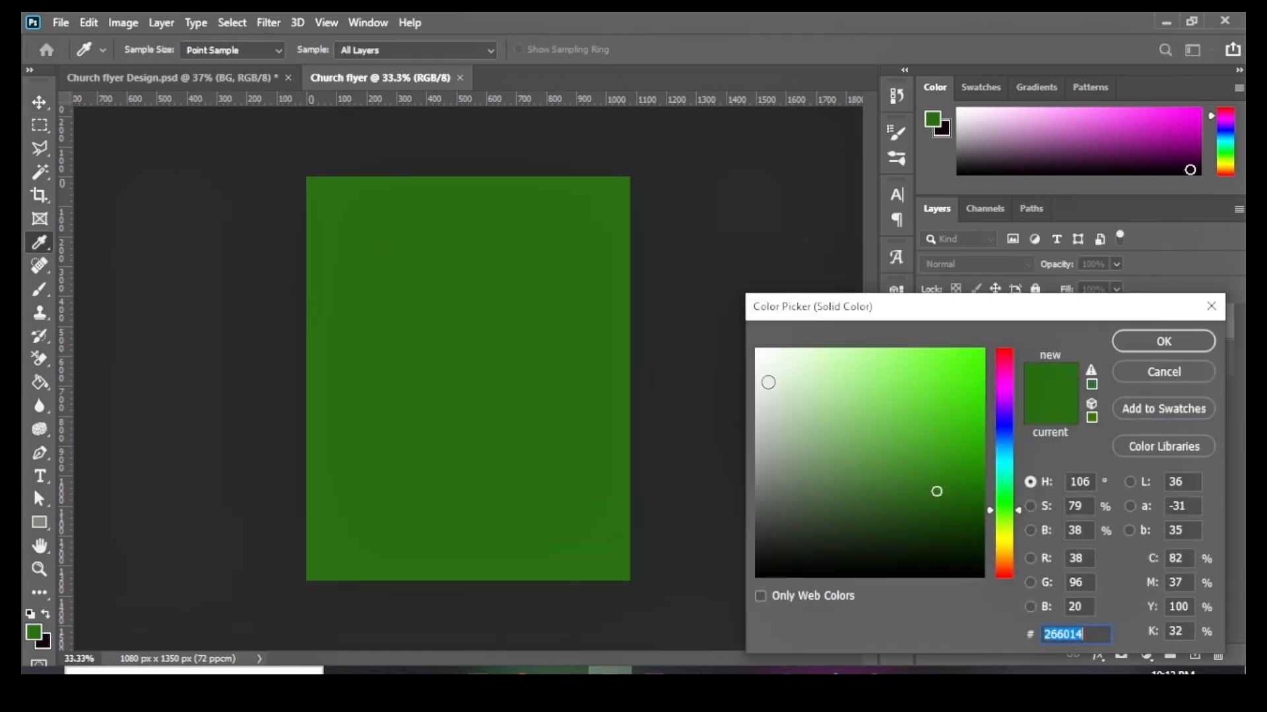
drag(1008, 363, 1008, 347)
click(960, 396)
mouse_move(967, 443)
mouse_down()
mouse_move(970, 463)
mouse_move(972, 452)
mouse_up()
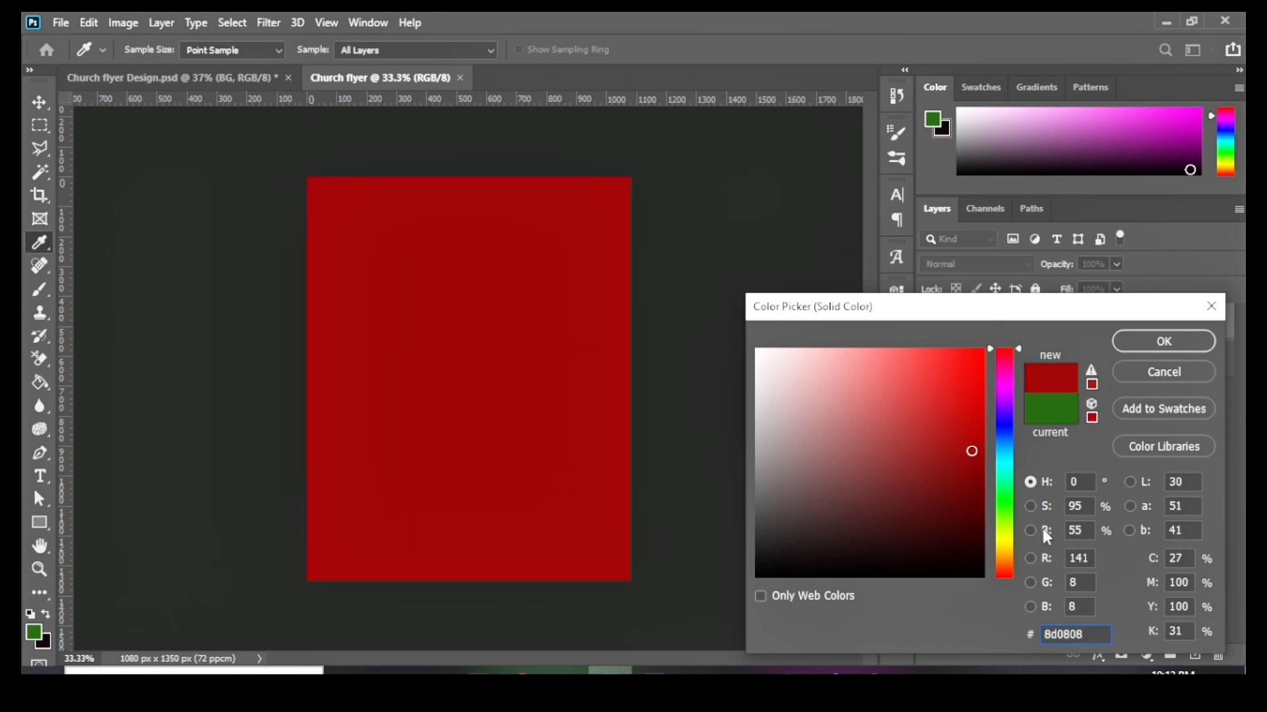
drag(1093, 634, 1009, 638)
text(82)
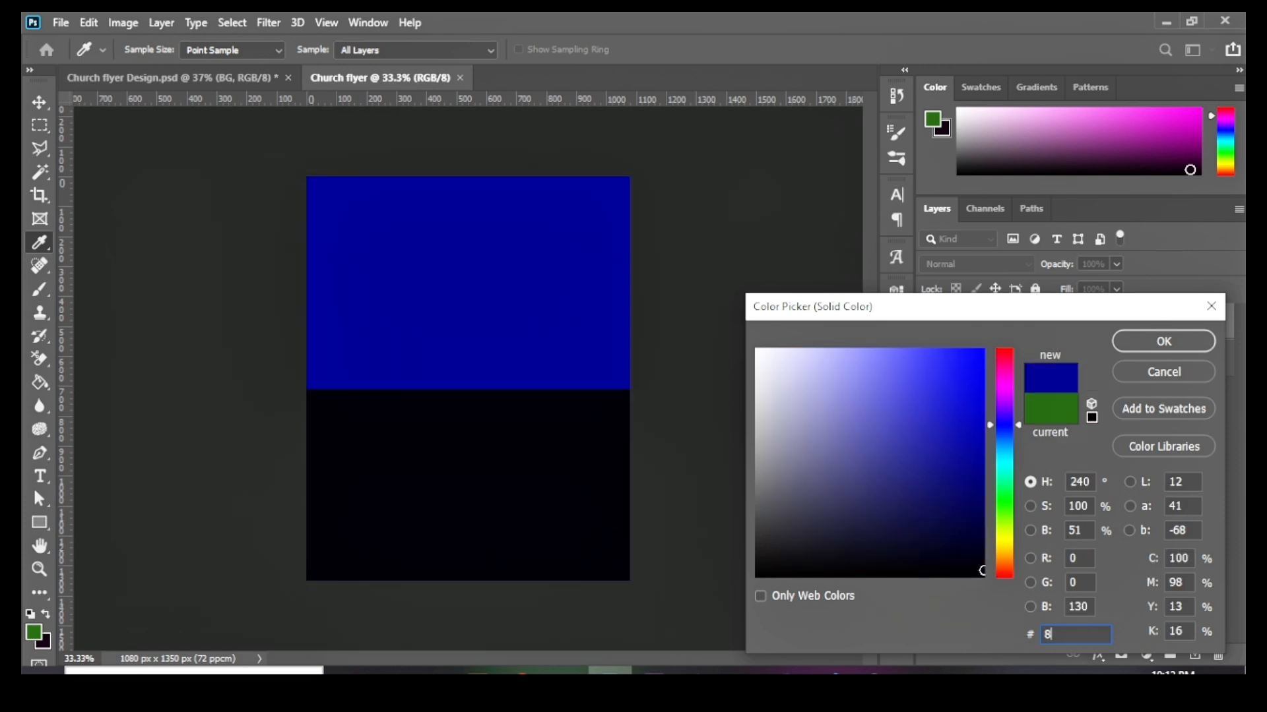
text(0)
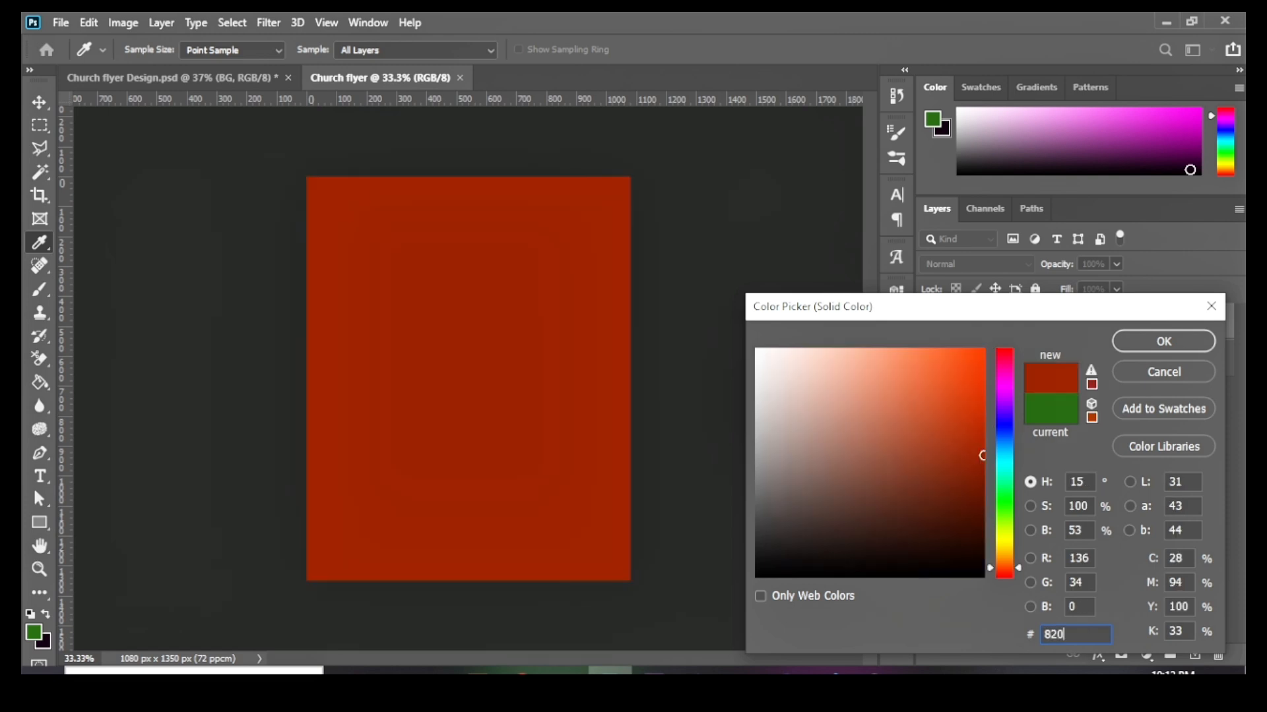
text(303)
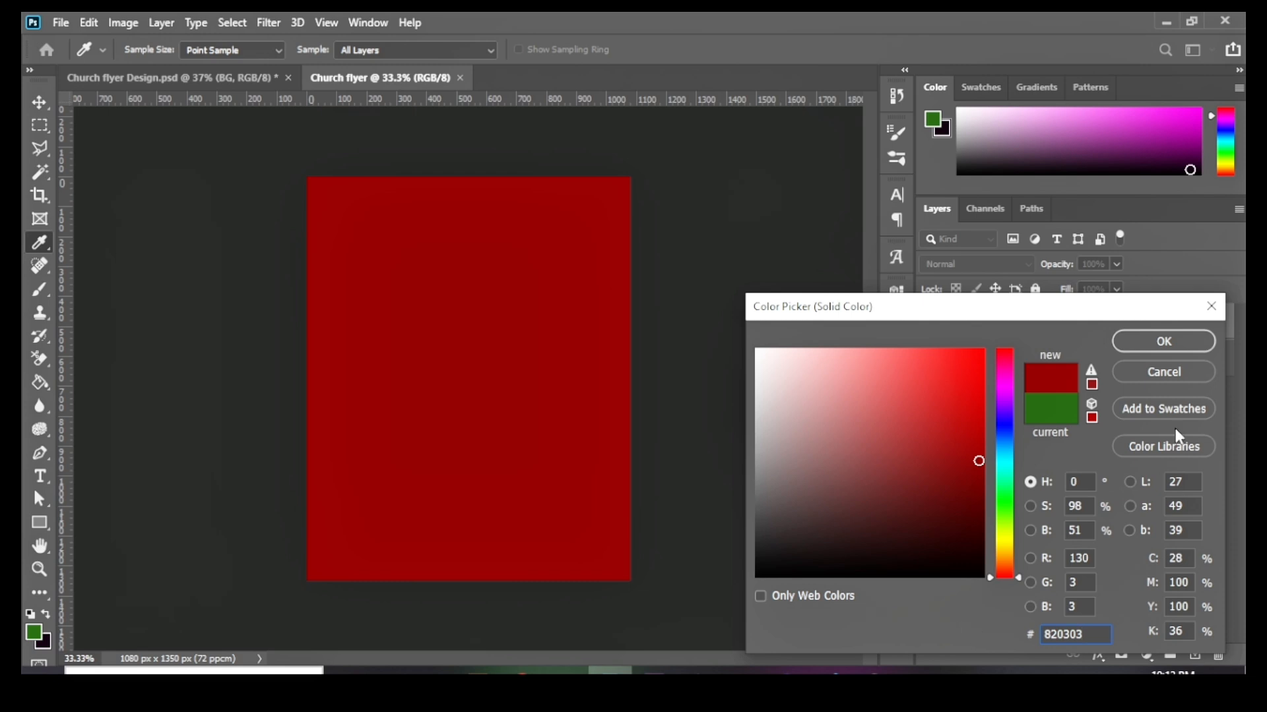
click(1171, 336)
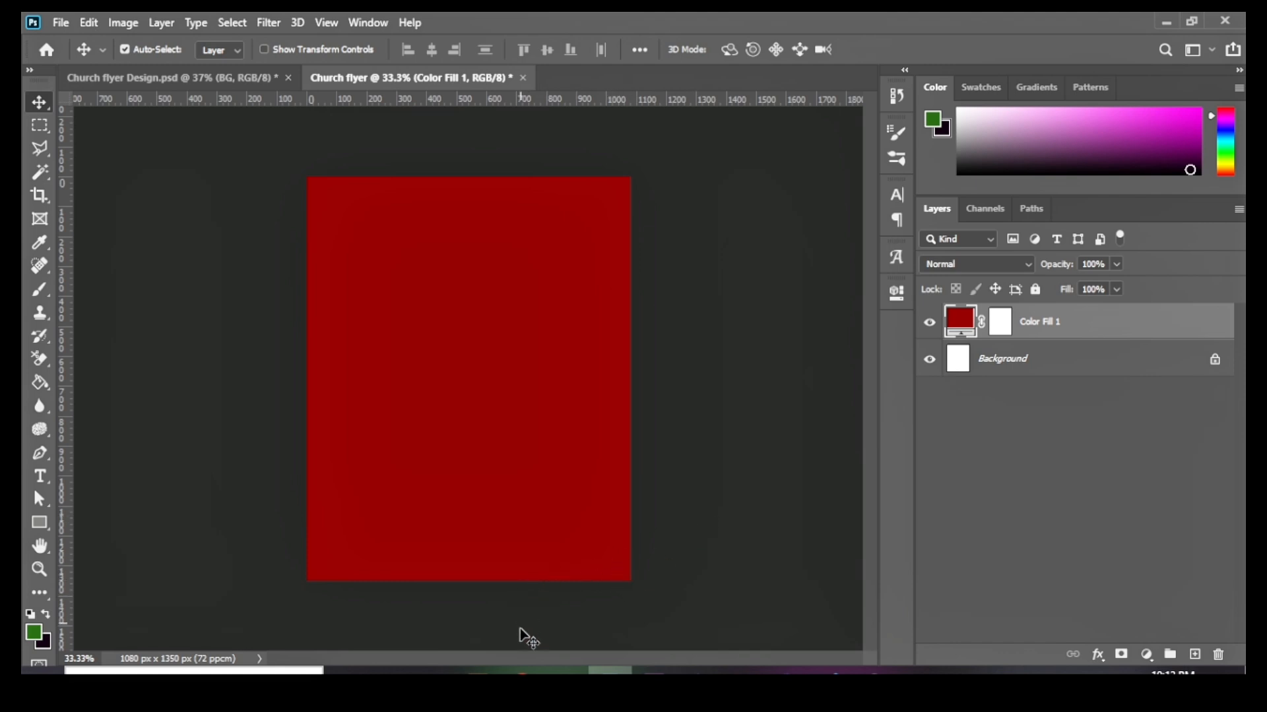
Step: Place the TEXTURE image from the Church flyer 02 folder, enlarged to cover the canvas, and set its blend mode to Lighten
click(434, 671)
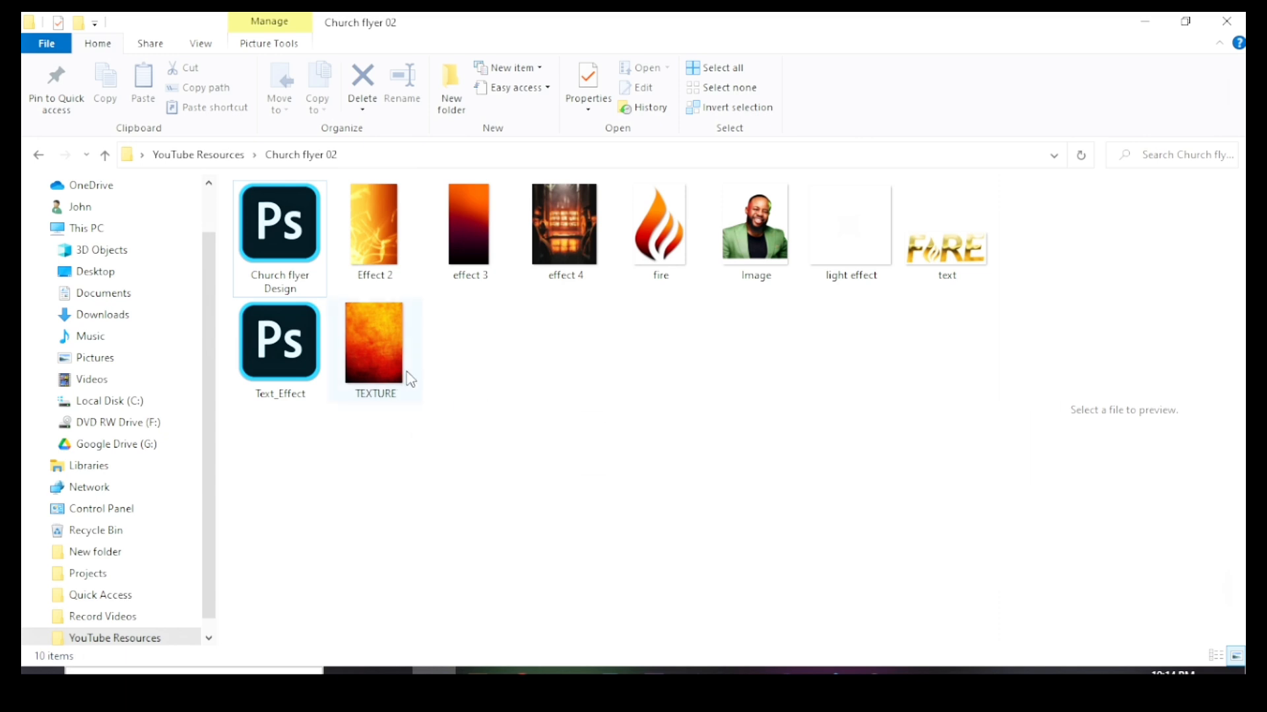
drag(382, 351, 478, 487)
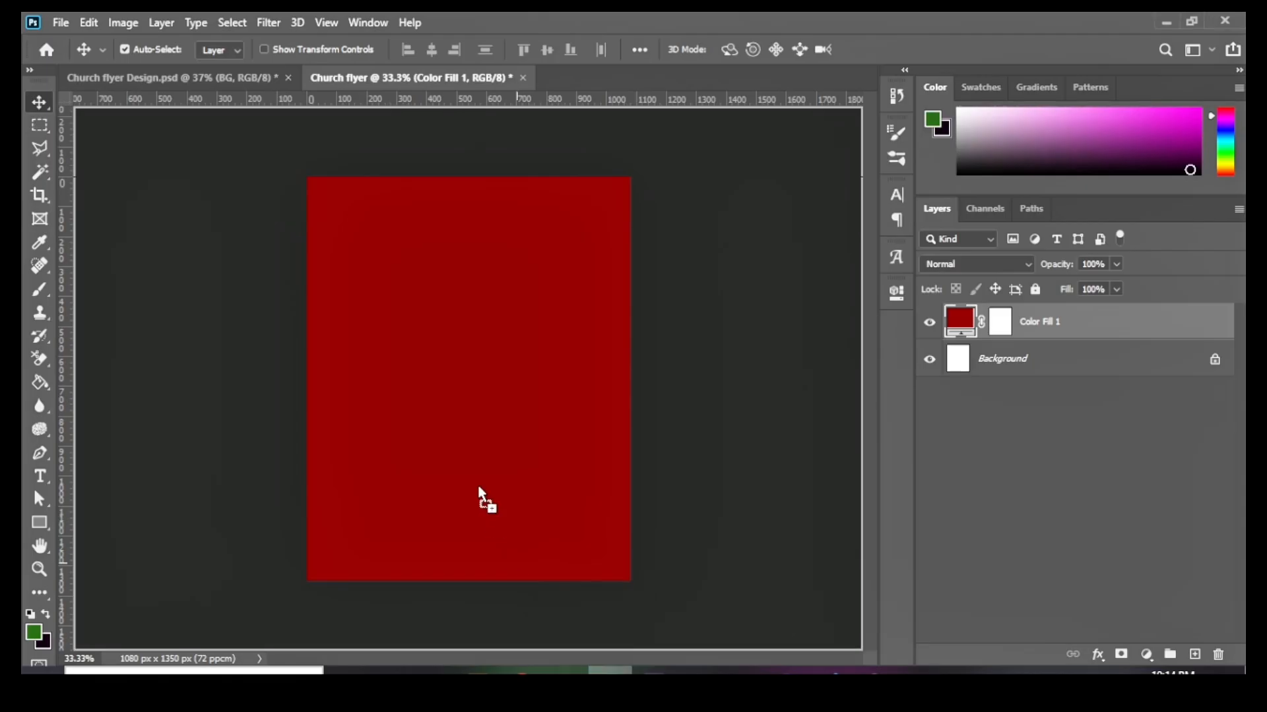
drag(460, 428, 475, 603)
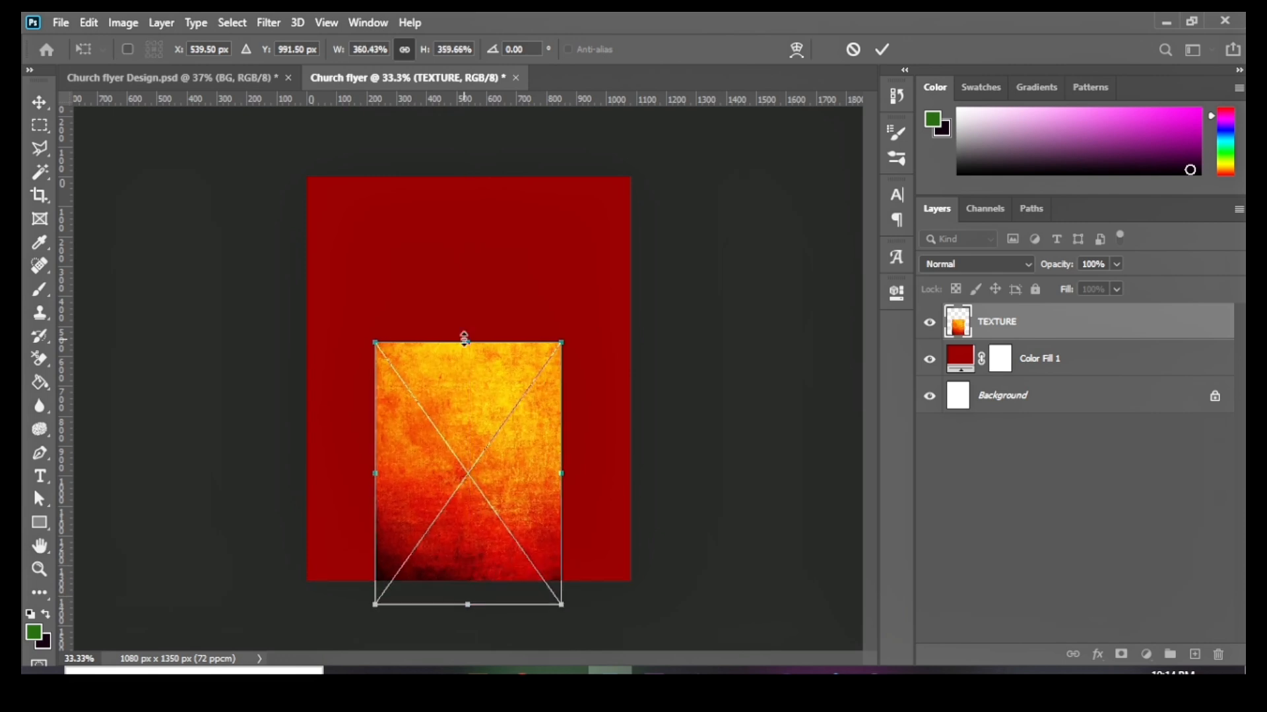
drag(467, 342, 470, 139)
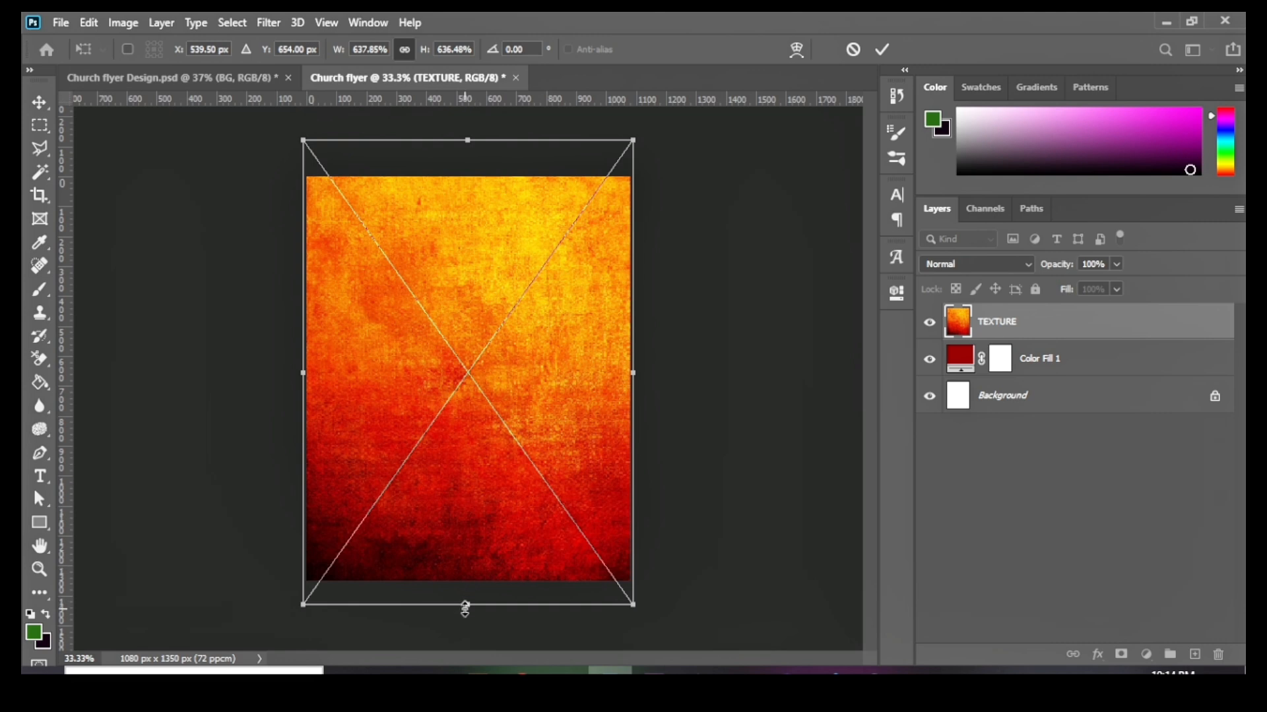
drag(467, 605, 464, 613)
key(Return)
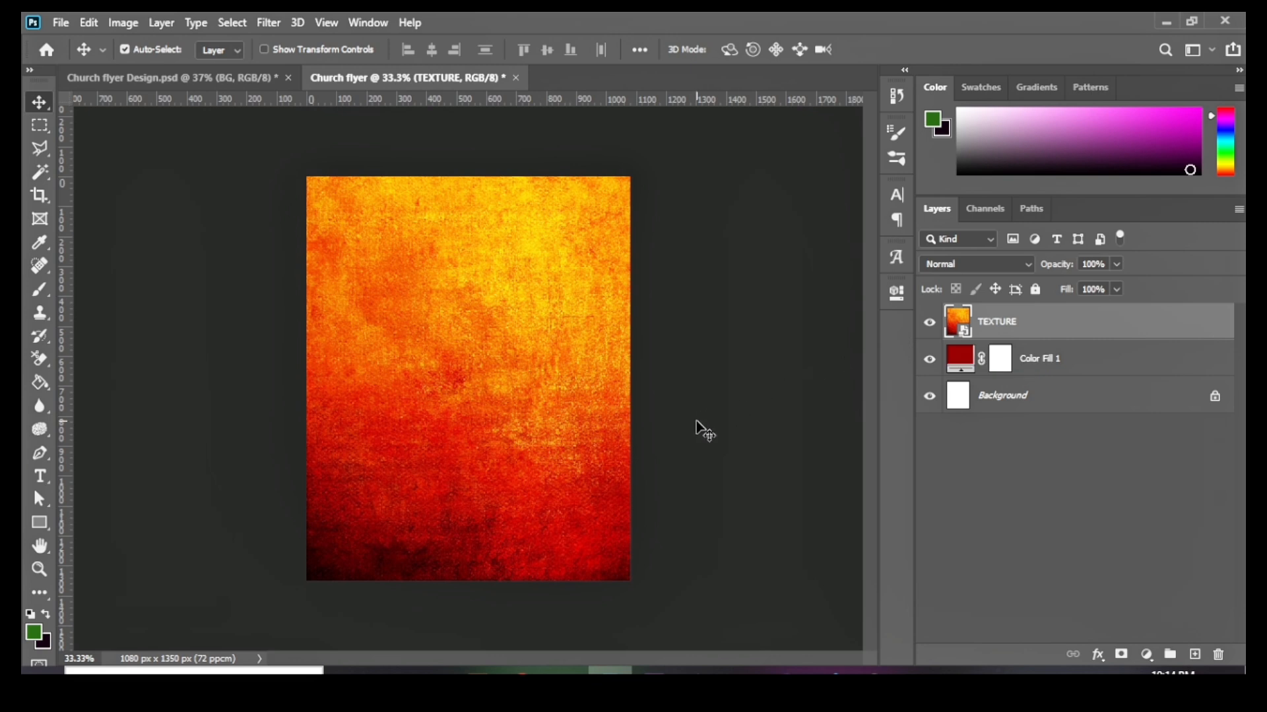
click(973, 269)
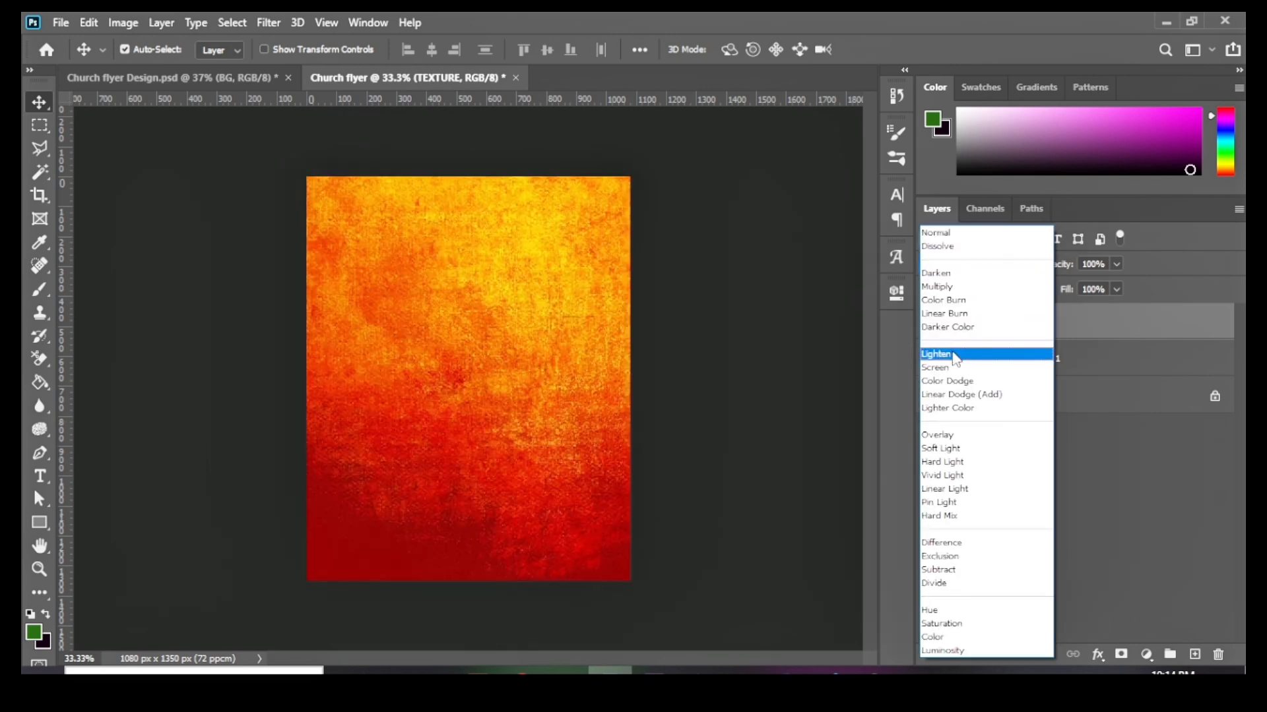
click(955, 356)
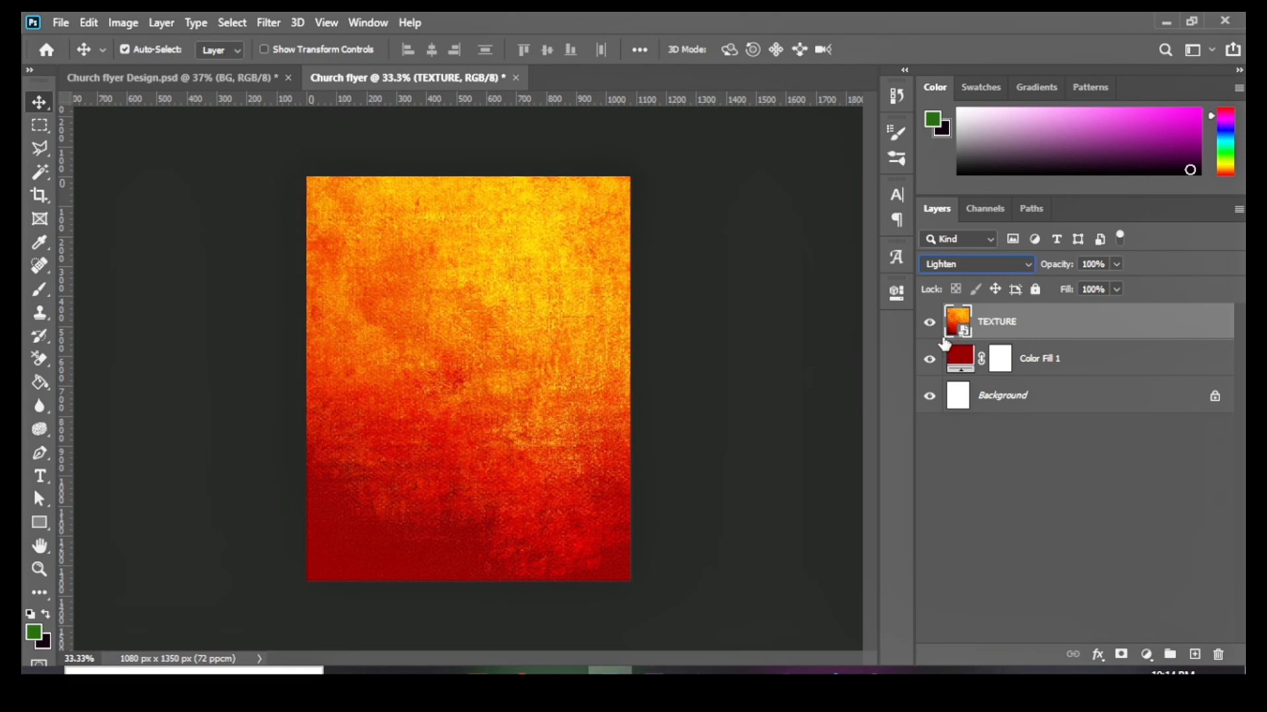
Step: Place the Effect 2 image from the Church flyer 02 folder above the texture, scaled to about 58% so it covers the canvas
click(434, 673)
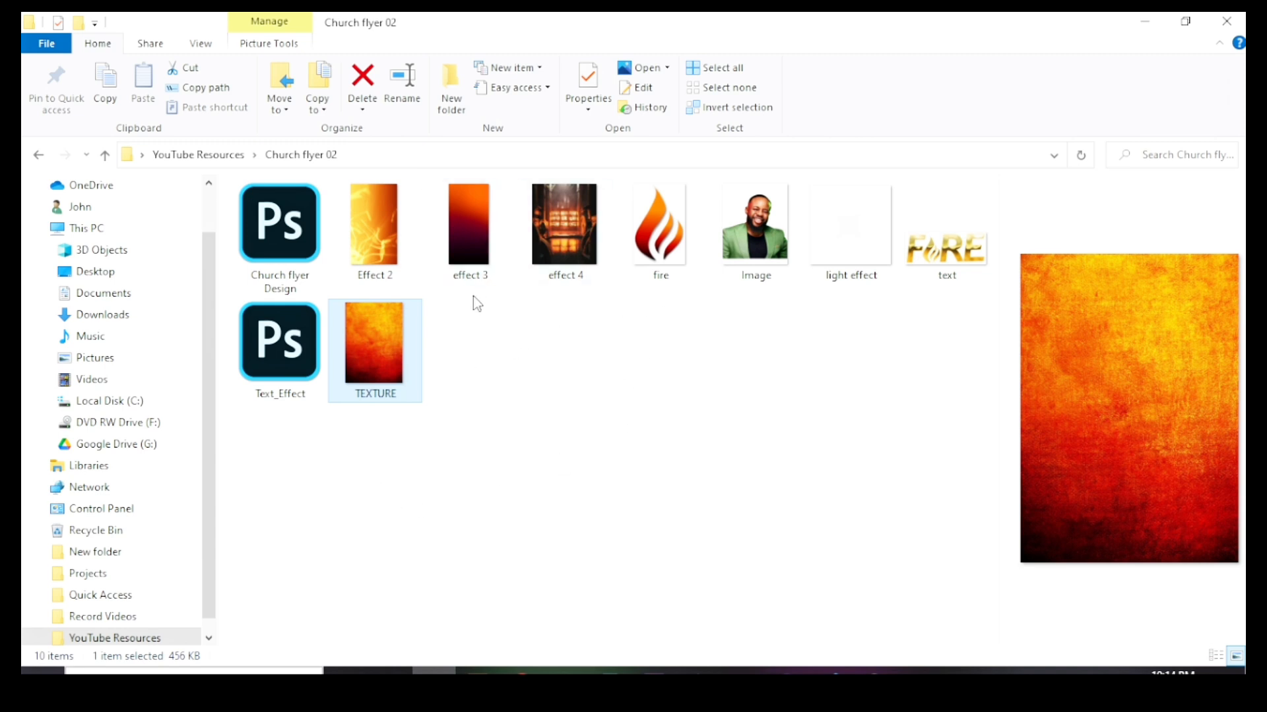
drag(395, 268, 474, 410)
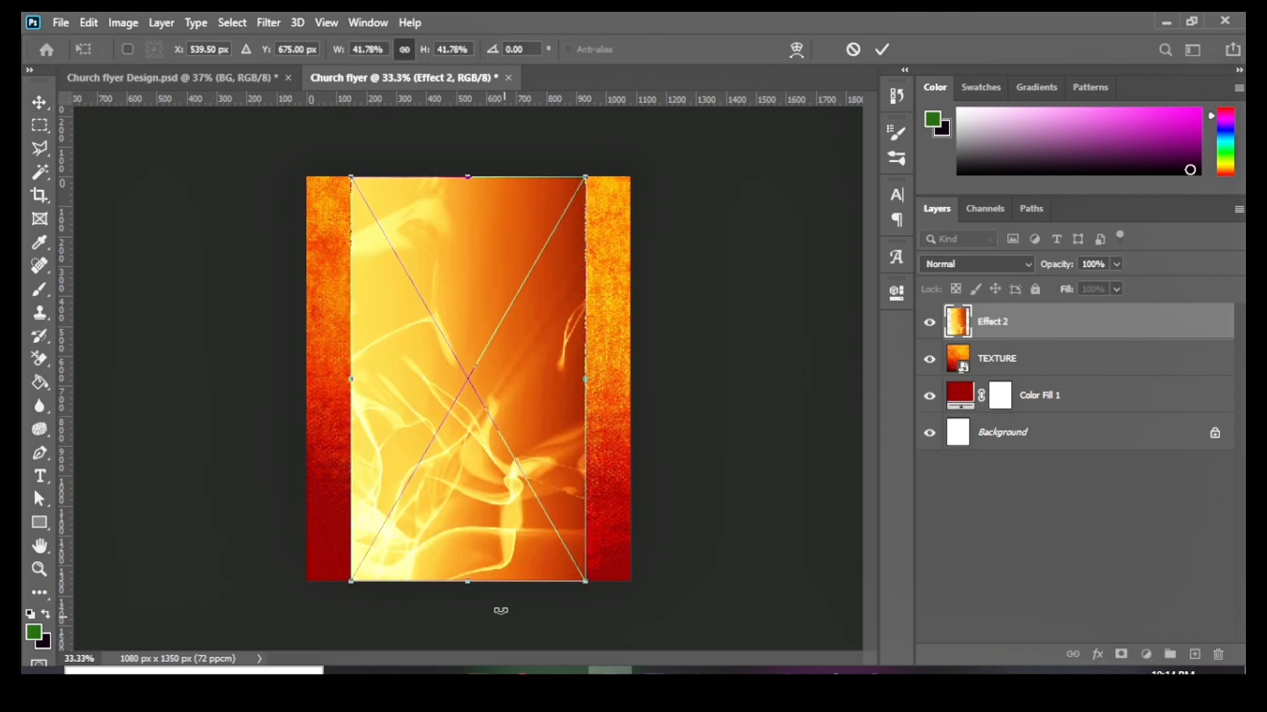
drag(467, 589, 442, 663)
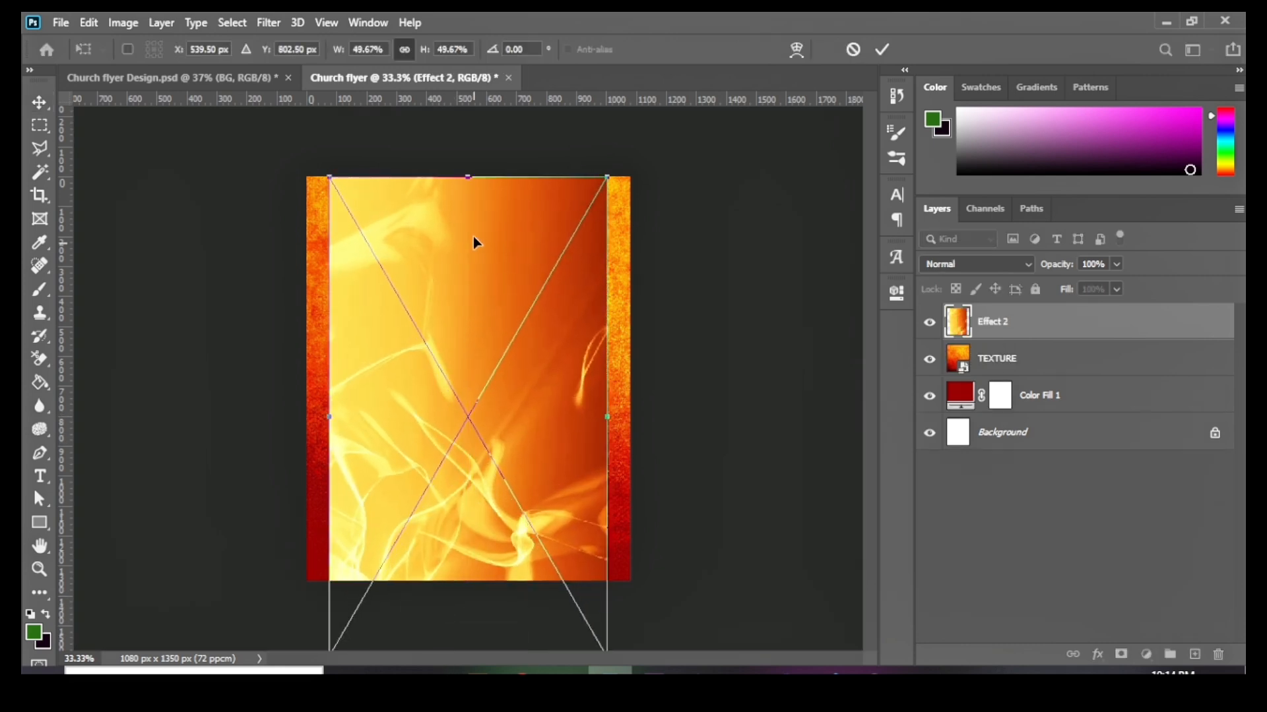
drag(475, 178, 468, 96)
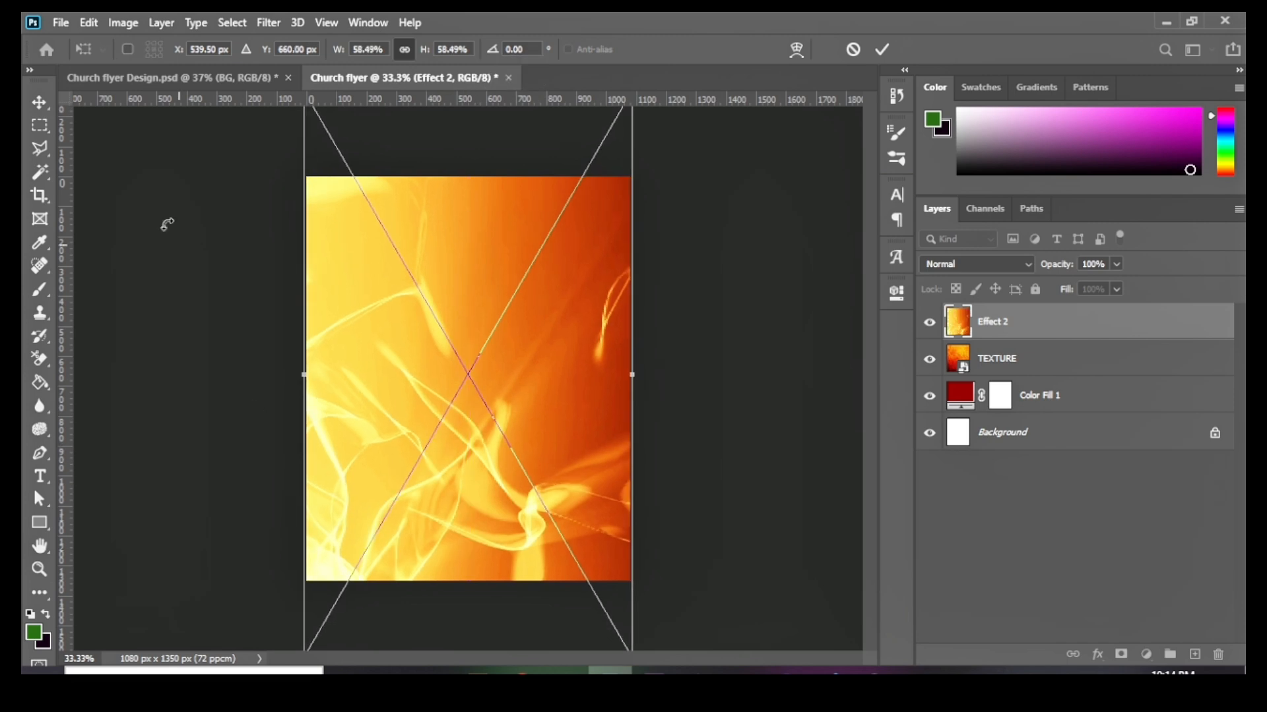
click(40, 105)
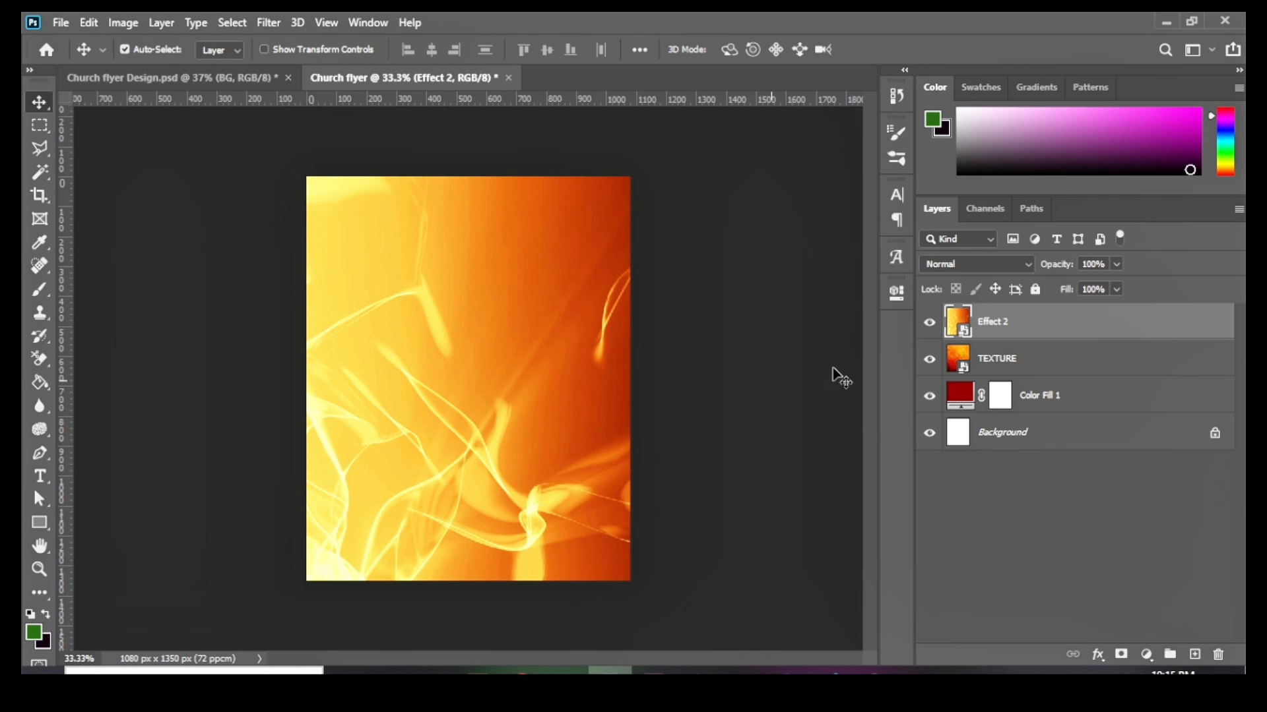
Step: Rasterize the Effect 2 layer and desaturate it
right_click(1046, 321)
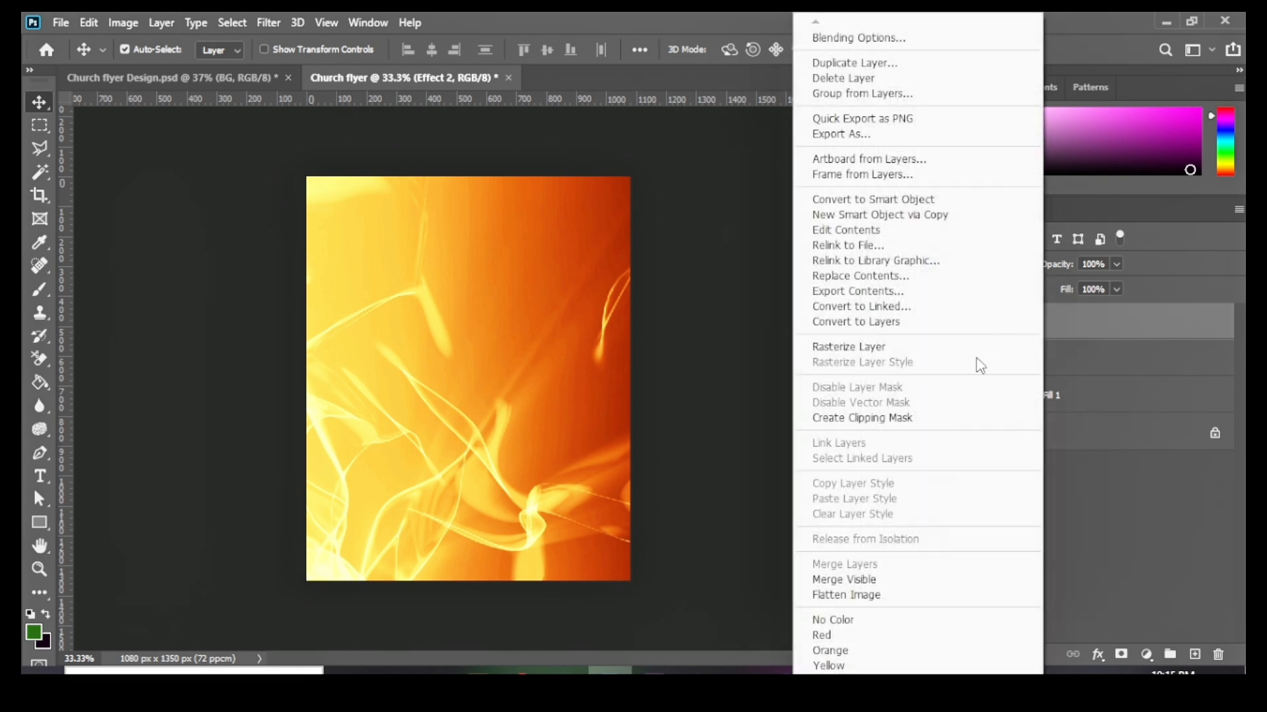
click(815, 347)
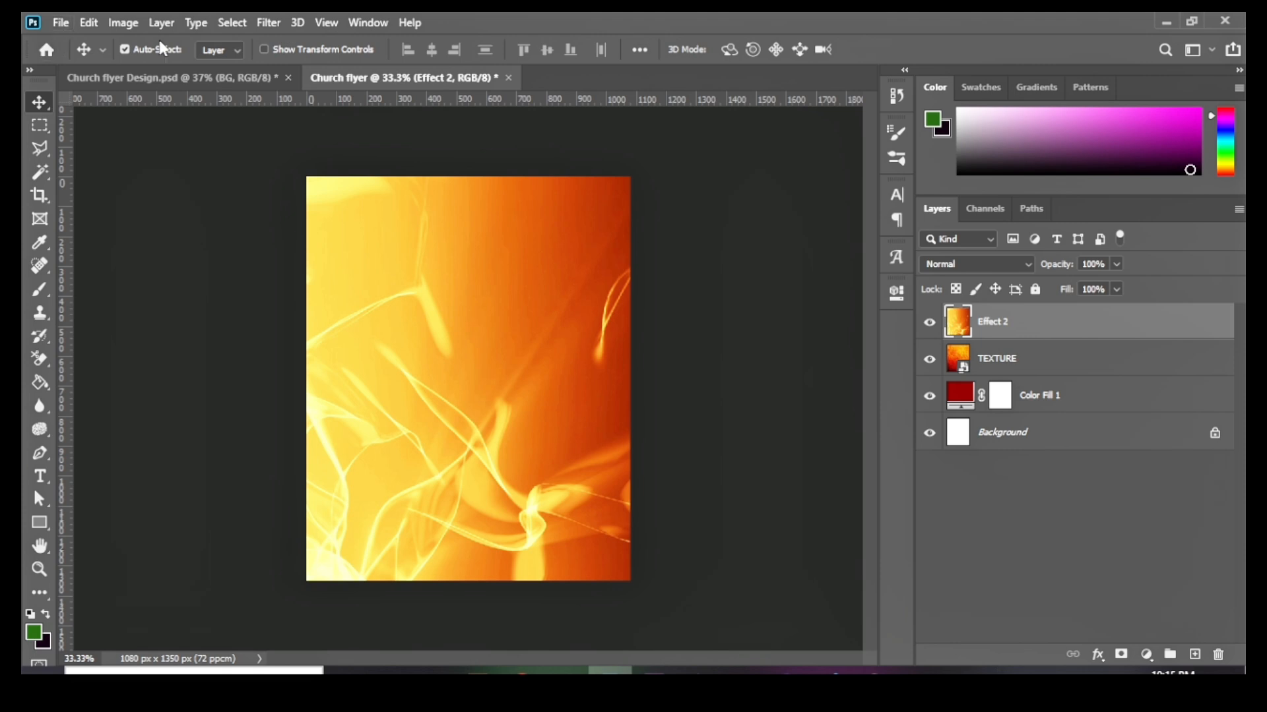
click(117, 24)
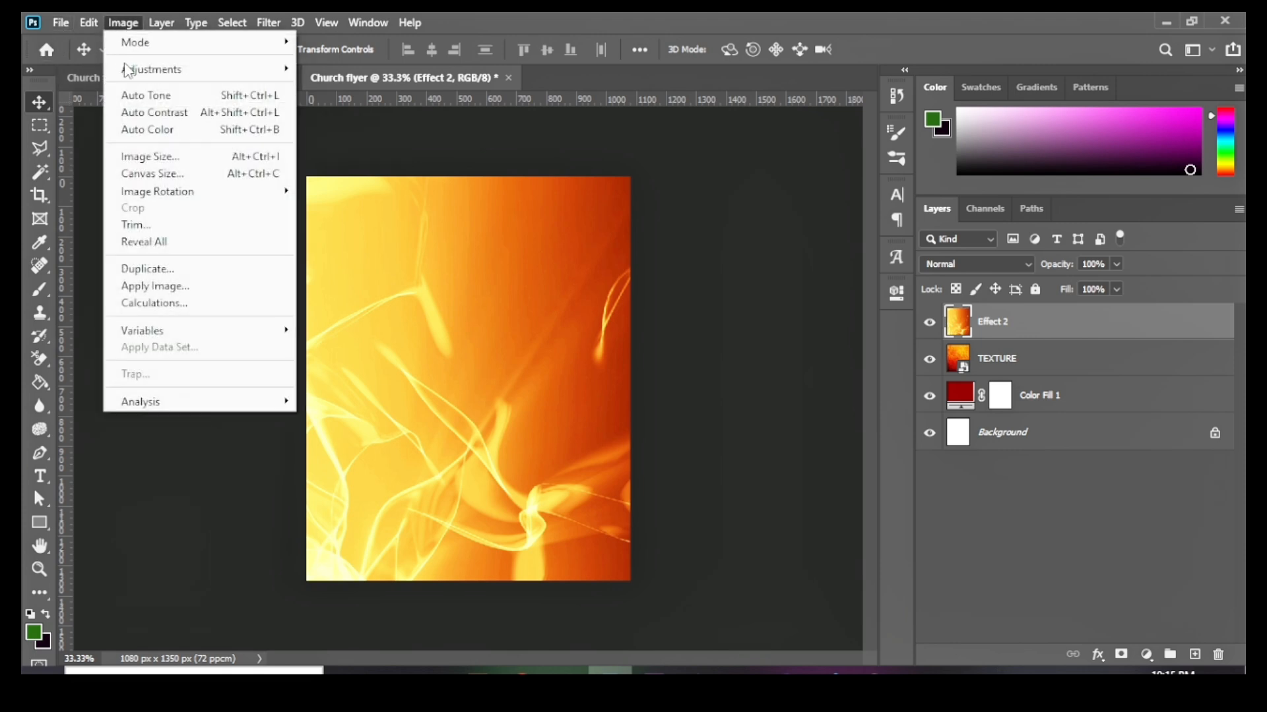
mouse_move(133, 71)
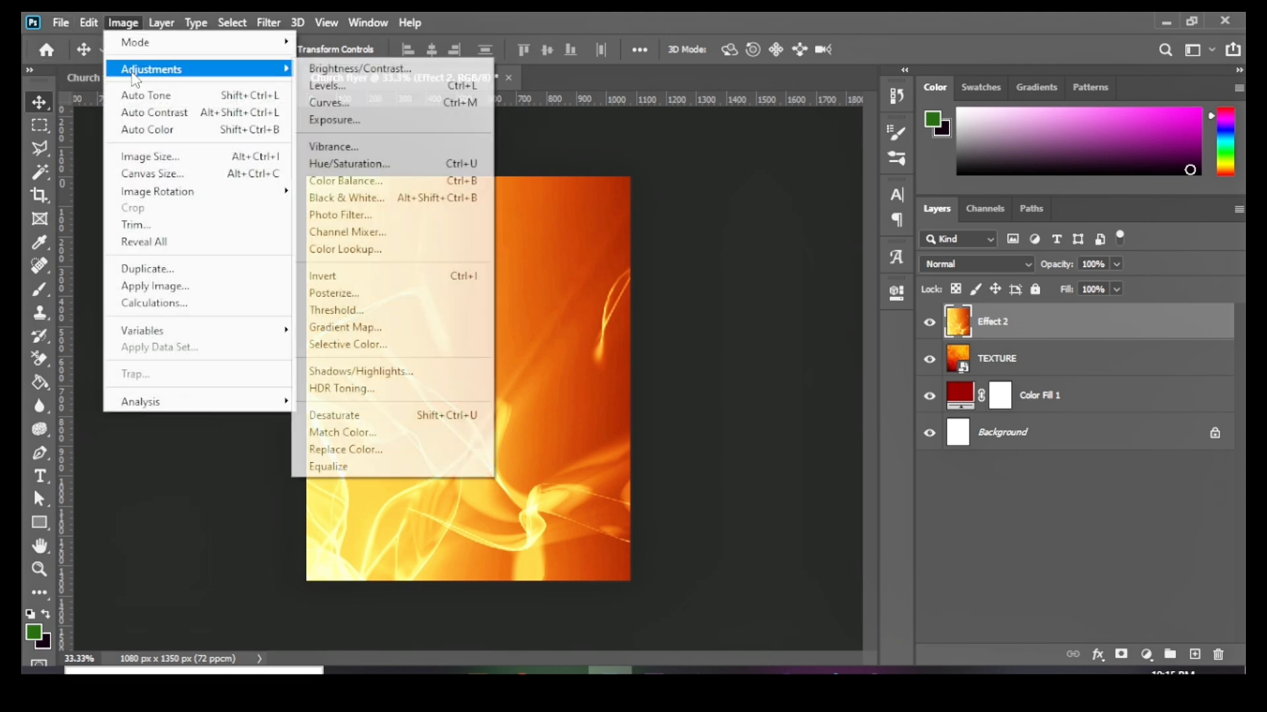
click(373, 416)
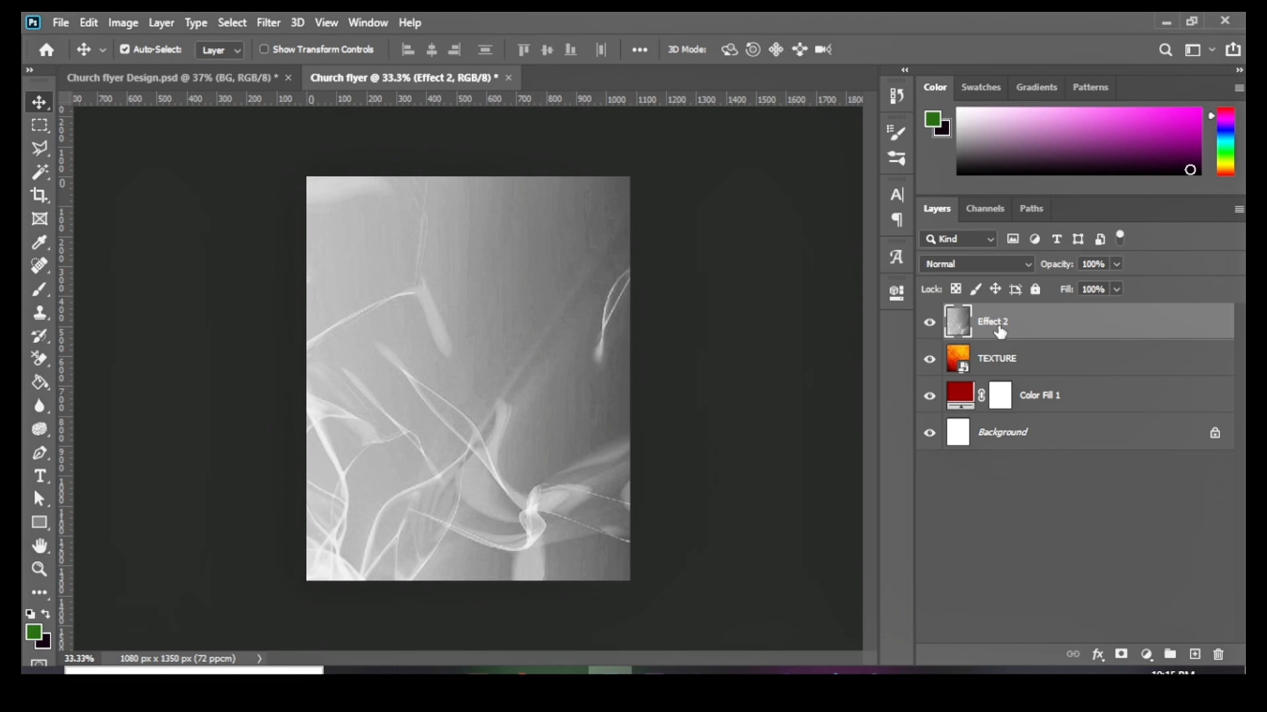
Step: Set the Effect 2 layer's blend mode to Overlay and compare the design with the layer hidden and shown
click(945, 267)
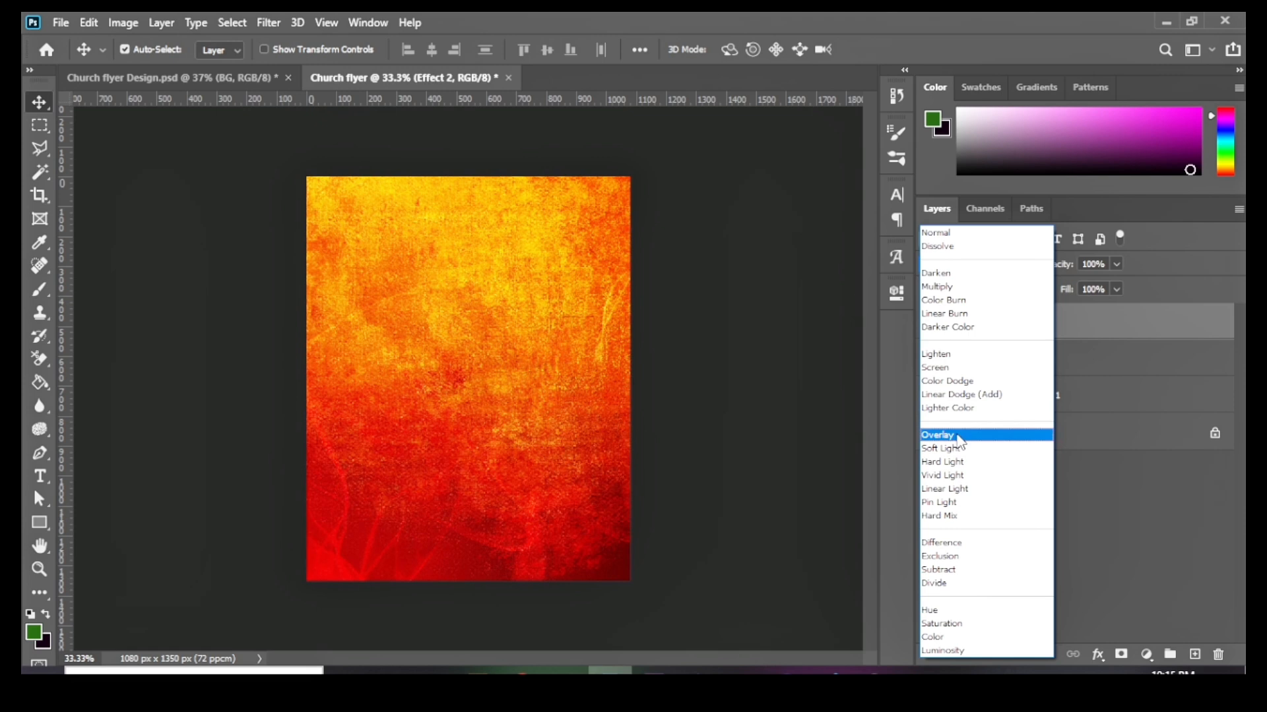
click(959, 437)
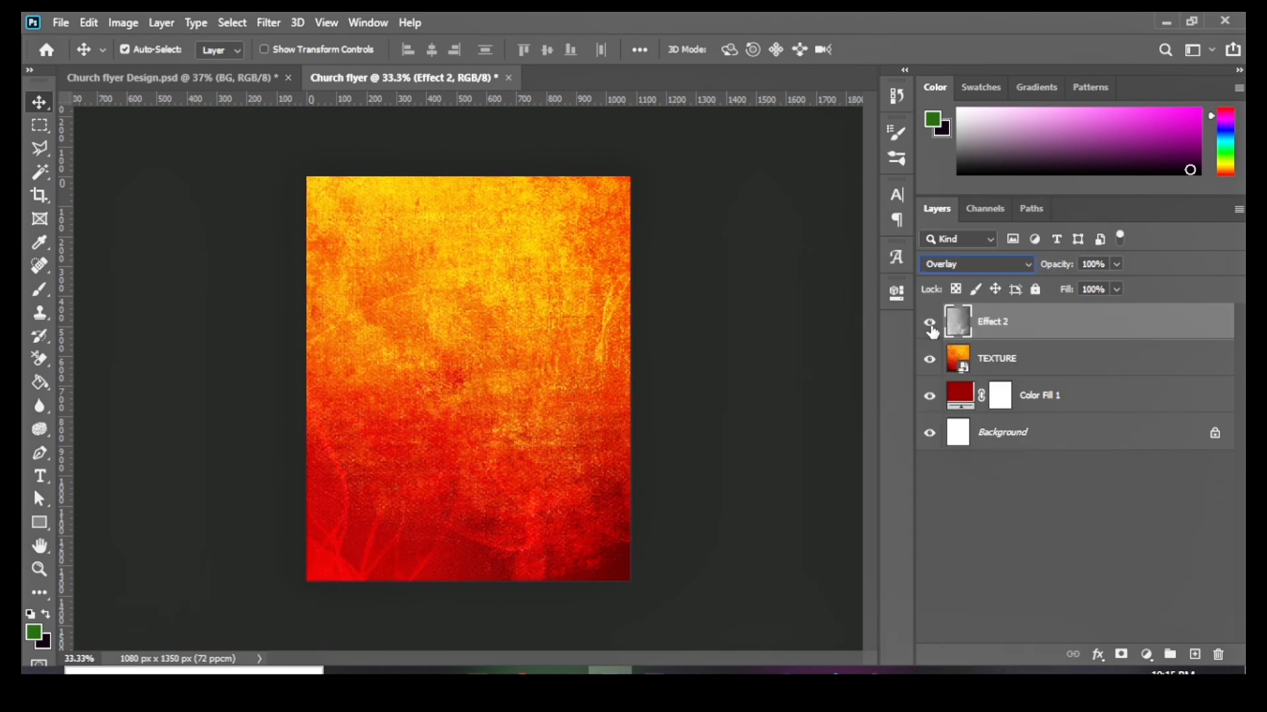
click(930, 323)
click(930, 324)
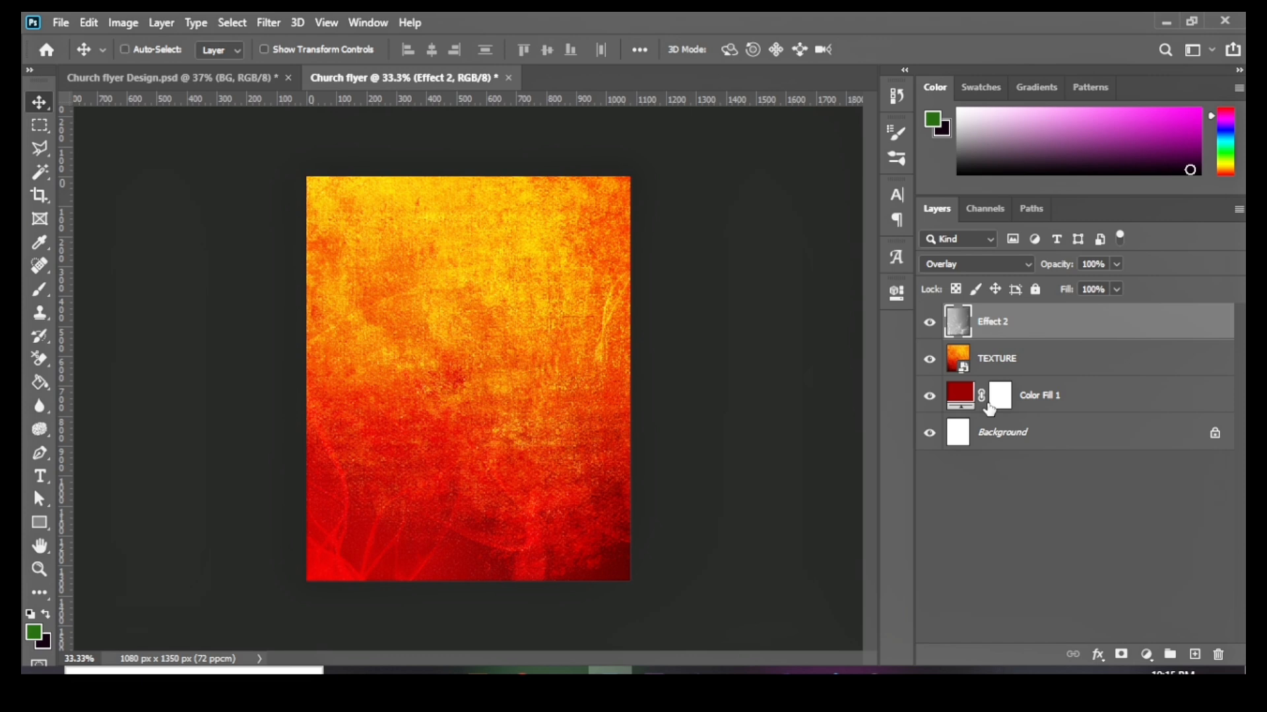
Step: Flip the Effect 2 layer to -100% width and -100% height about its centre and compare the design with the layer hidden and shown
key(ctrl+t)
scroll(481, 548, down, 2)
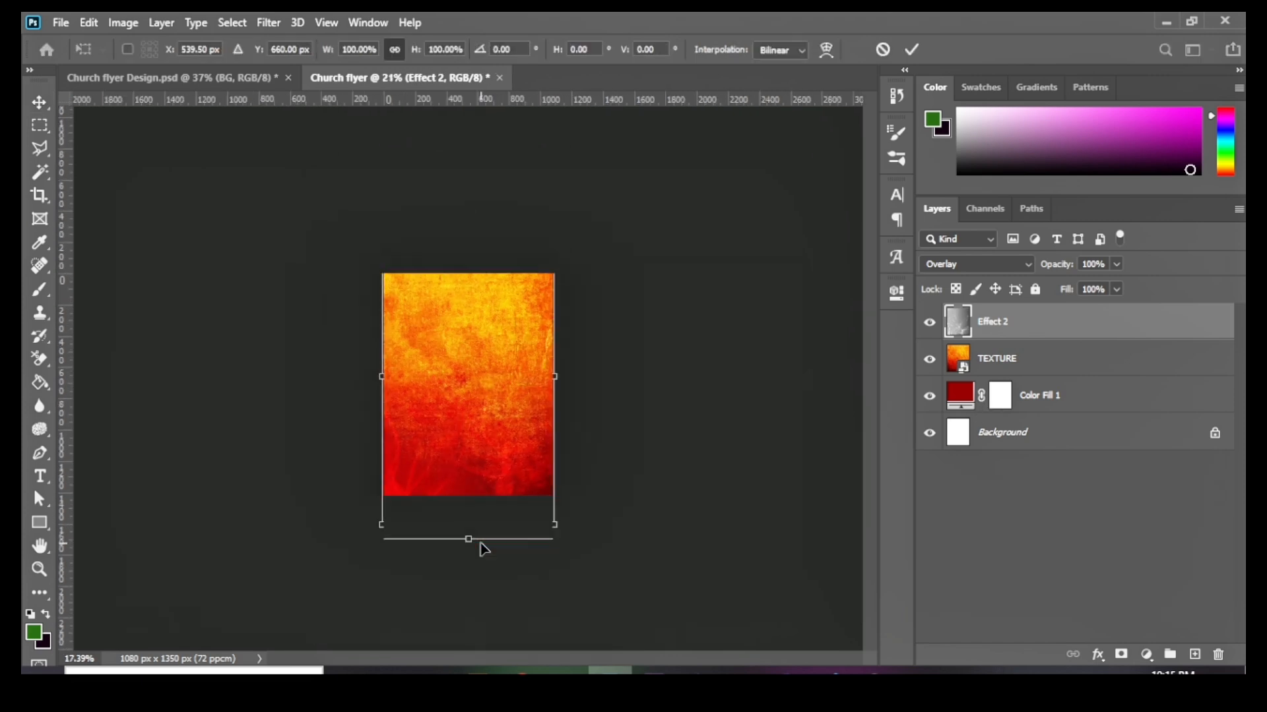
drag(592, 566, 370, 220)
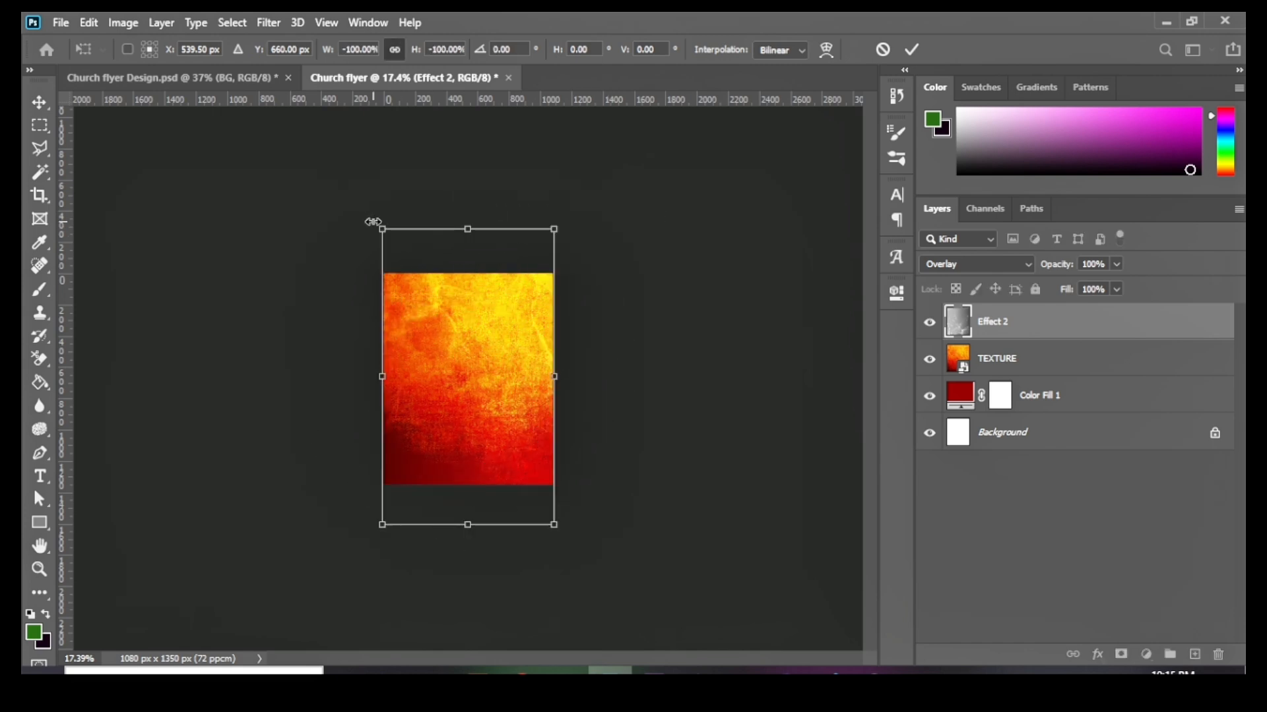
scroll(493, 362, up, 5)
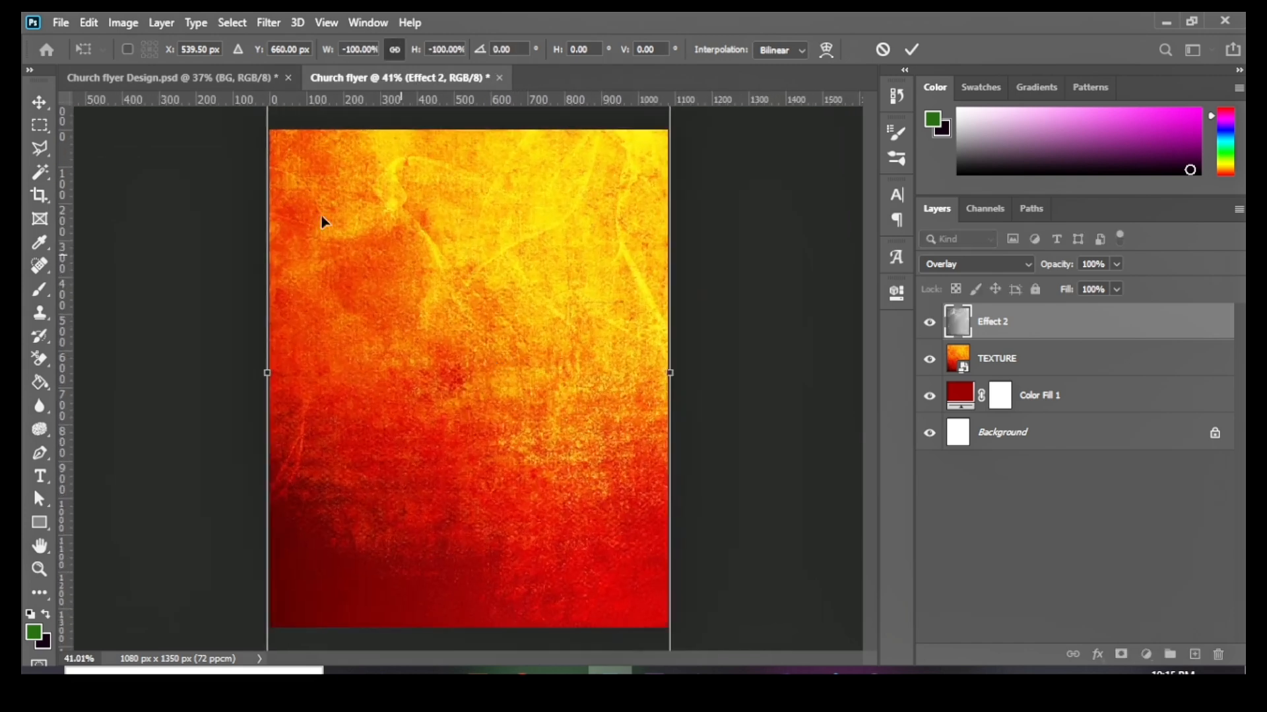
key(Return)
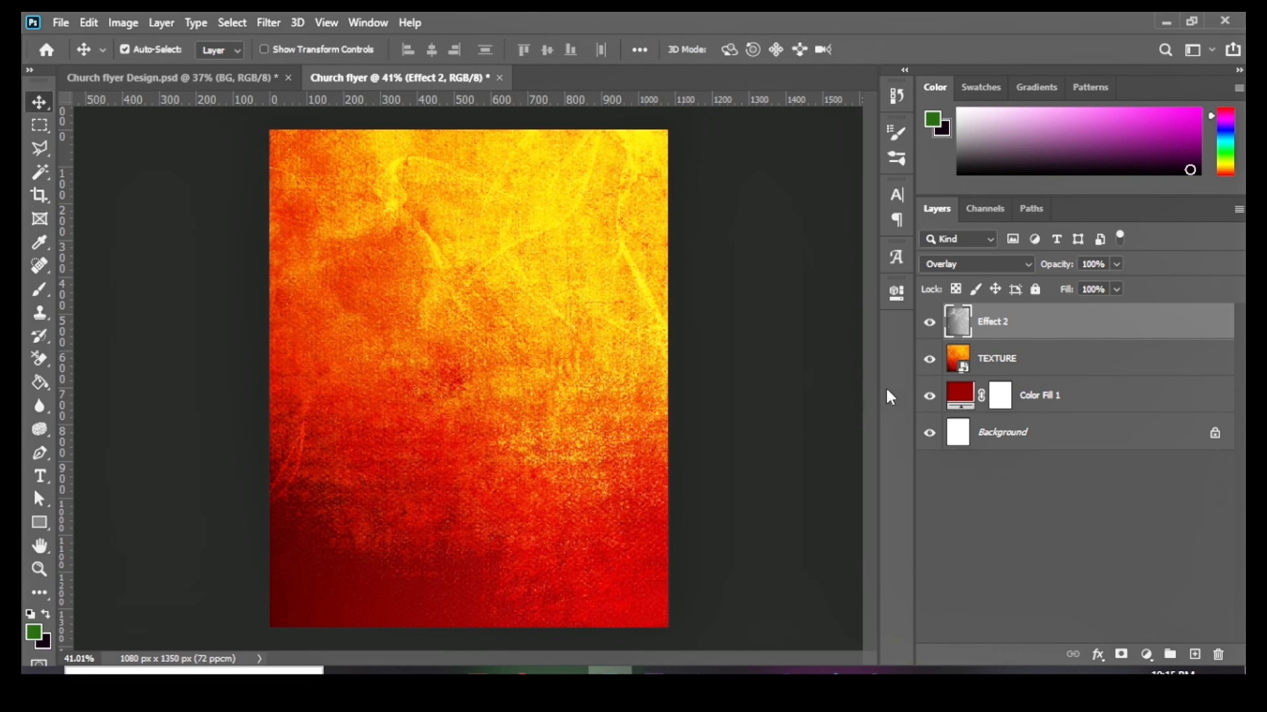
click(930, 324)
click(930, 325)
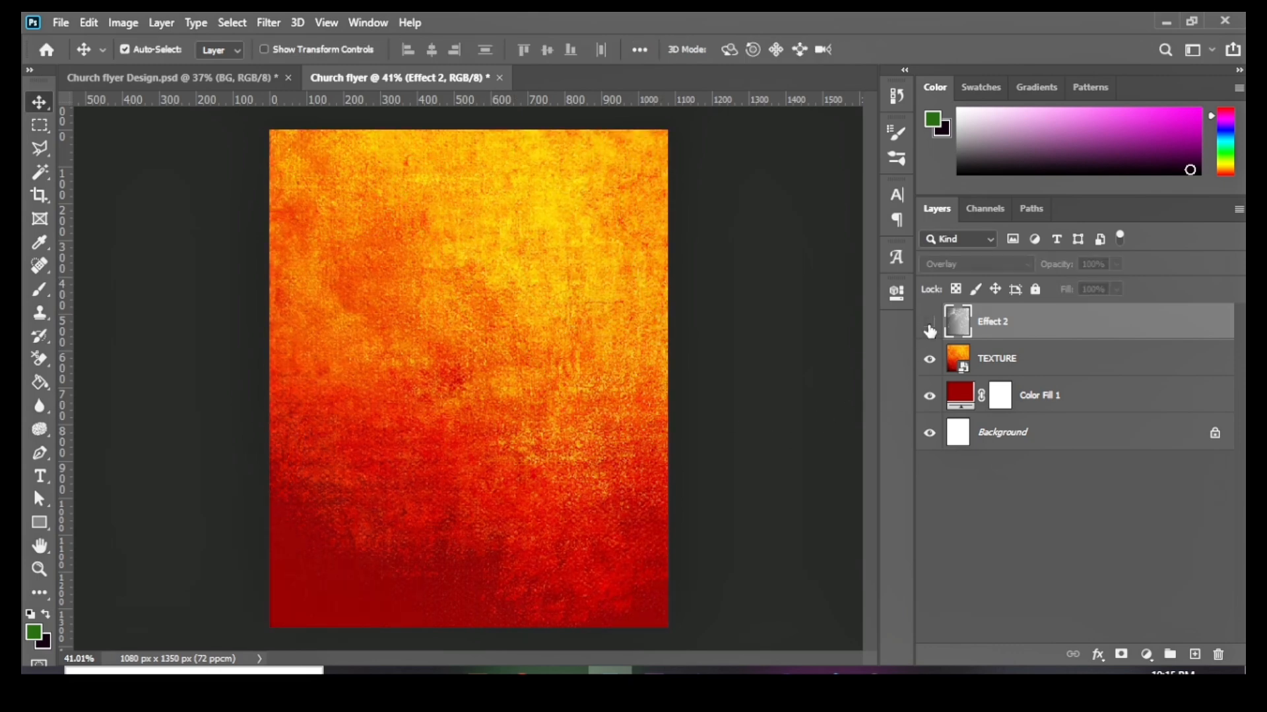
click(929, 324)
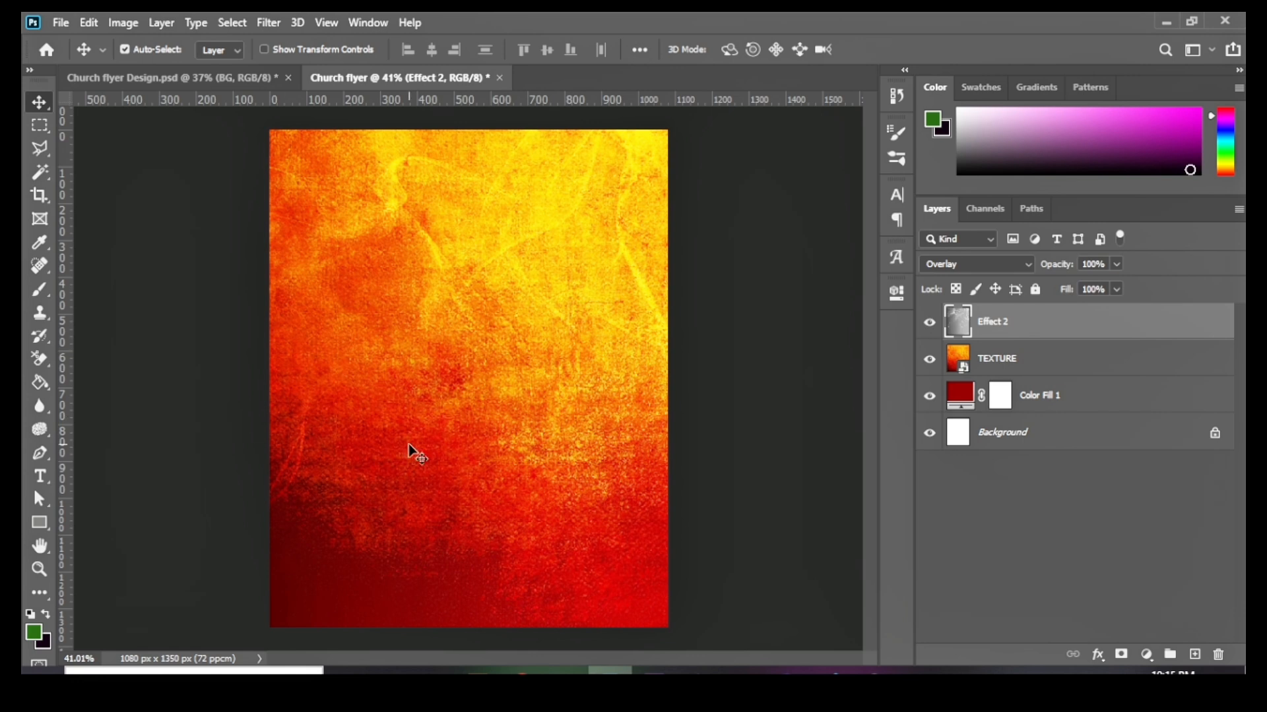
scroll(470, 454, down, 3)
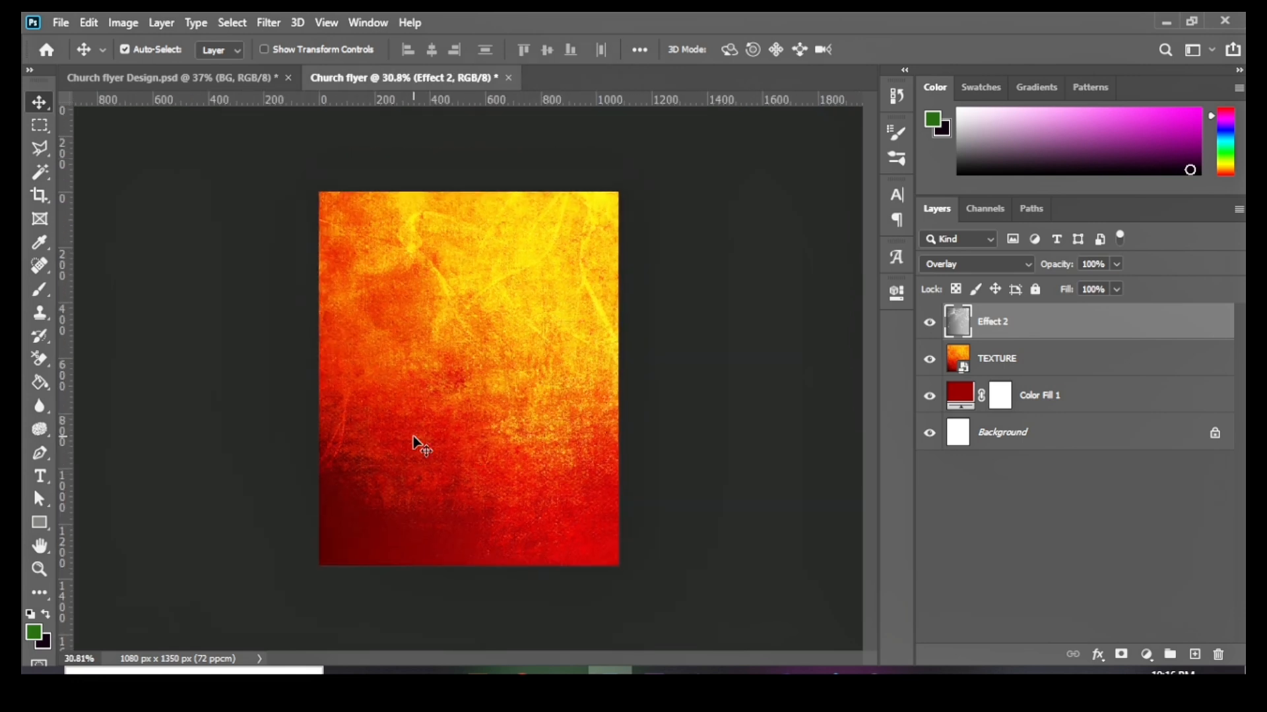
Step: Place the effect 3 image from the Church flyer 02 folder above Effect 2, scaled to about 59% so it covers the canvas
mouse_move(433, 670)
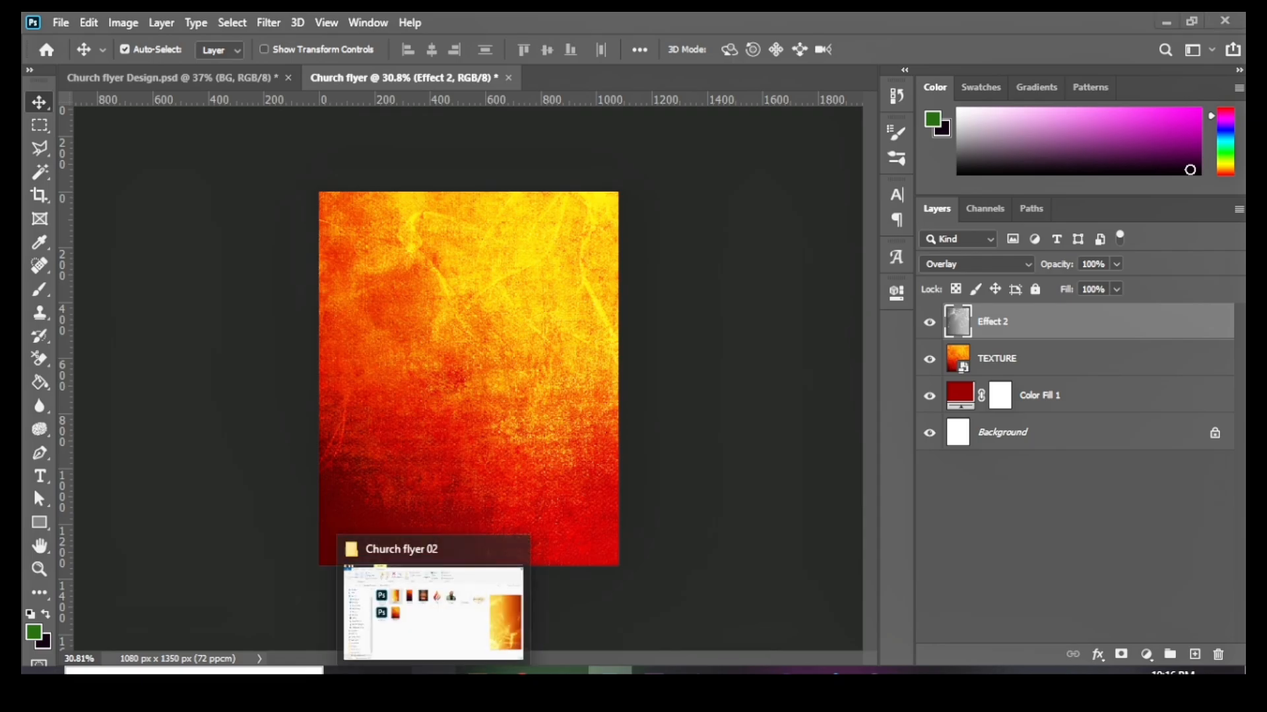
click(433, 613)
click(475, 229)
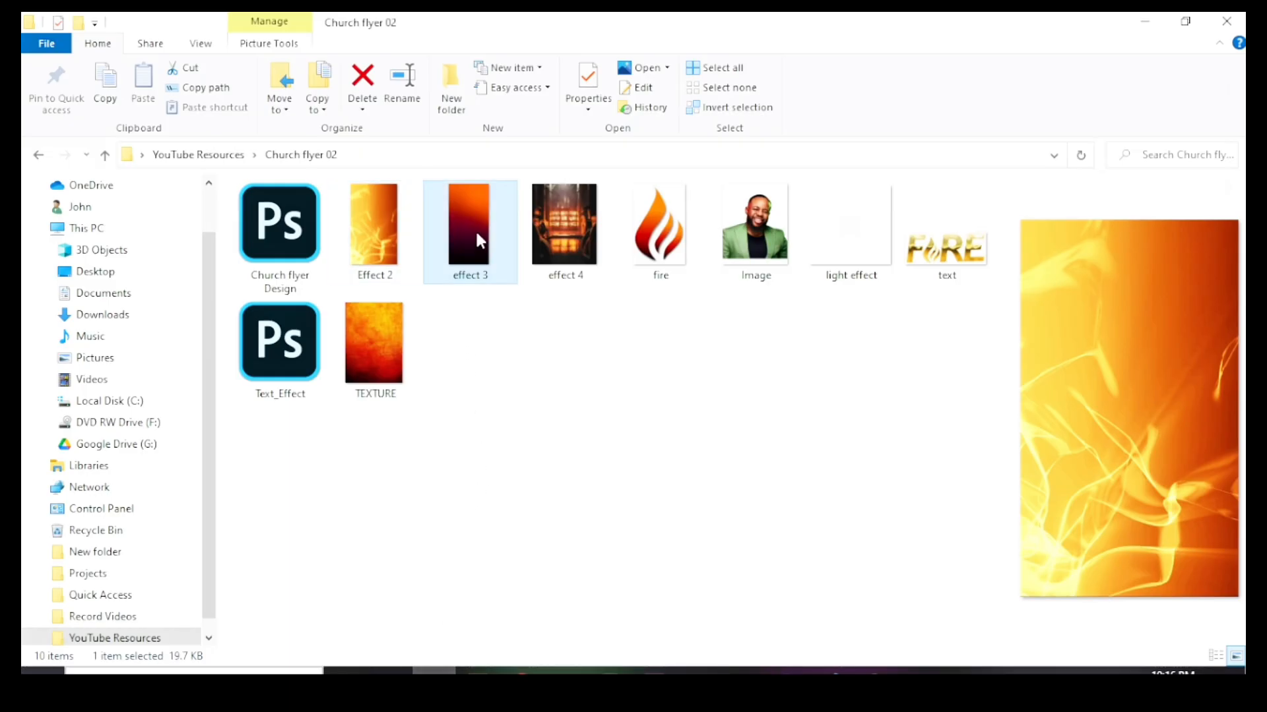
drag(476, 238, 482, 416)
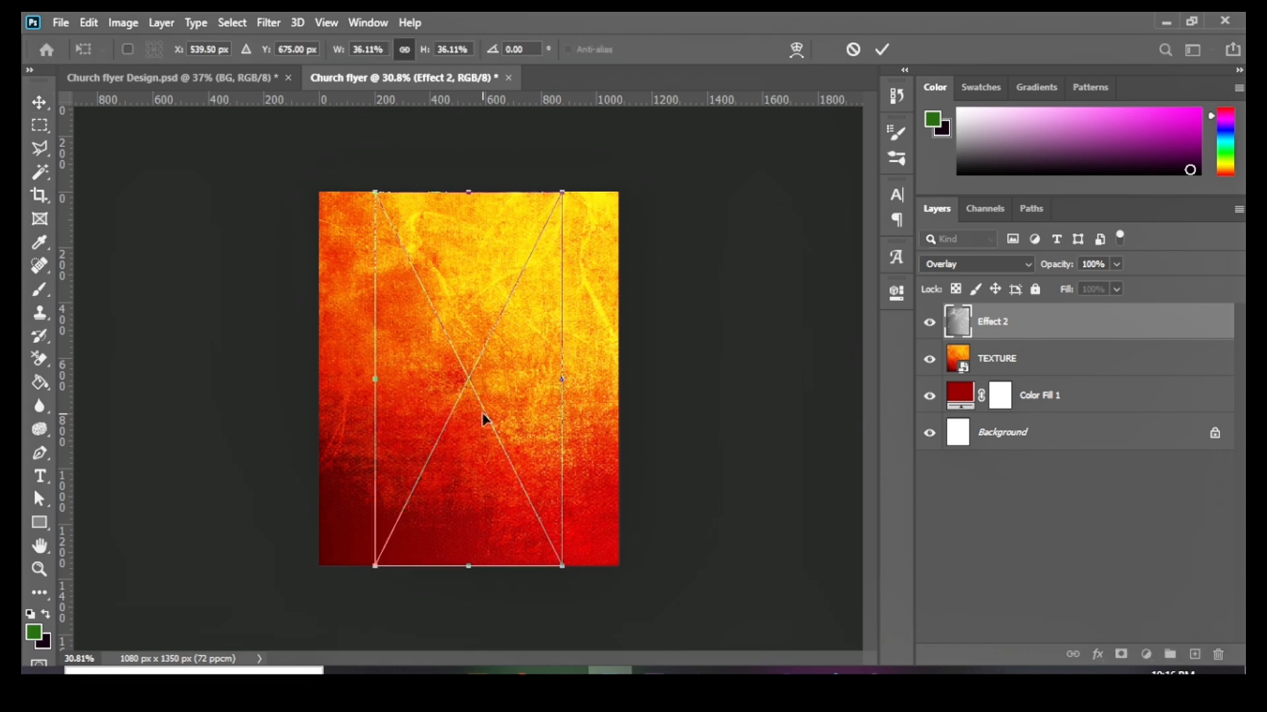
drag(467, 571, 460, 629)
drag(462, 186, 464, 16)
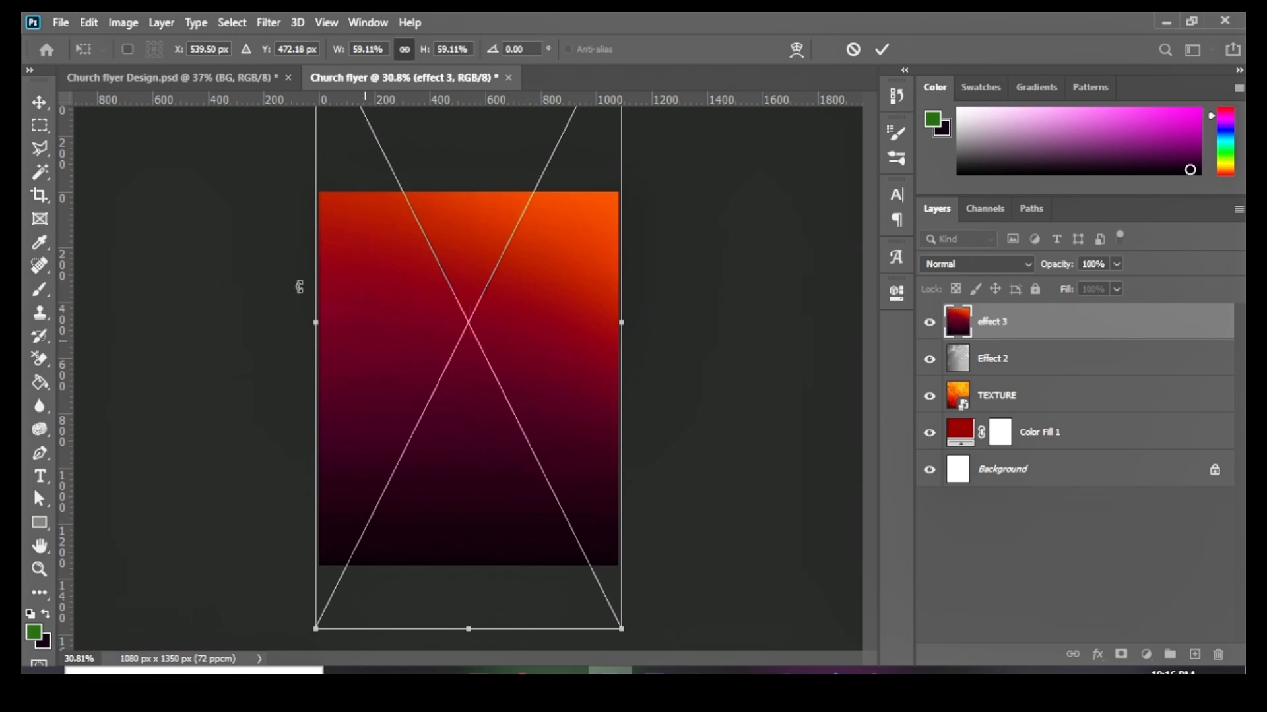
click(39, 100)
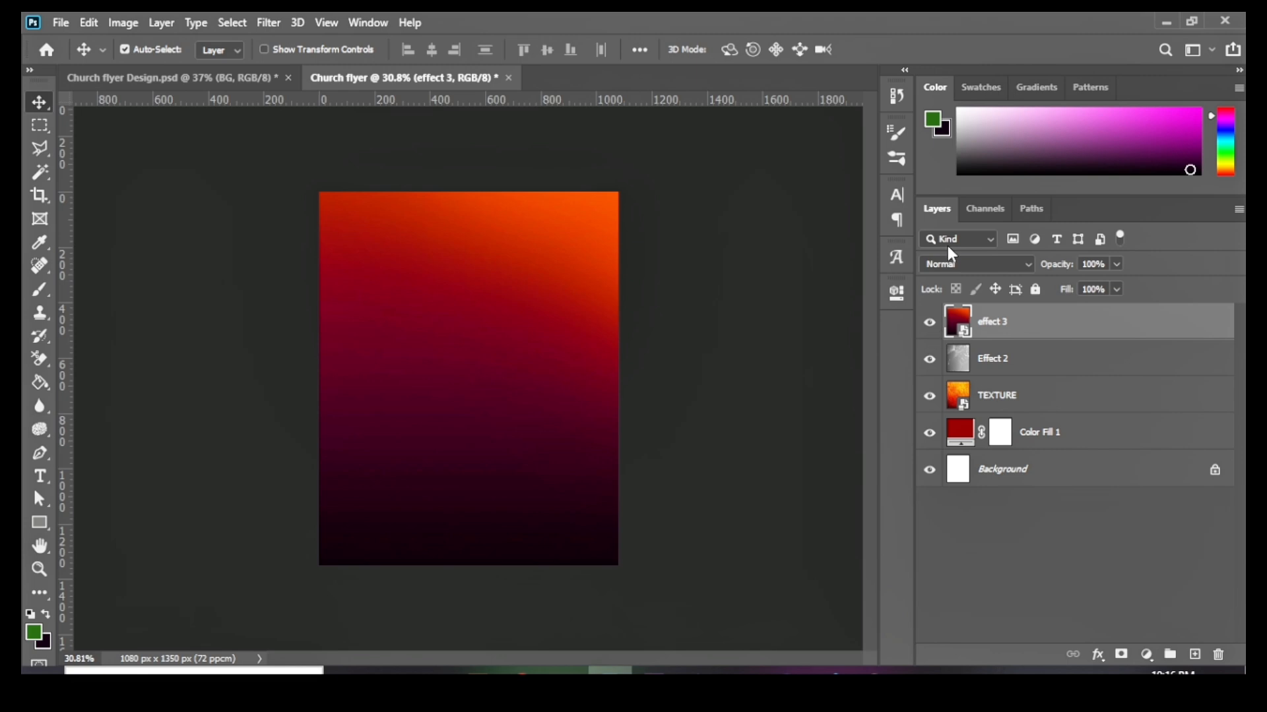
Step: Set the effect 3 layer's blend mode to Hard Light and compare the design with the layer hidden and shown
click(954, 267)
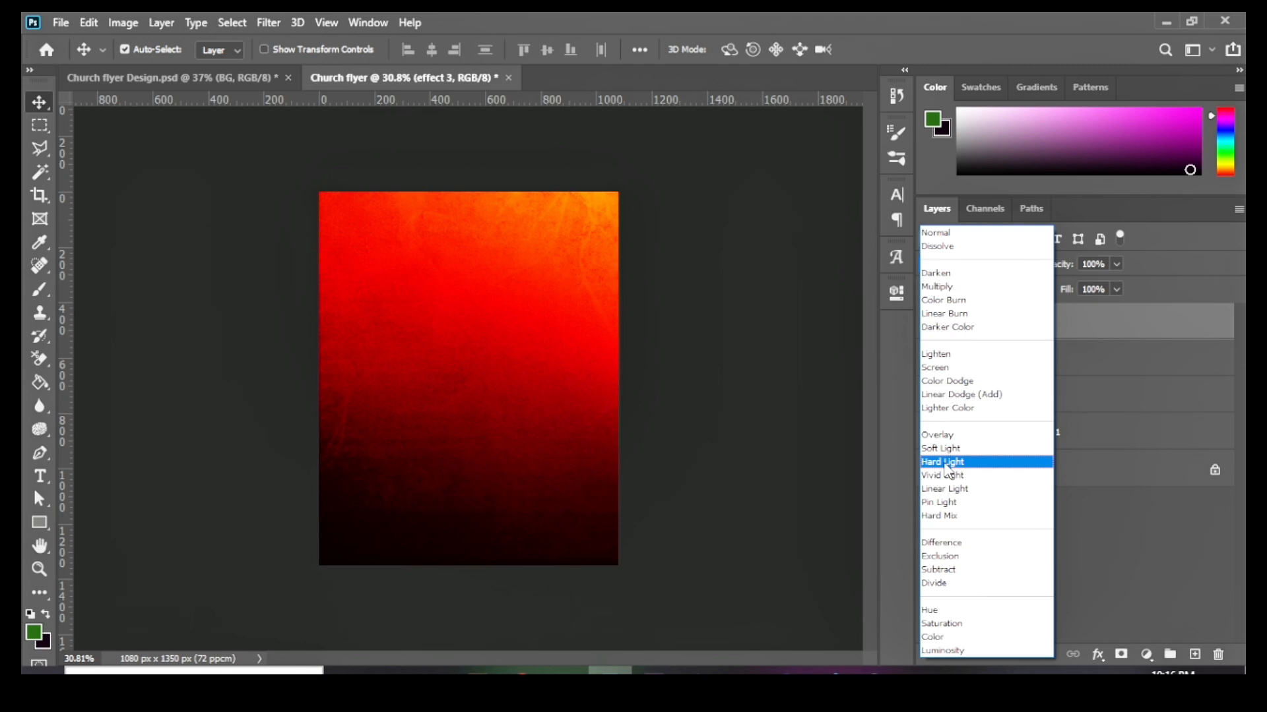
click(944, 462)
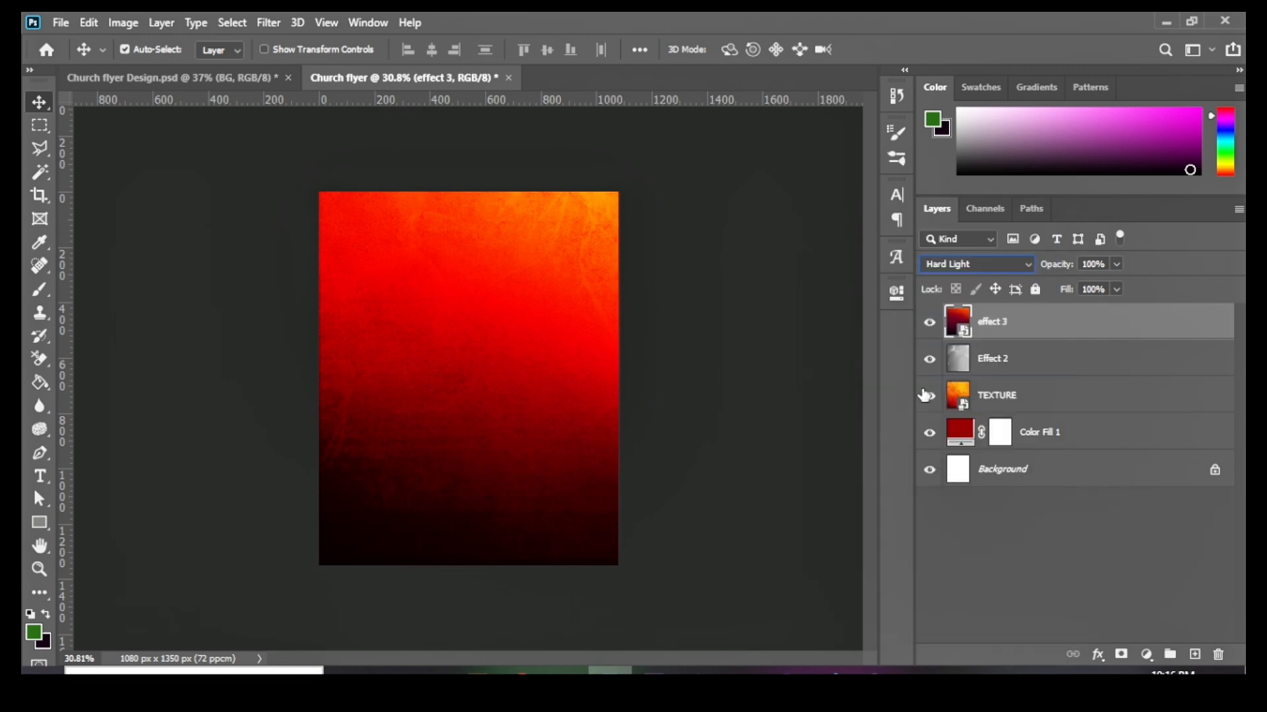
click(929, 323)
click(929, 330)
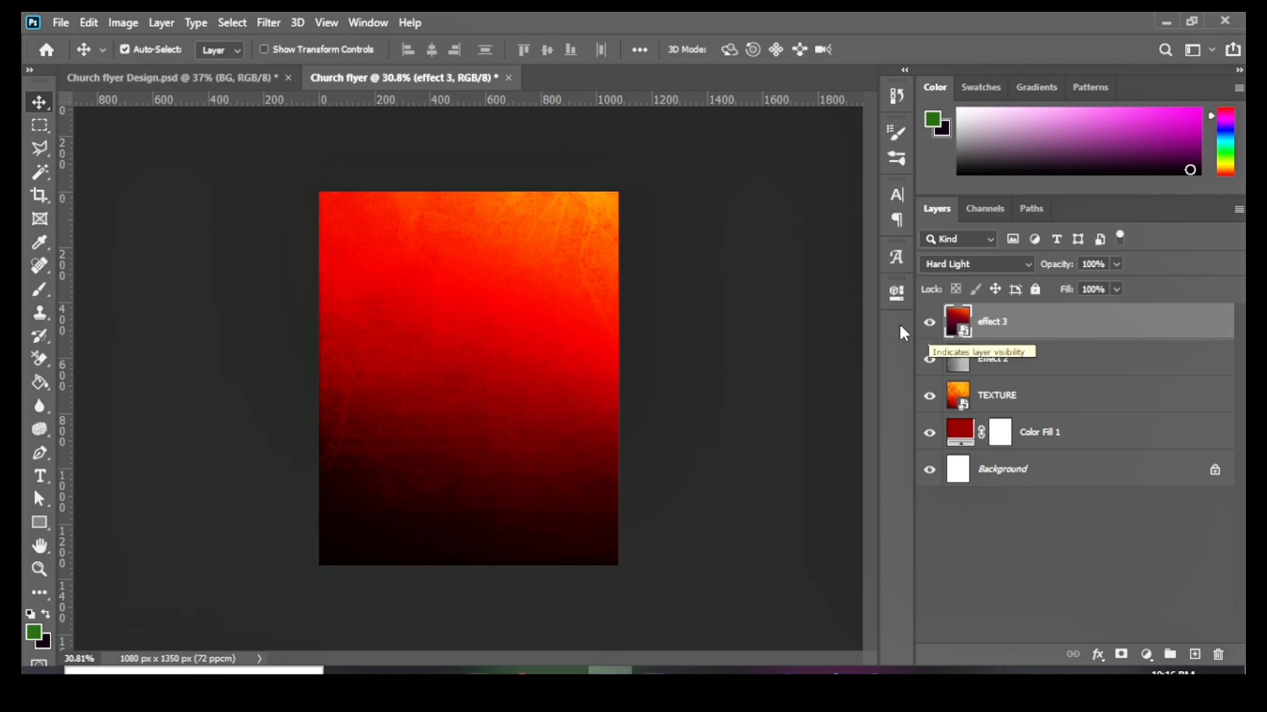
Step: Check the effect 3 layer's opacity inside the BG group of Church flyer Design.psd, and return to the Church flyer document
click(166, 78)
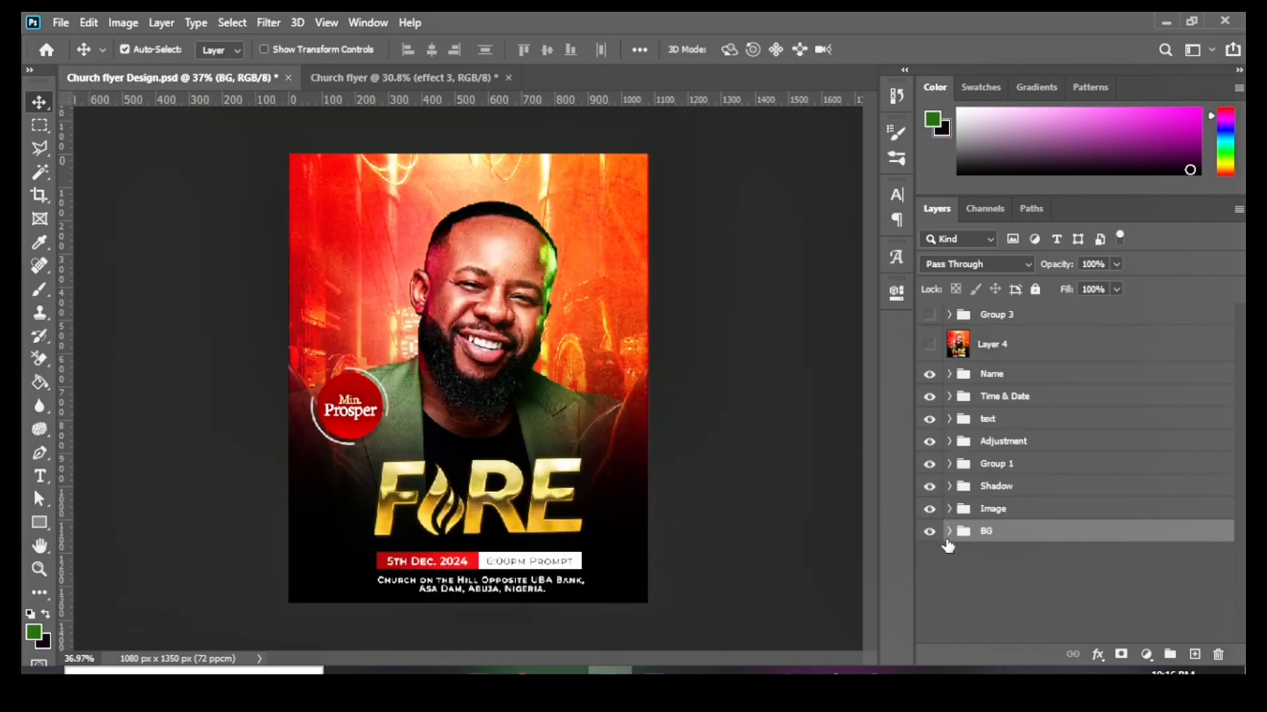
click(948, 531)
scroll(1026, 592, down, 3)
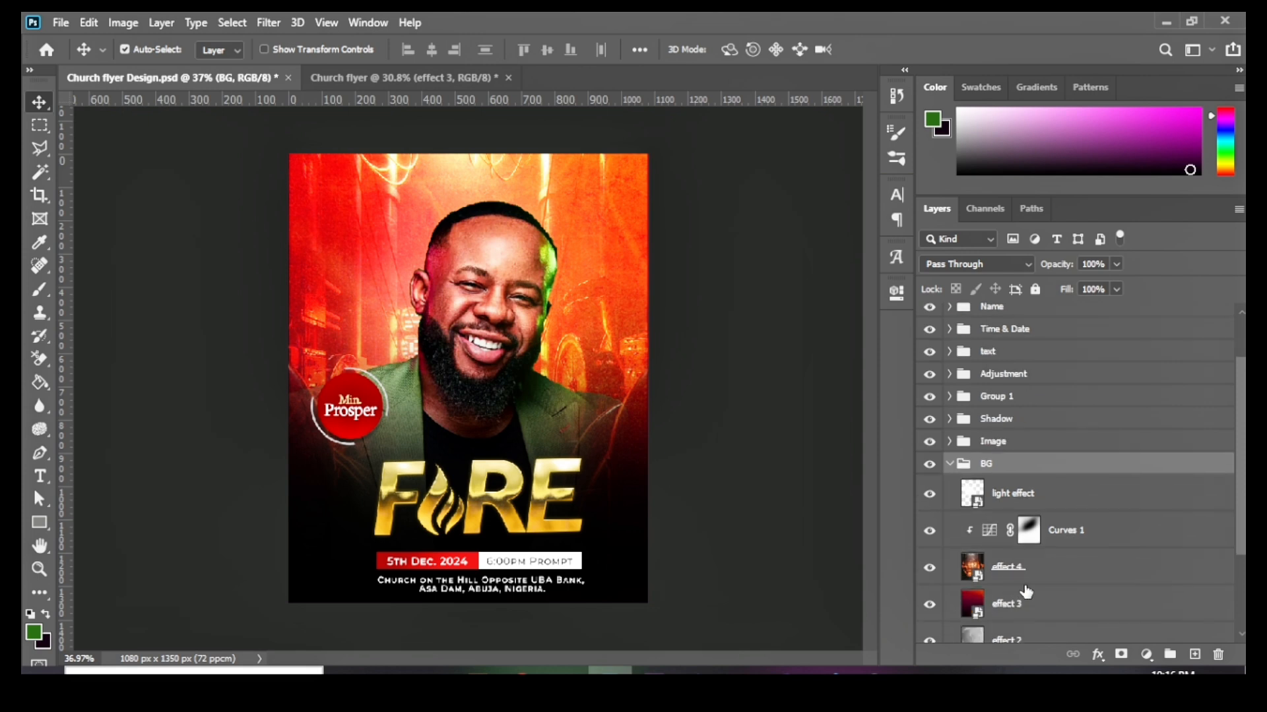
click(1046, 561)
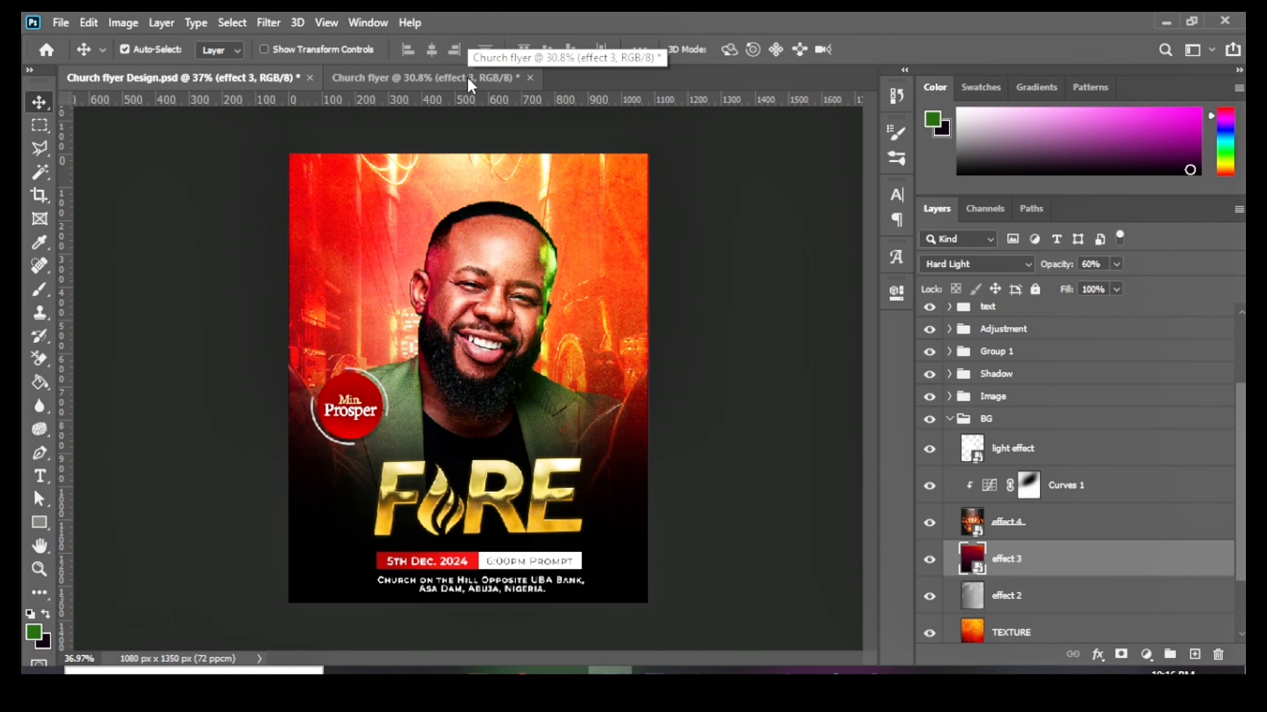
click(445, 78)
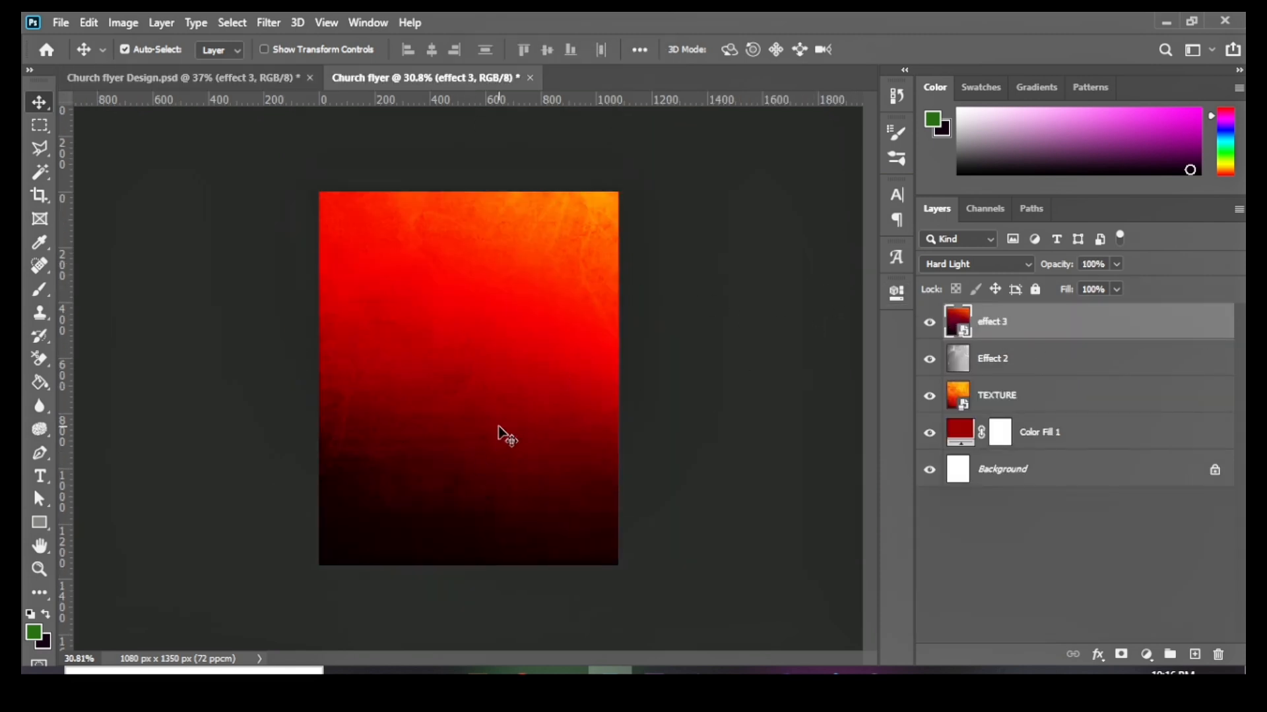
Step: Lower the effect 3 layer's opacity to 60% and compare the design with the layer hidden and shown
click(1117, 265)
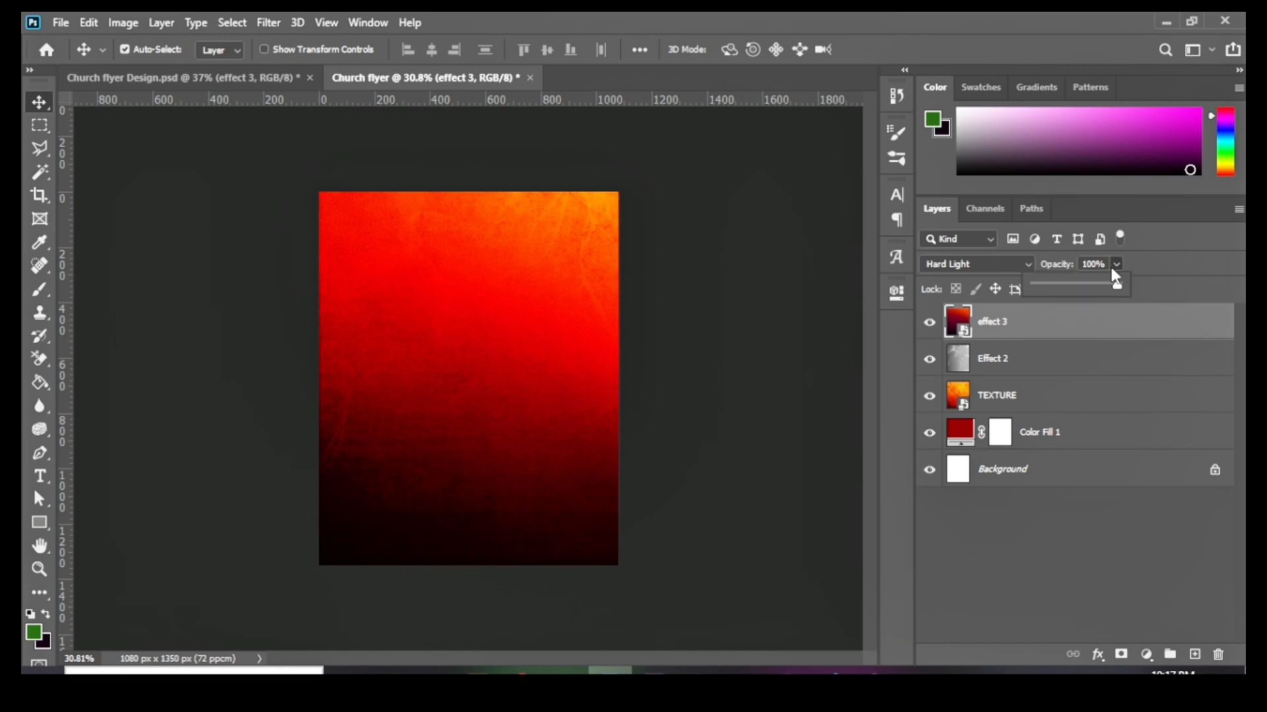
drag(1092, 285, 1090, 286)
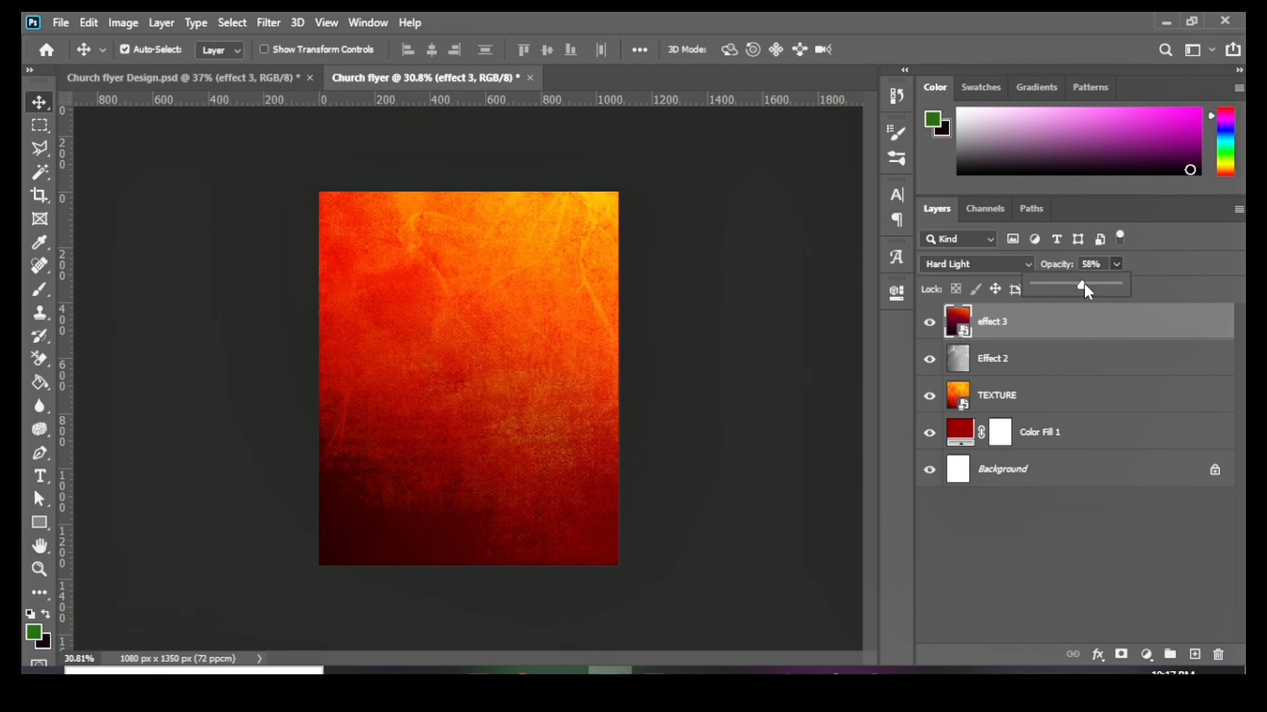
click(930, 324)
click(930, 325)
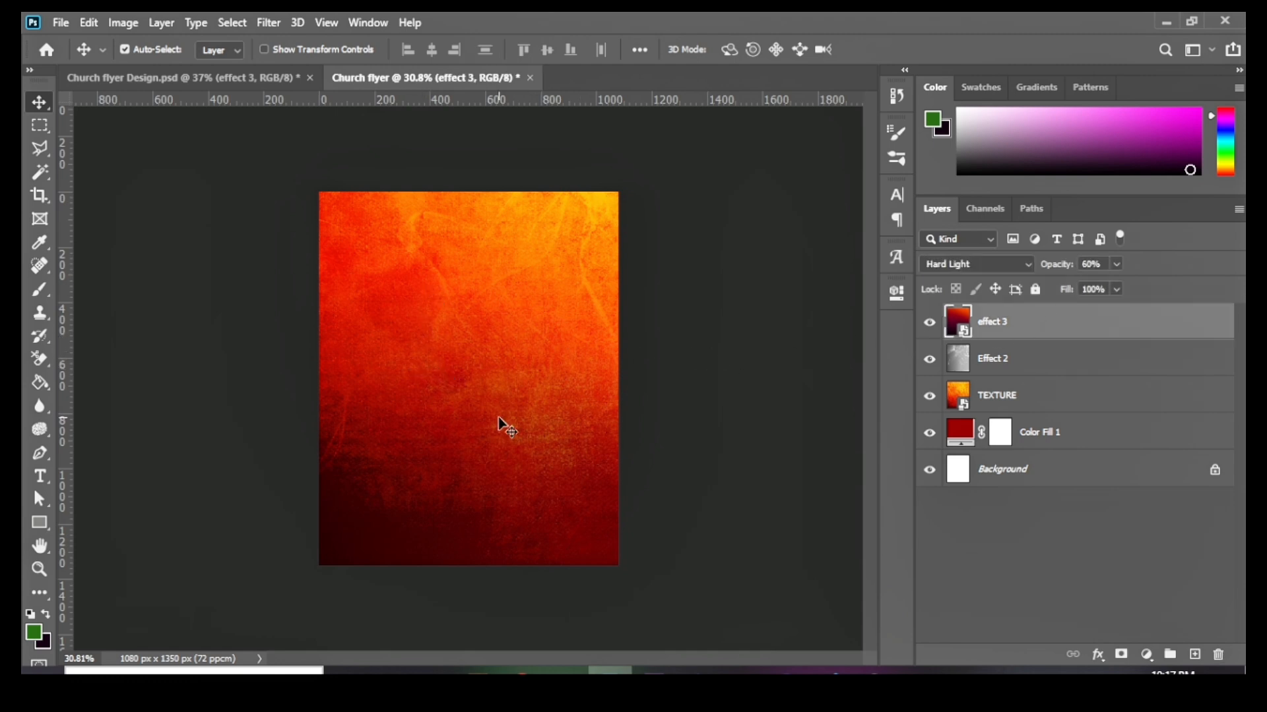
scroll(489, 379, up, 2)
scroll(482, 373, down, 2)
scroll(481, 372, up, 1)
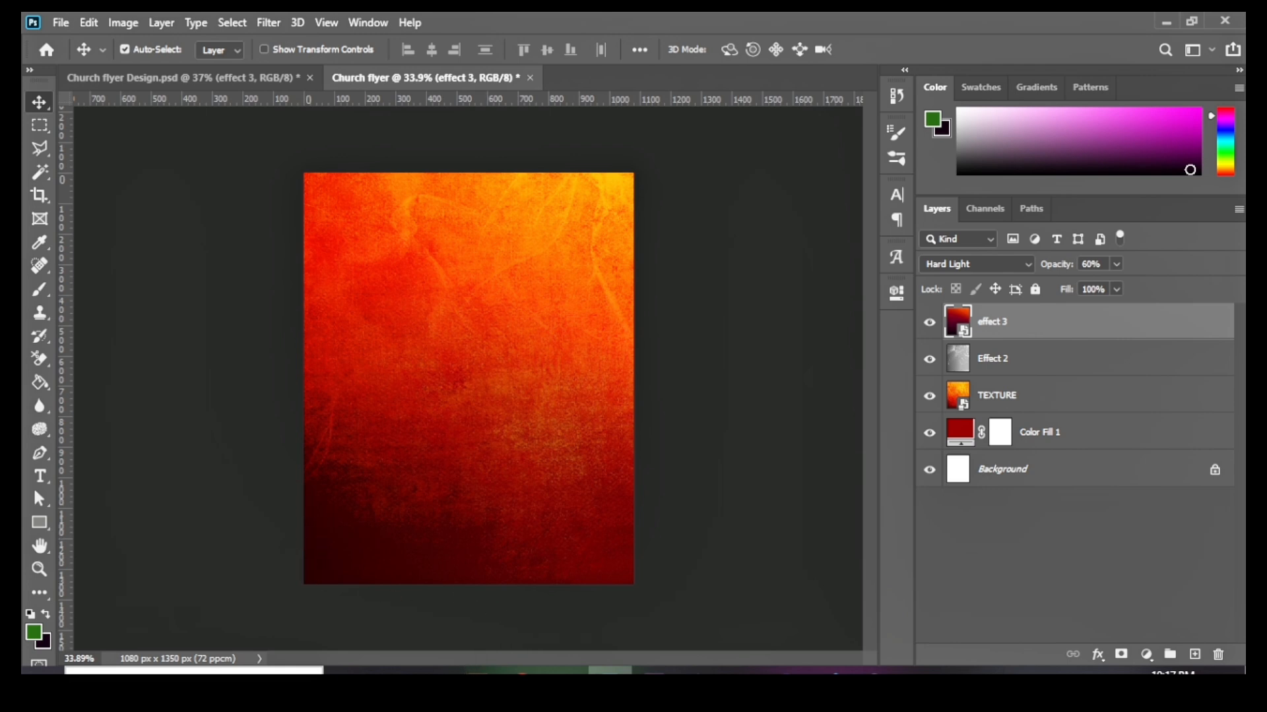
Step: Place the effect 4 image from the Church flyer 02 folder above effect 3, filling the canvas, and set its blend mode to Linear Dodge (Add)
mouse_move(434, 670)
click(433, 610)
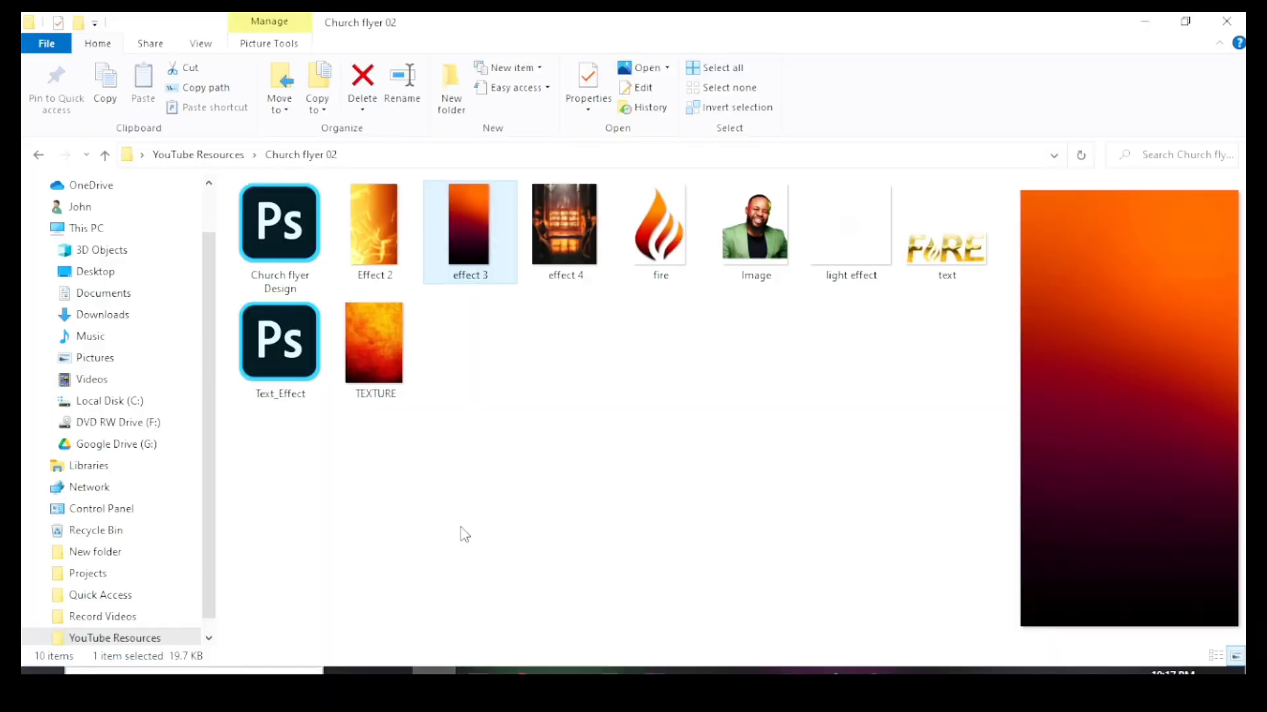
drag(577, 199, 489, 428)
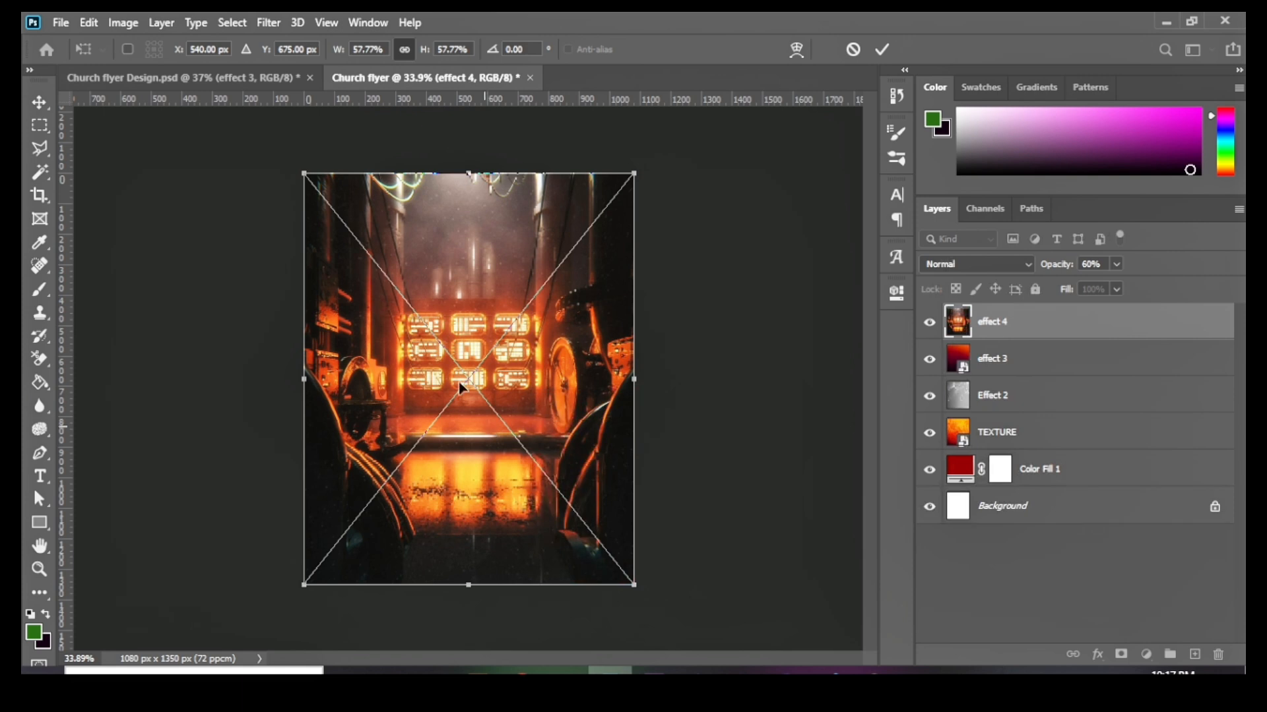
click(41, 103)
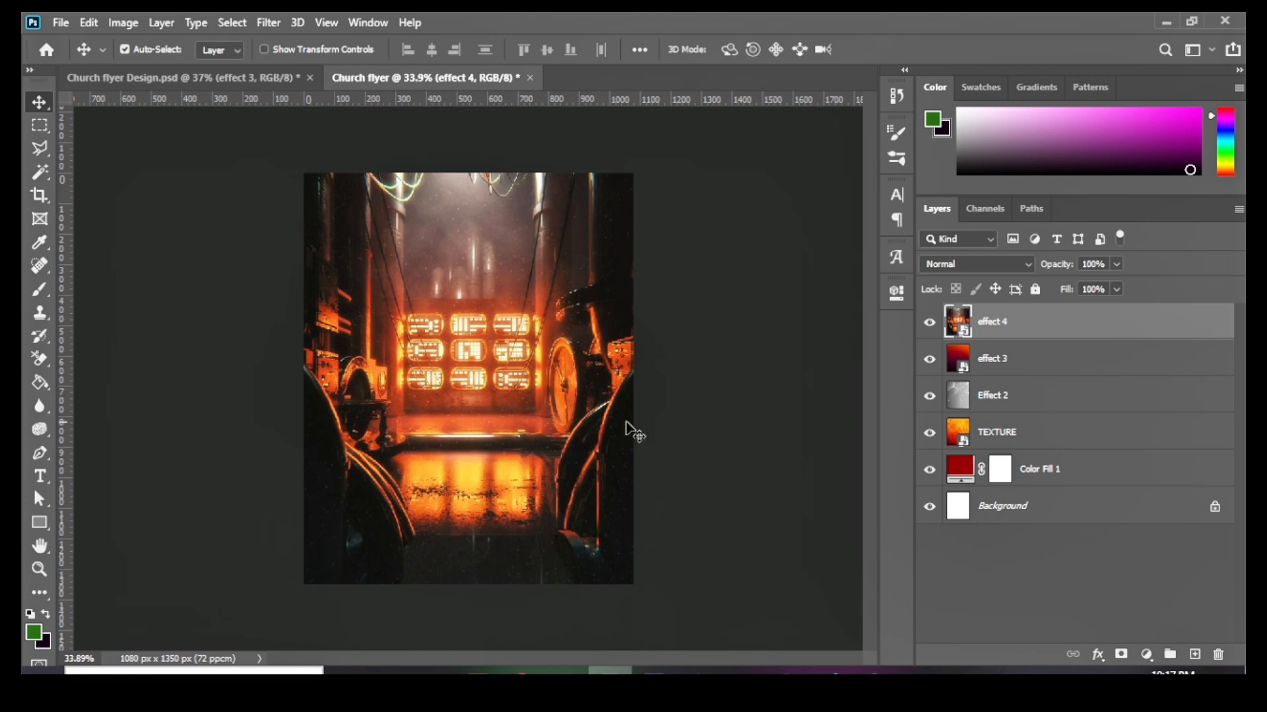
click(950, 268)
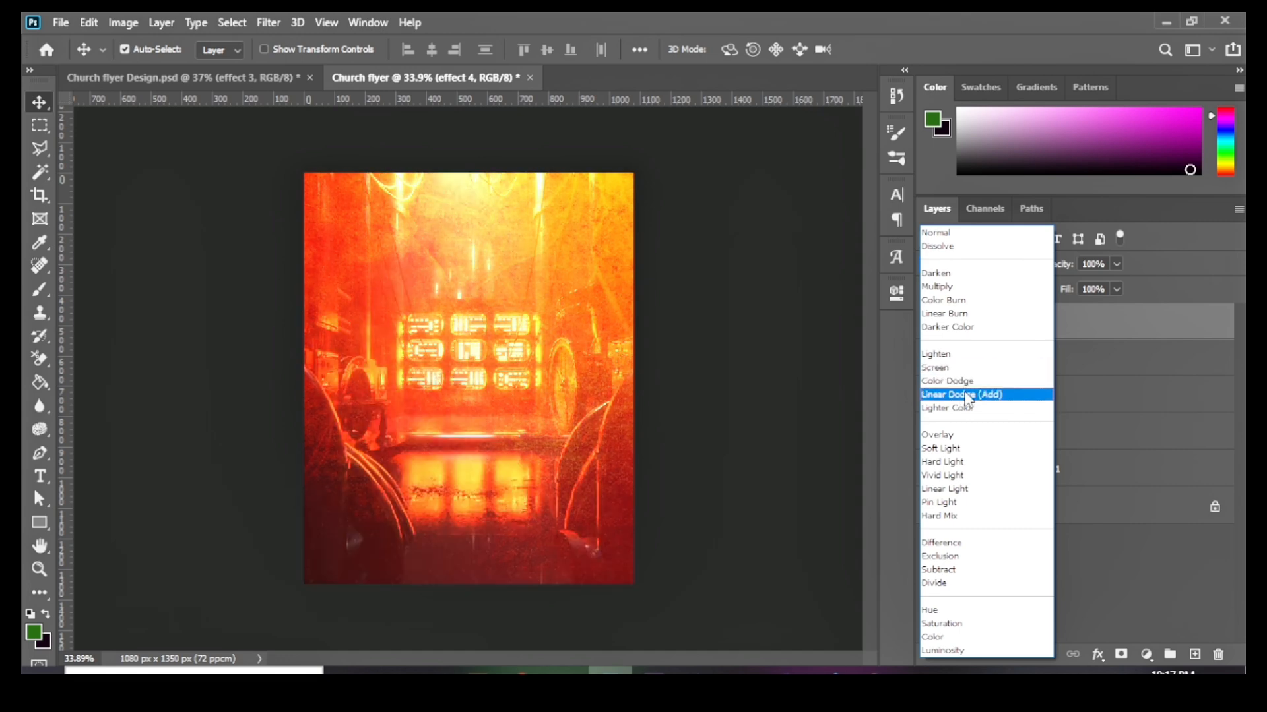
click(967, 396)
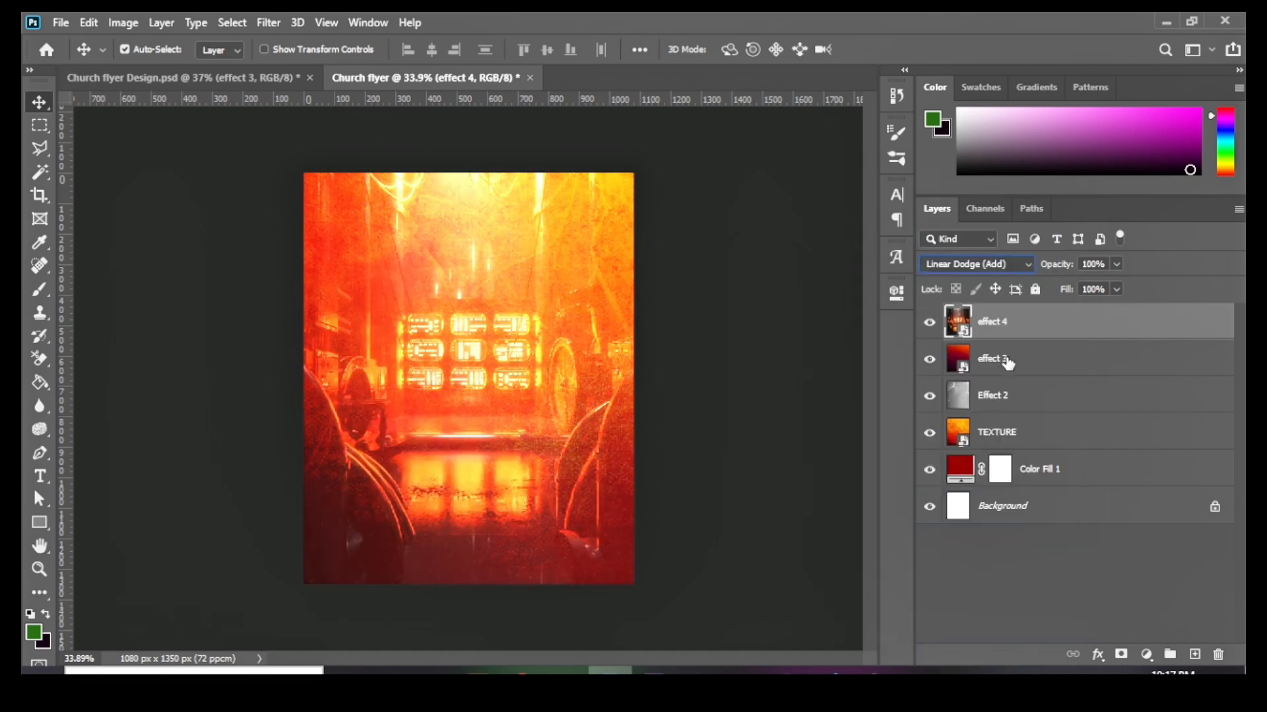
key(b)
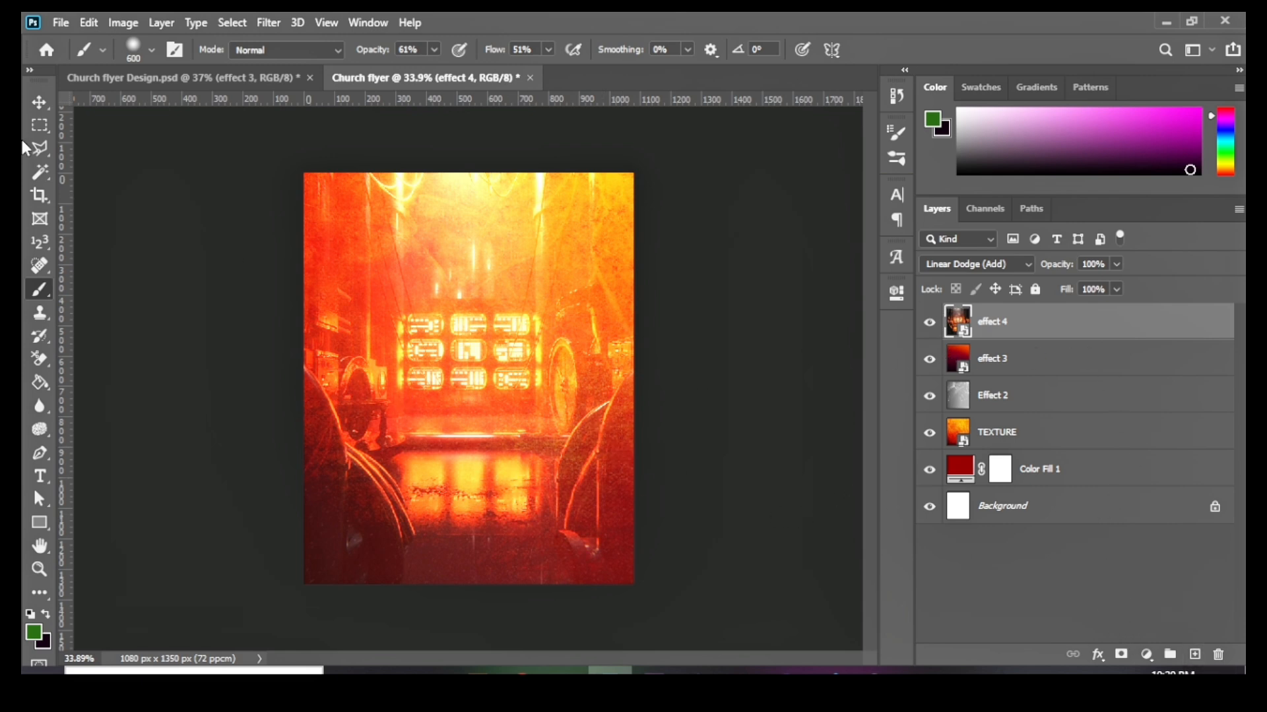
click(37, 103)
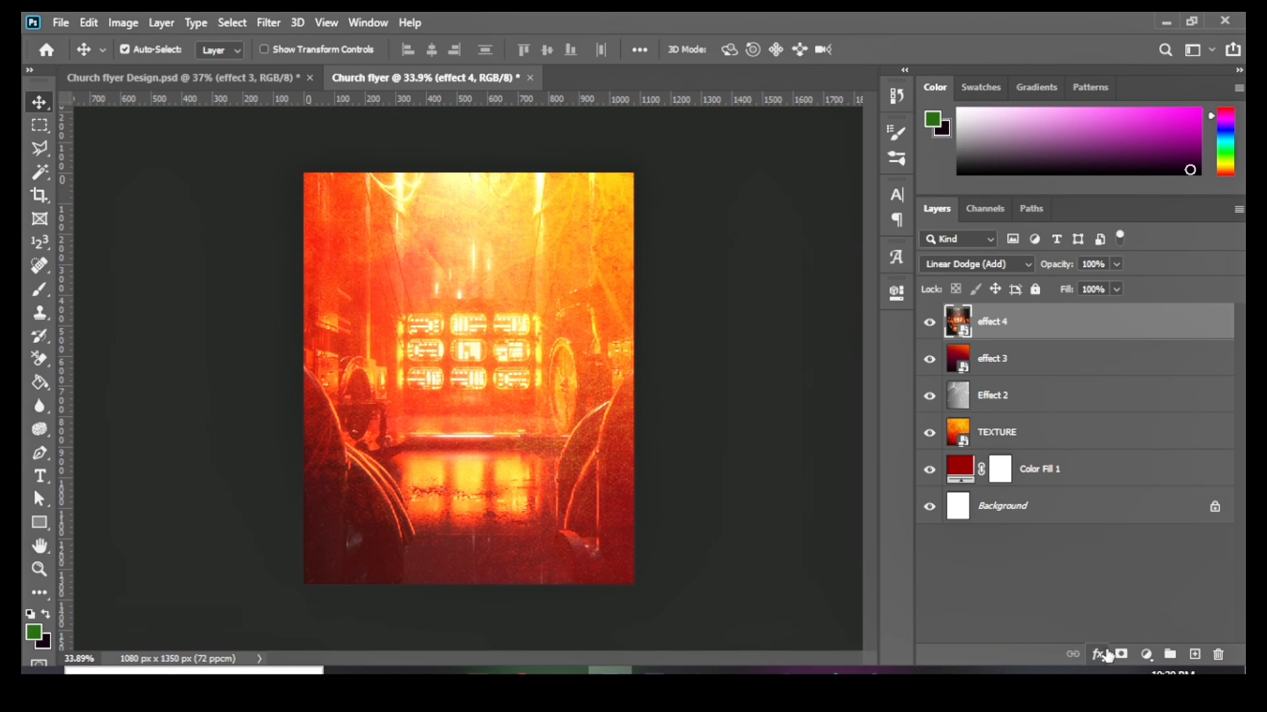
Step: Add a Curves adjustment clipped to the effect 4 layer and move its black input point slightly inward to deepen the shadows
click(1143, 655)
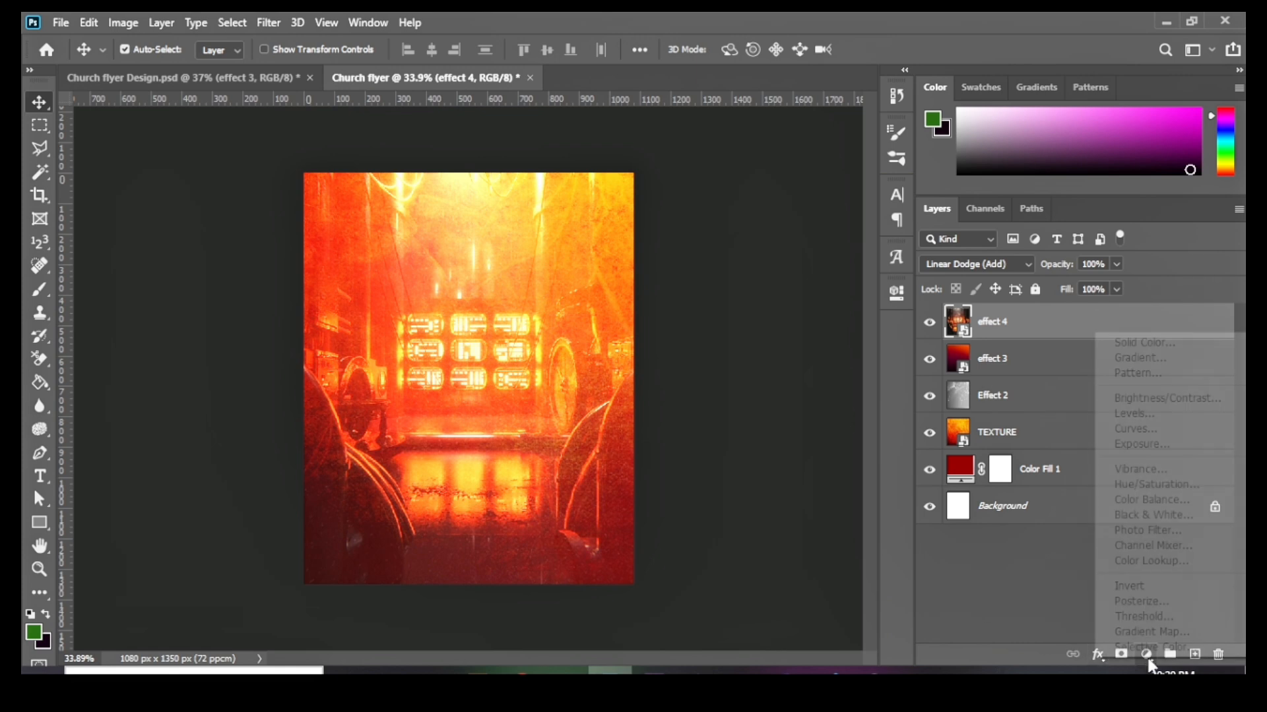
click(1146, 430)
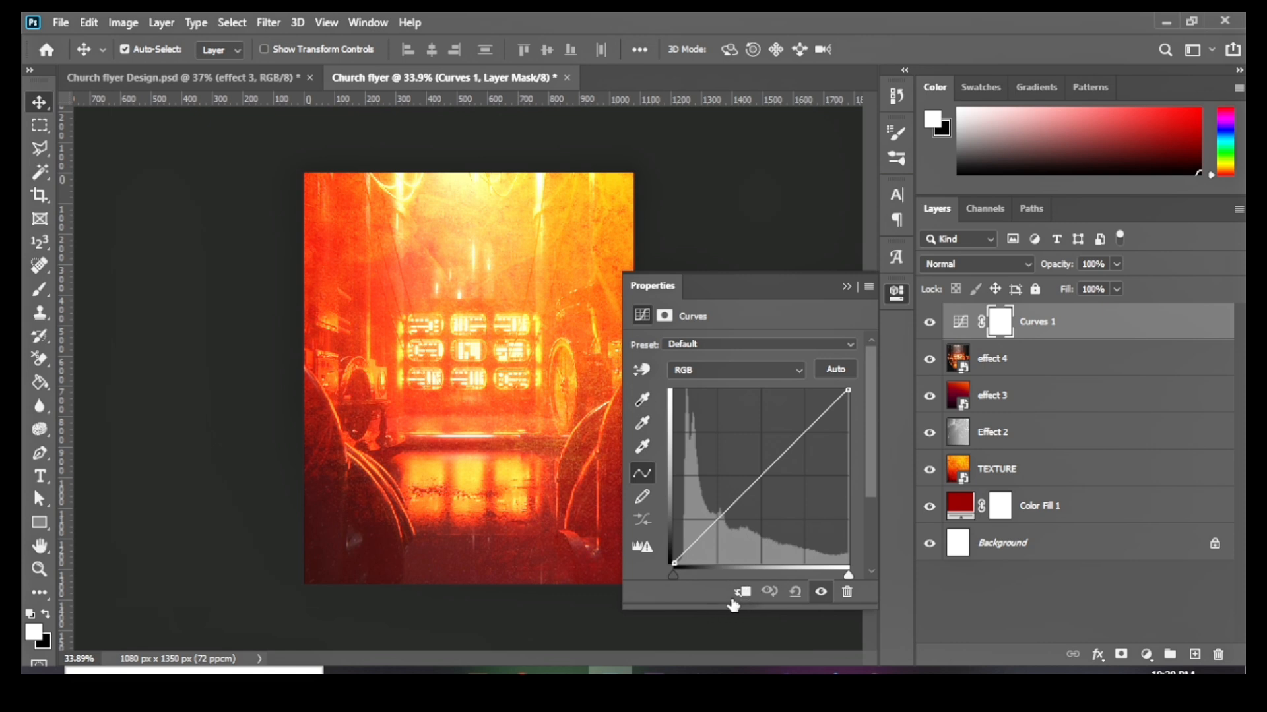
click(743, 593)
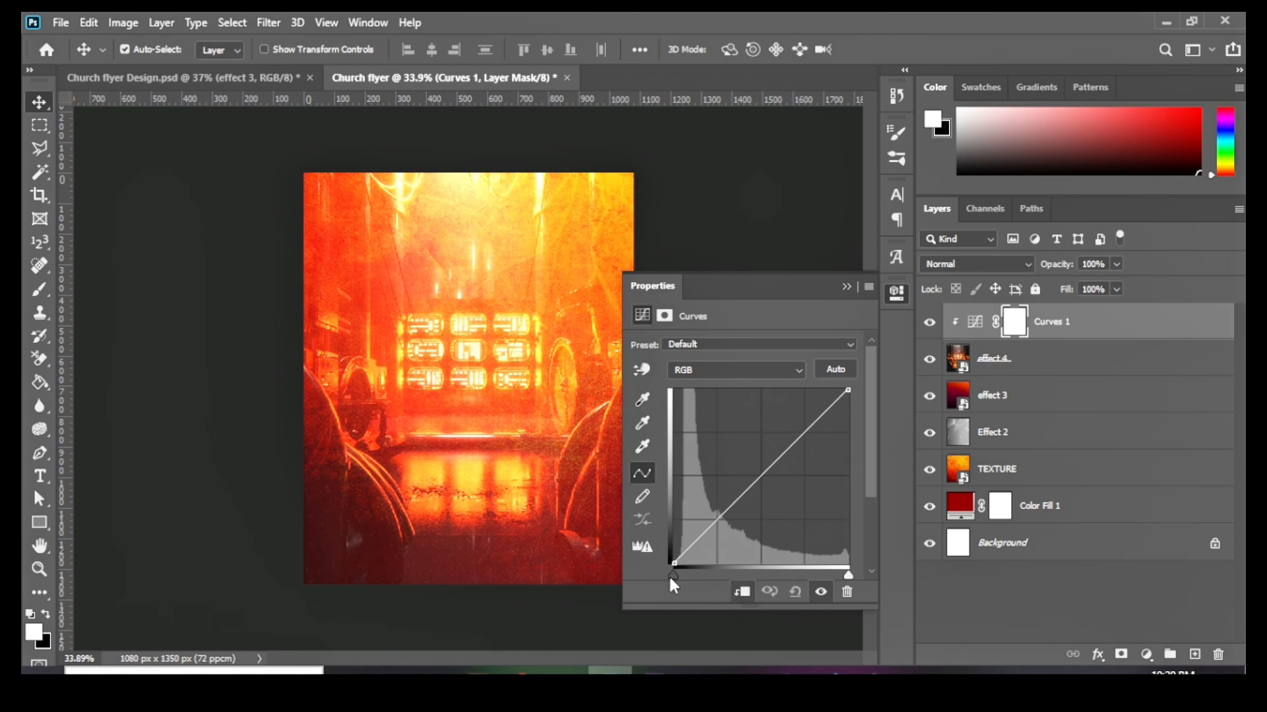
drag(673, 575, 687, 577)
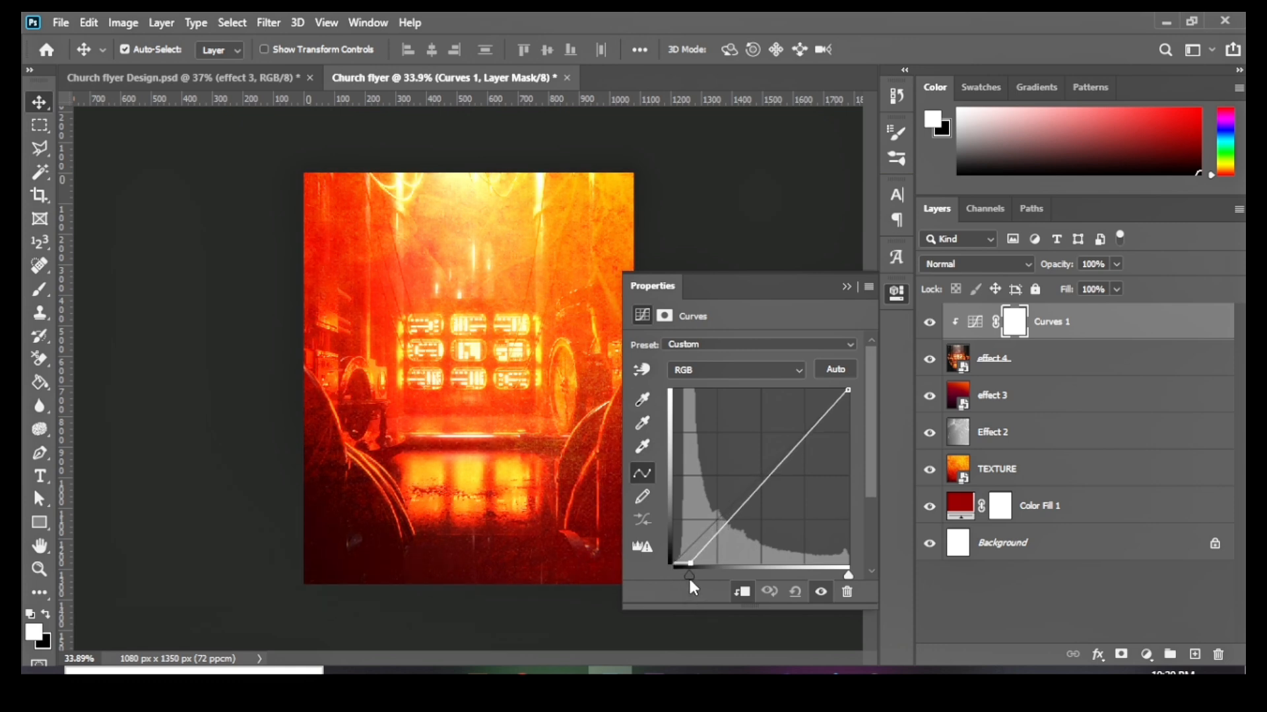
drag(687, 576, 689, 576)
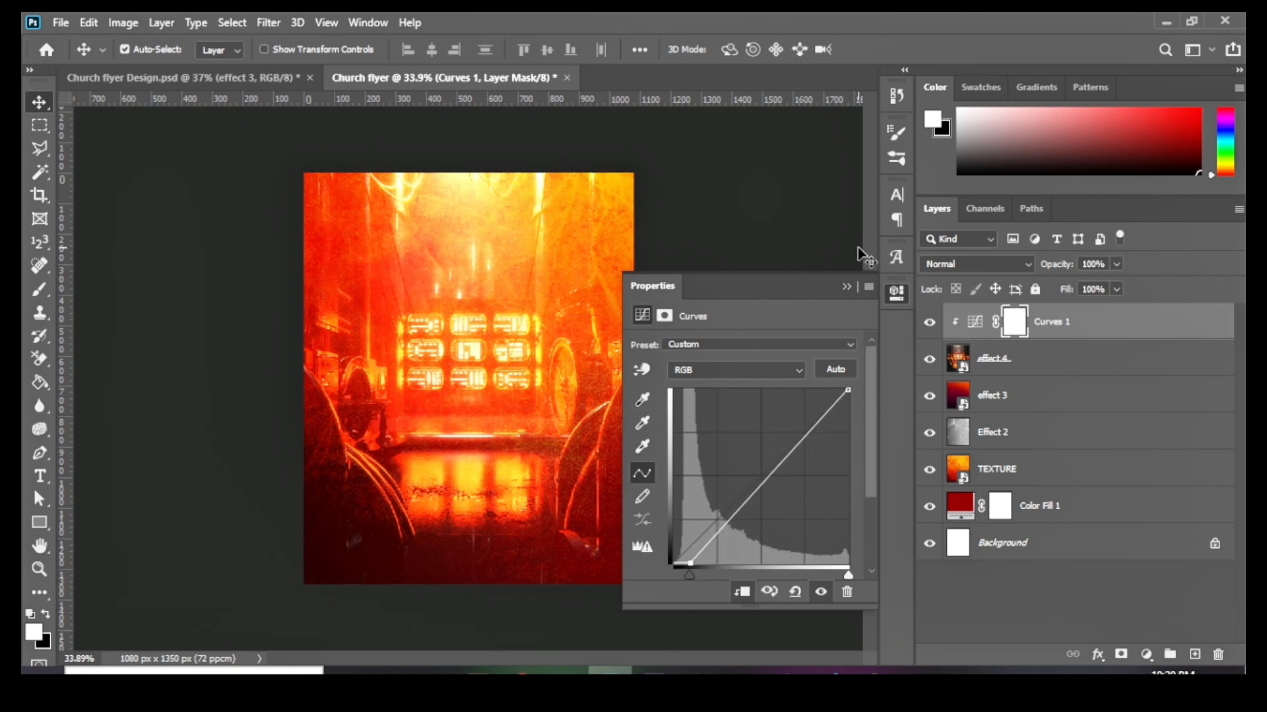
Step: Invert the Curves 1 layer mask to black and keep white as the foreground colour
click(847, 287)
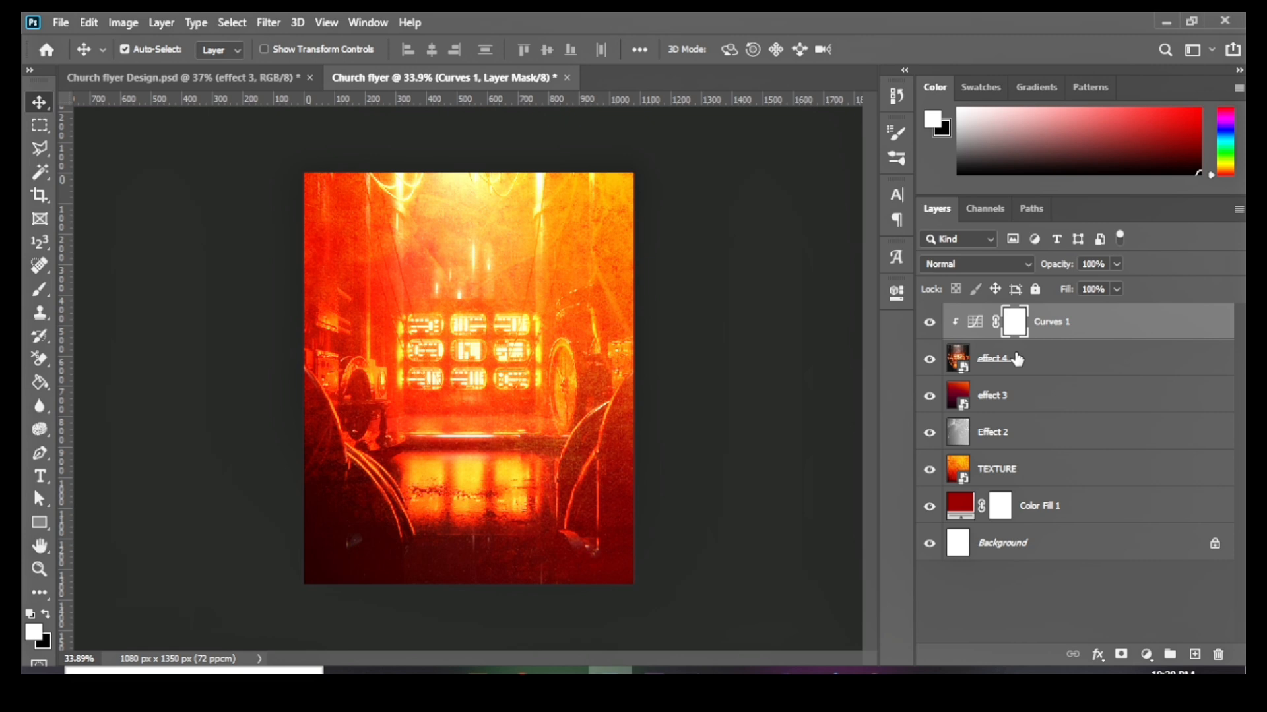
key(ctrl+i)
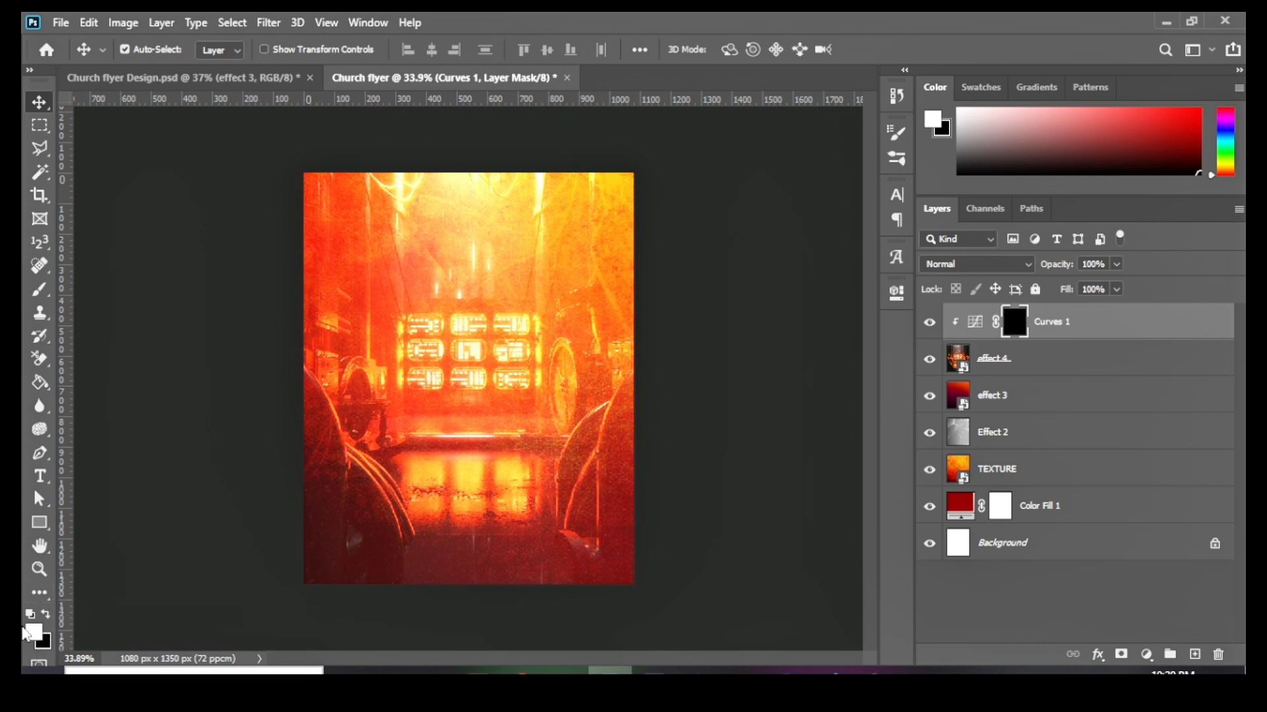
key(x)
key(x)
key(x)
key(x)
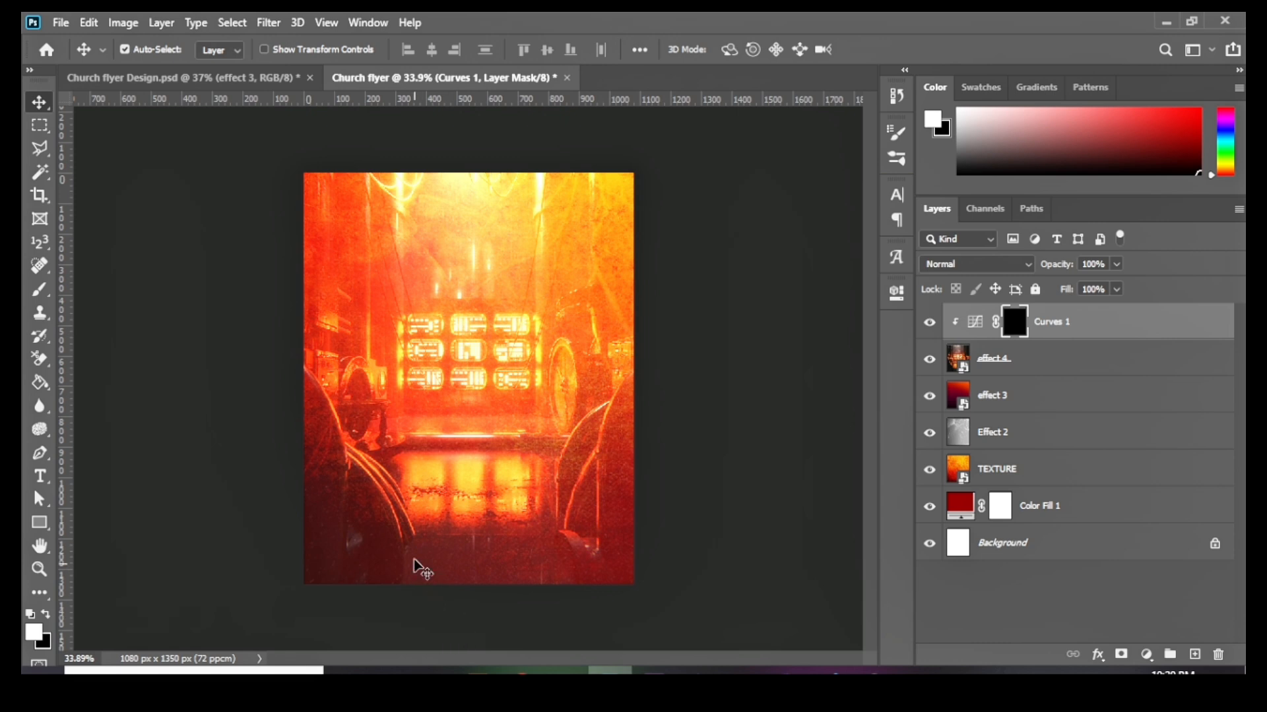
Step: Paint white with a soft 600 px brush at 61% opacity along the canvas's bottom and sides on the Curves 1 mask
key(b)
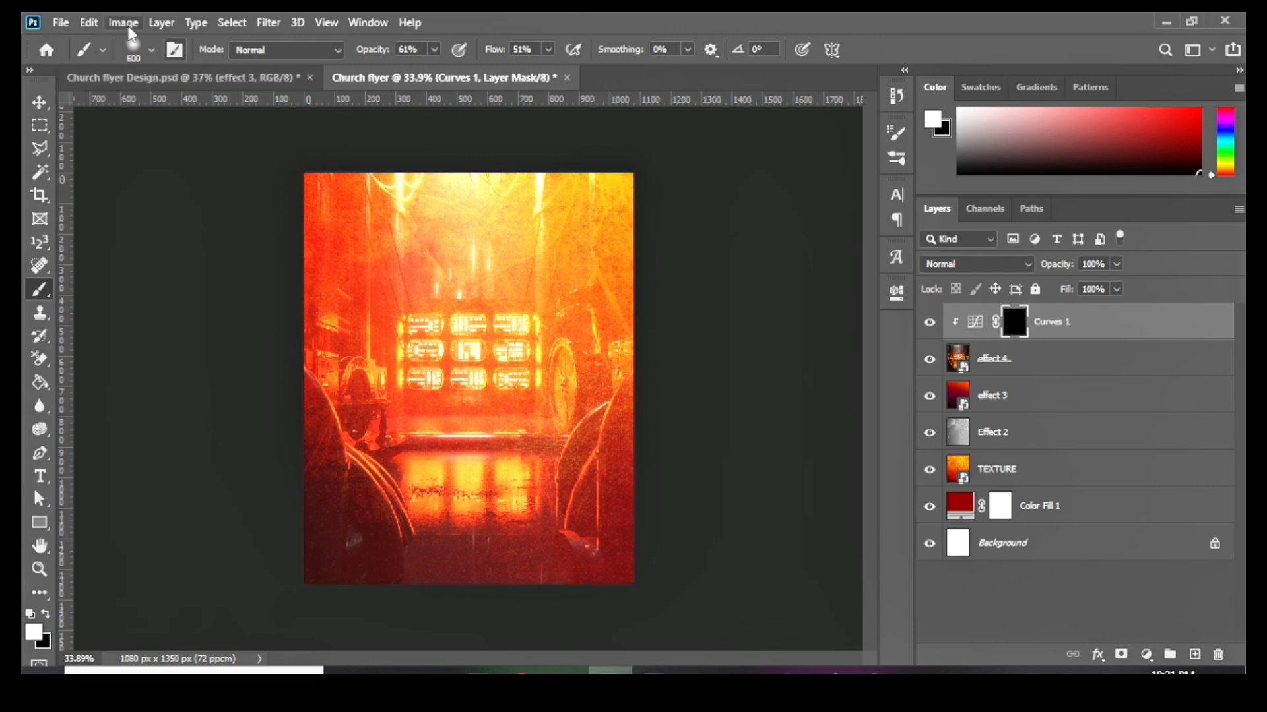
click(152, 50)
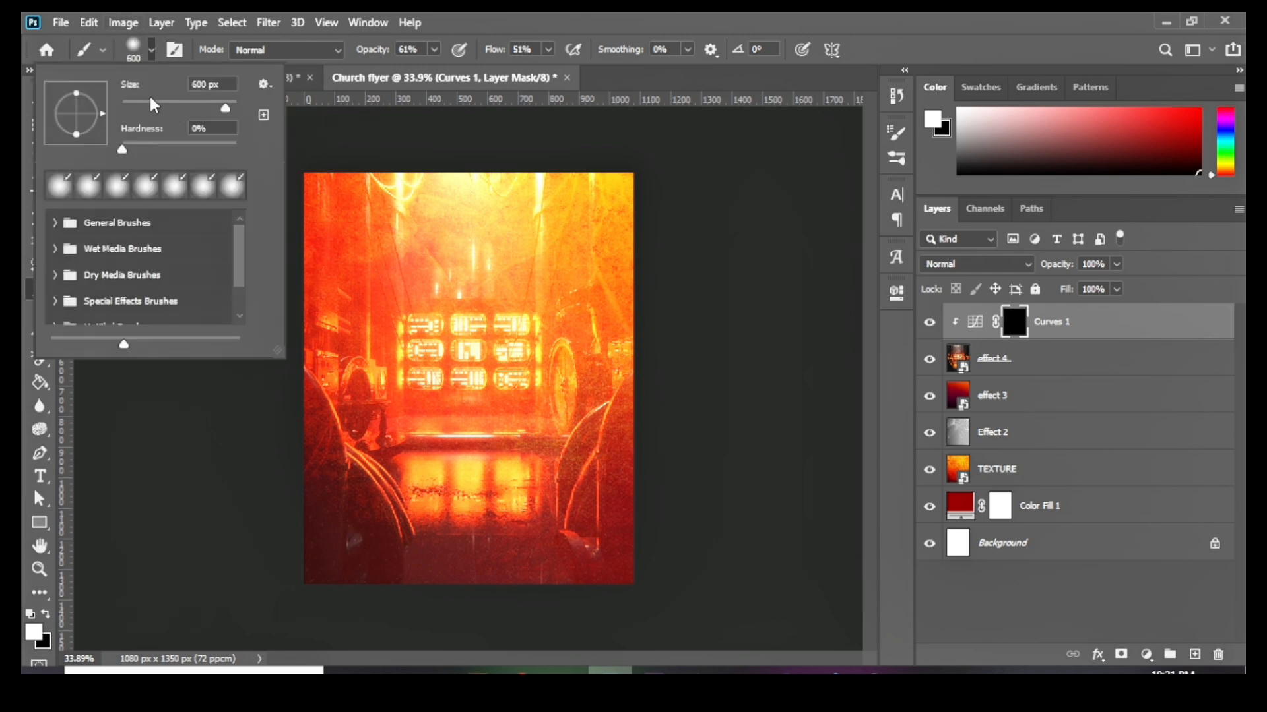
click(61, 188)
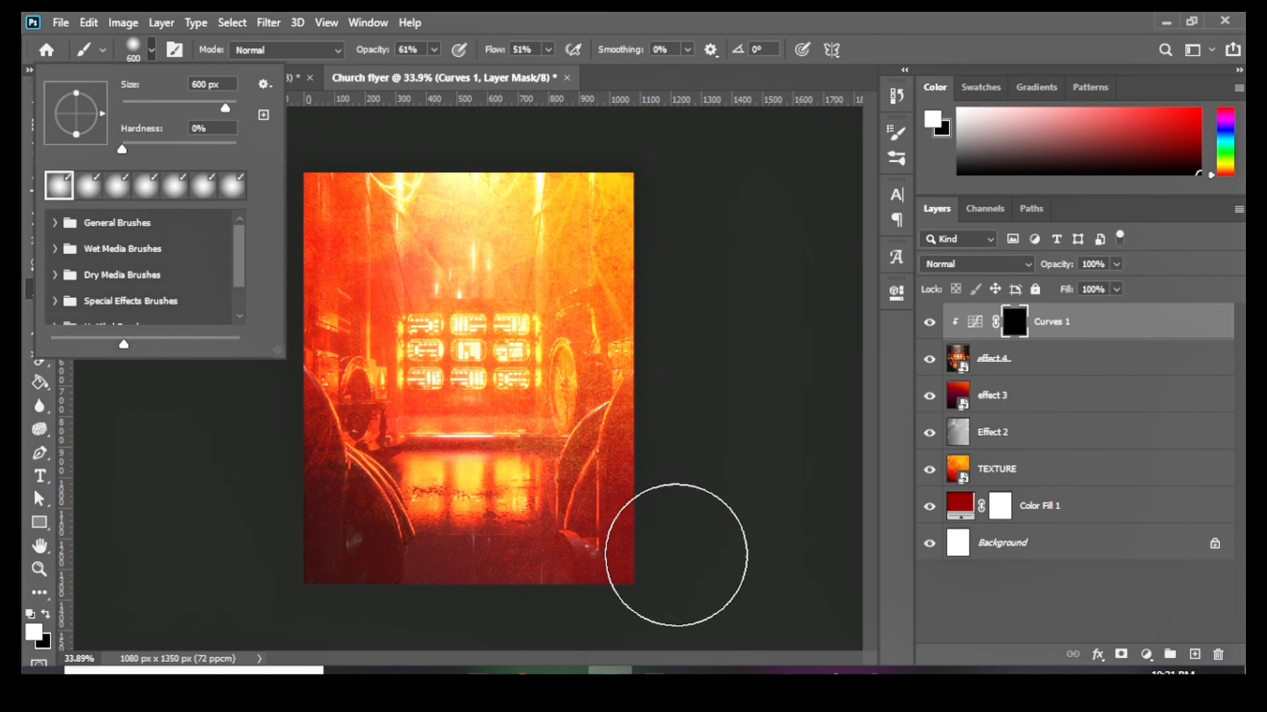
click(676, 555)
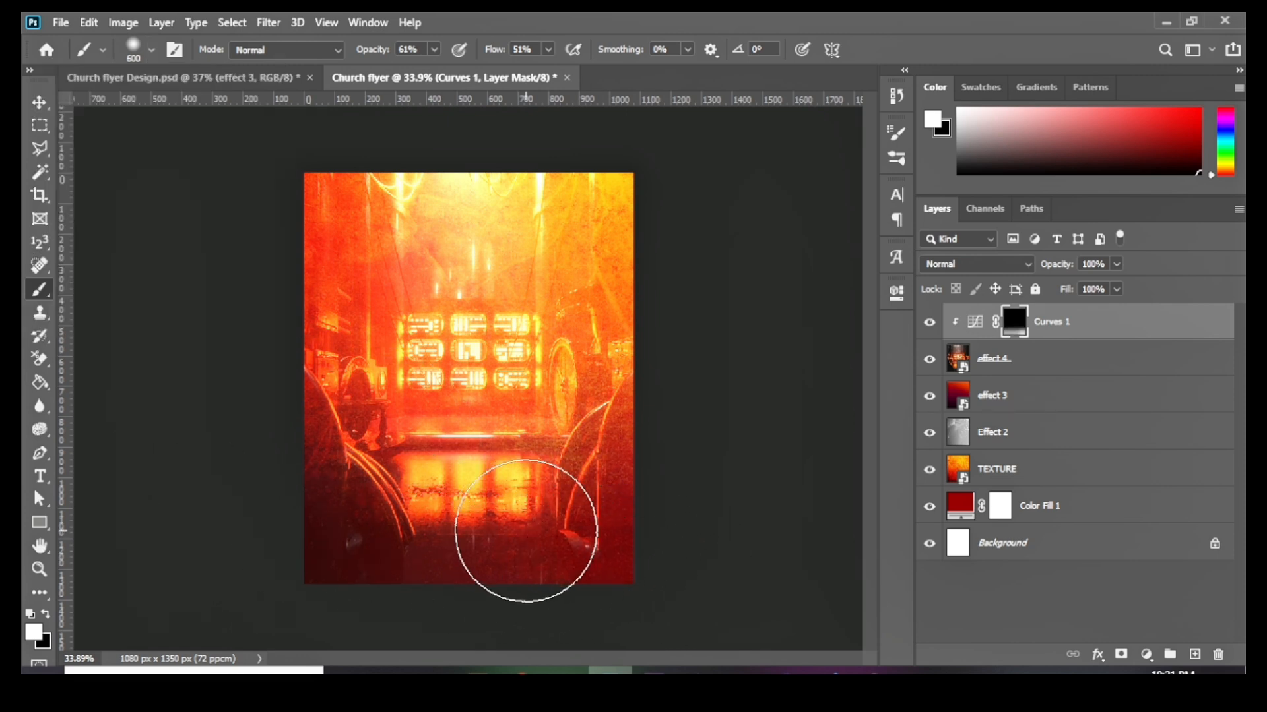
mouse_move(526, 531)
mouse_down()
mouse_move(426, 547)
mouse_move(303, 473)
mouse_move(296, 400)
mouse_up()
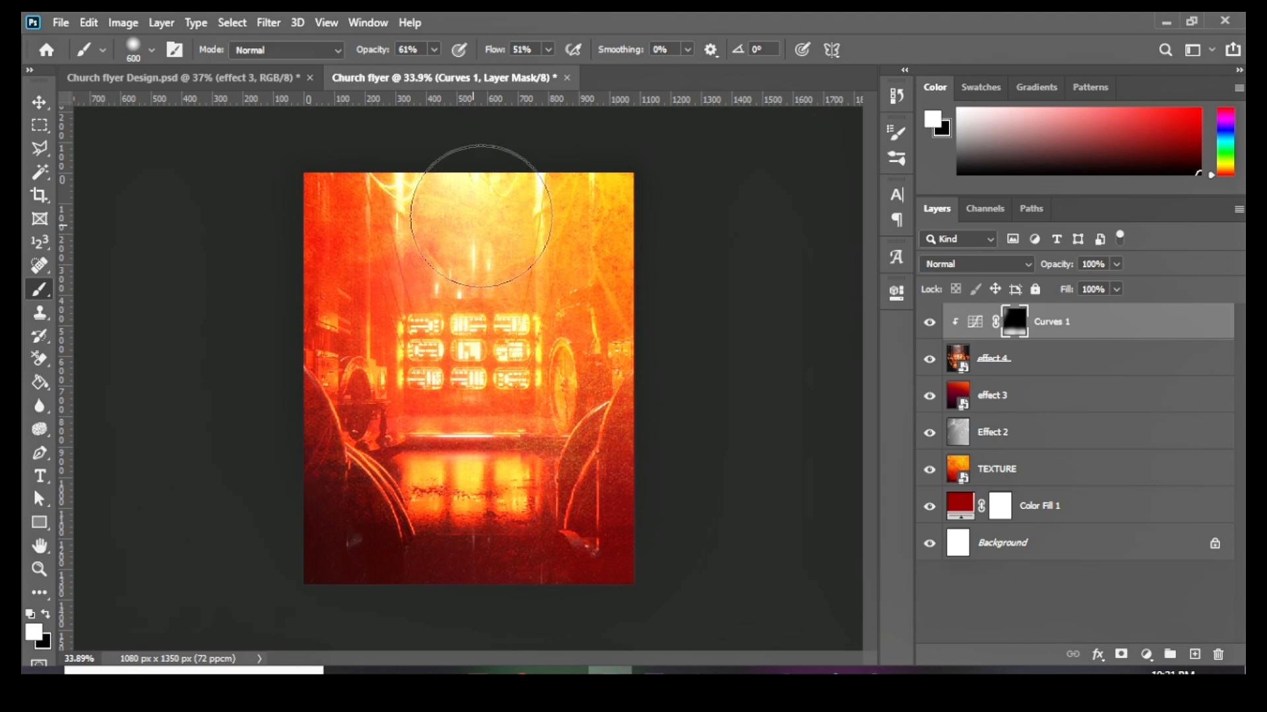
drag(599, 158, 653, 331)
drag(602, 190, 626, 468)
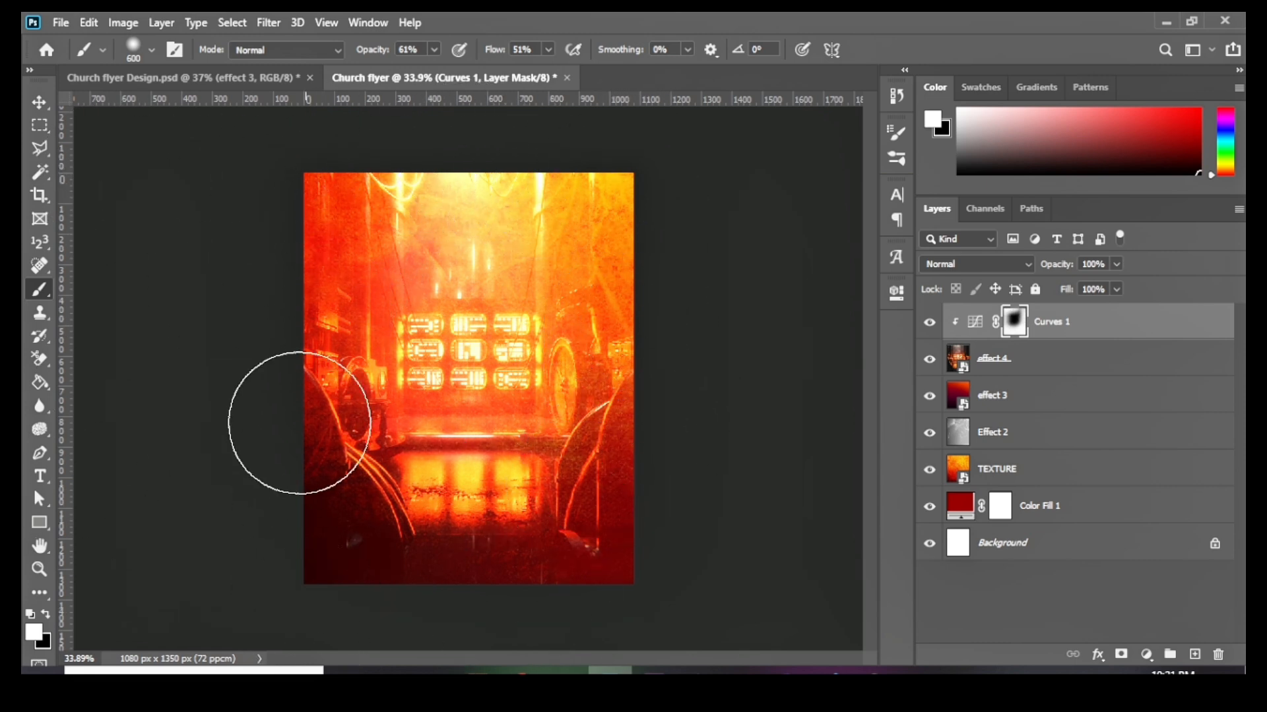
Step: Compare the background with the Curves 1 adjustment hidden and shown
click(927, 326)
click(928, 326)
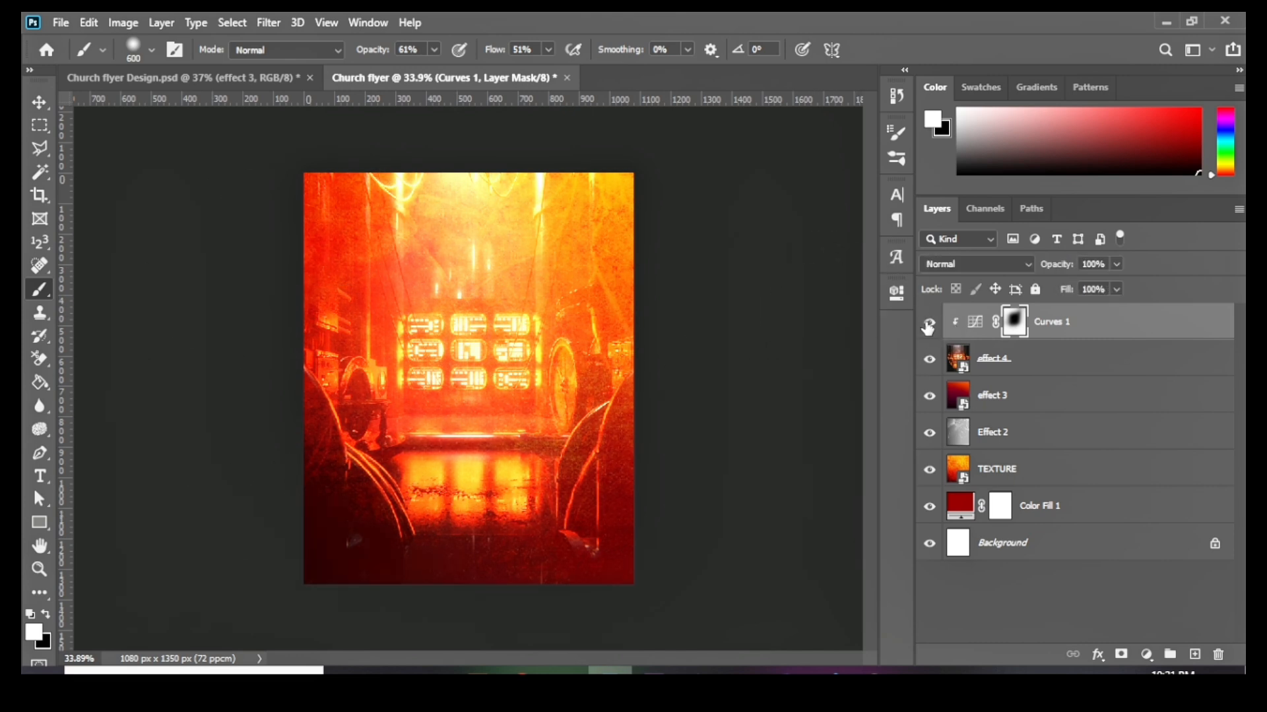
click(927, 326)
click(928, 326)
Step: Place the Image portrait from the Church flyer 02 folder above Curves 1 and shift it to X 546 px, Y 707.42 px
click(40, 103)
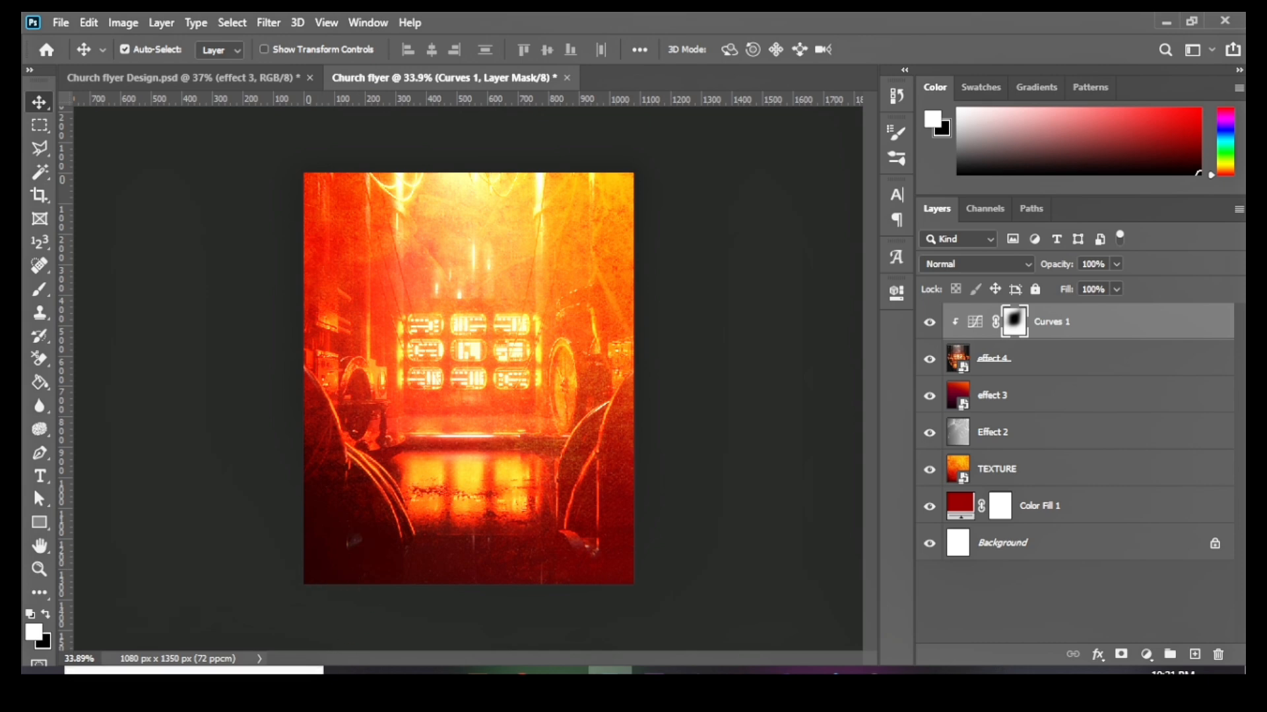
click(433, 671)
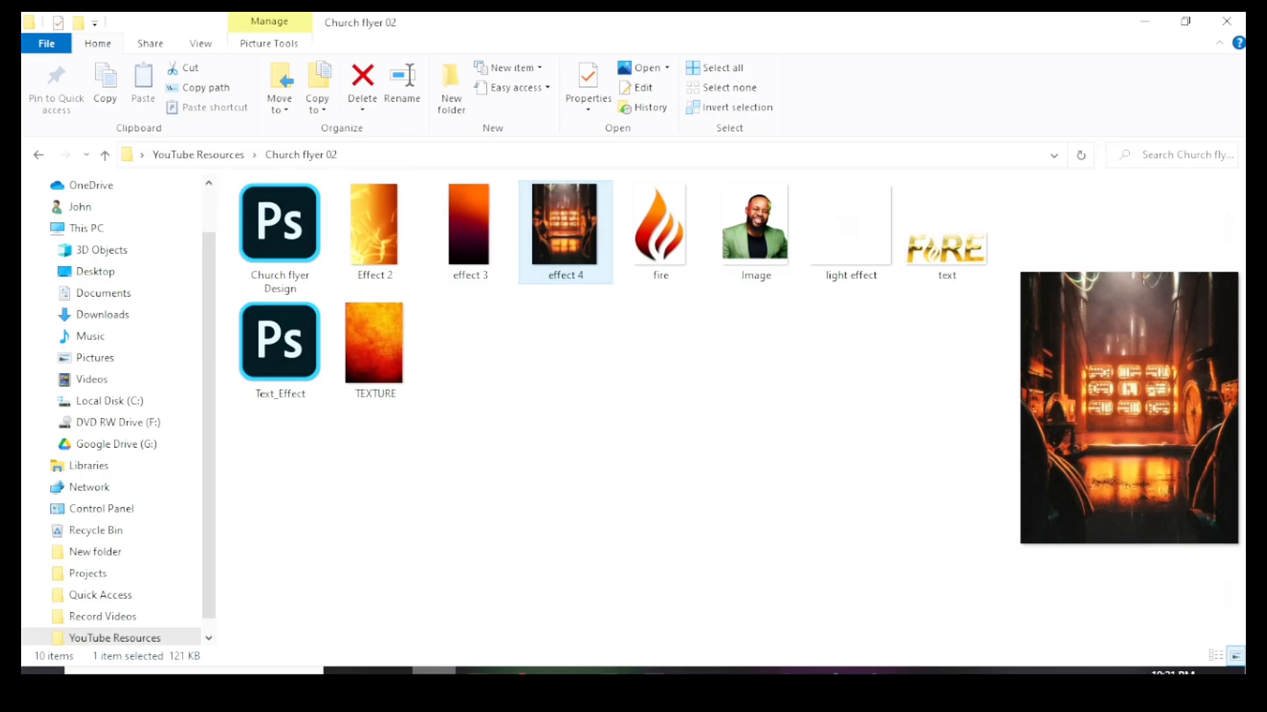
click(772, 216)
drag(752, 231, 492, 407)
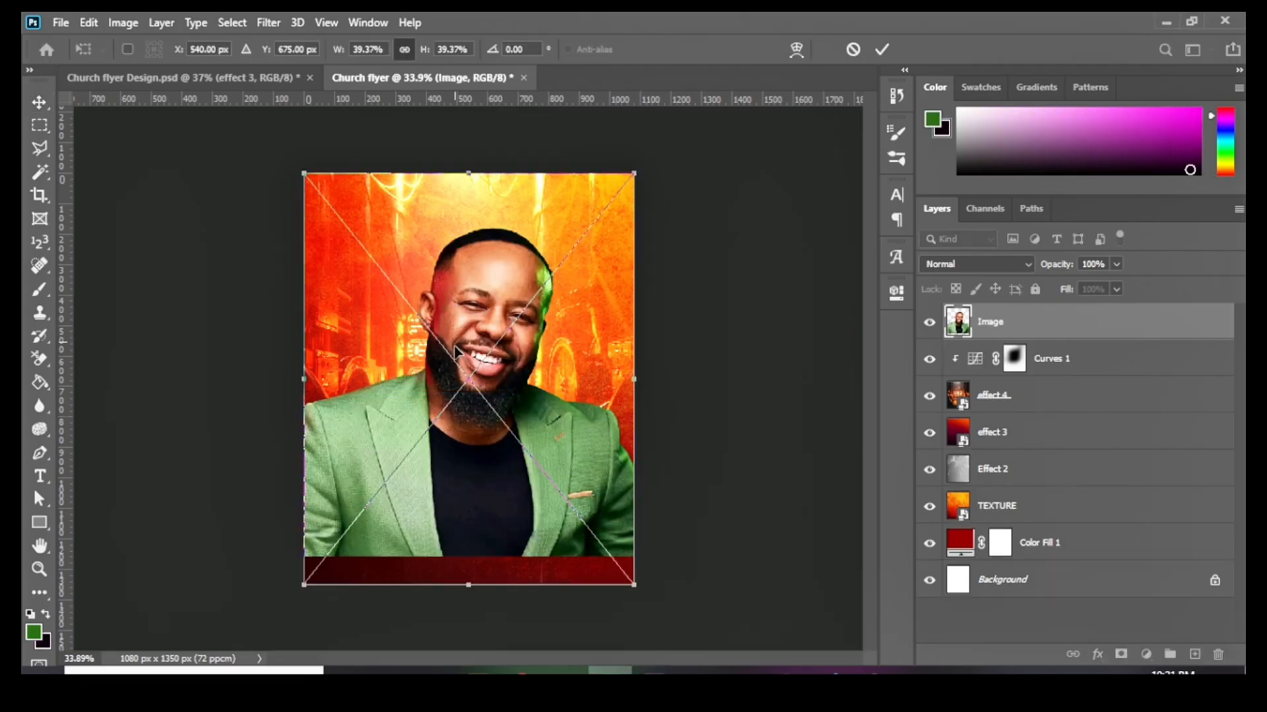
drag(456, 350, 459, 354)
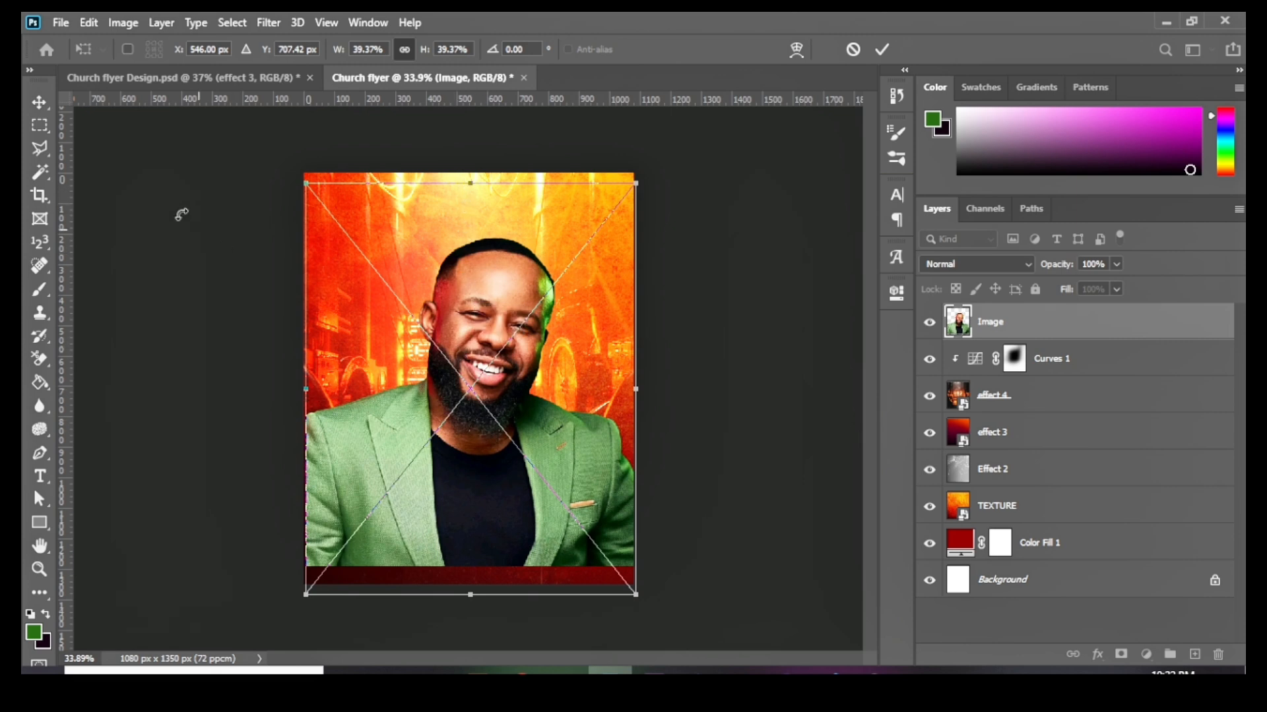
key(Return)
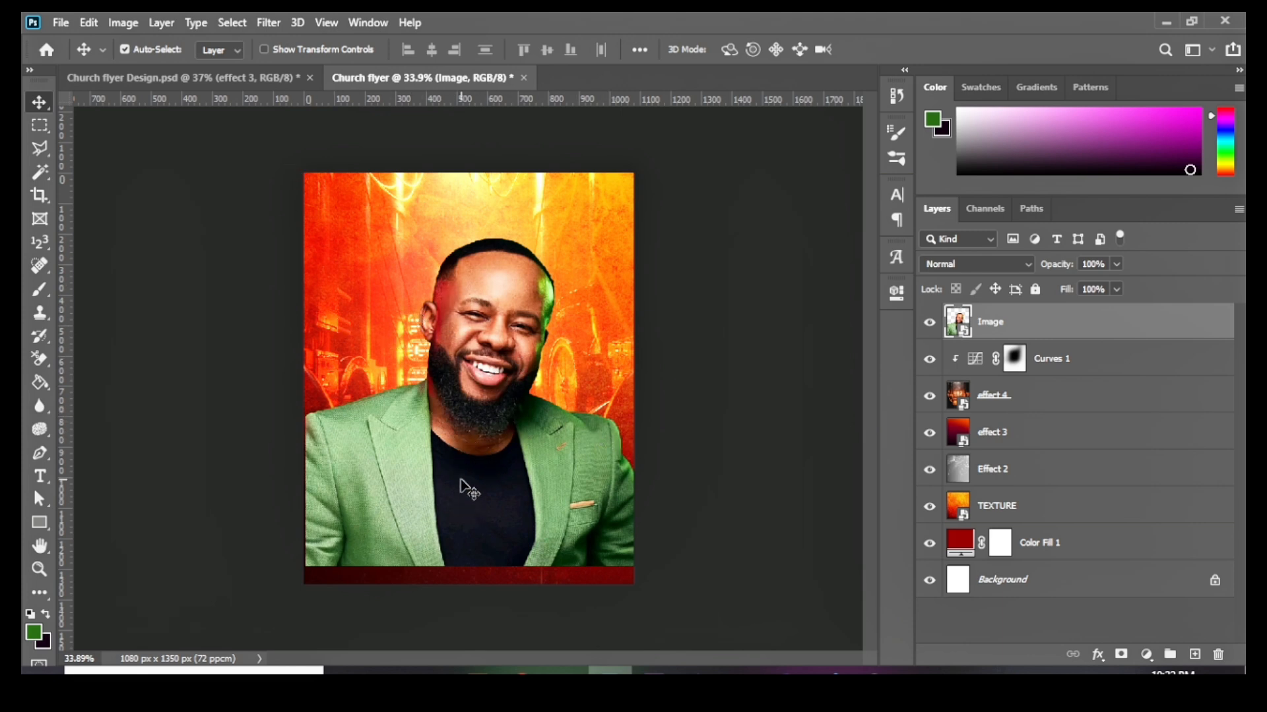
Step: Start a Camera Raw Filter on the Image layer and set Texture to +20 and Clarity to +19
scroll(467, 485, up, 2)
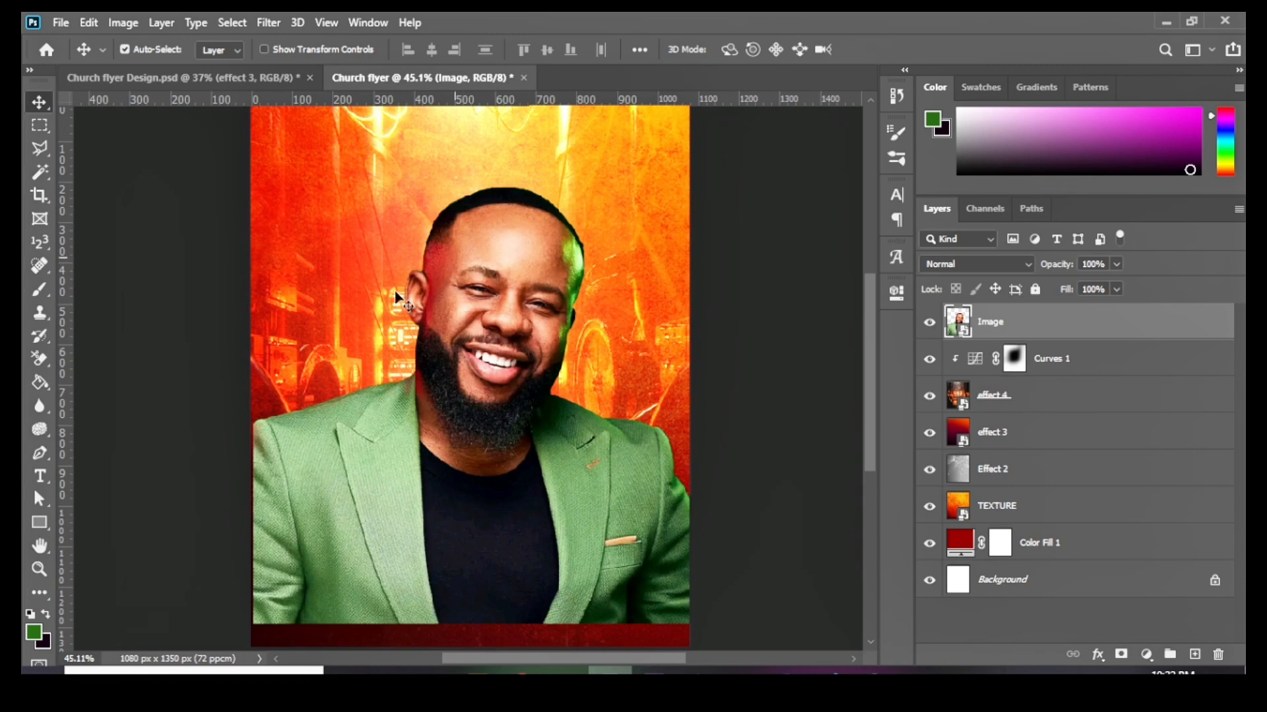
click(267, 22)
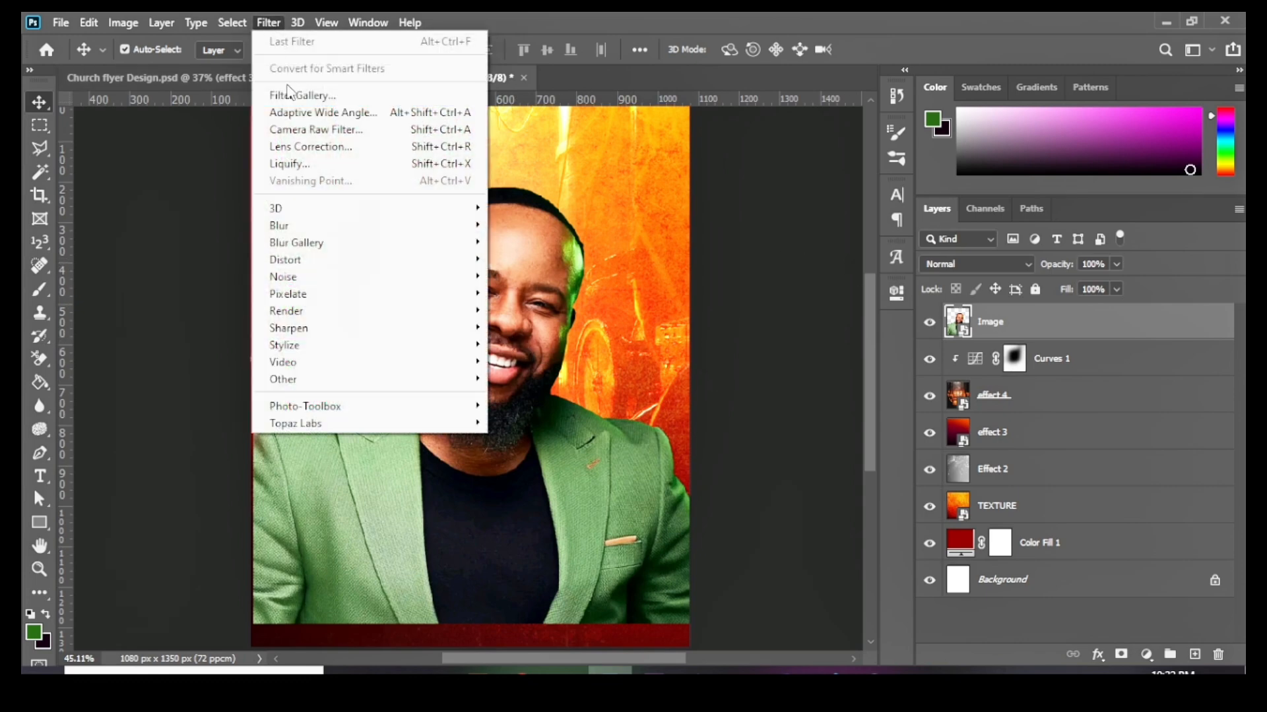
click(340, 129)
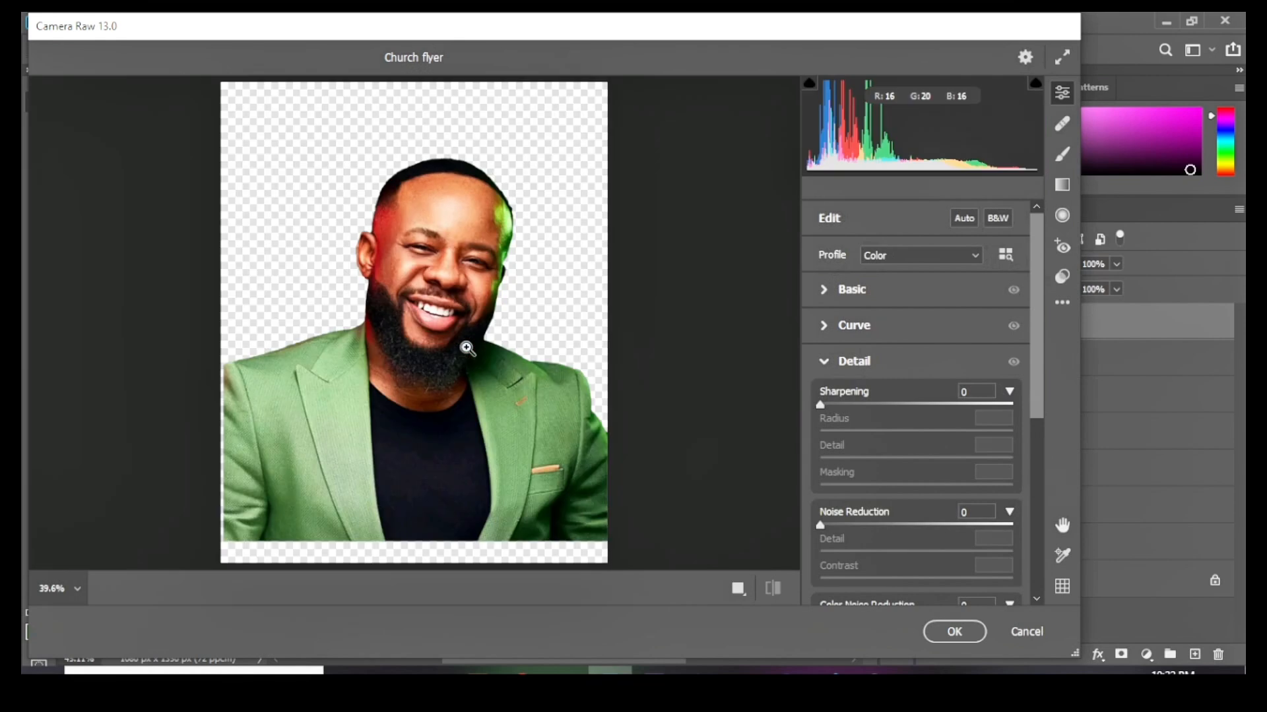
click(825, 291)
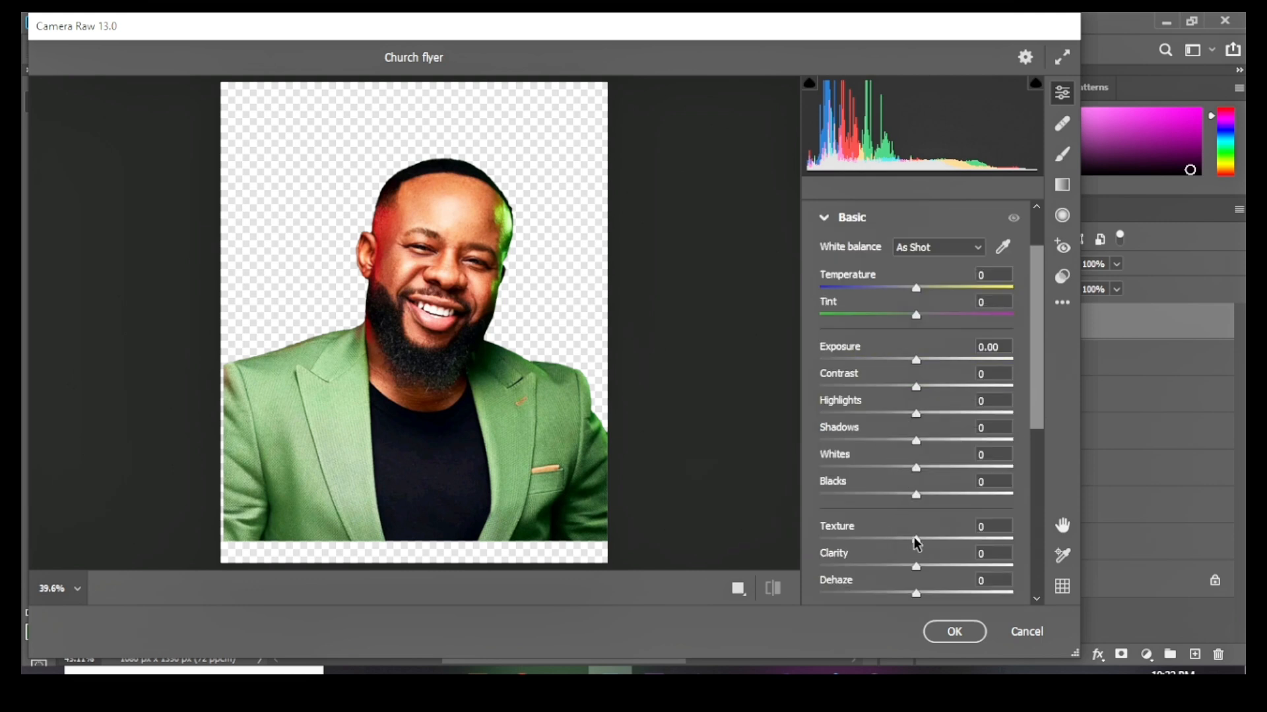
drag(914, 537, 938, 601)
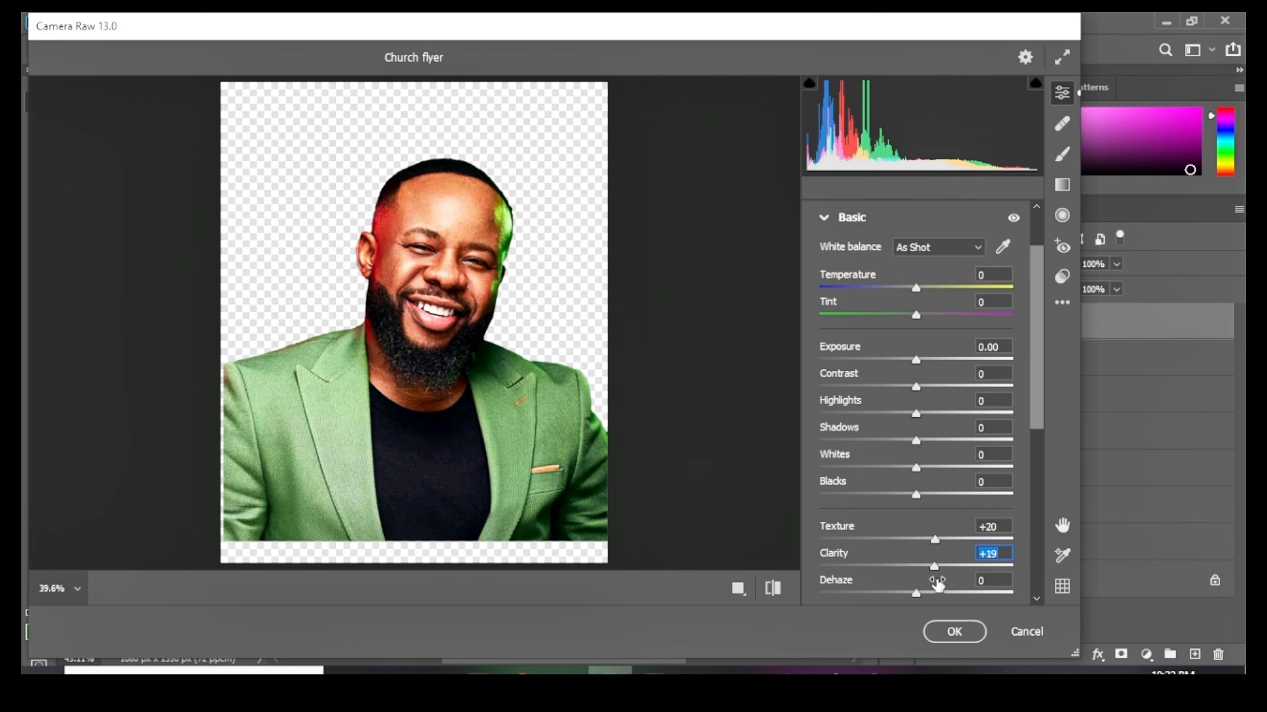
Step: Set the portrait's Sharpening to 28 in the Camera Raw detail settings
scroll(905, 526, down, 4)
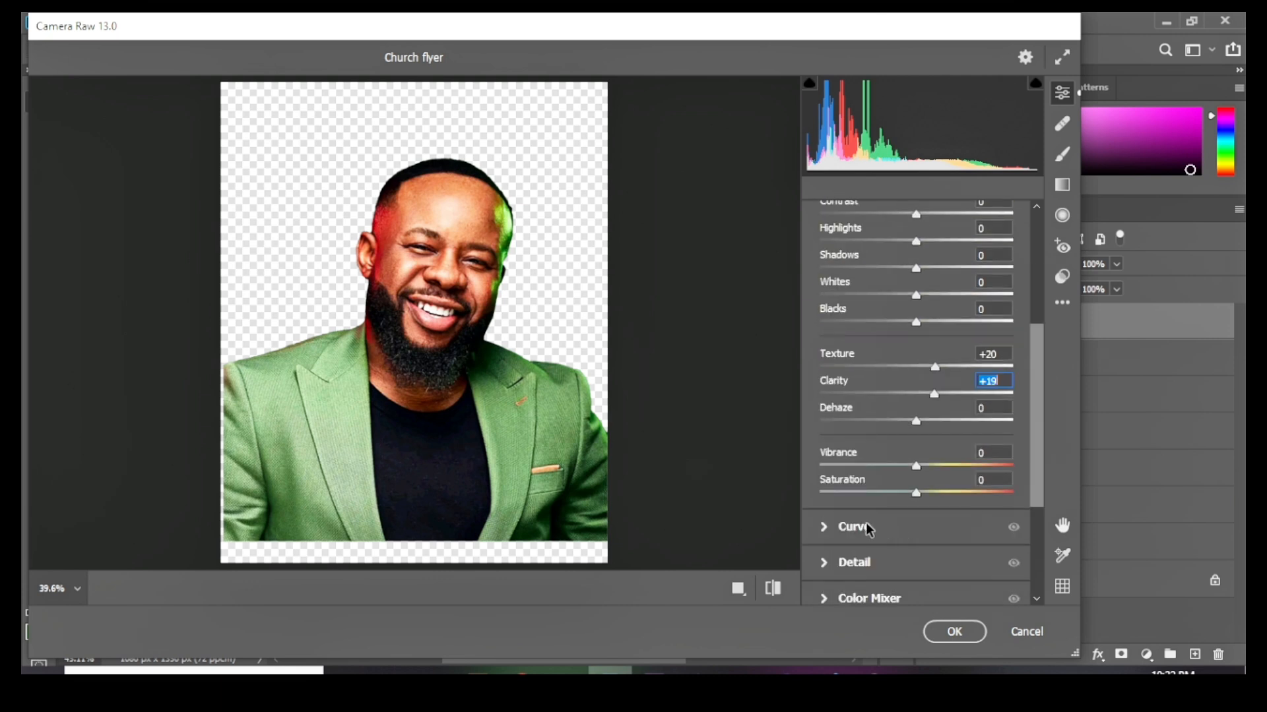
click(827, 564)
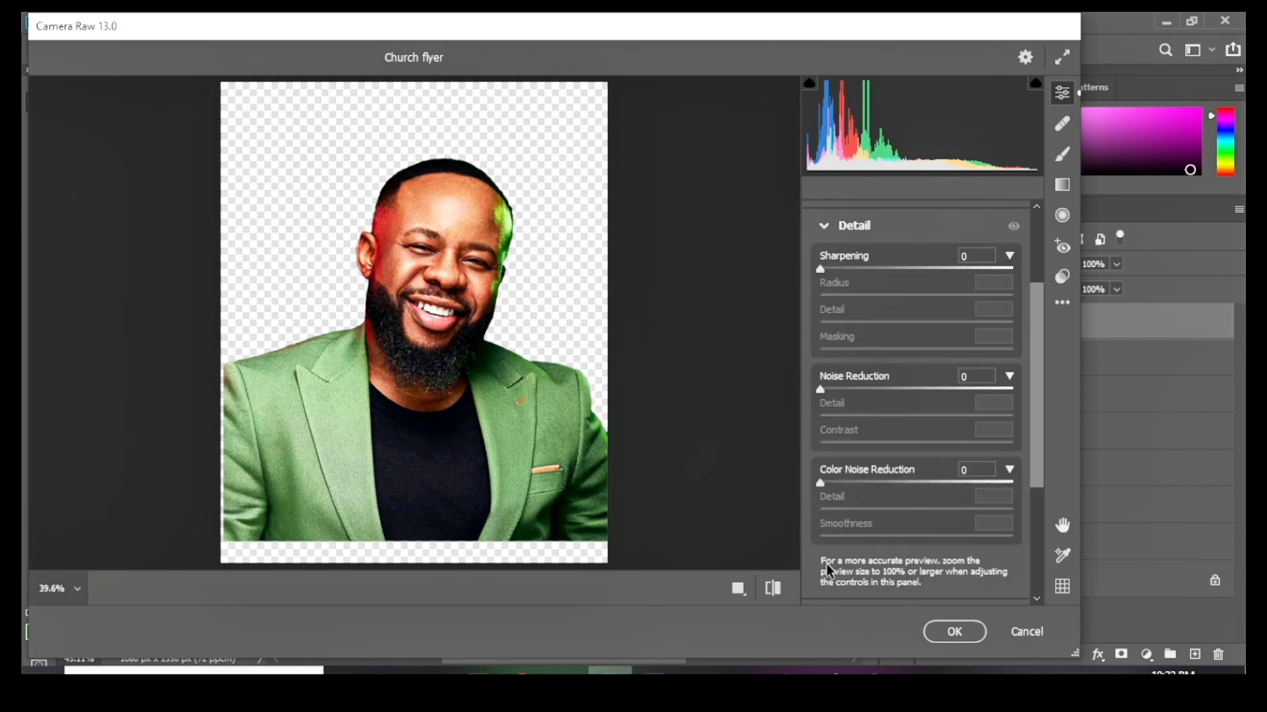
drag(822, 265, 859, 332)
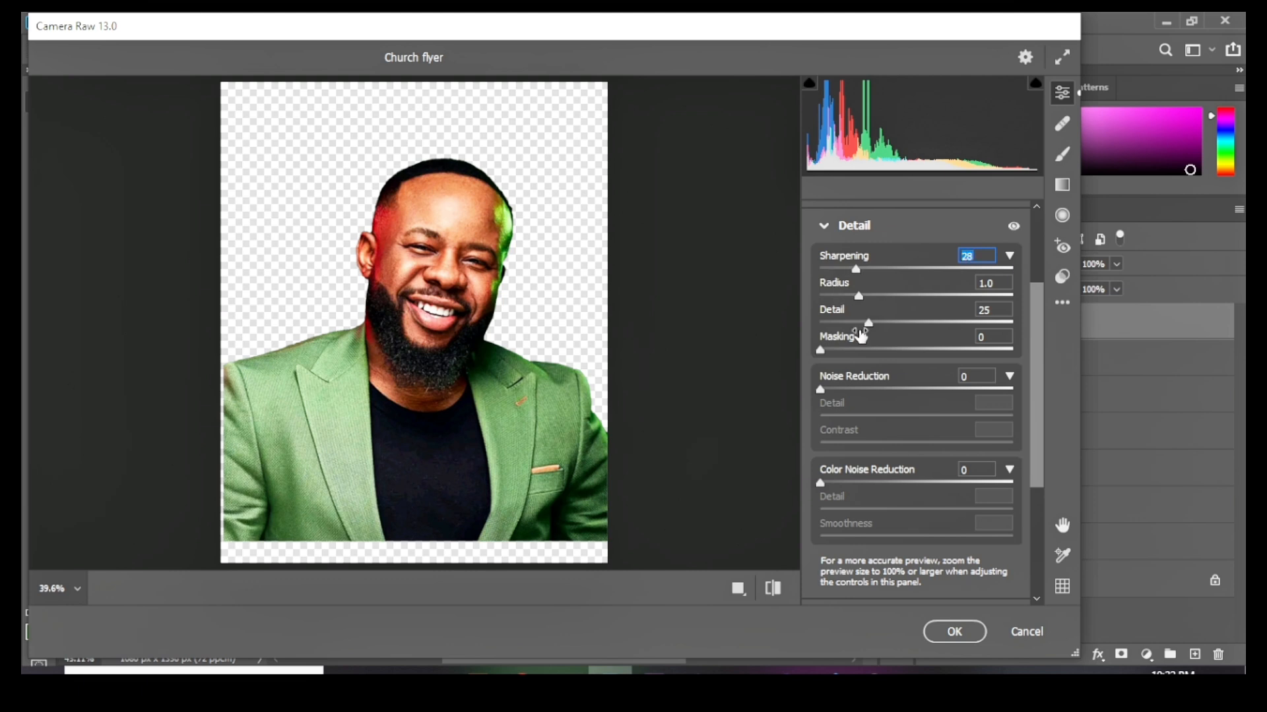
Step: Compare the portrait with its default settings and apply the Camera Raw Filter, collapsing the smart filter entries under the Image layer
click(773, 589)
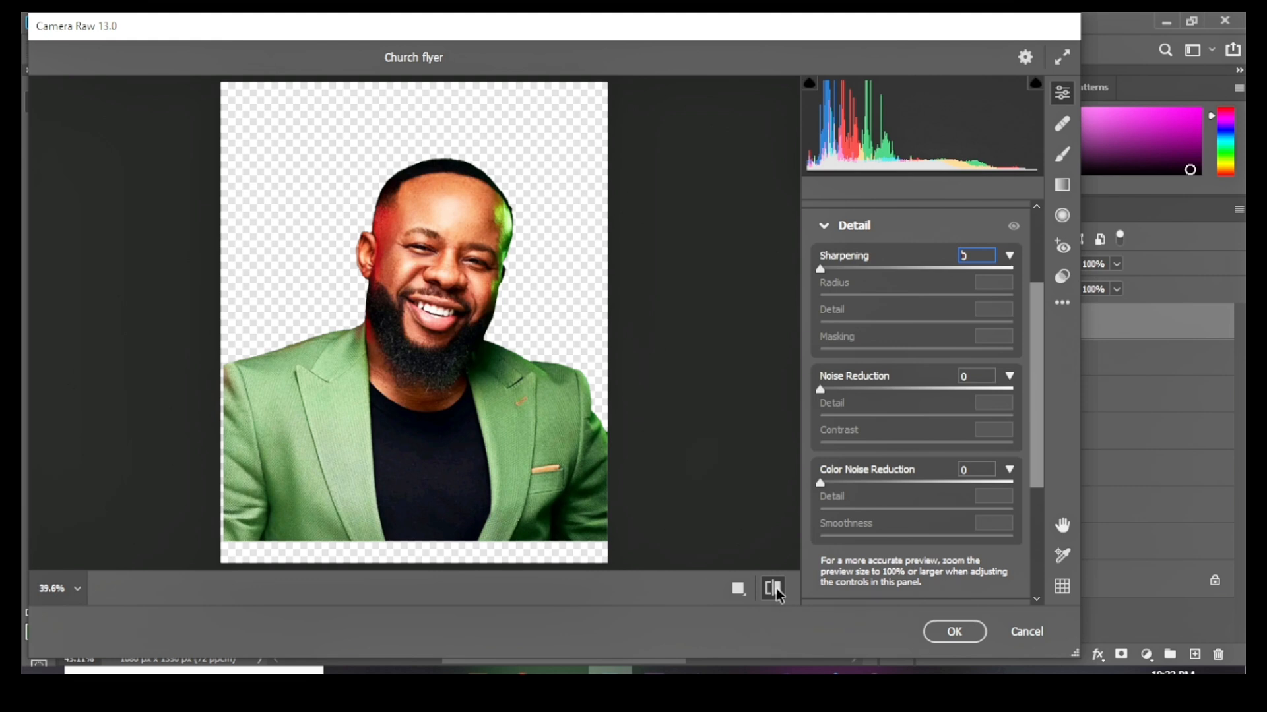
click(777, 590)
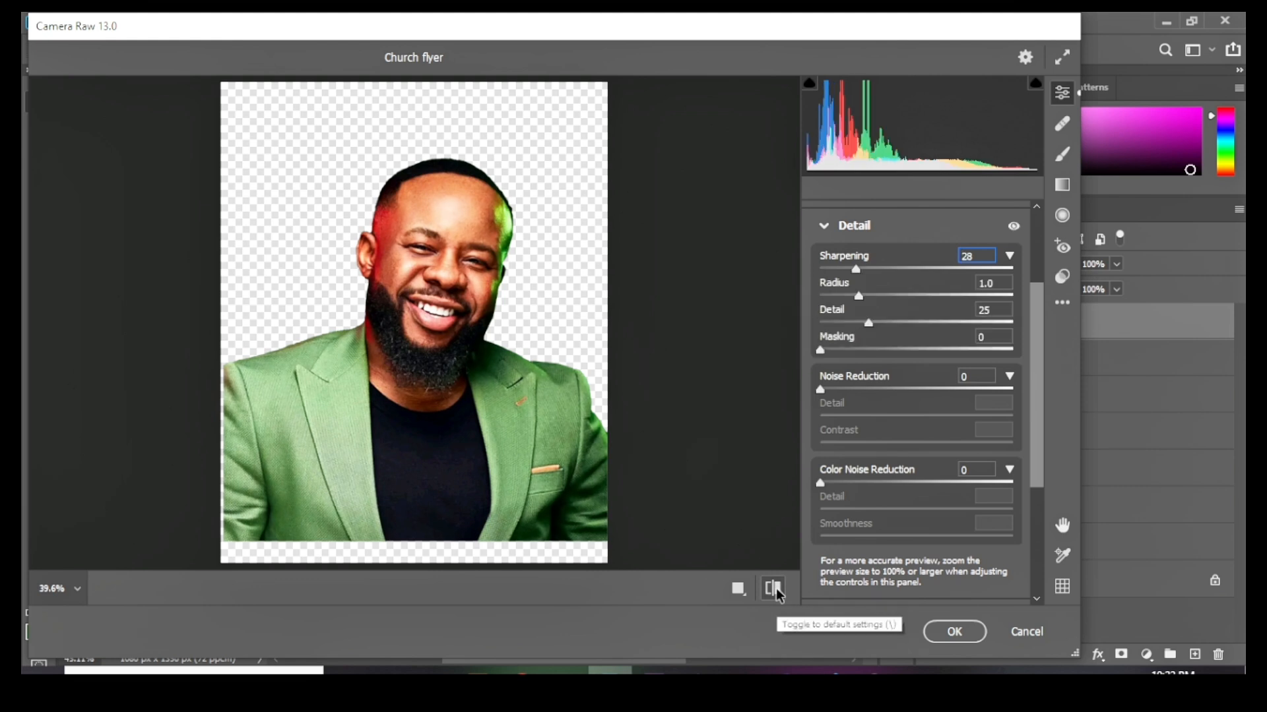
click(777, 590)
click(777, 590)
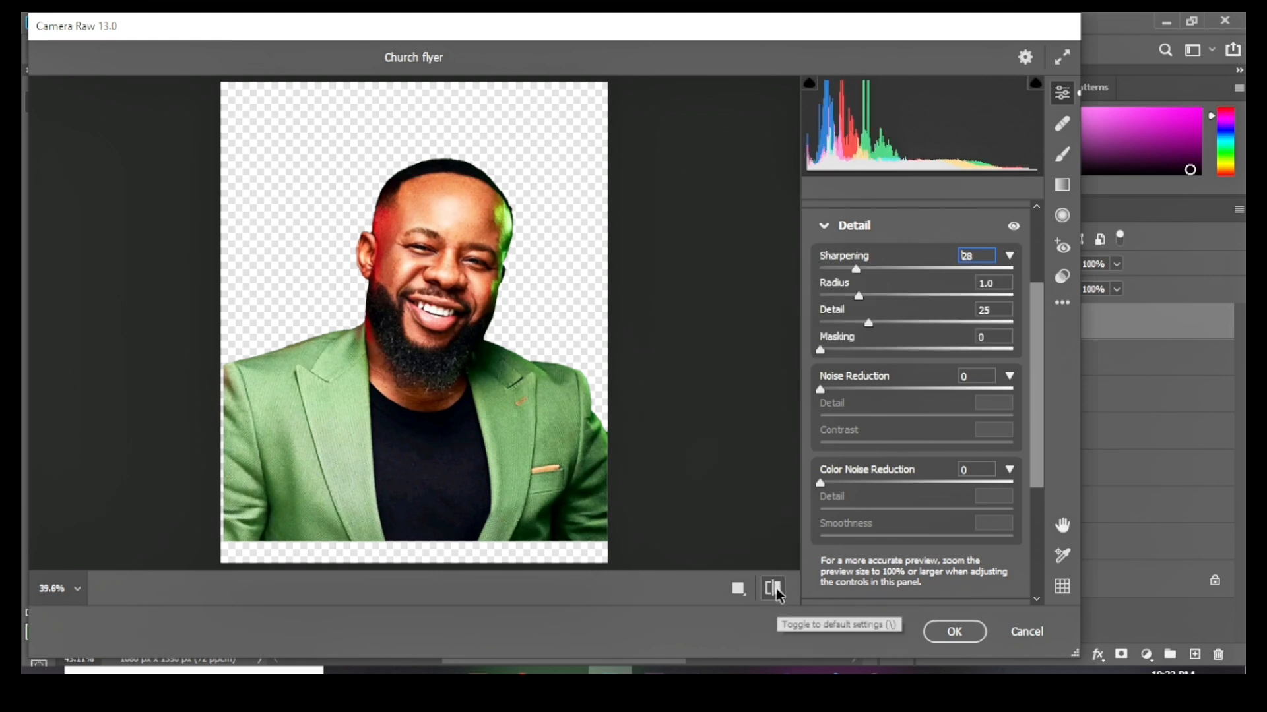
click(946, 633)
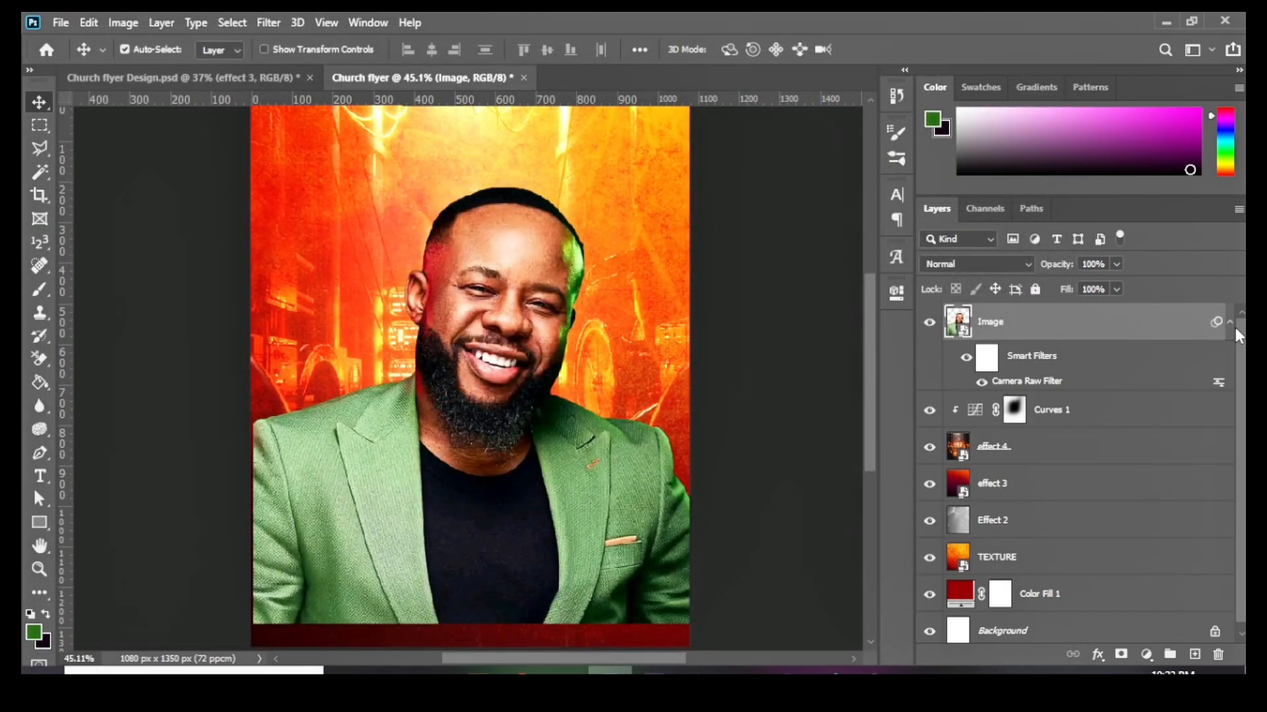
click(1231, 323)
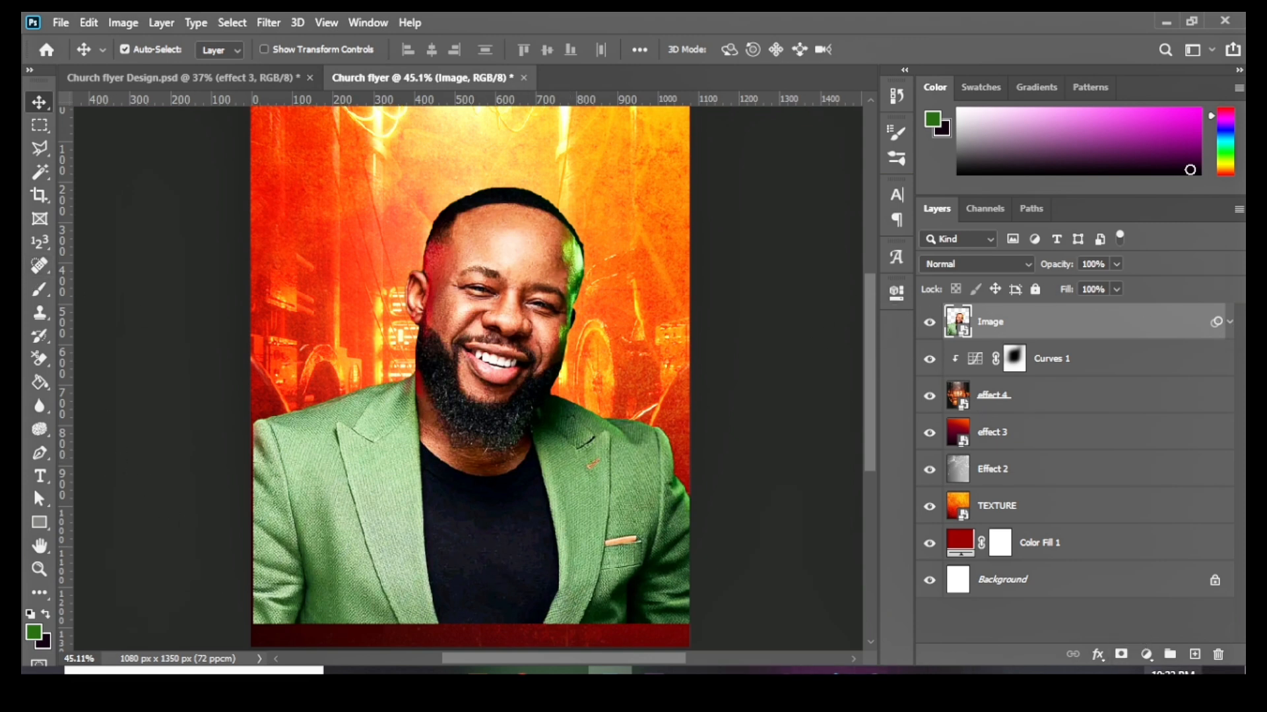
Step: Add a layer mask to the Image layer and paint black over the jacket's lower-right edge with a soft 600 px brush at 61% opacity
click(1144, 654)
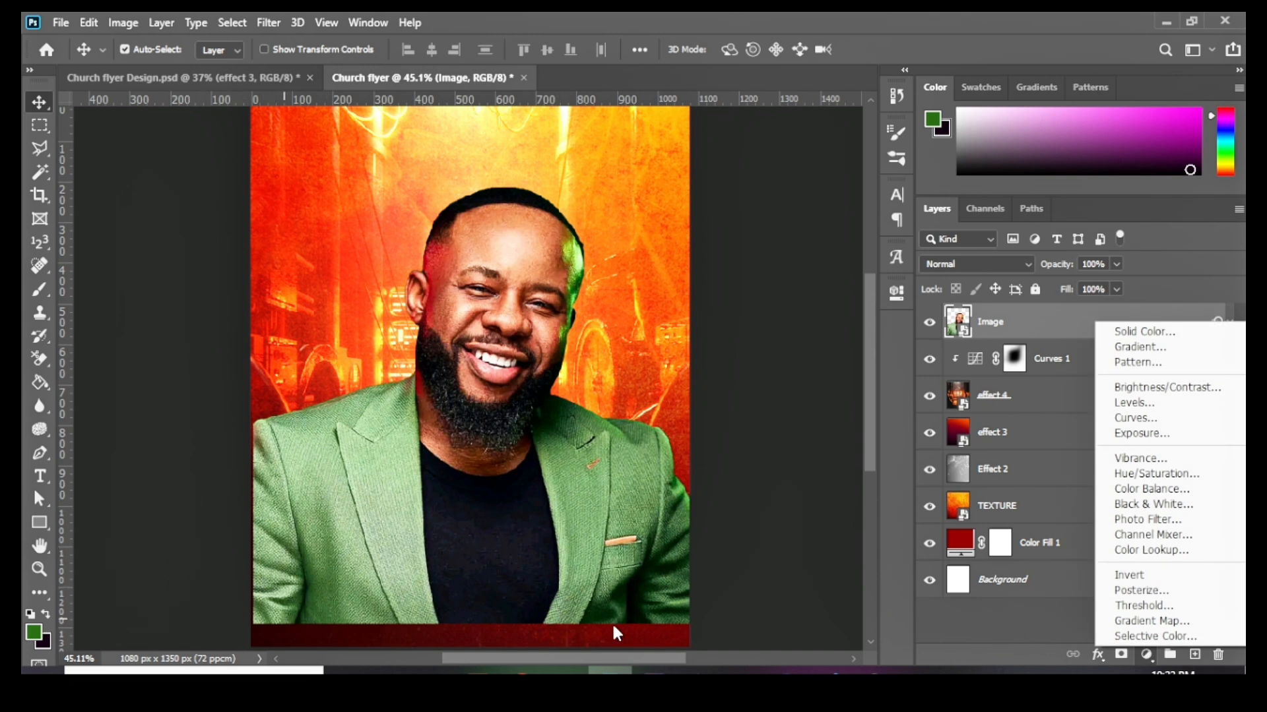
click(773, 610)
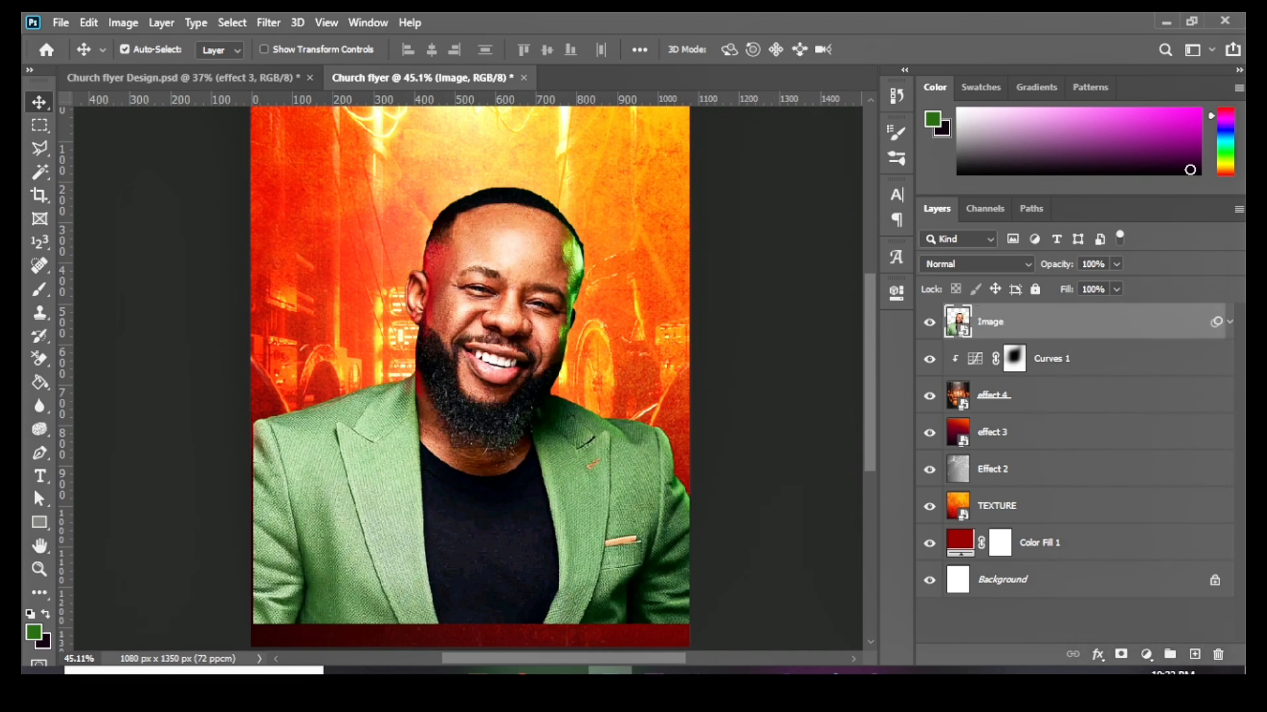
click(1122, 654)
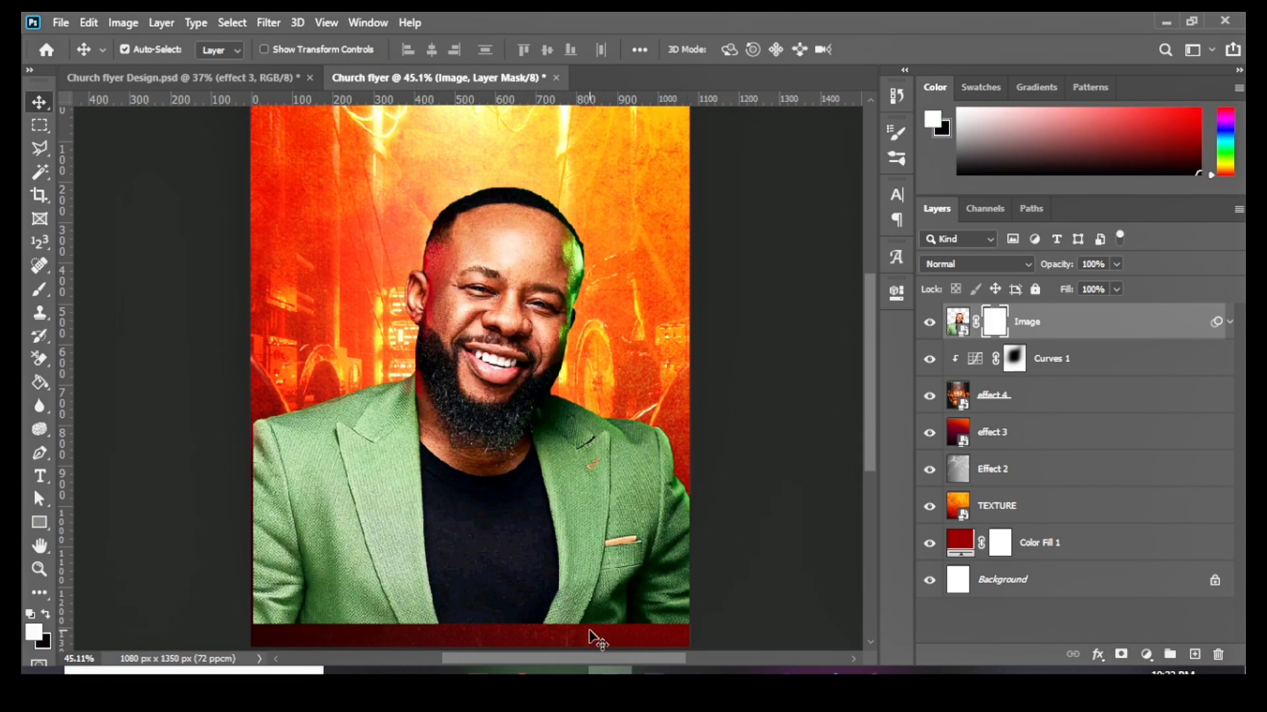
key(b)
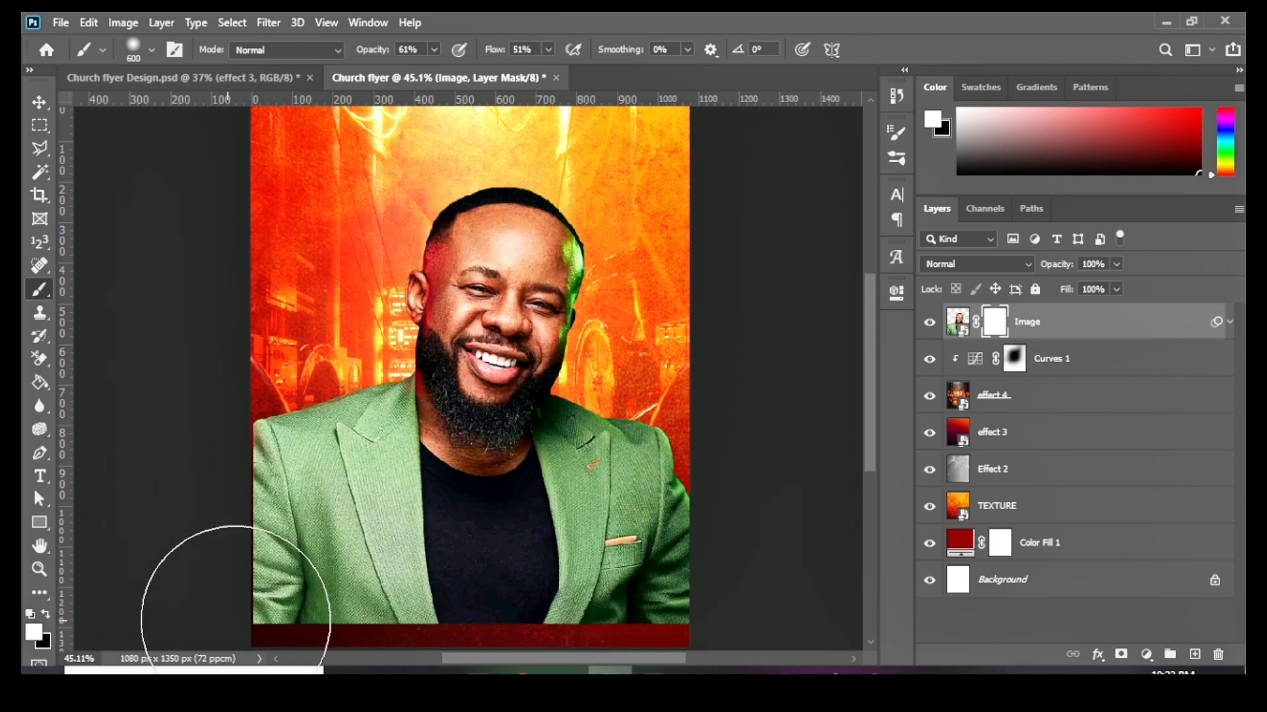
key(x)
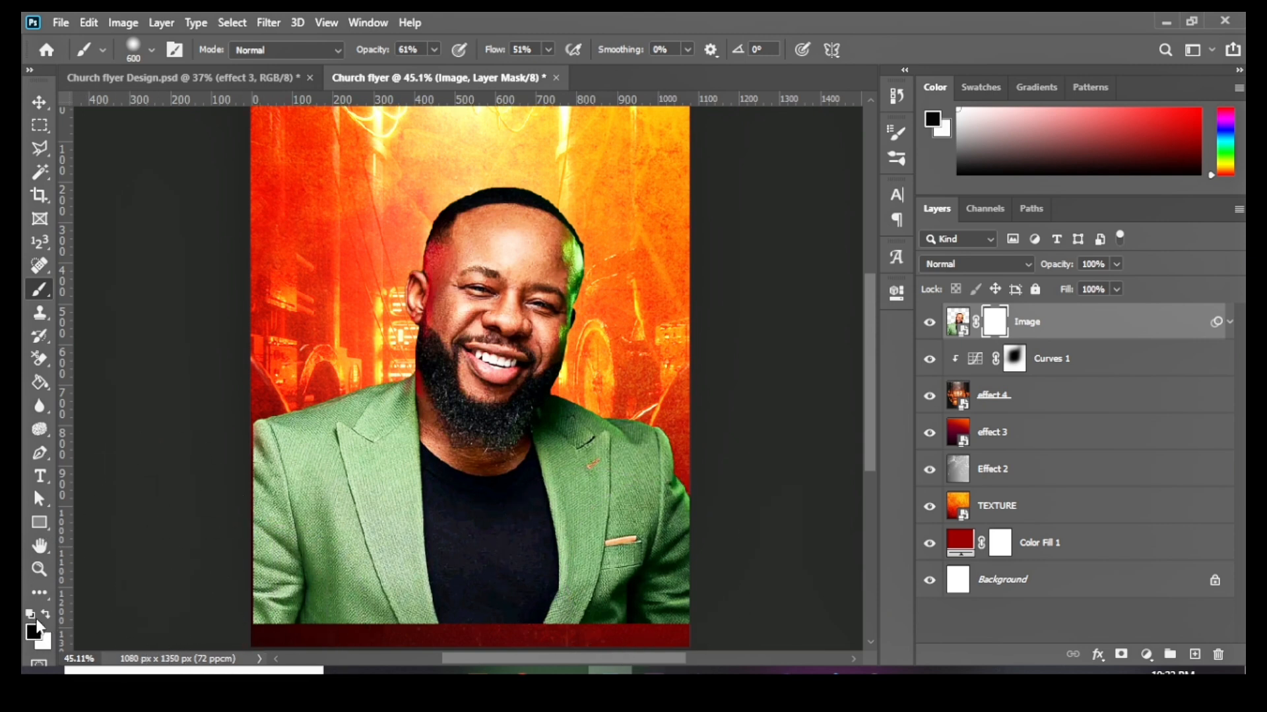
click(694, 587)
click(696, 585)
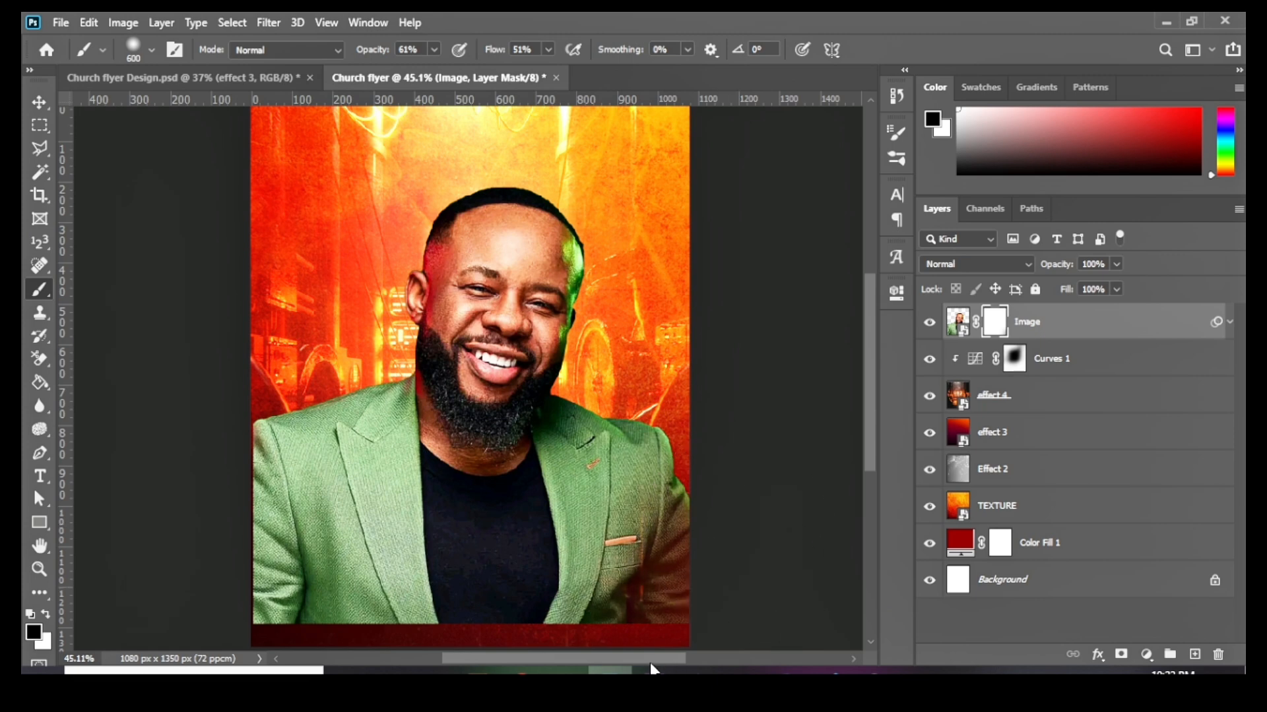
Step: Reduce the brush to 243 px and mask the portrait's lower-left and bottom edges so they fade into the red background
scroll(297, 602, down, 3)
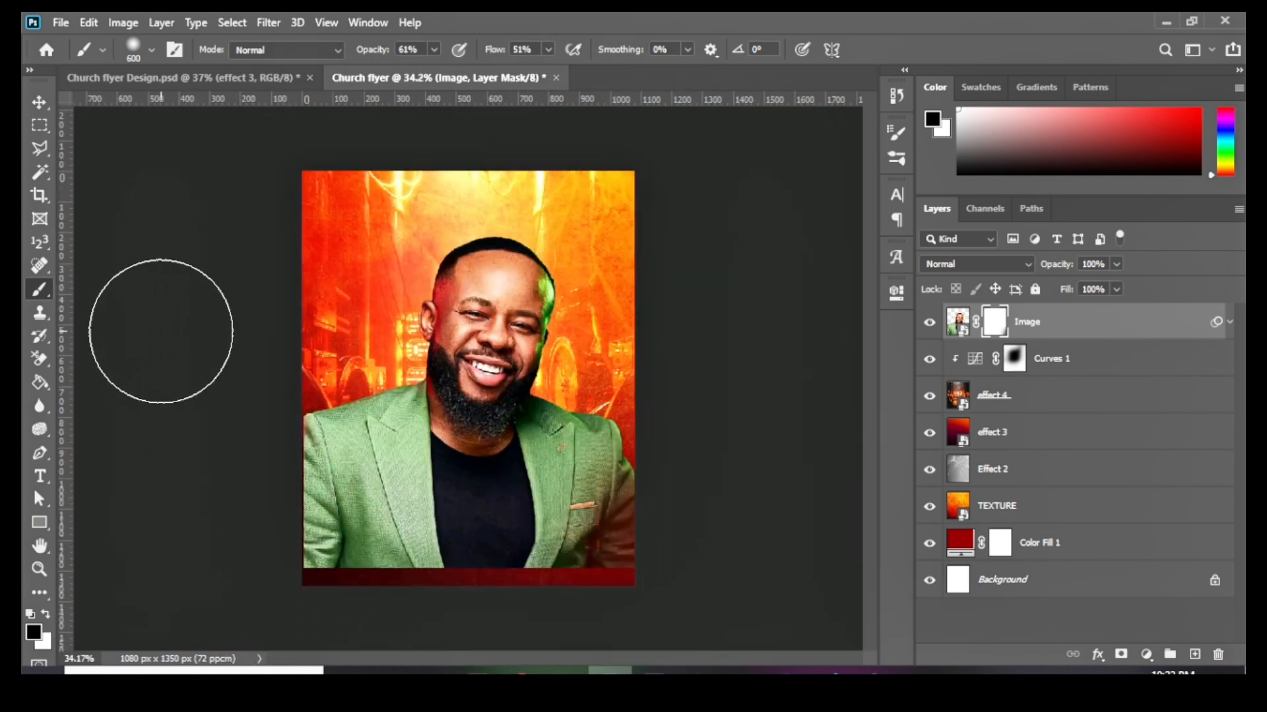
click(151, 50)
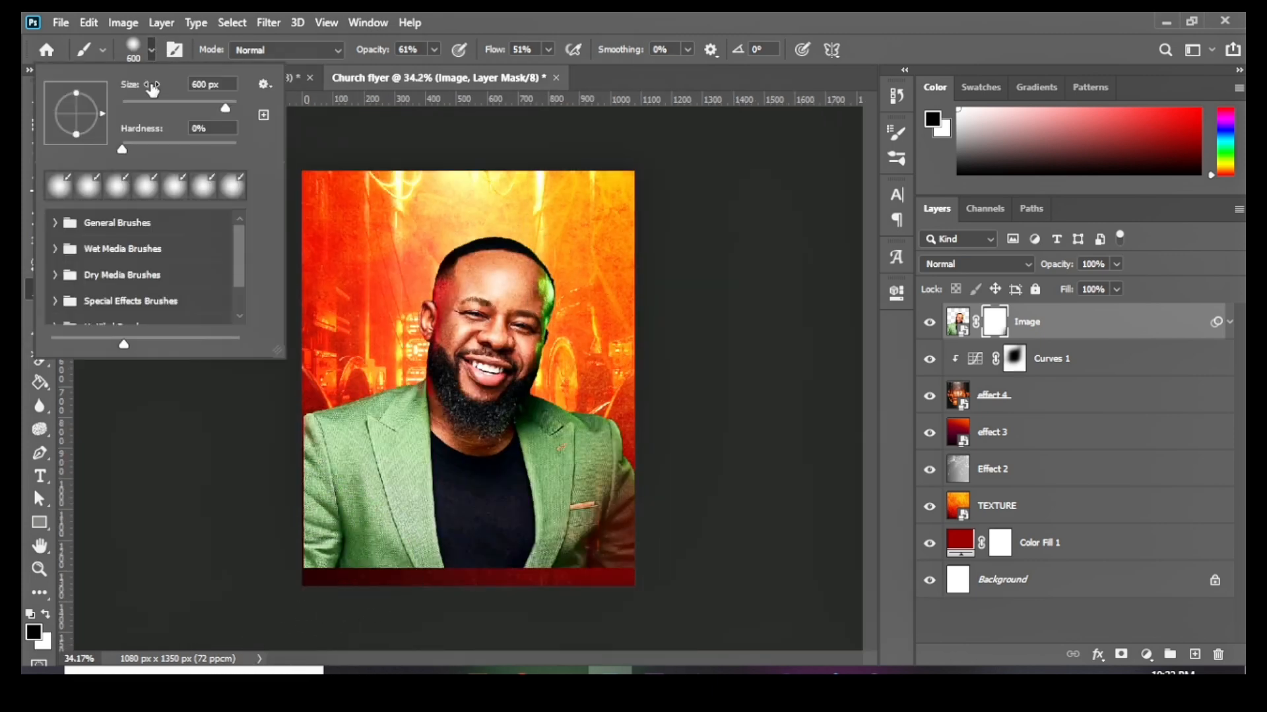
click(202, 106)
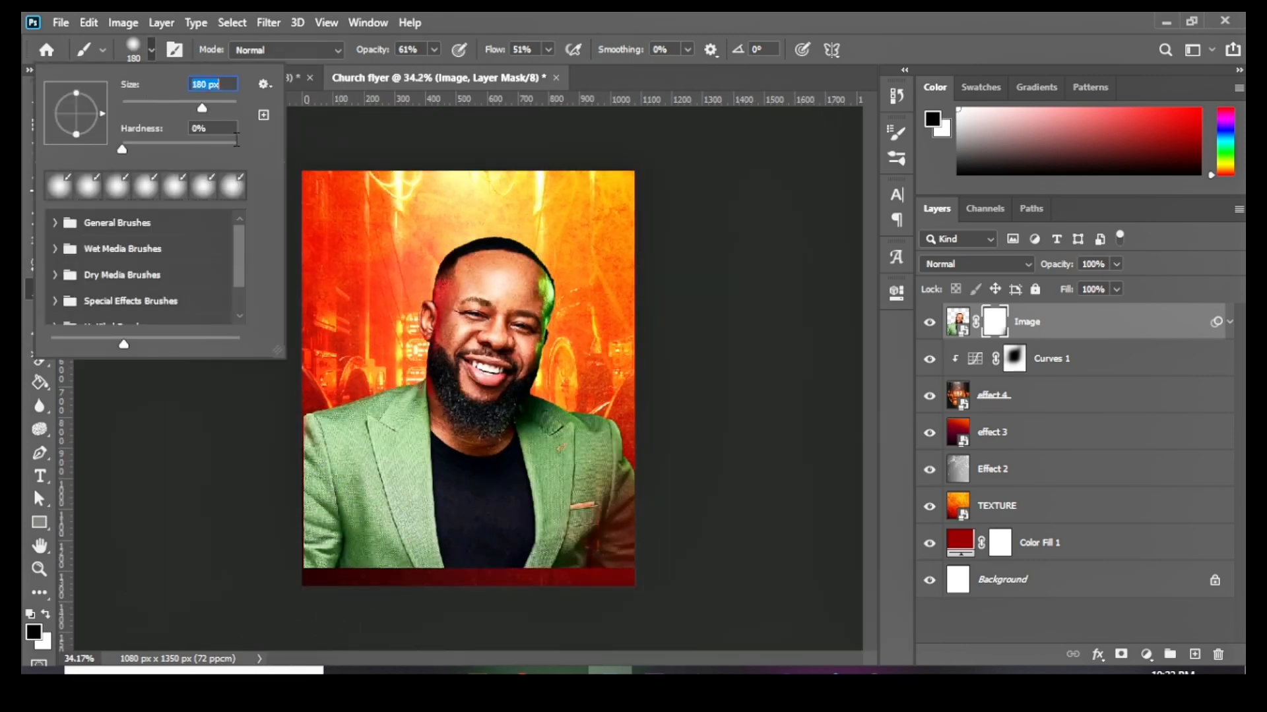
click(210, 105)
click(331, 592)
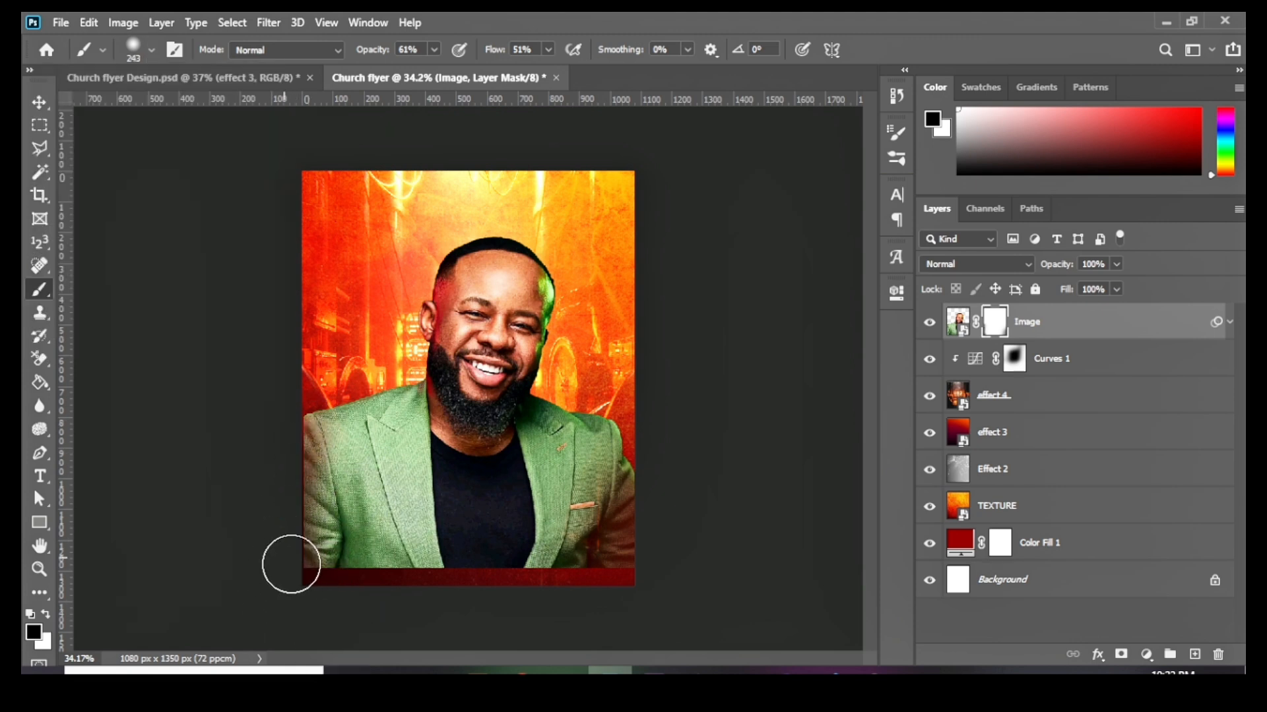
mouse_move(291, 574)
mouse_down()
mouse_move(679, 605)
mouse_move(382, 572)
mouse_move(538, 572)
mouse_move(685, 549)
mouse_up()
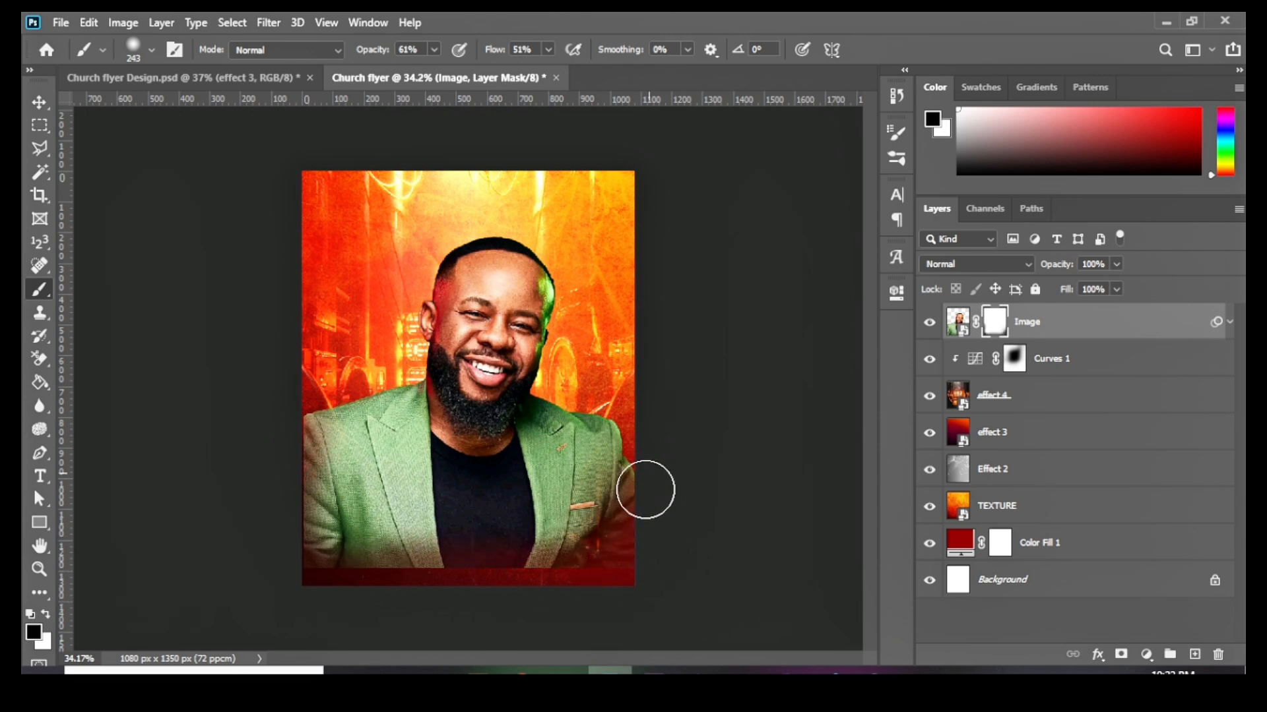
mouse_move(622, 565)
mouse_down()
mouse_move(362, 574)
mouse_move(591, 546)
mouse_move(304, 565)
mouse_move(455, 562)
mouse_move(388, 558)
mouse_up()
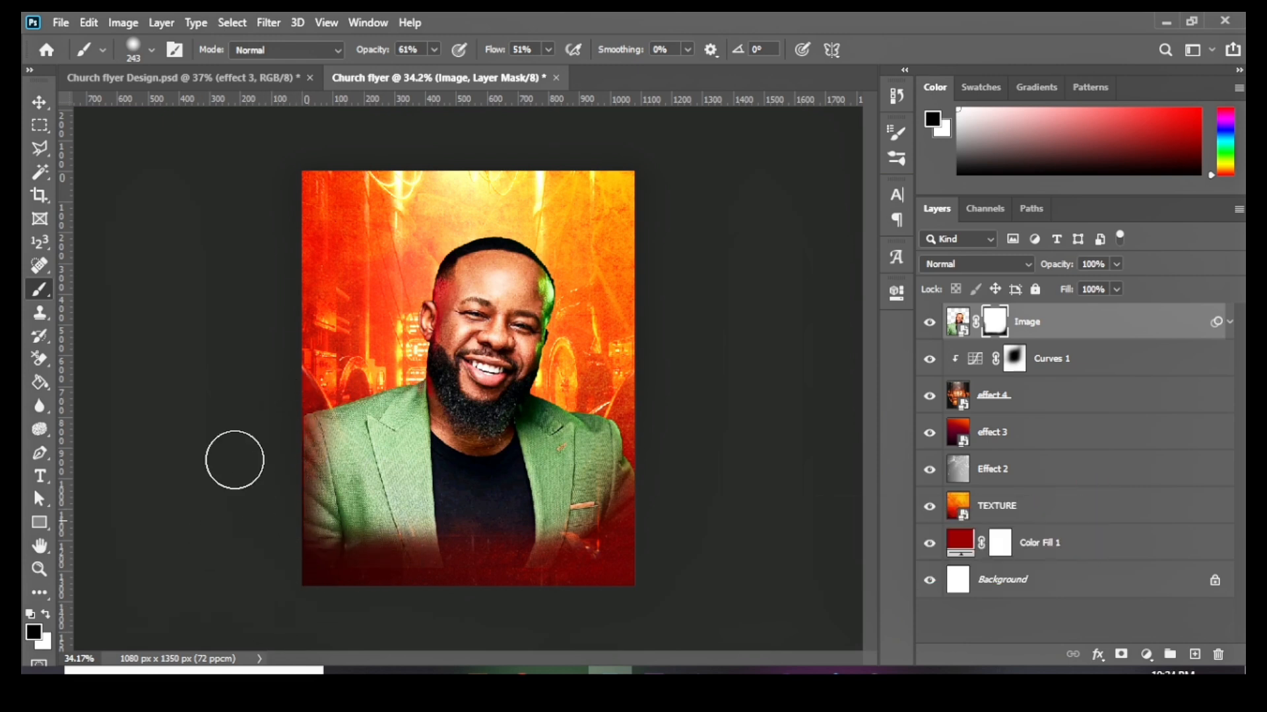
click(46, 109)
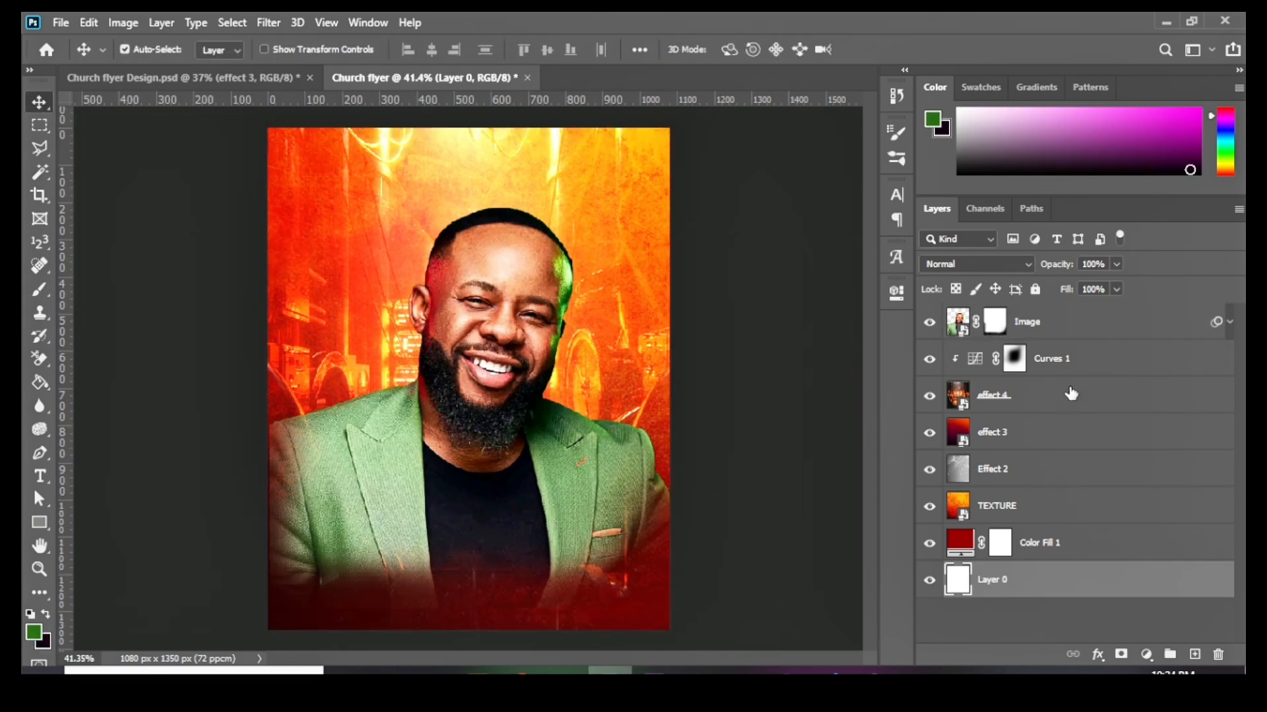
Step: Group all layers from Layer 0 up to Curves 1 and name the group BG
shift+click(1072, 357)
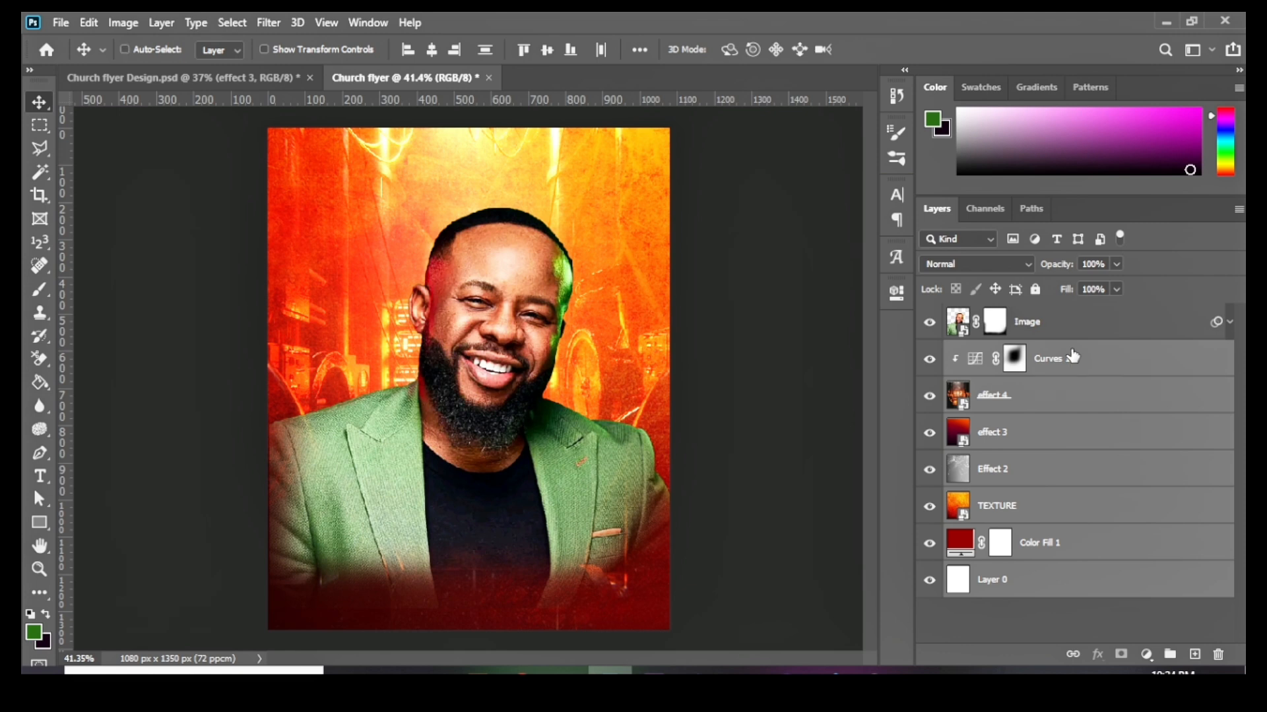
key(ctrl+g)
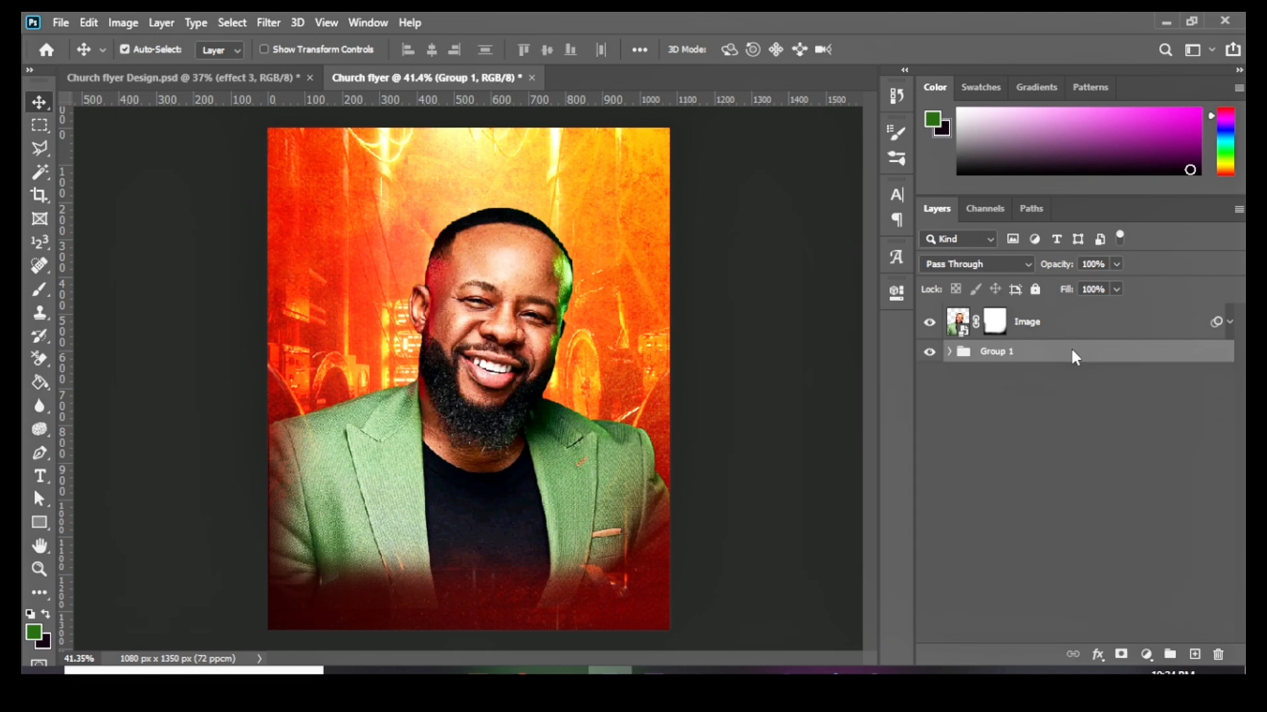
double_click(1003, 351)
text(BG)
key(Return)
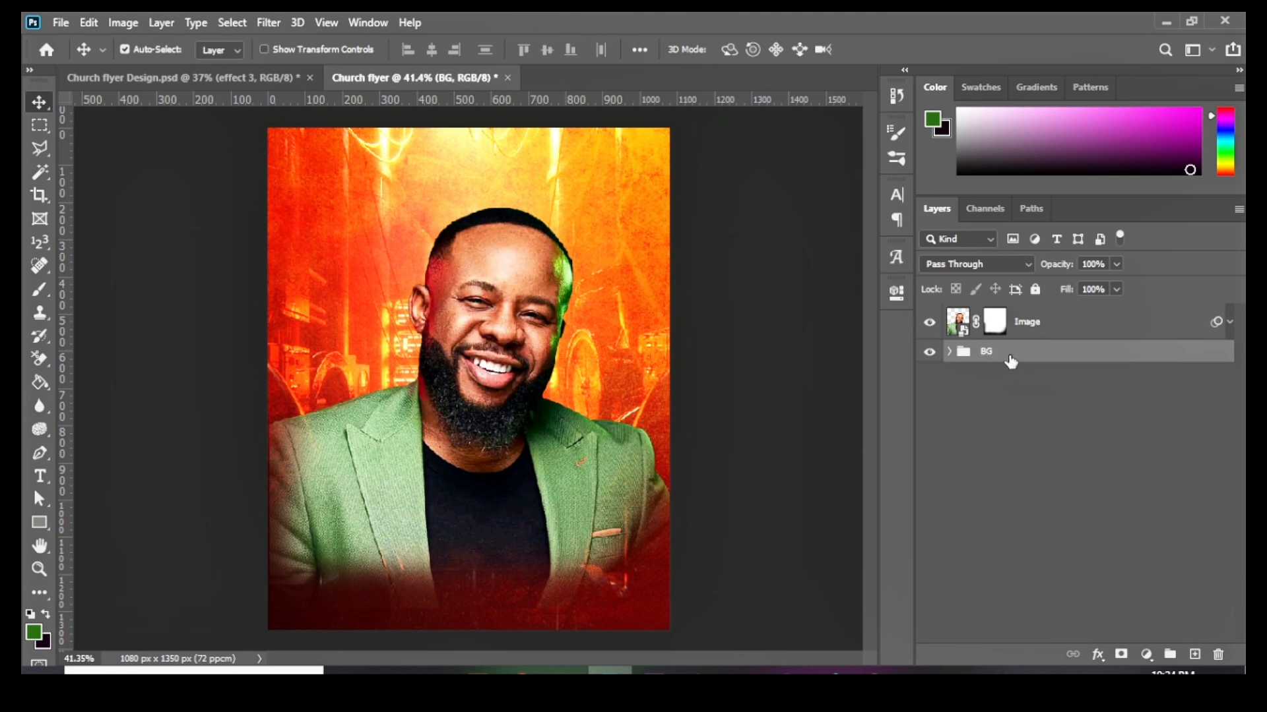
Step: Put the Image layer into its own group, collapse it and name the group Image
click(1049, 334)
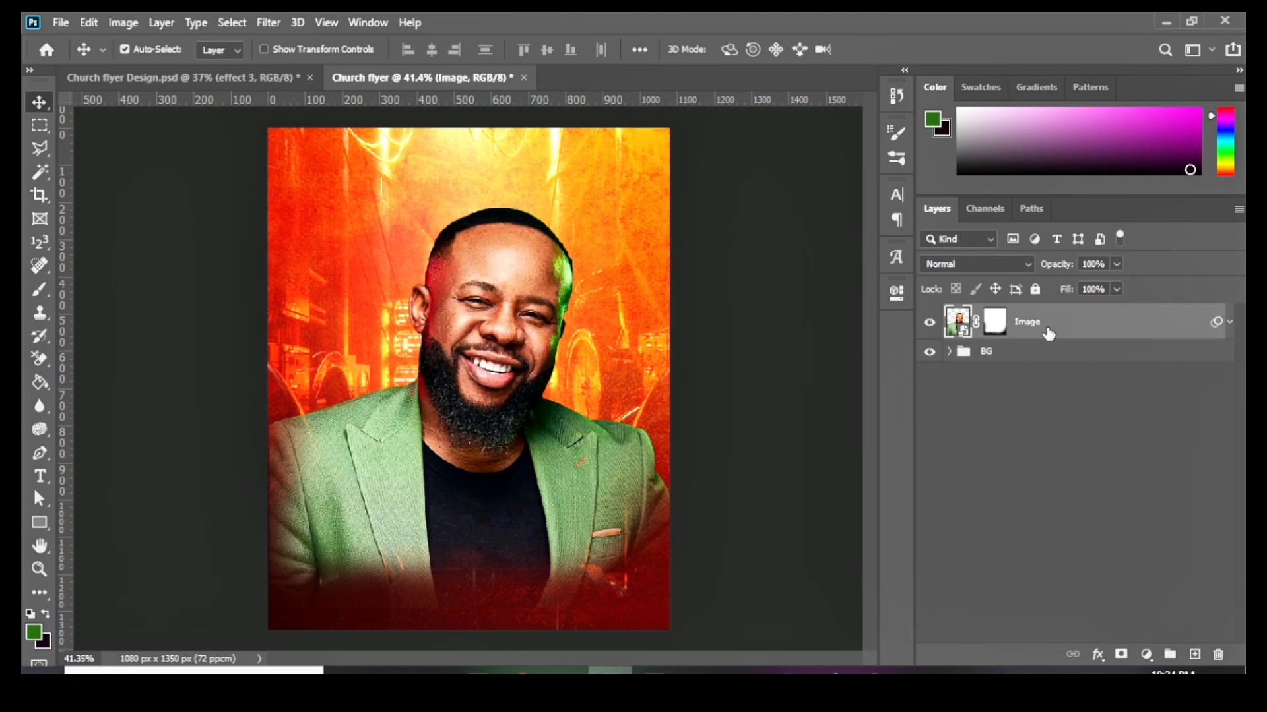
key(ctrl+g)
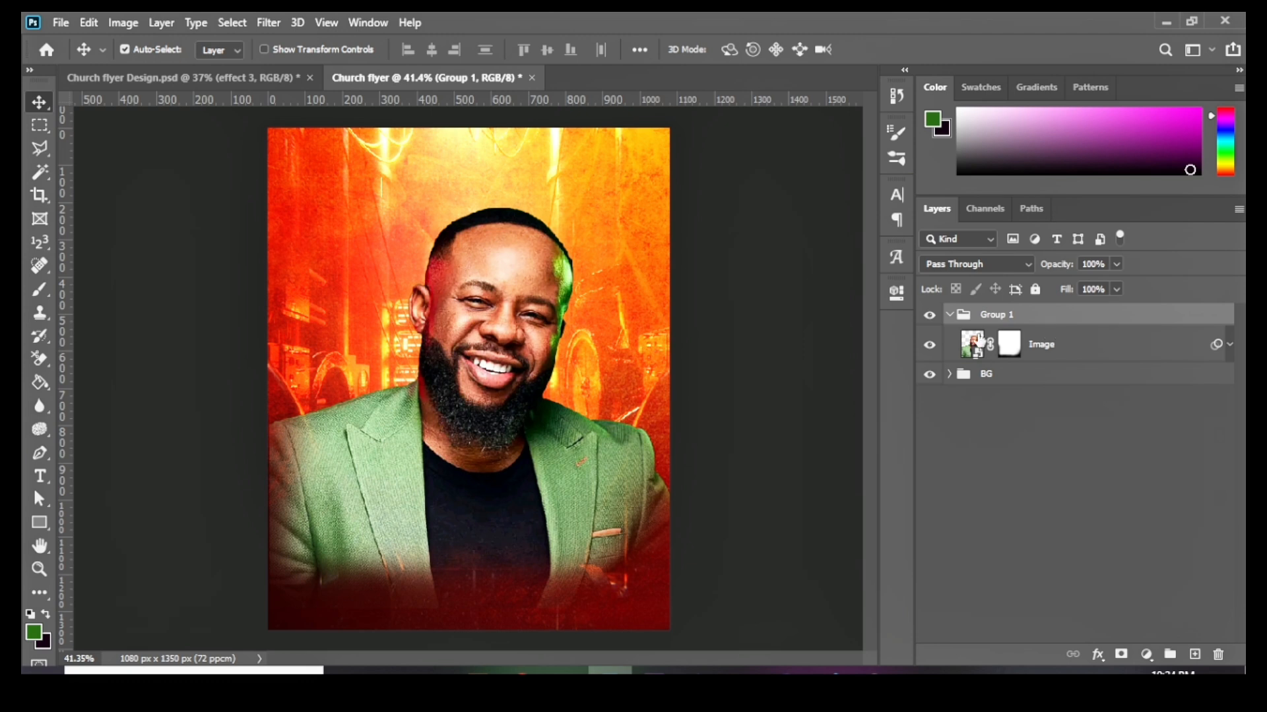
click(951, 316)
double_click(989, 314)
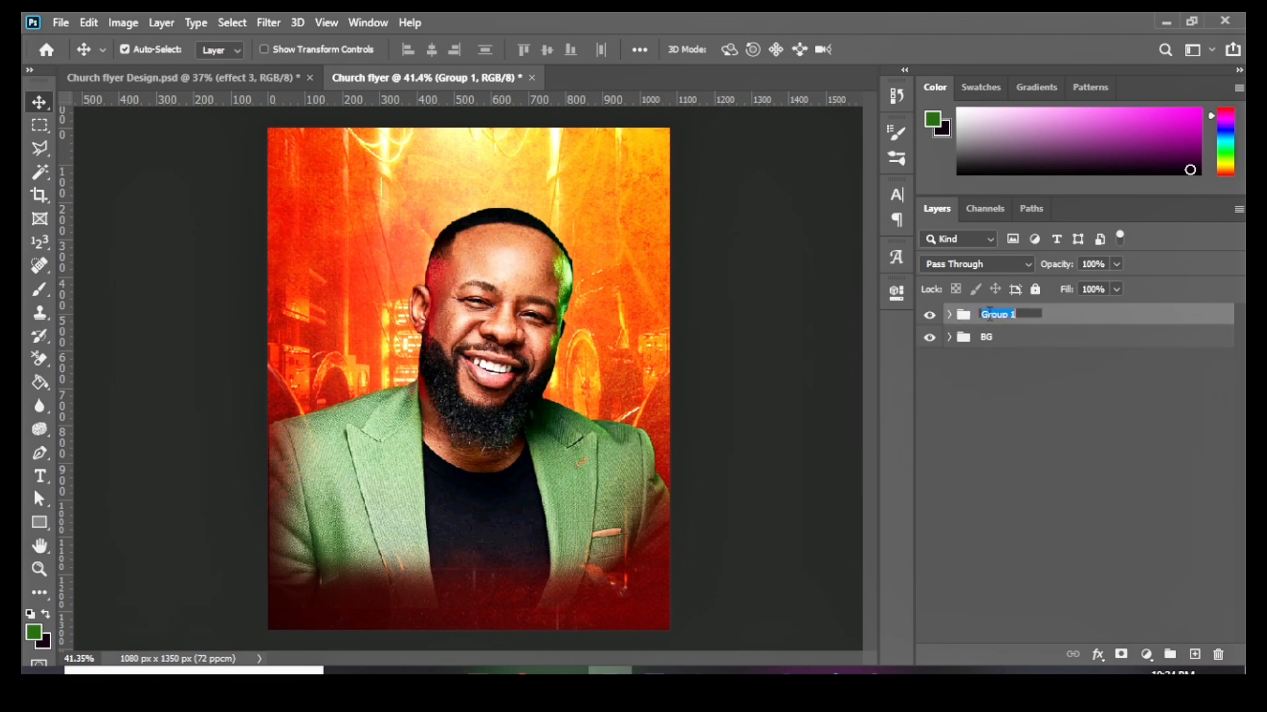
text(Image)
key(Return)
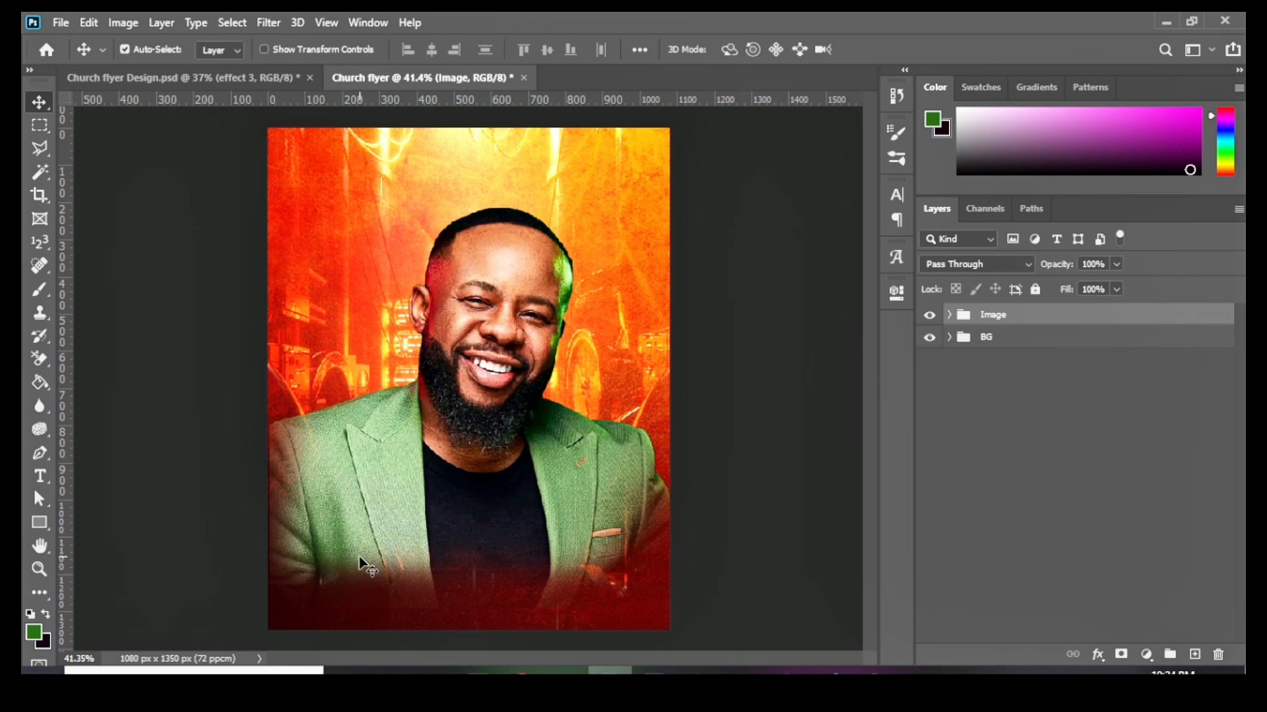
Step: Draw a rectangle about 1412 x 501 px across the flyer's lower part and fill it with black (000000)
click(44, 520)
click(114, 518)
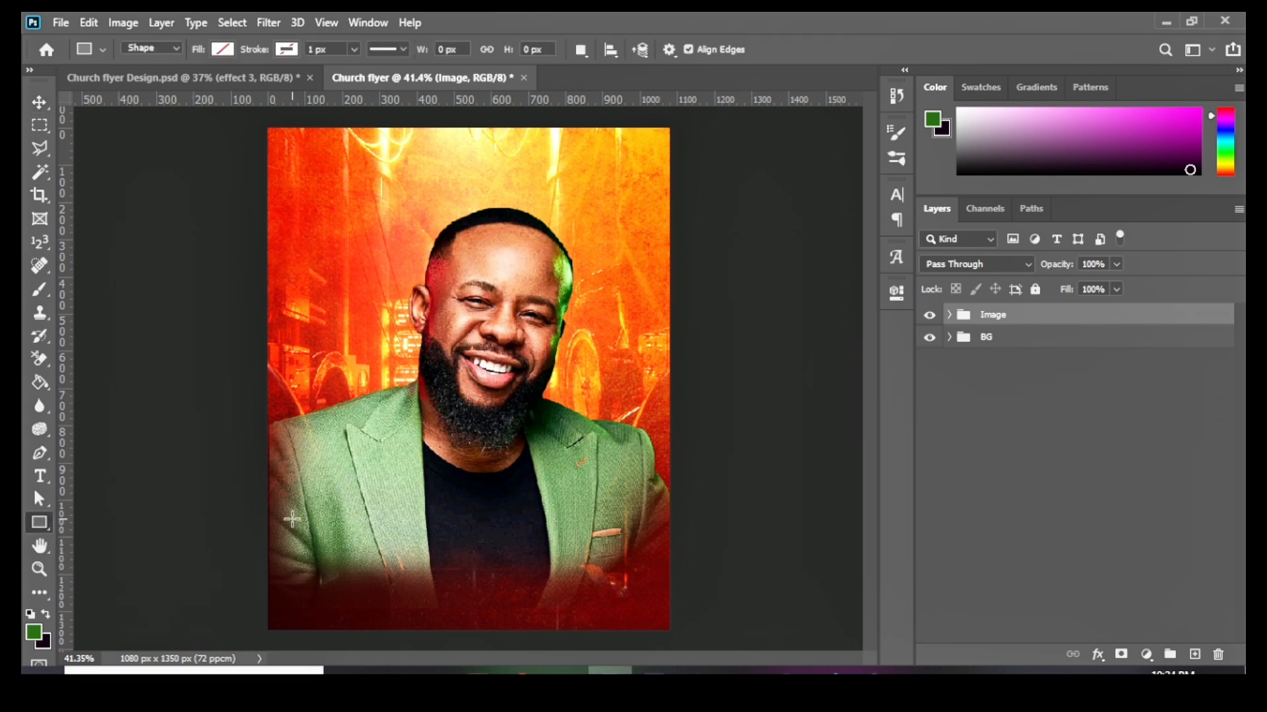
drag(217, 467, 742, 652)
click(643, 400)
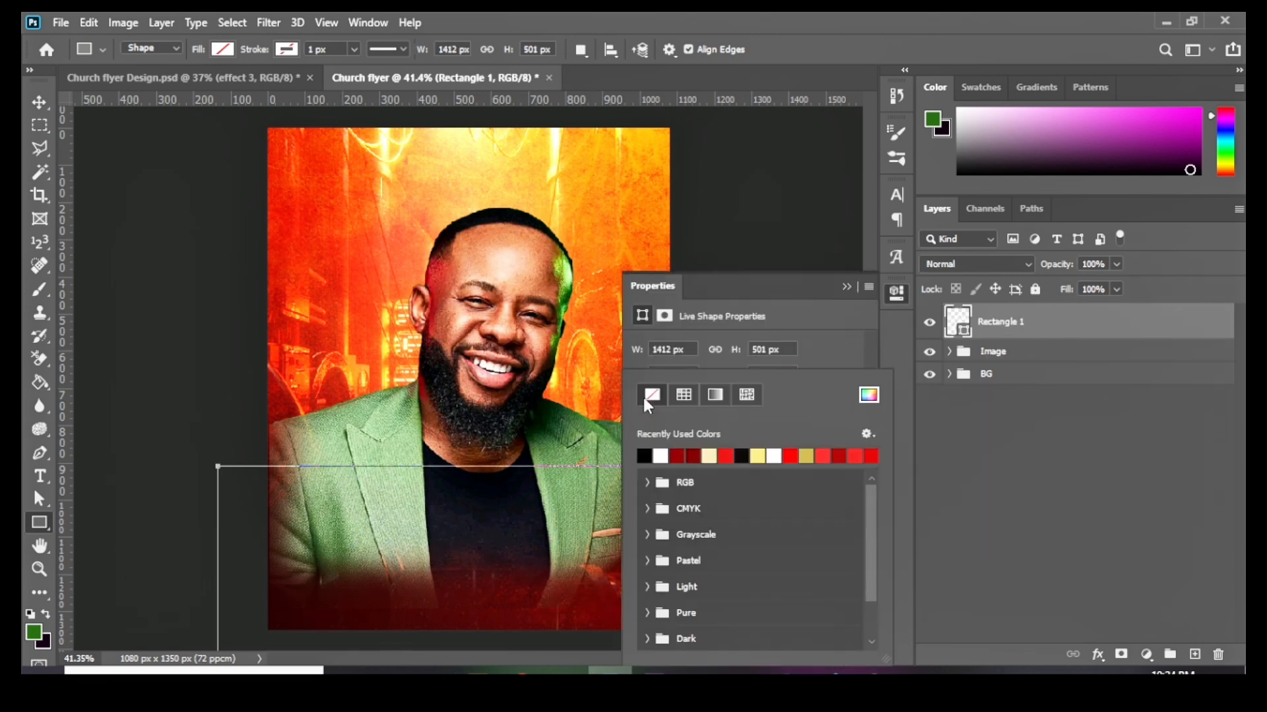
click(868, 396)
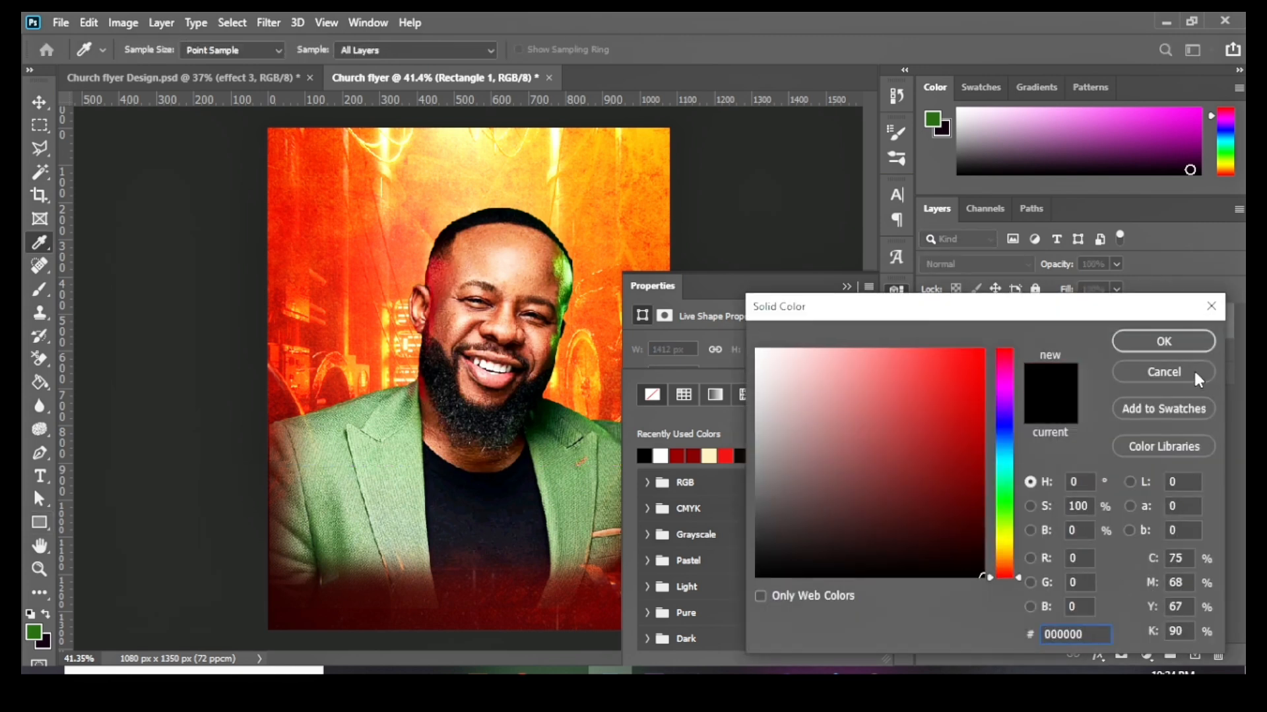
click(1178, 342)
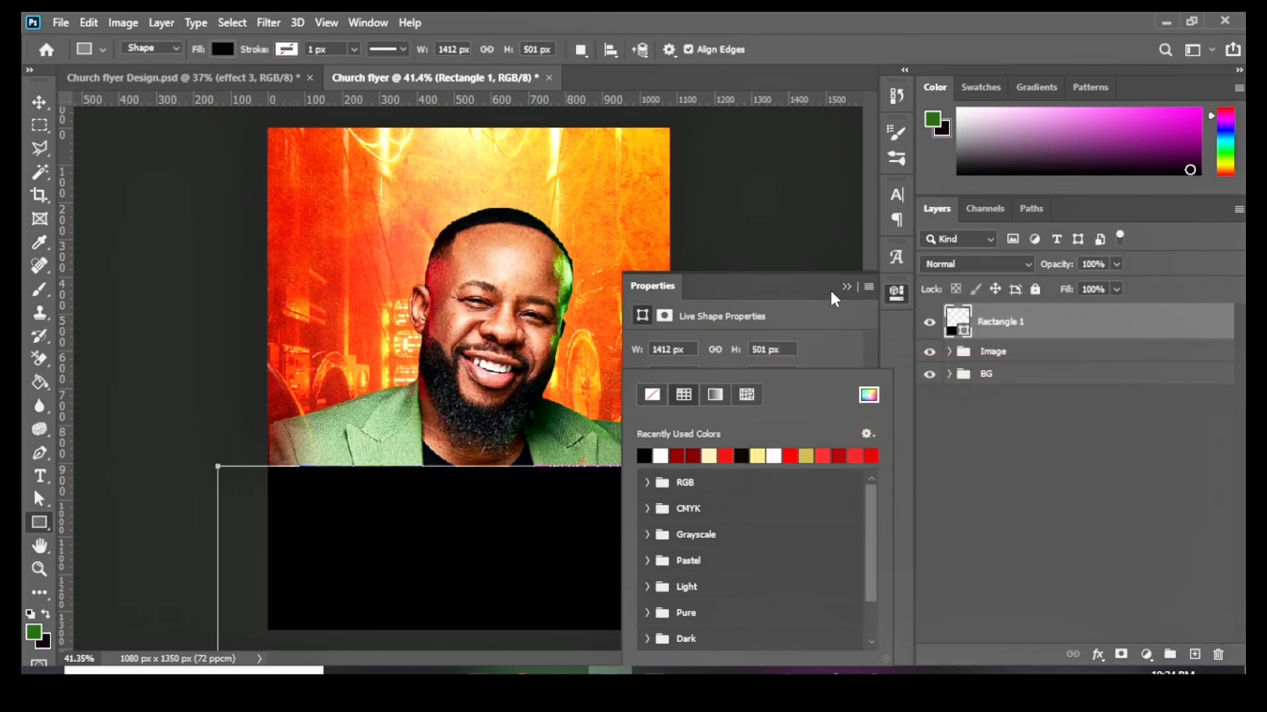
click(849, 288)
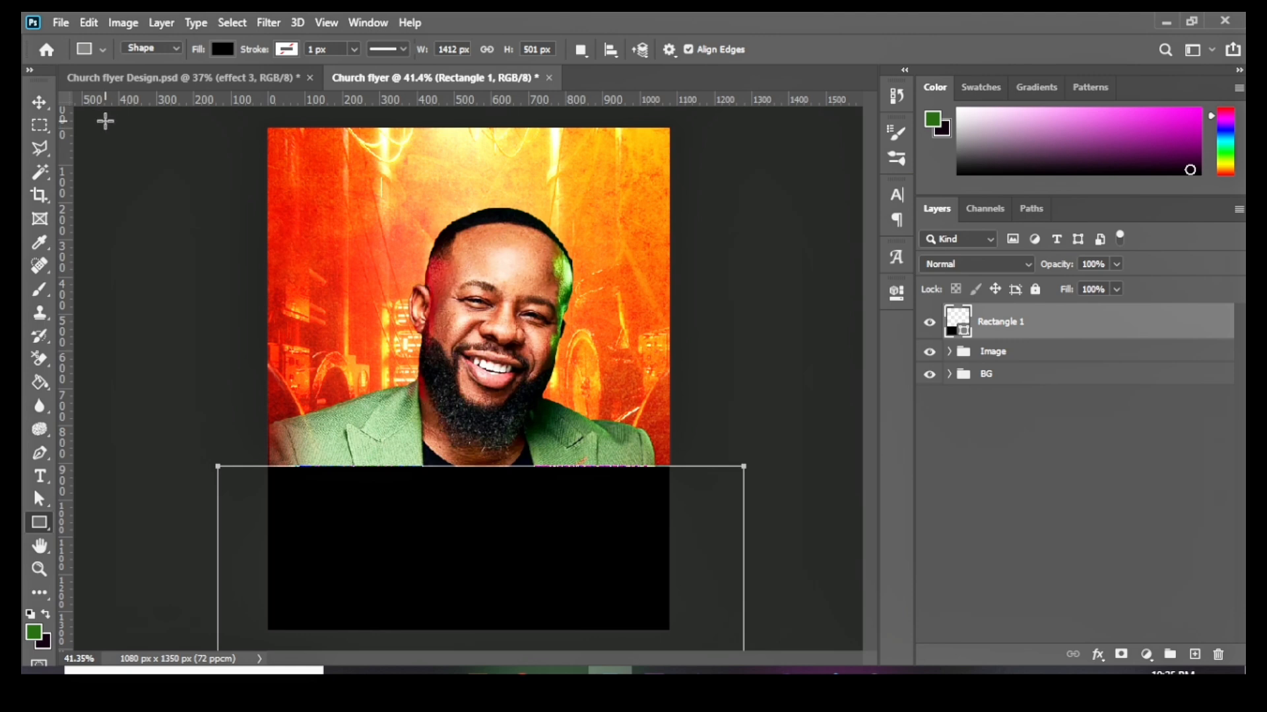
click(39, 102)
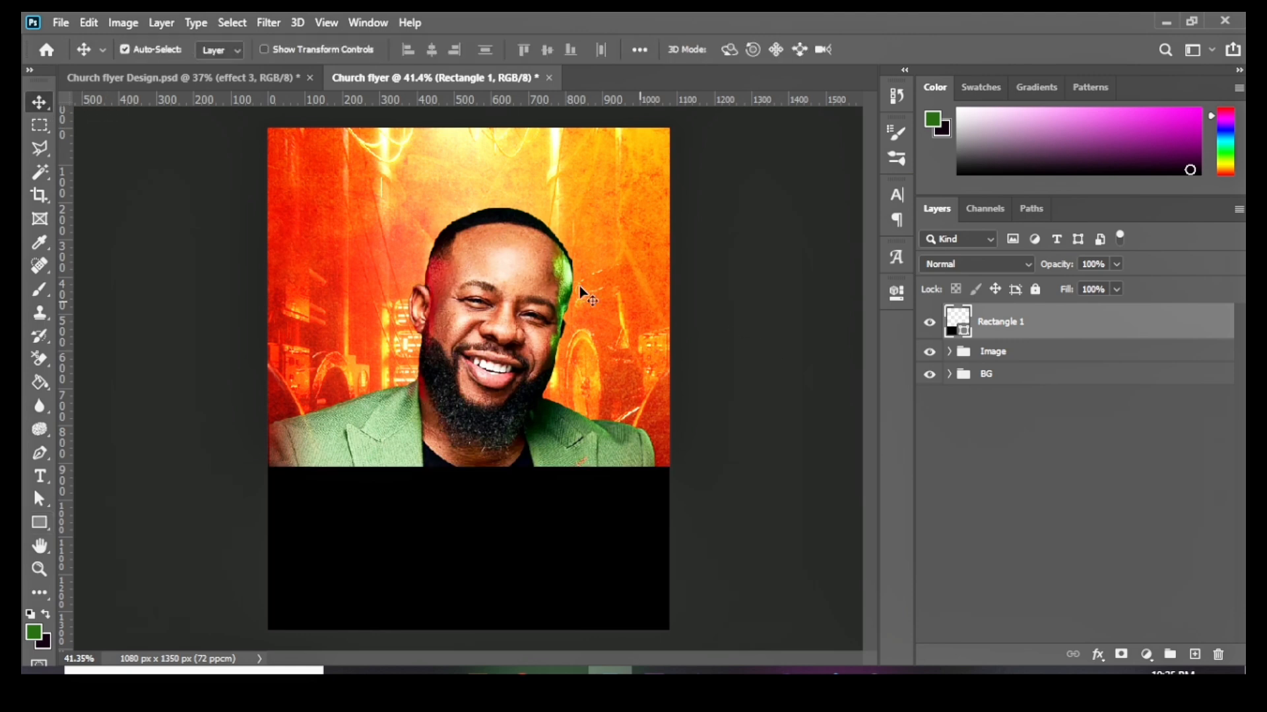
Step: Convert the black rectangle to a smart object, apply a 165 px Gaussian Blur and collapse its smart filter entries
click(268, 22)
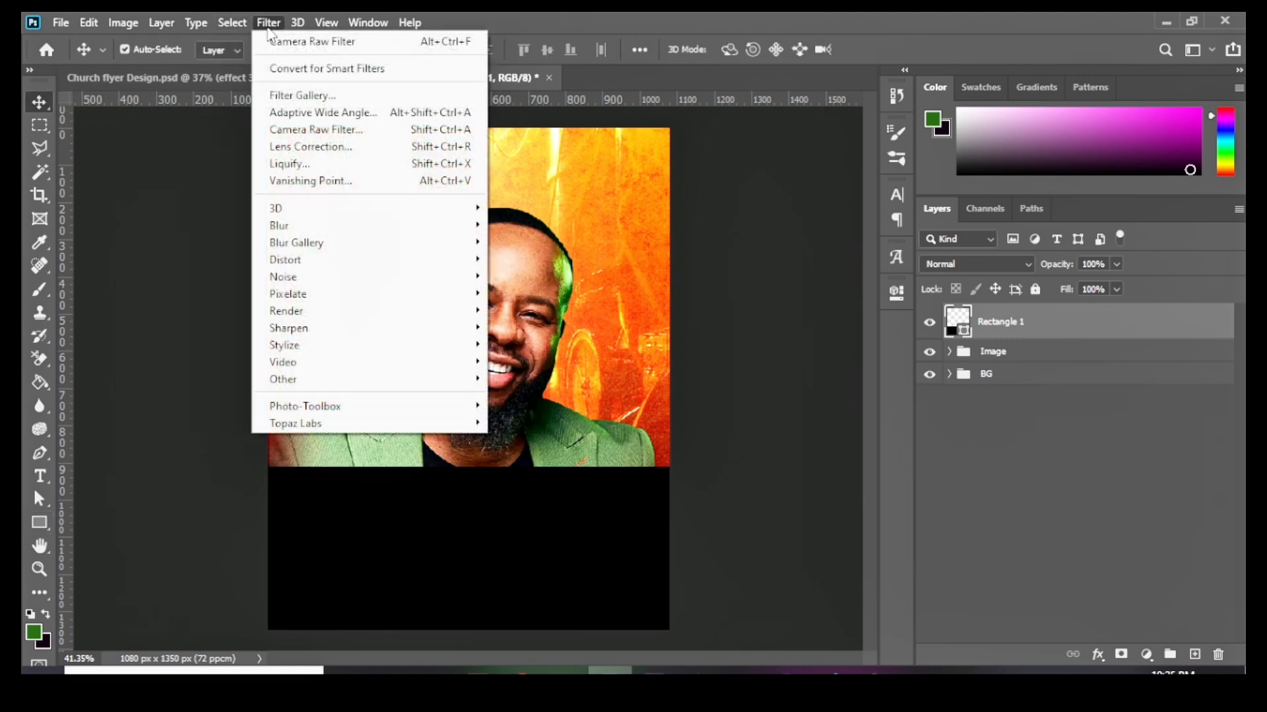
mouse_move(305, 228)
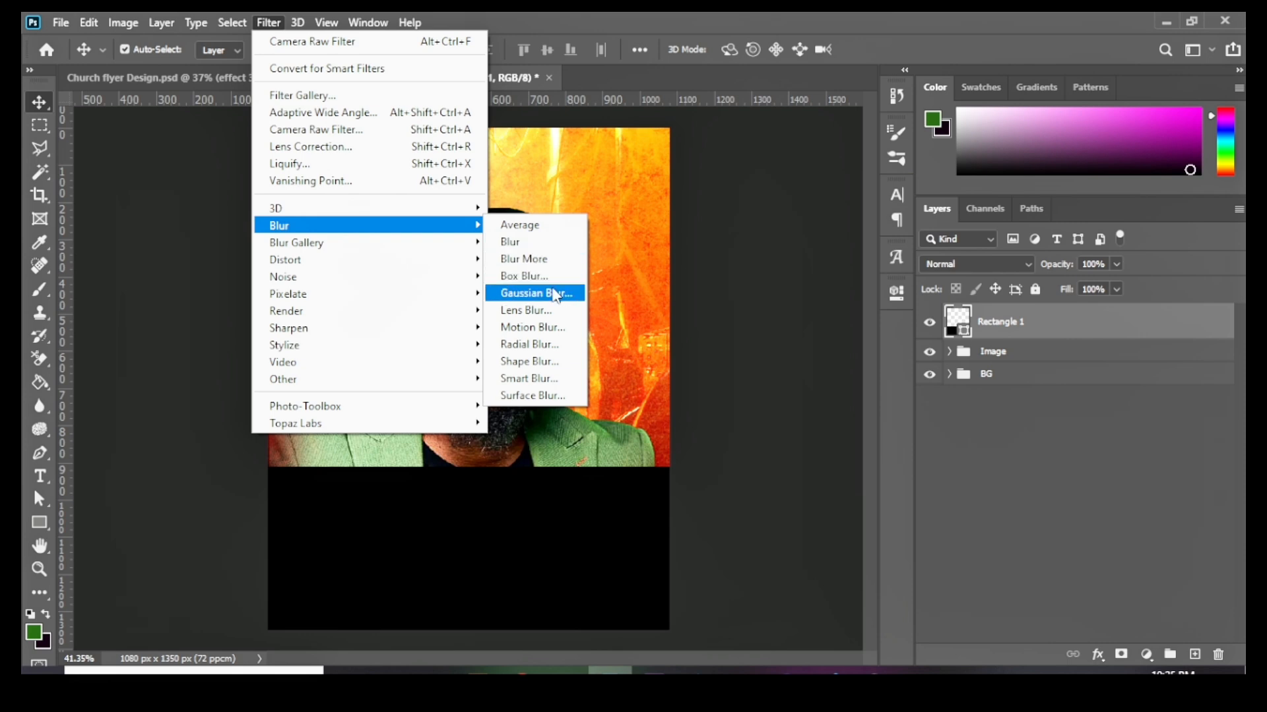
click(556, 296)
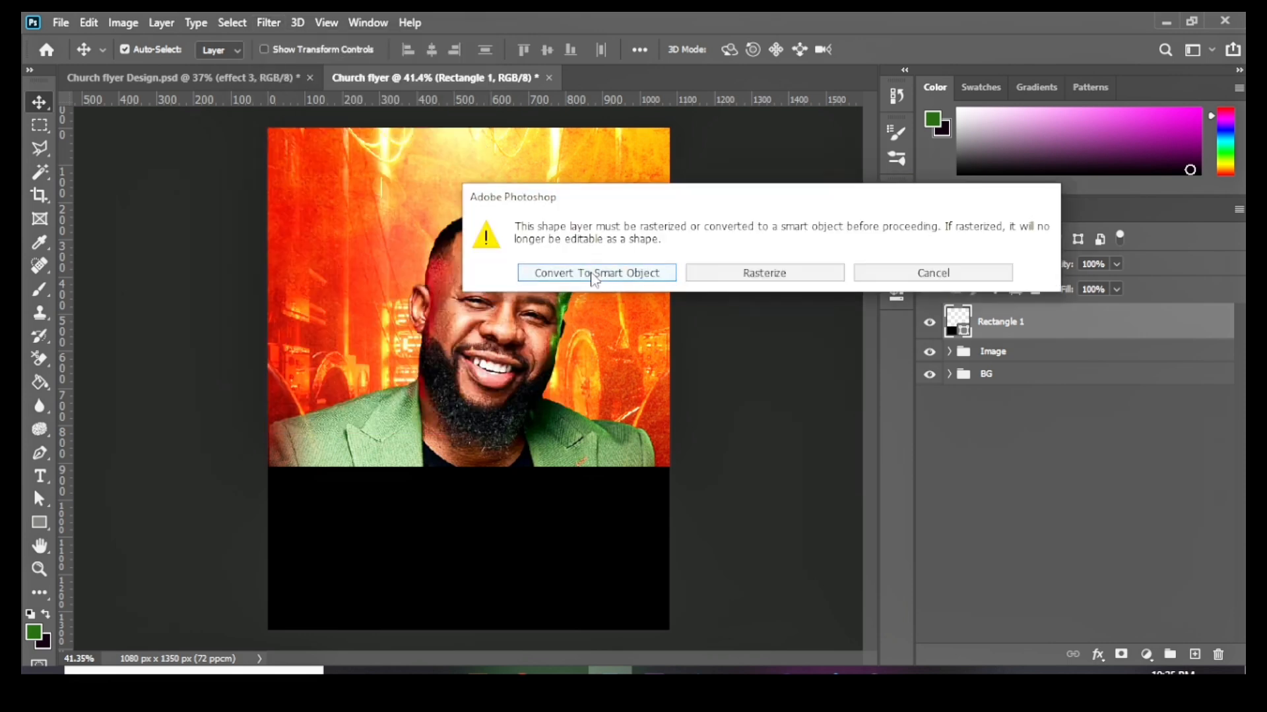
click(594, 273)
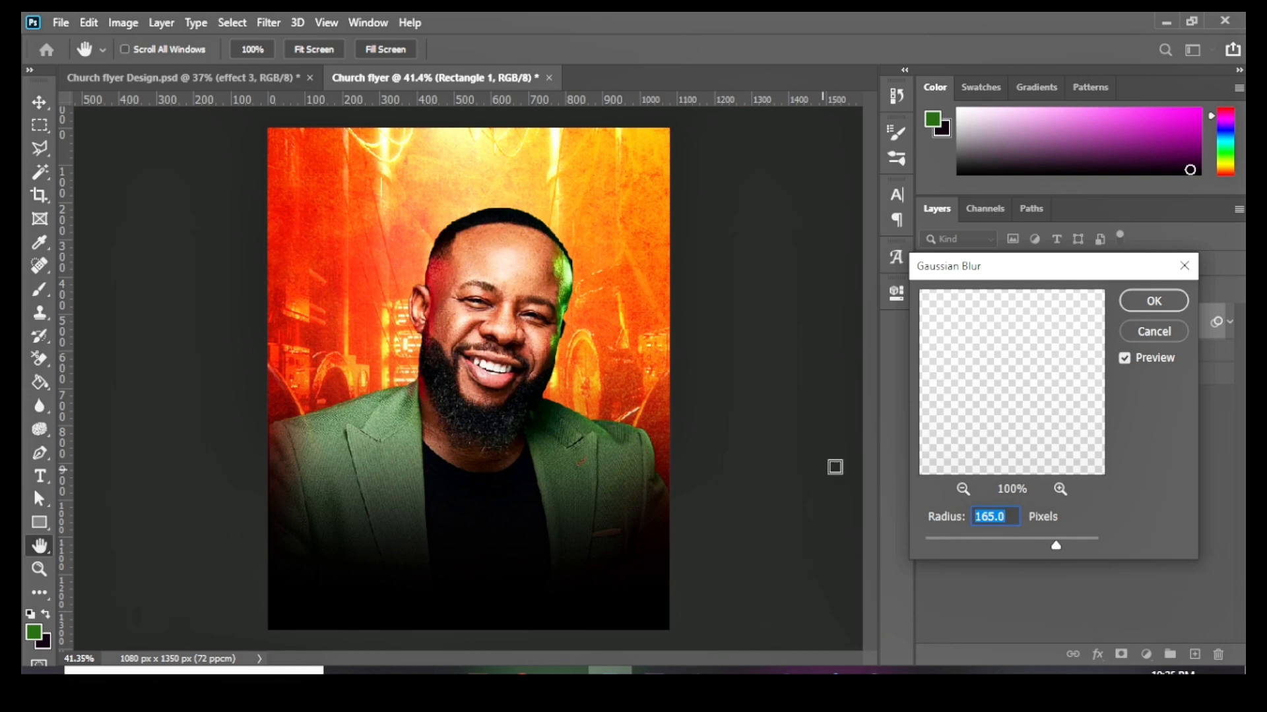
click(1153, 302)
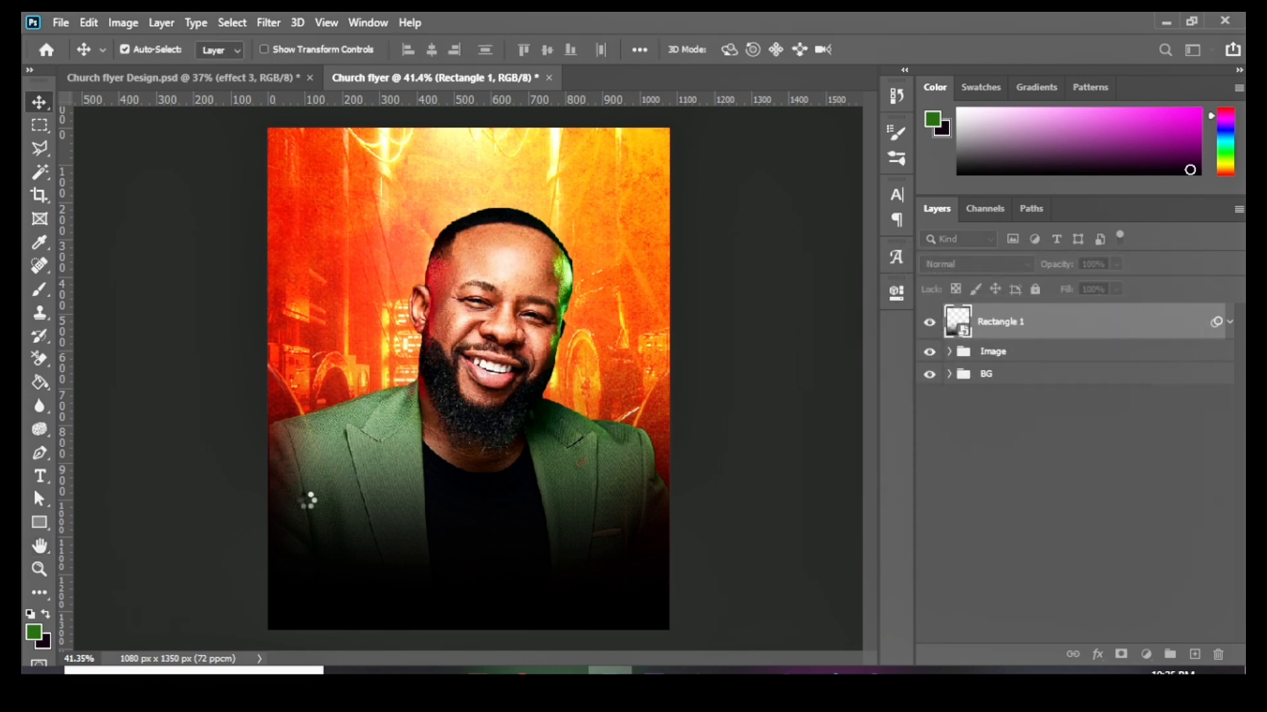
scroll(370, 475, down, 4)
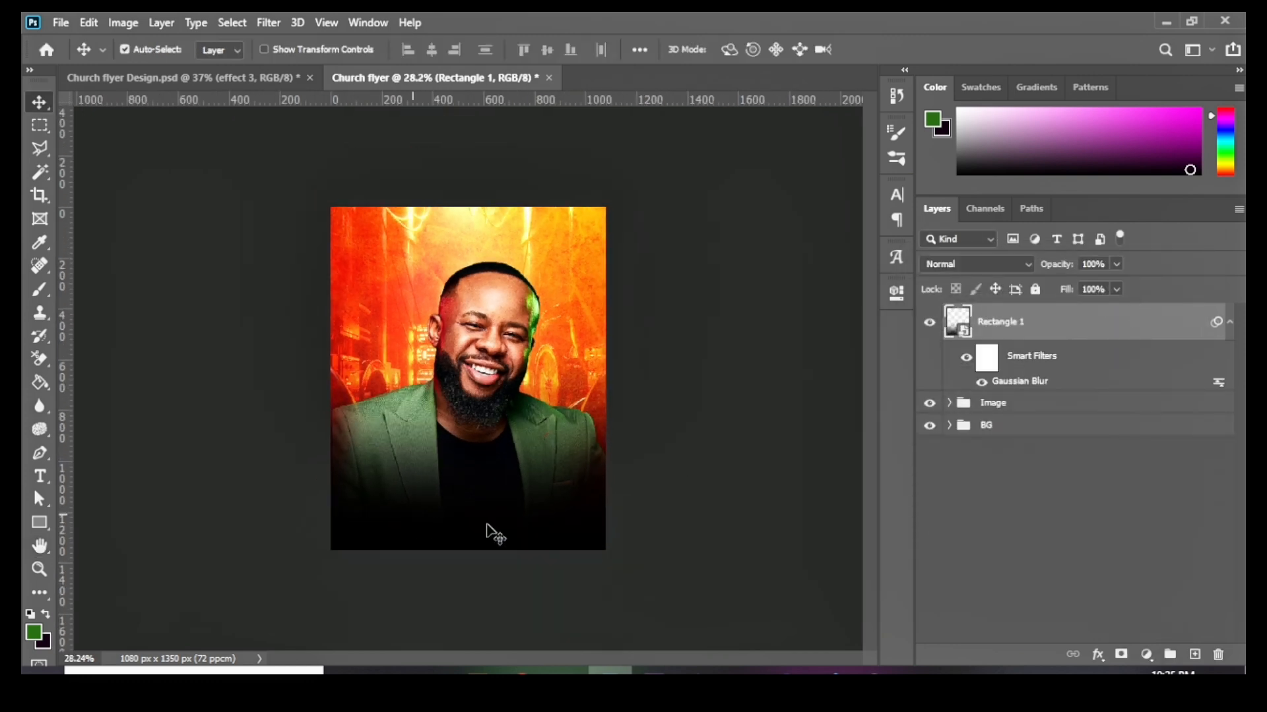
click(1229, 324)
Step: Stretch the blurred black rectangle upward to 155.73% height and shift it slightly lower over the portrait's chest
key(ctrl+t)
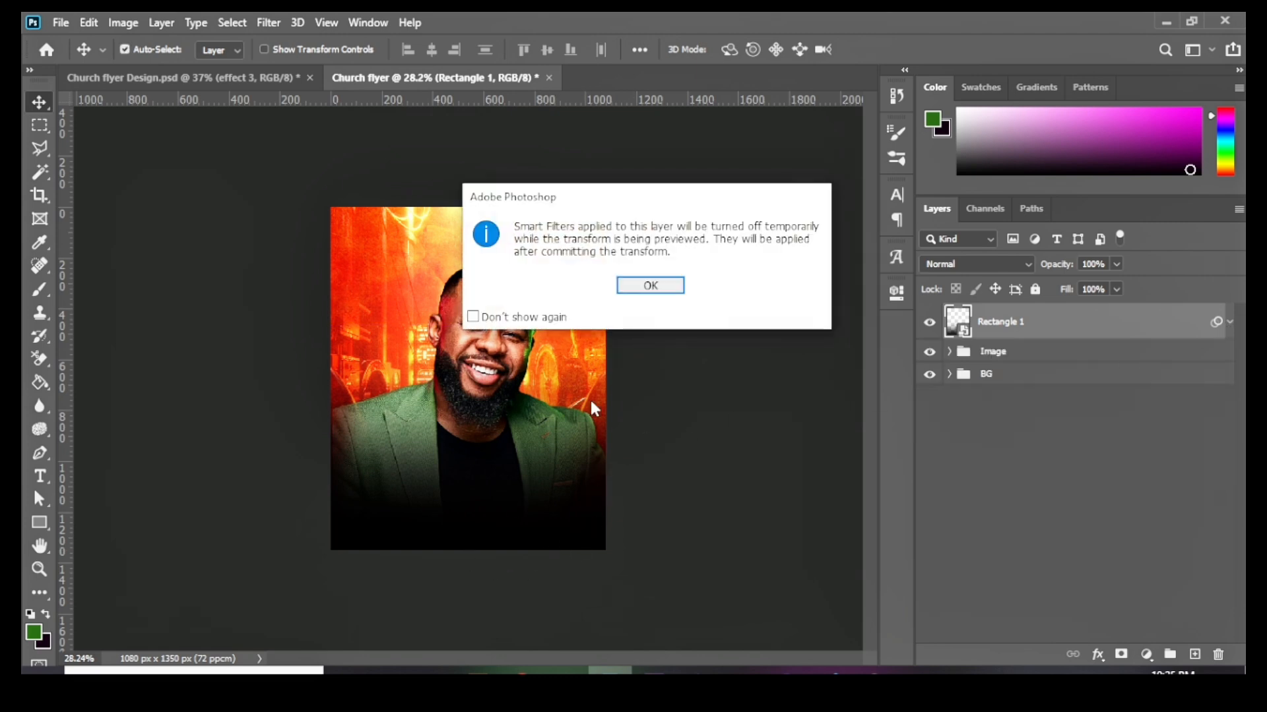
click(653, 287)
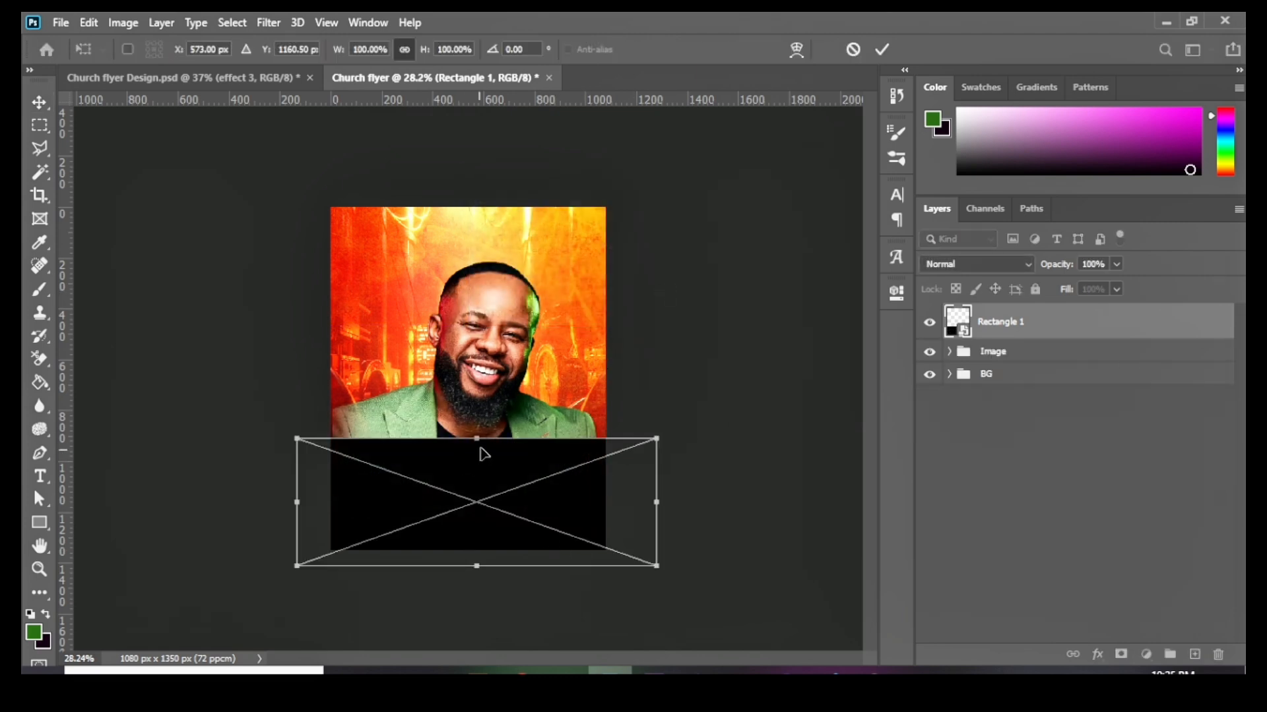
drag(481, 436, 481, 365)
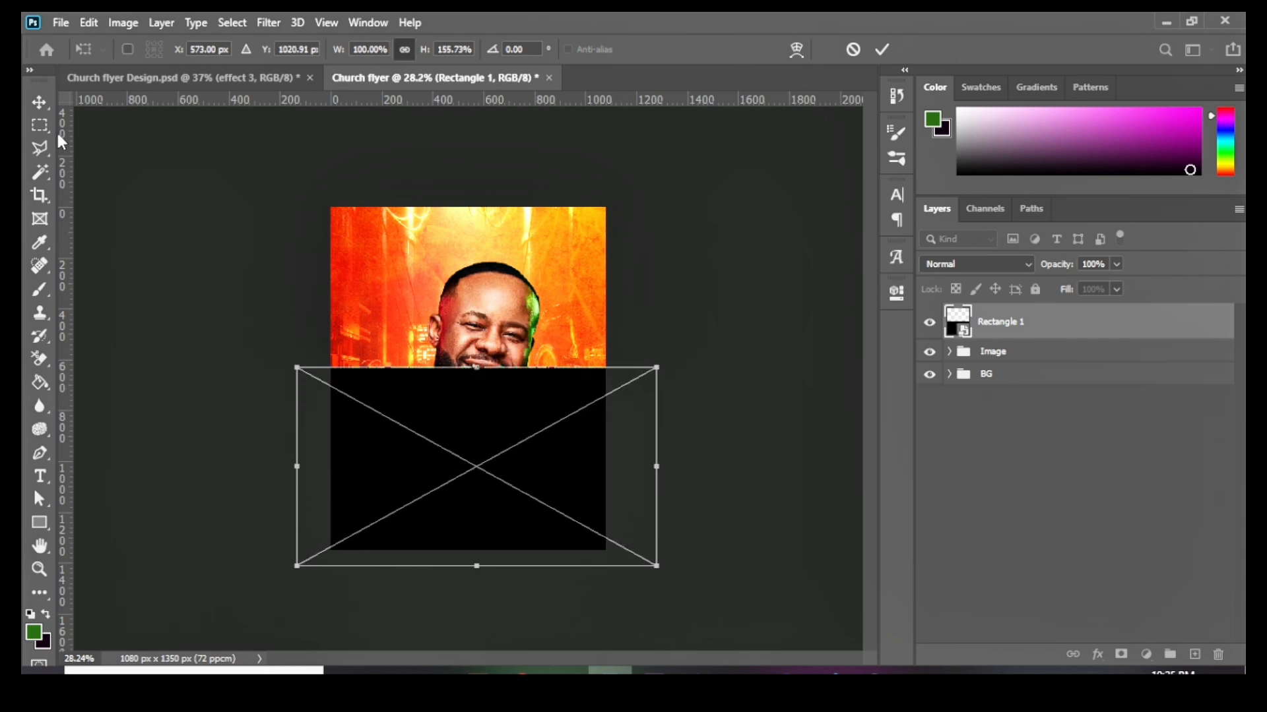
key(Return)
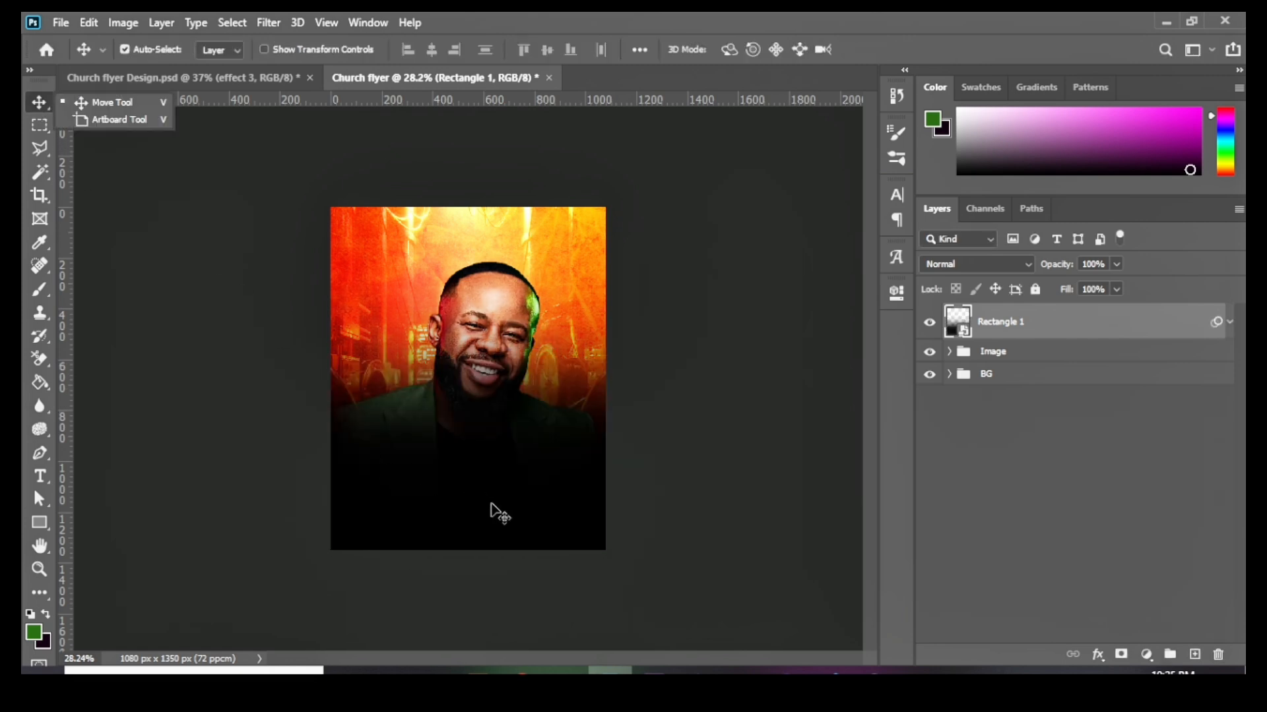
drag(466, 476, 473, 513)
scroll(482, 514, up, 5)
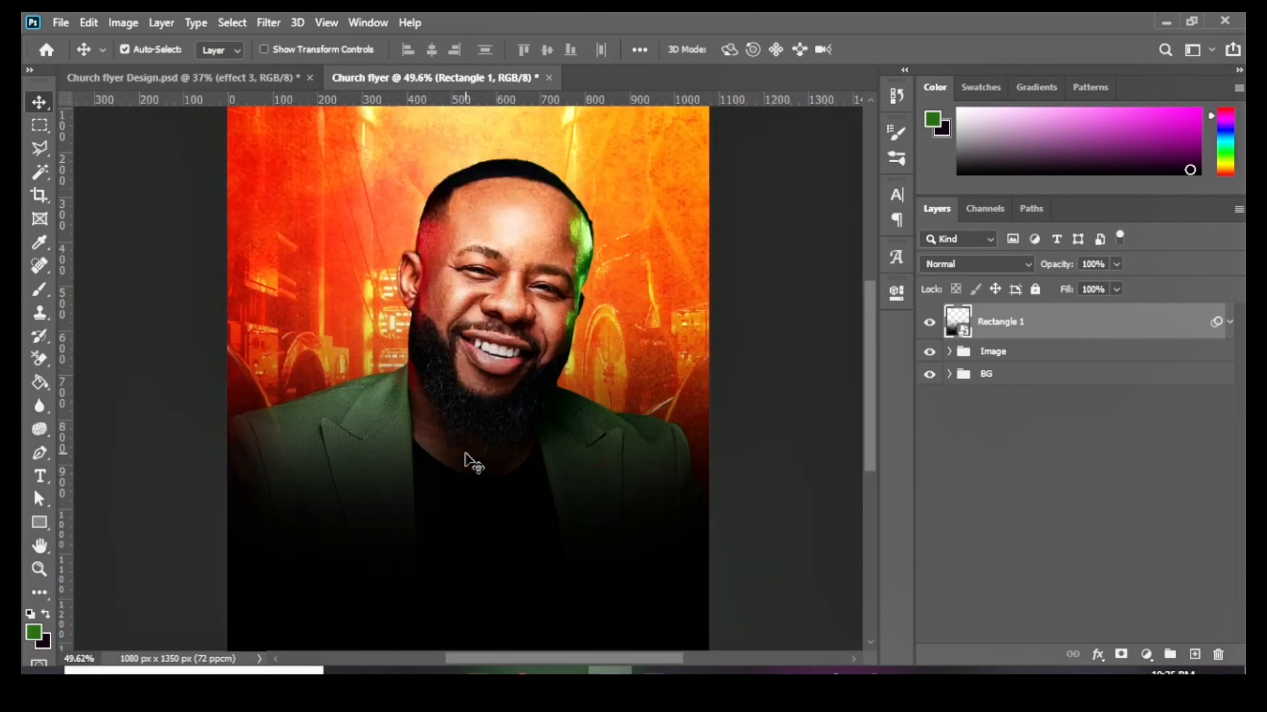
Step: Paint black on the Image layer's mask with a soft 243 px brush to fade the jacket's outer edges, then collapse the Image group
click(1025, 360)
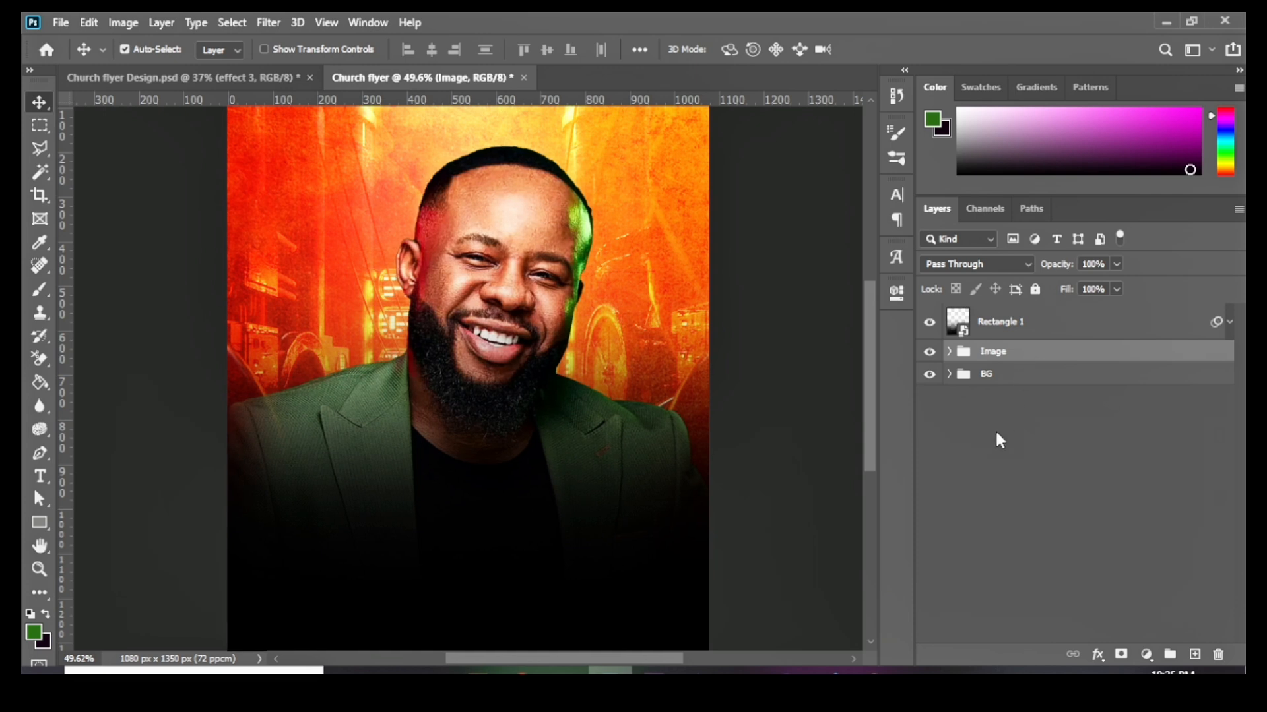
click(950, 352)
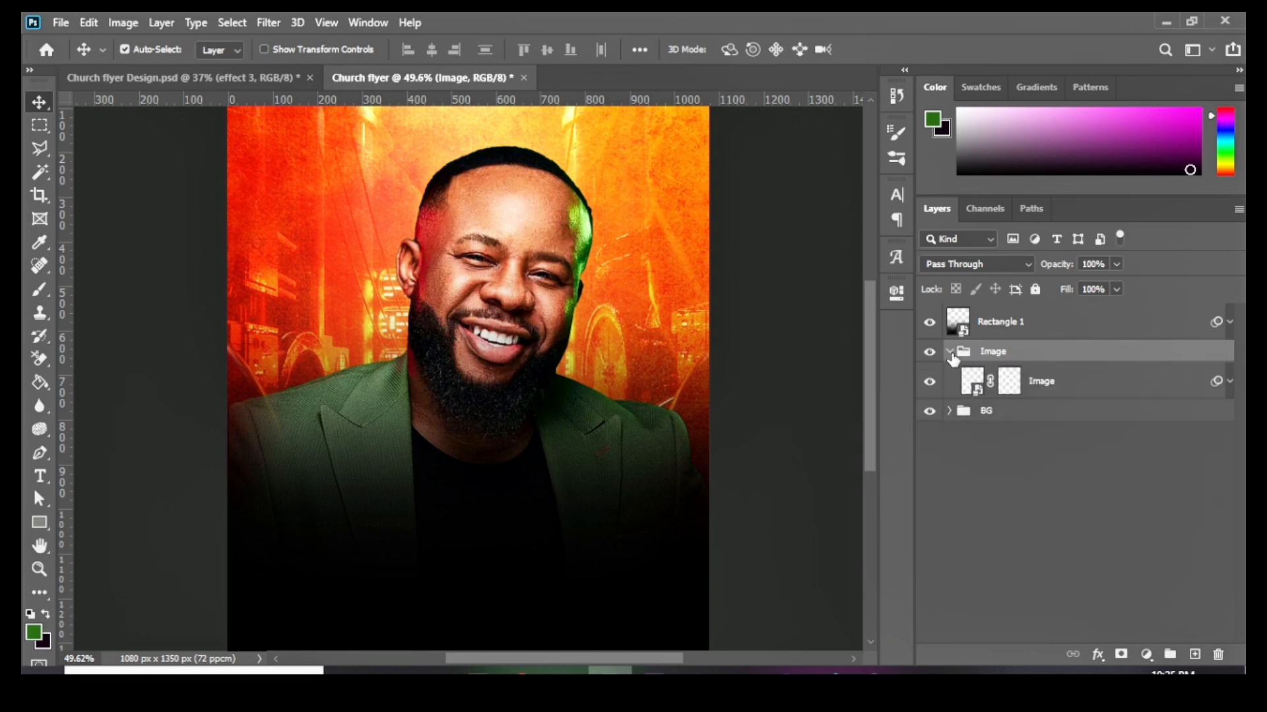
click(1000, 385)
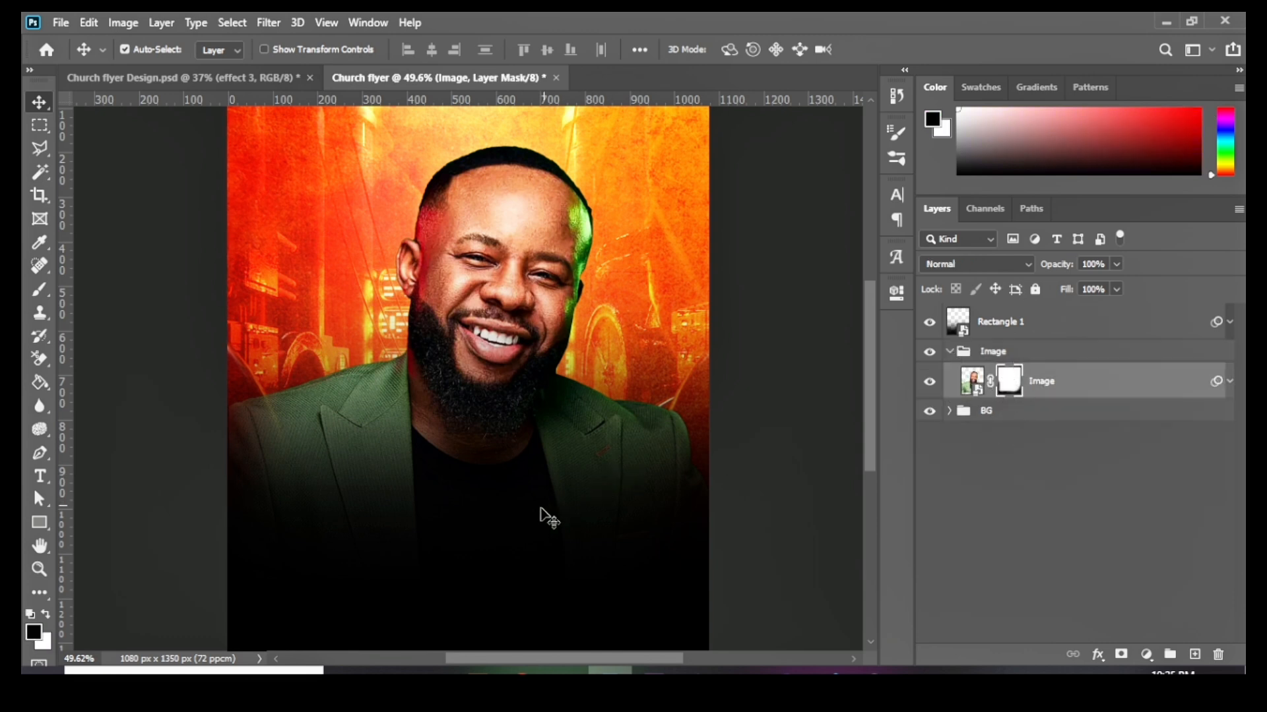
key(b)
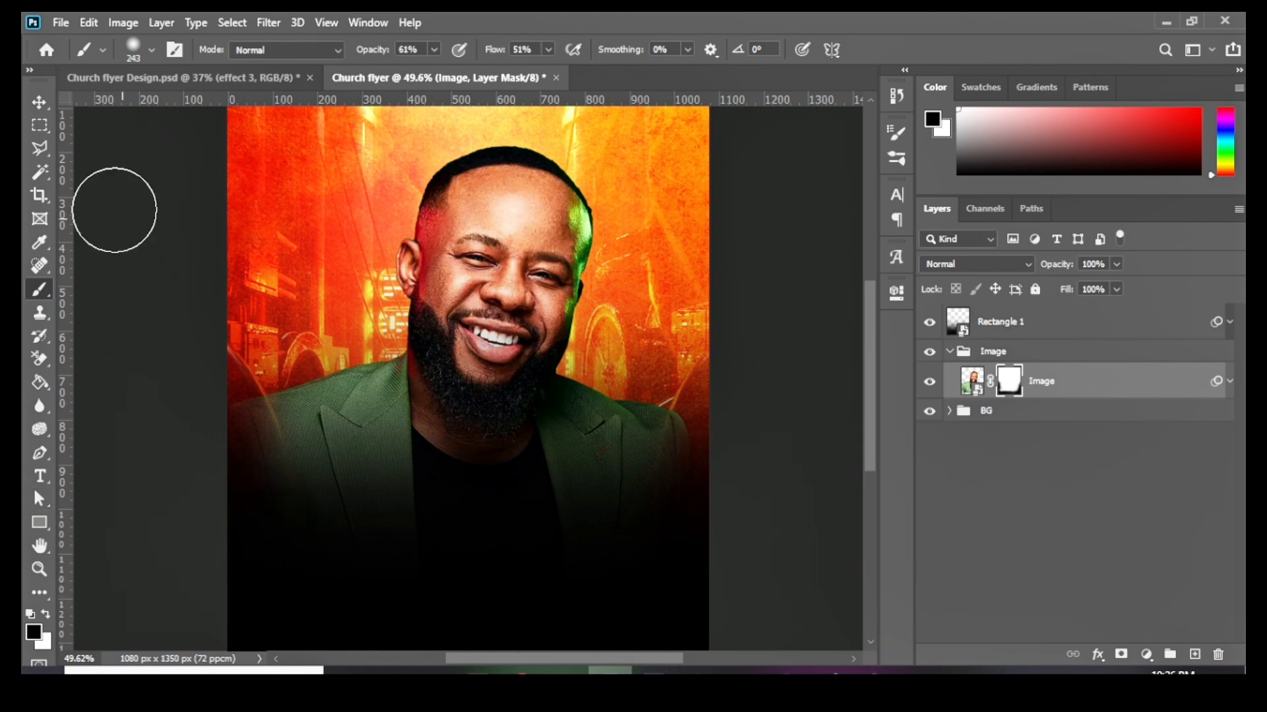
click(34, 104)
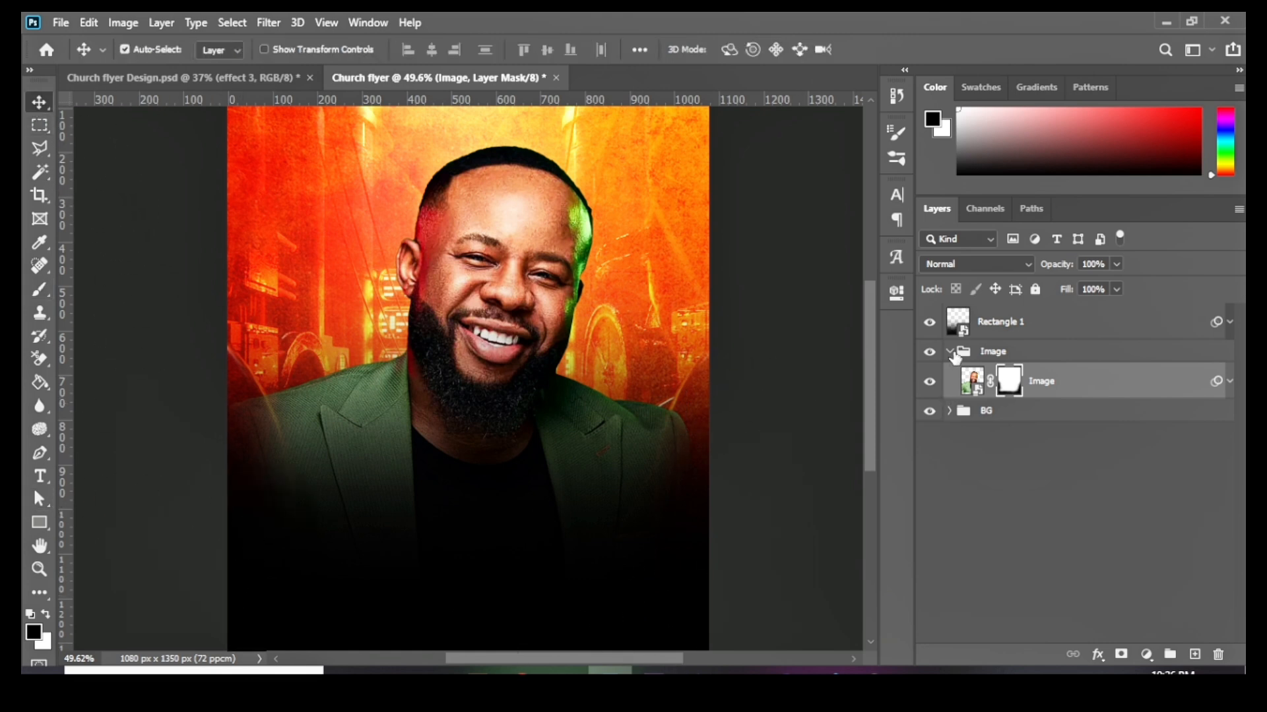
click(952, 350)
click(950, 352)
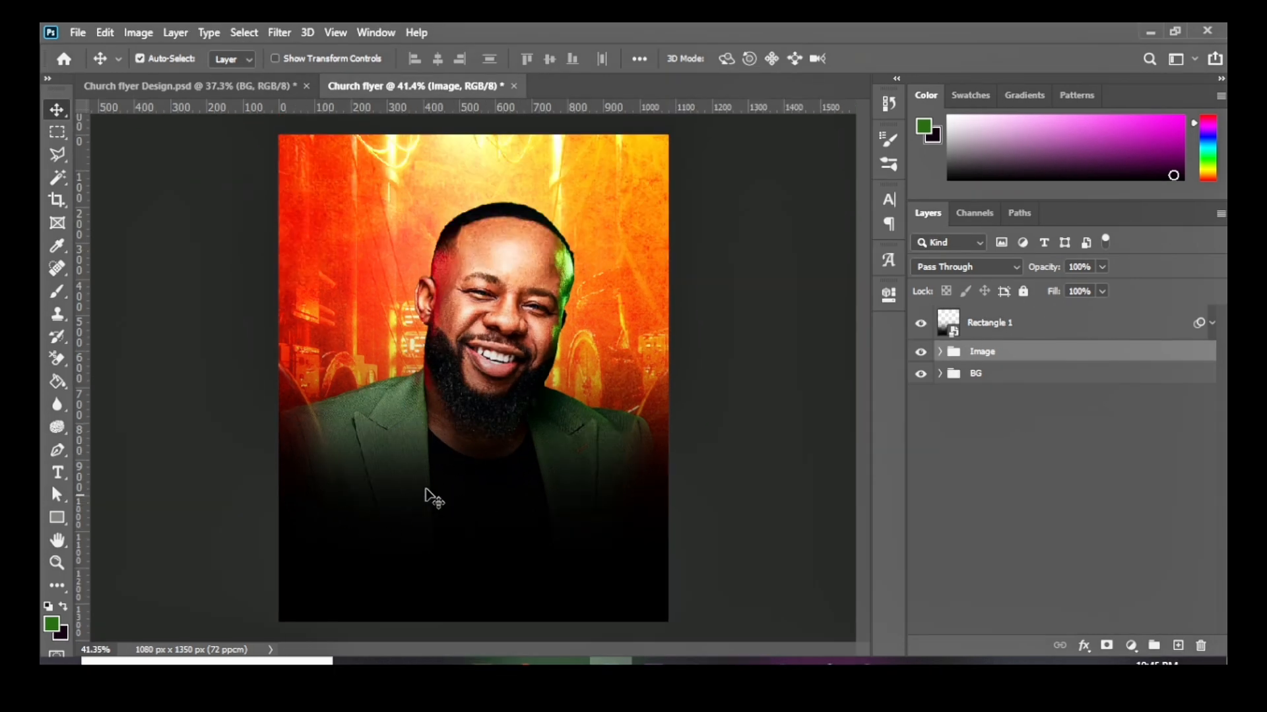
Step: Review the finished Church flyer Design for reference and open the recent file Text_Effect.psd
click(224, 87)
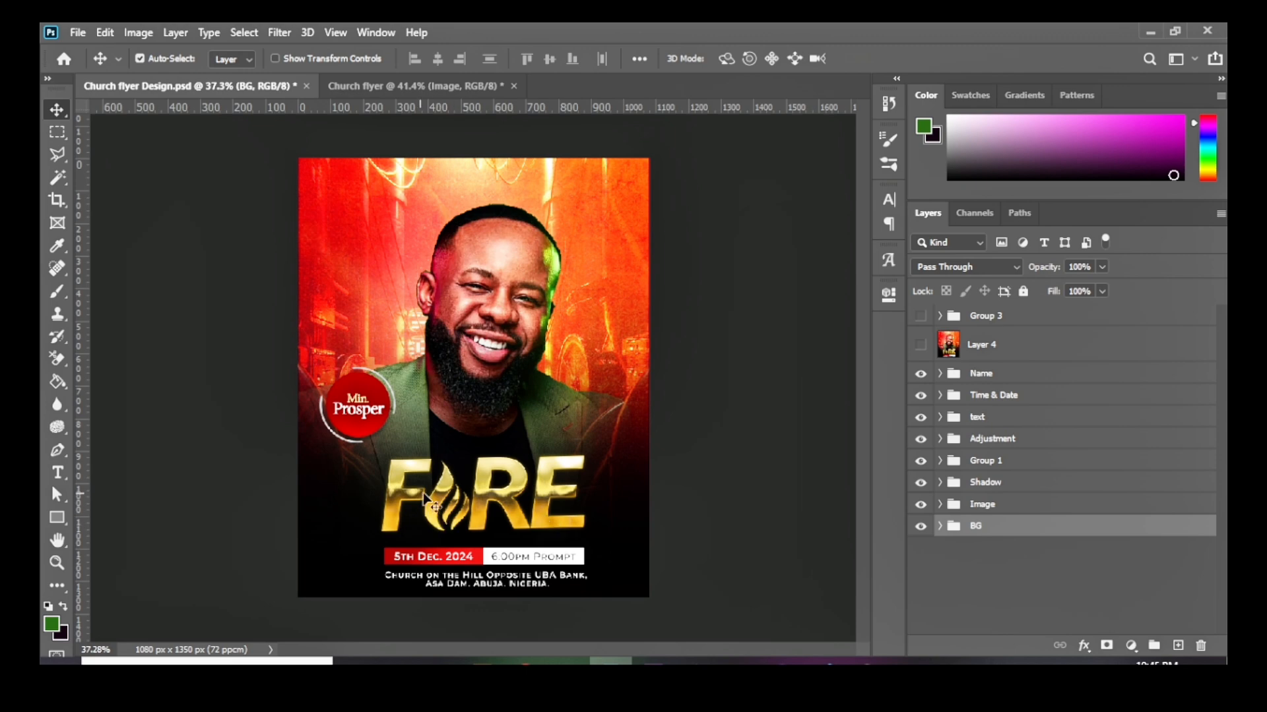
click(411, 86)
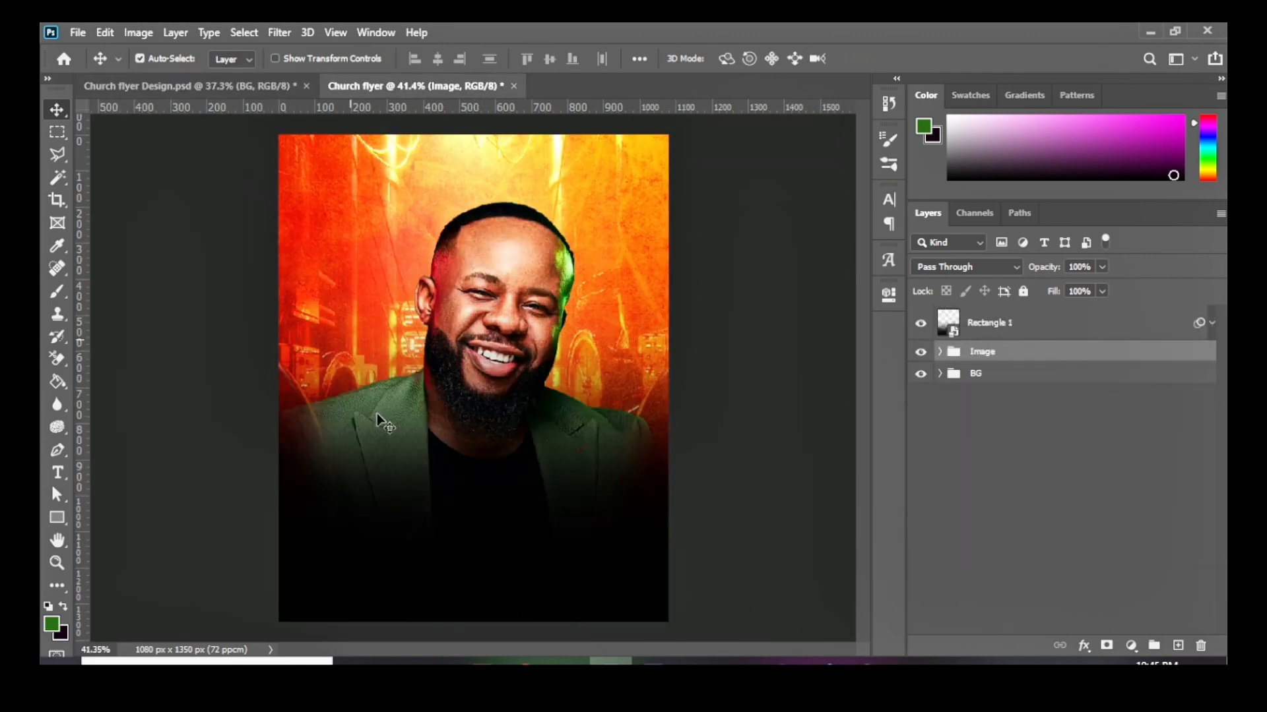
click(64, 59)
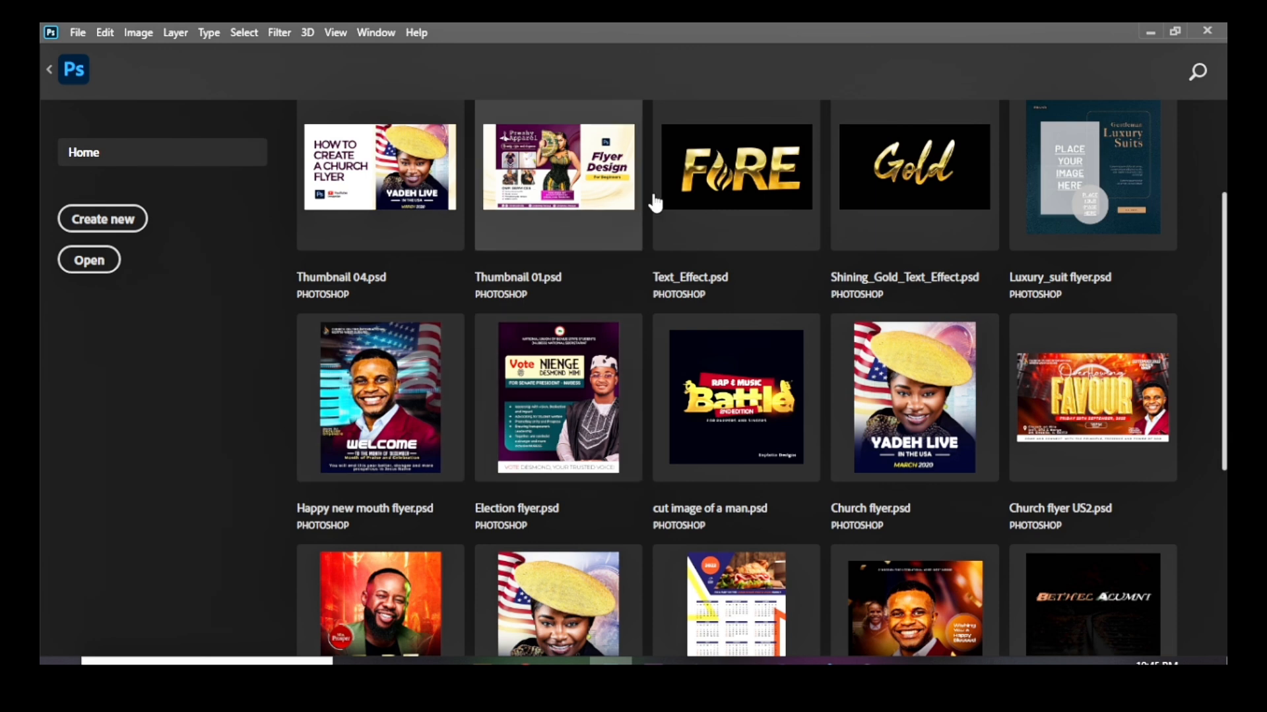
click(716, 172)
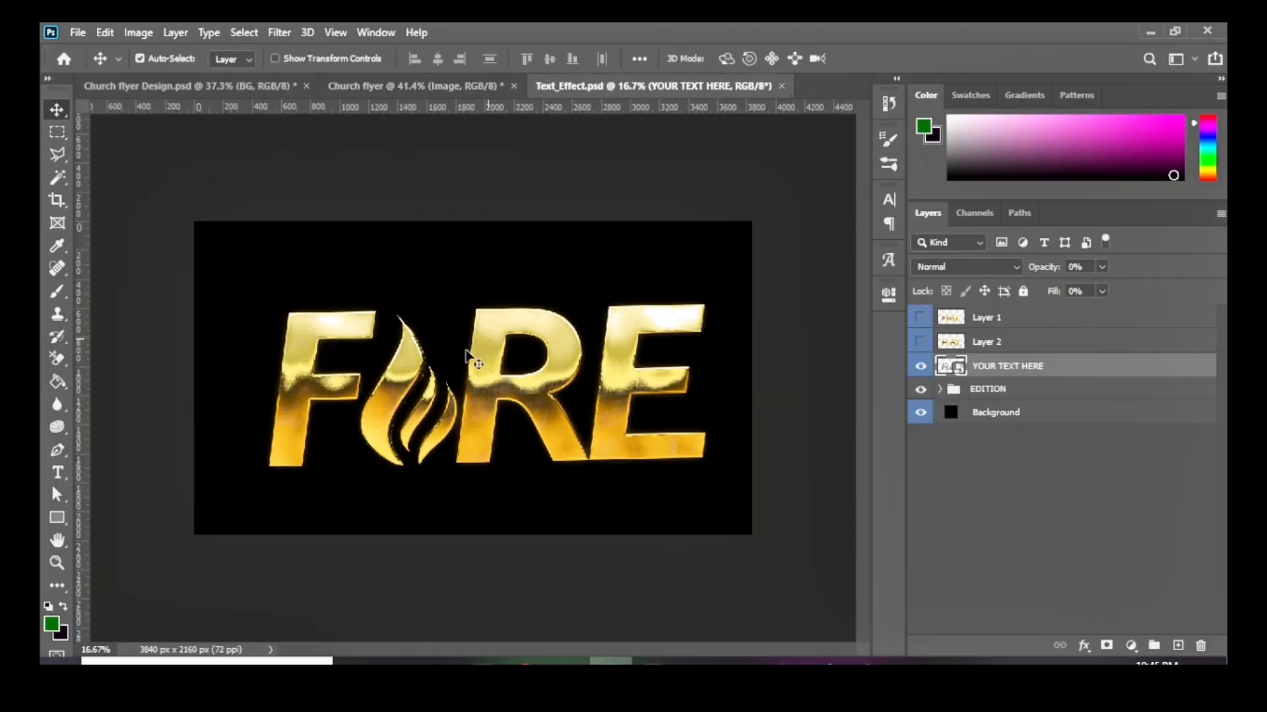
scroll(487, 369, up, 1)
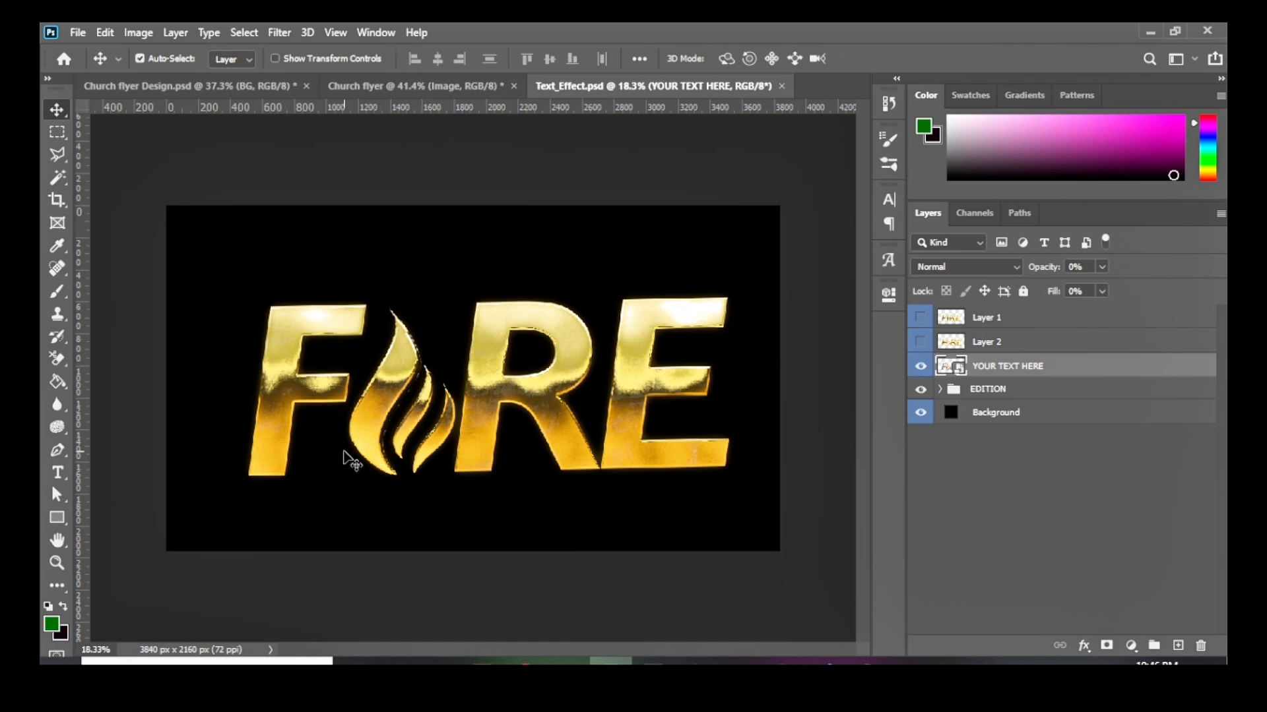
scroll(350, 460, up, 1)
scroll(355, 427, down, 1)
Step: Open the YOUR TEXT HERE smart object's contents, try replacing its wording with Air and undo the replacement
double_click(958, 368)
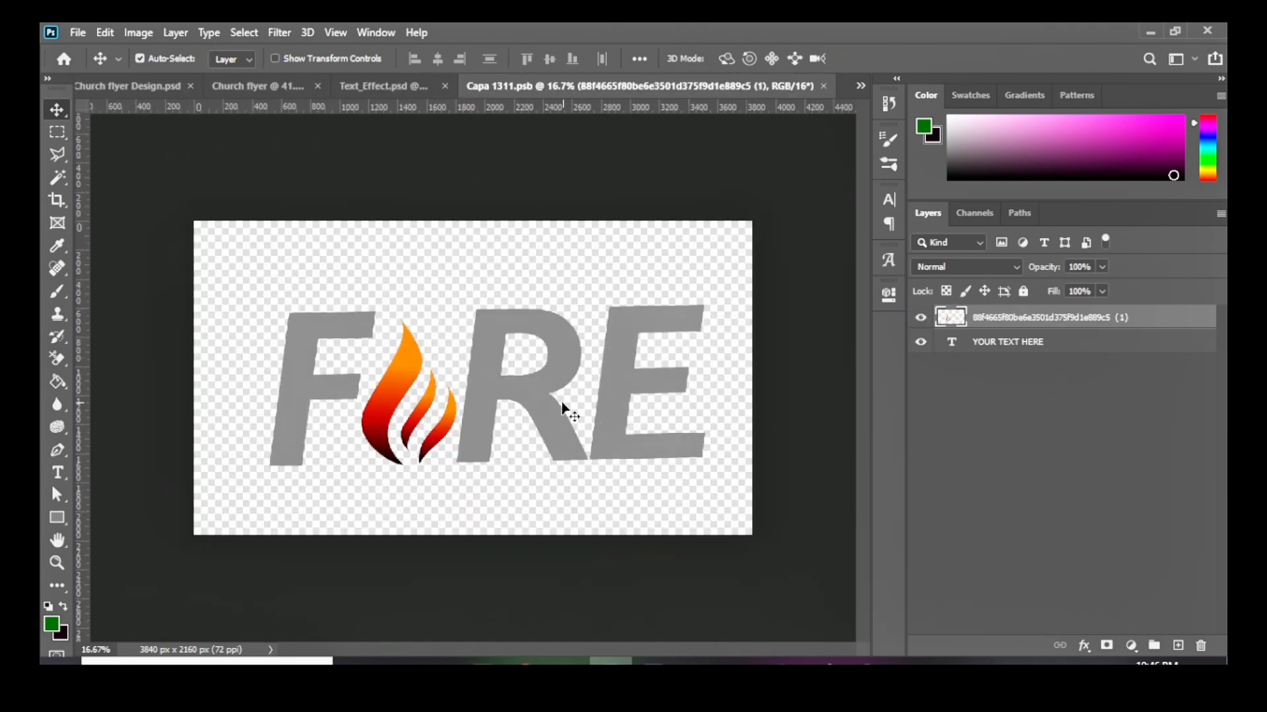
double_click(619, 394)
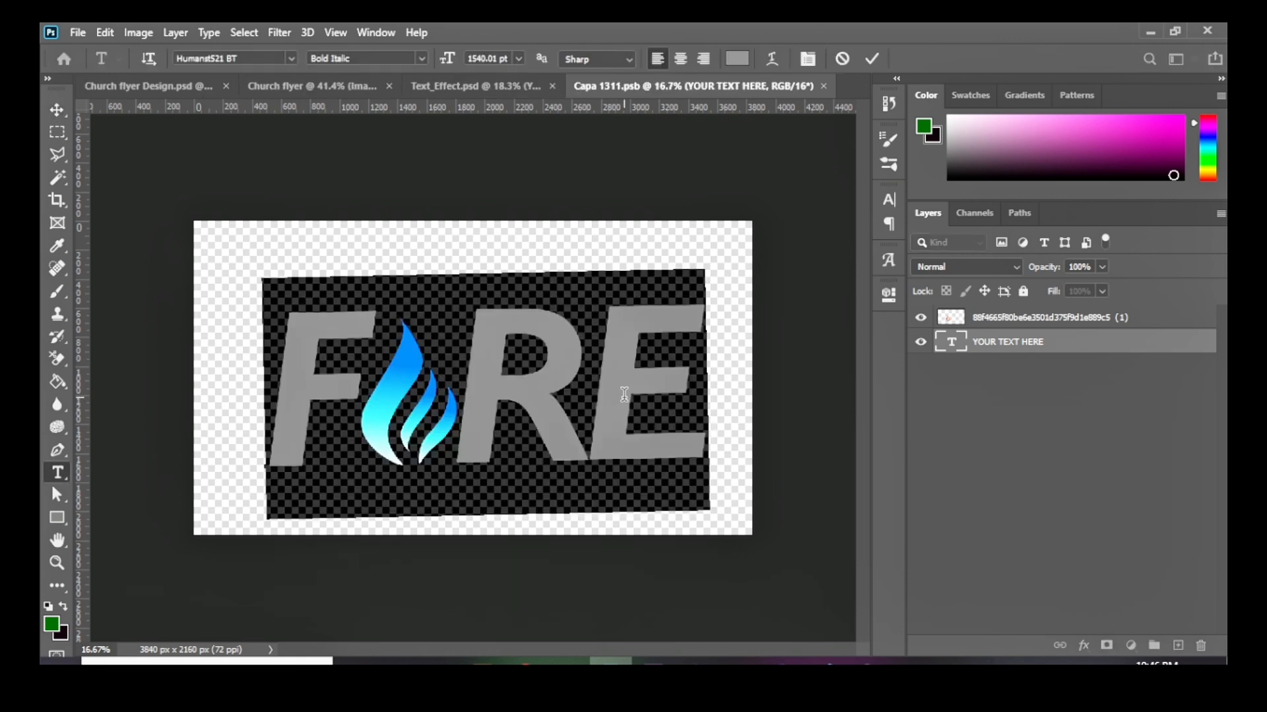
text(Air)
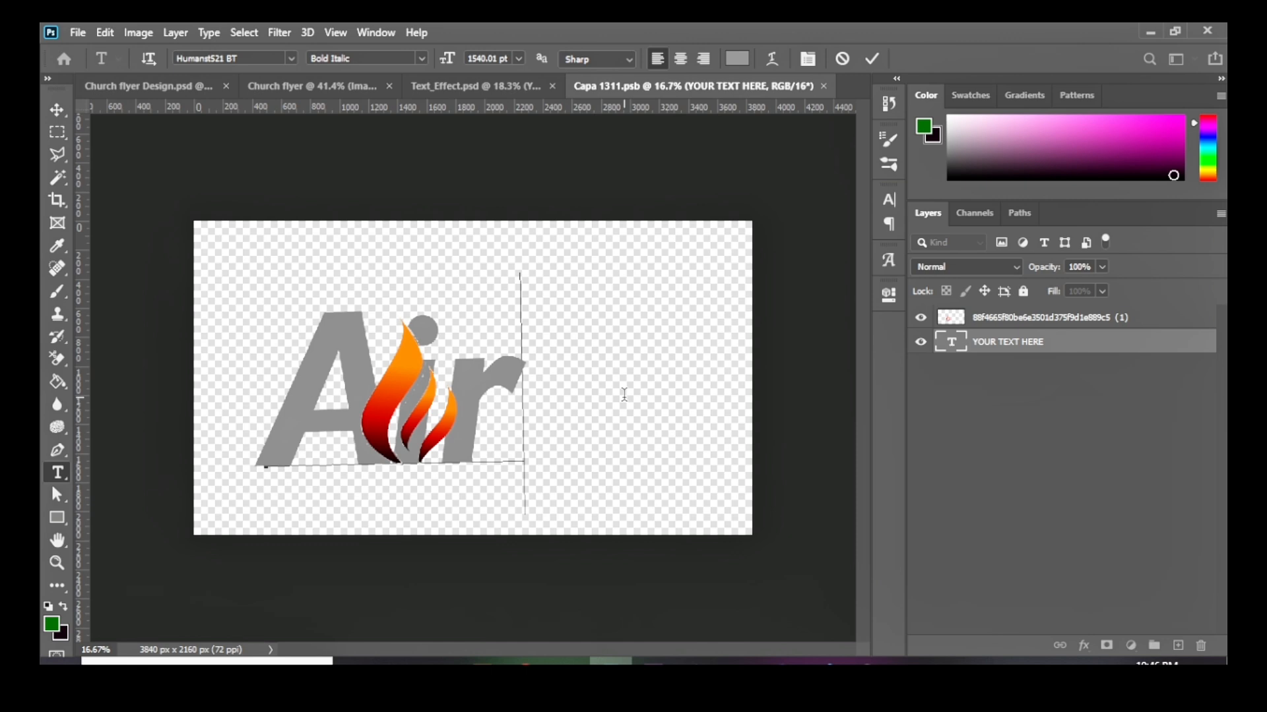
key(ctrl+z)
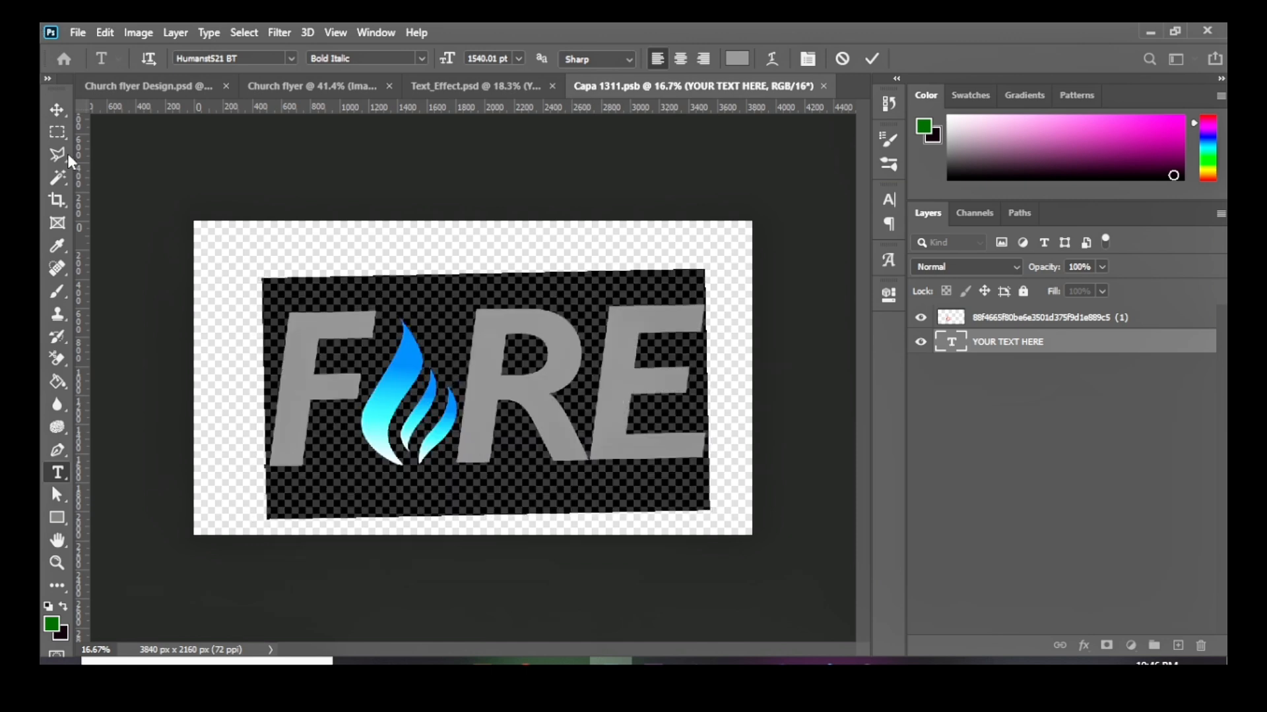
click(57, 109)
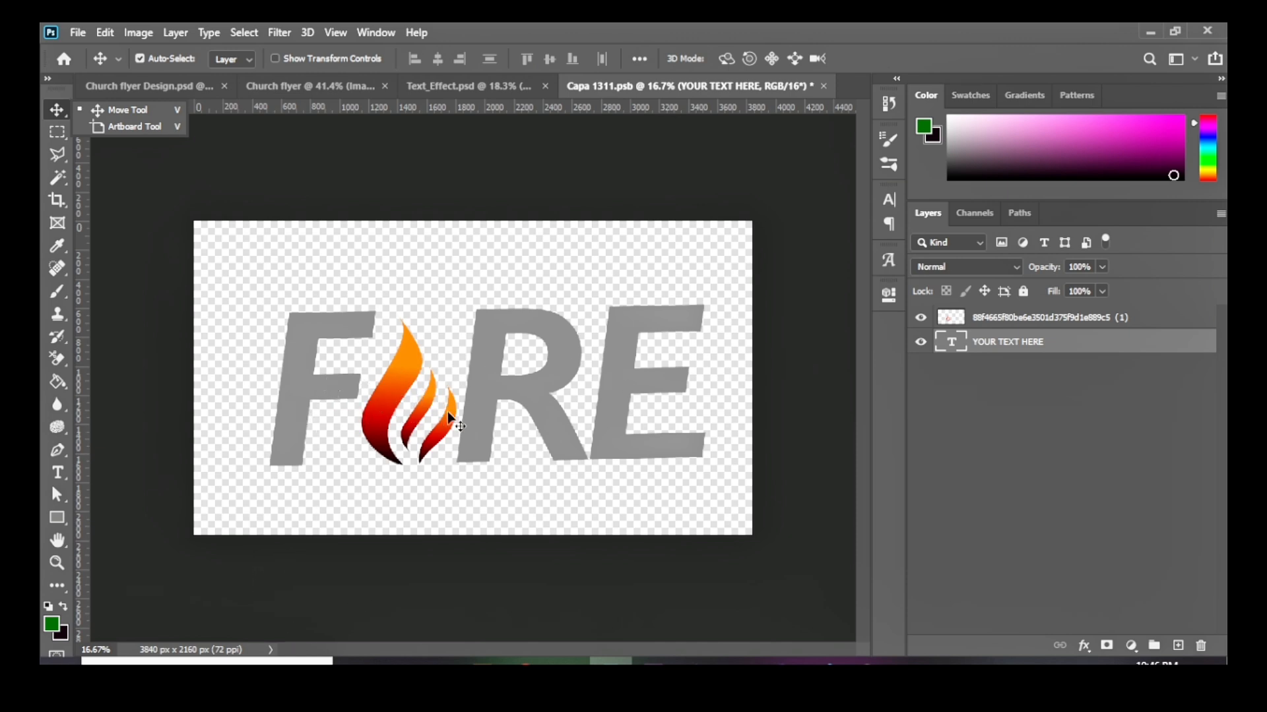
click(440, 661)
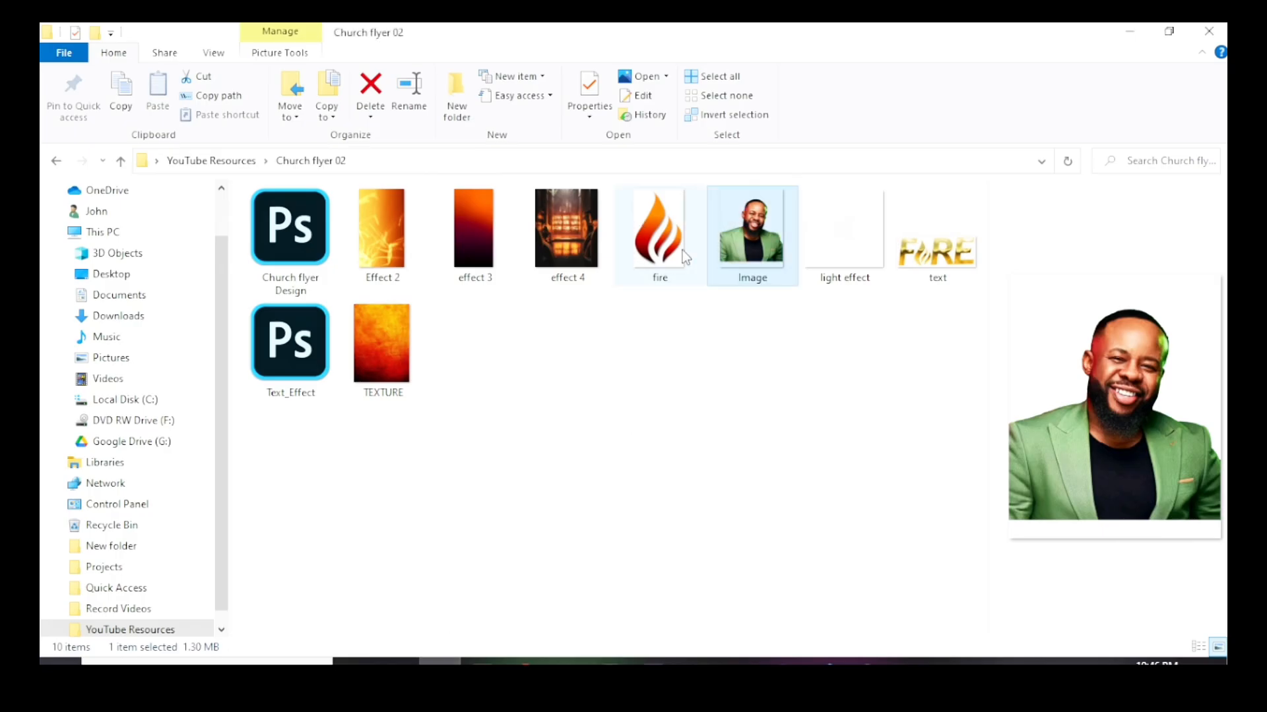
click(610, 661)
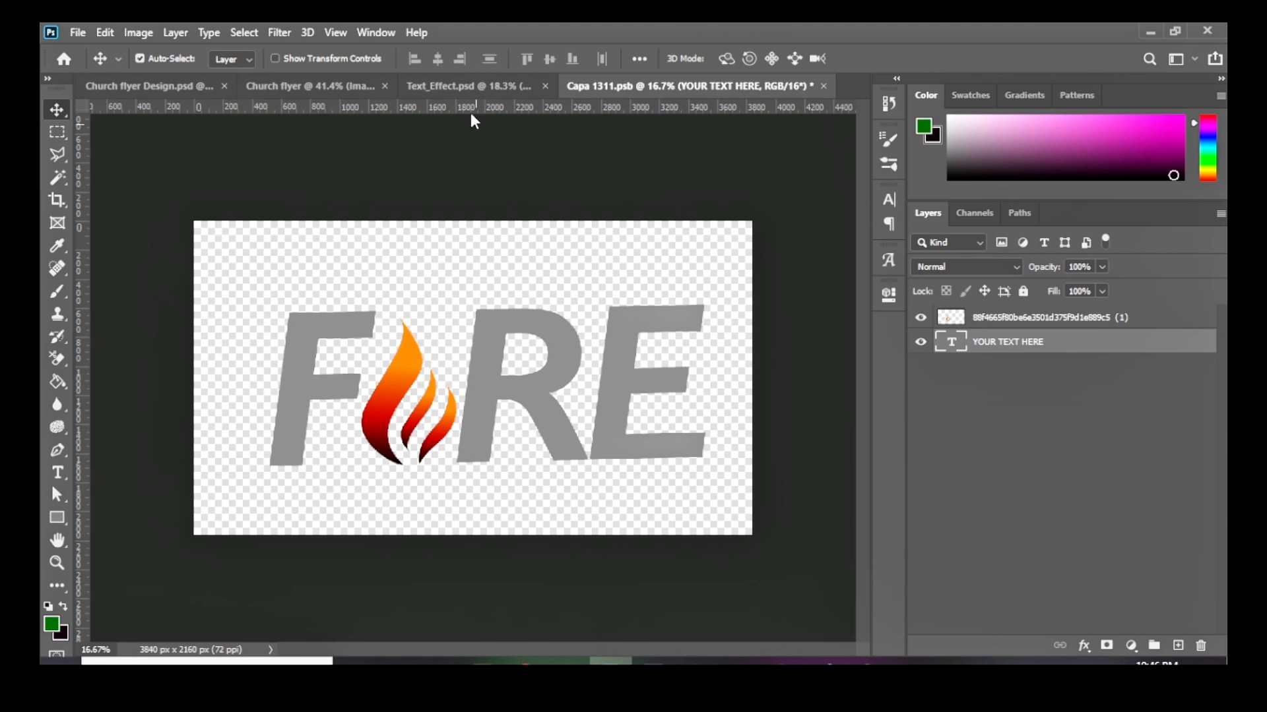
Step: Replace the smart object's wording with Air, hide the flame layer and save the smart object
double_click(506, 417)
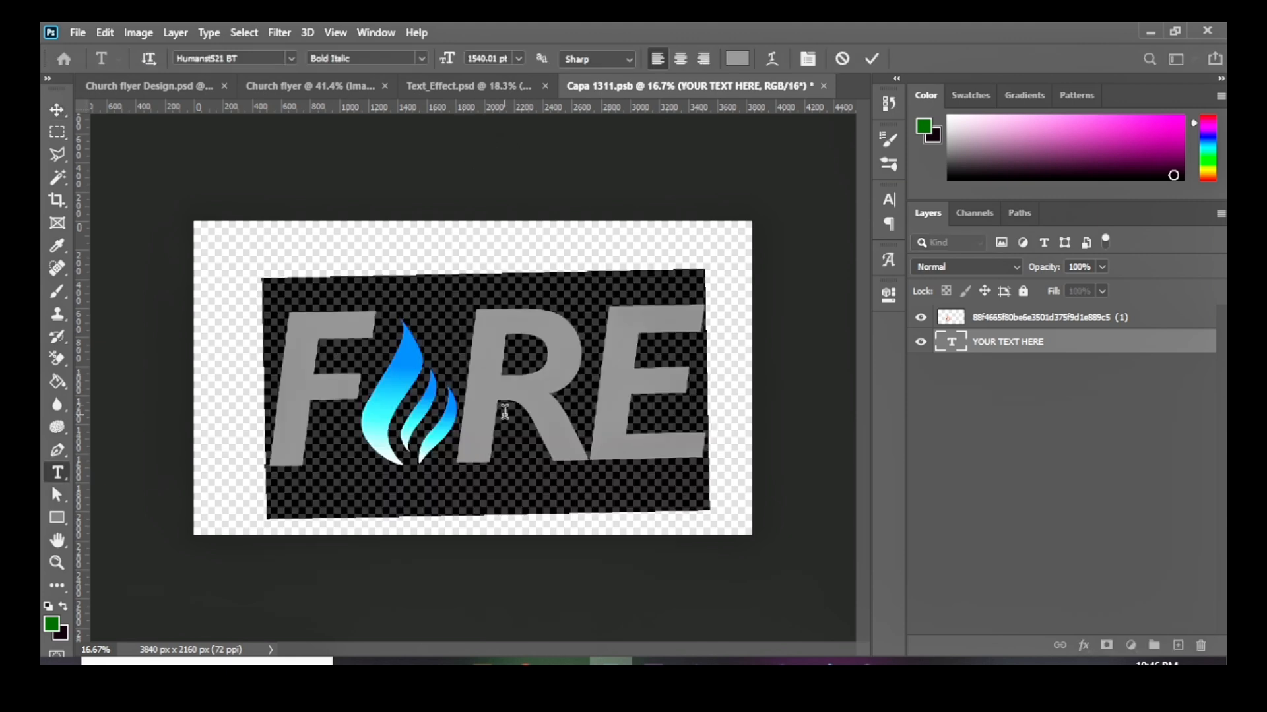
text(A)
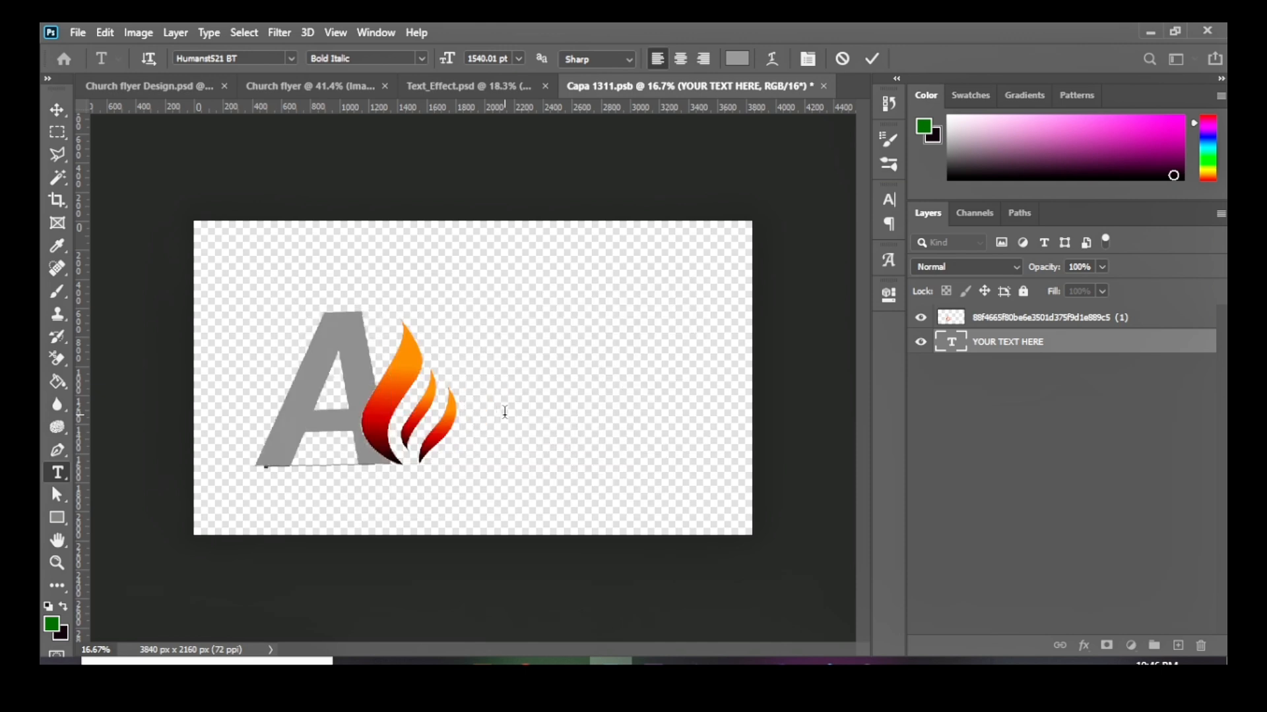
text(o)
key(BackSpace)
text(ir)
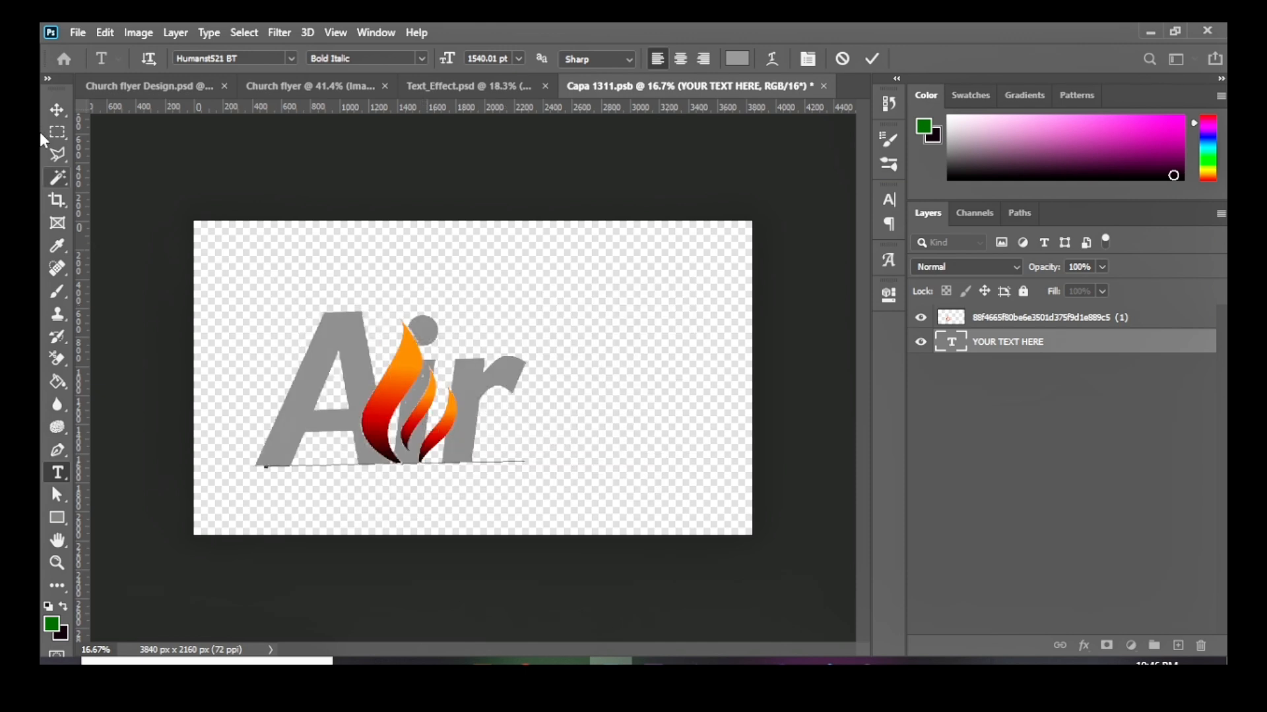
click(58, 108)
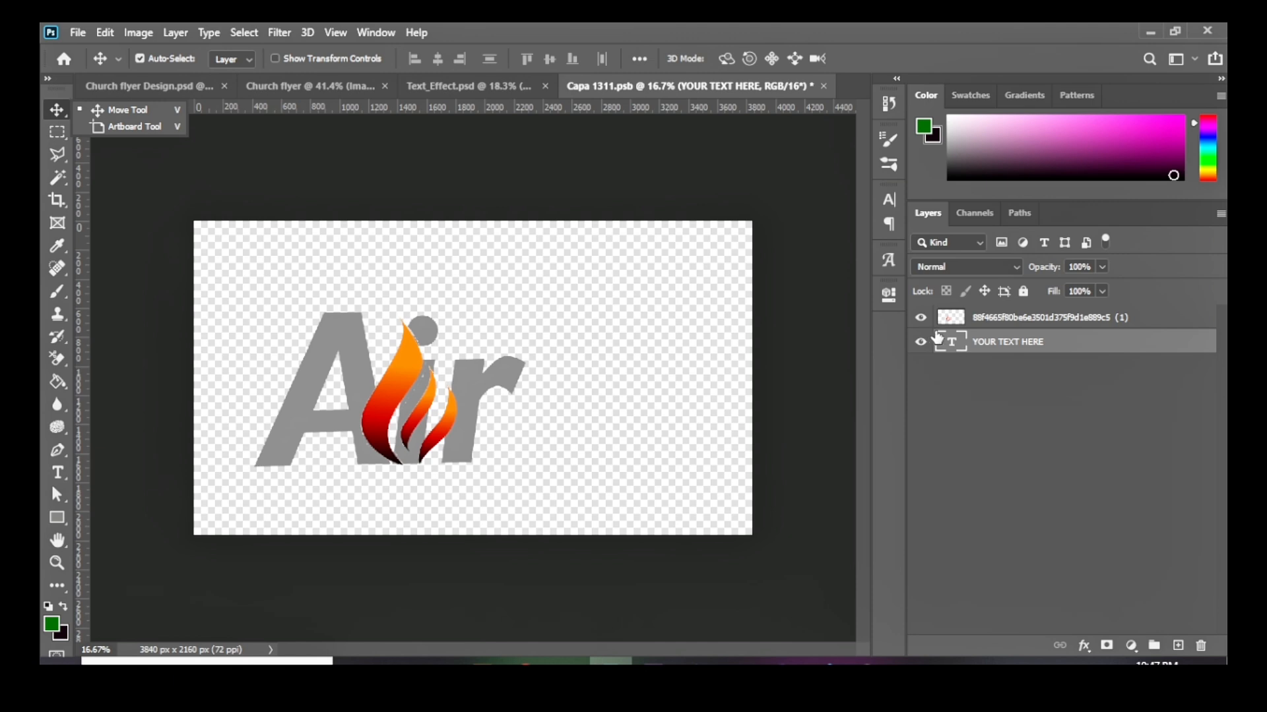
click(920, 317)
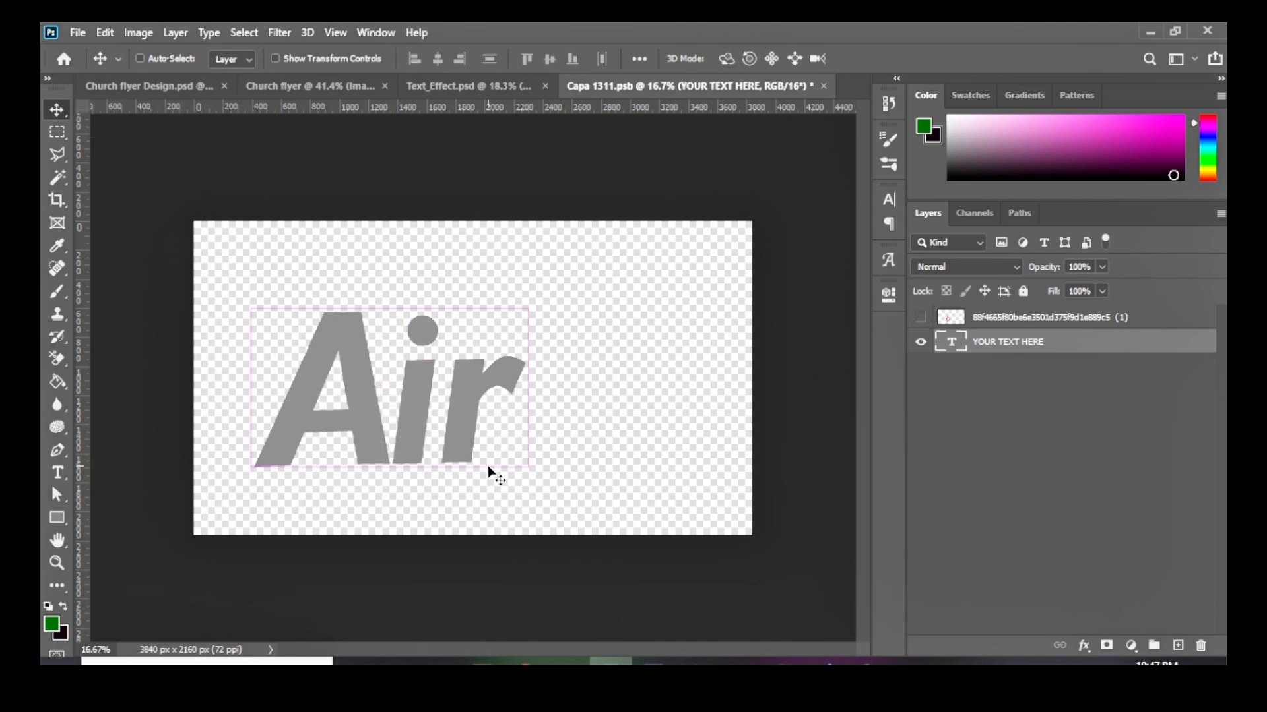
key(ctrl+s)
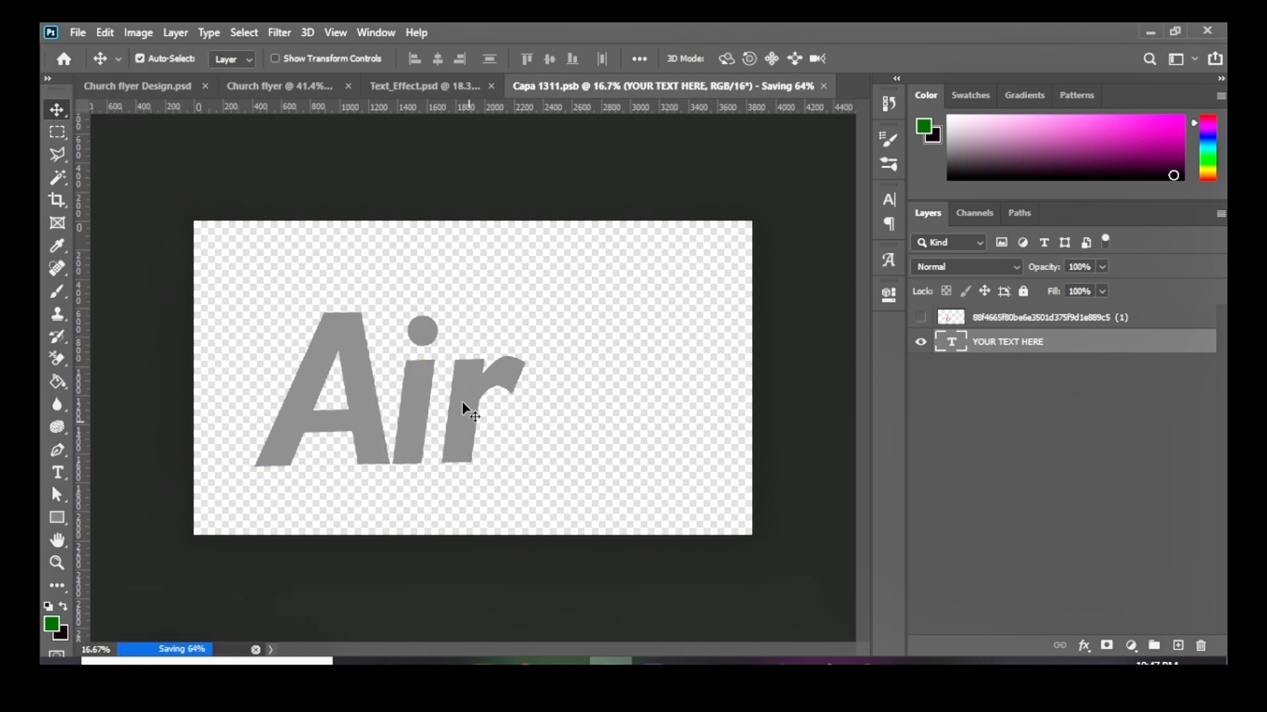
Step: Check the gold Air wording in Text_Effect.psd and undo the smart object update
click(423, 86)
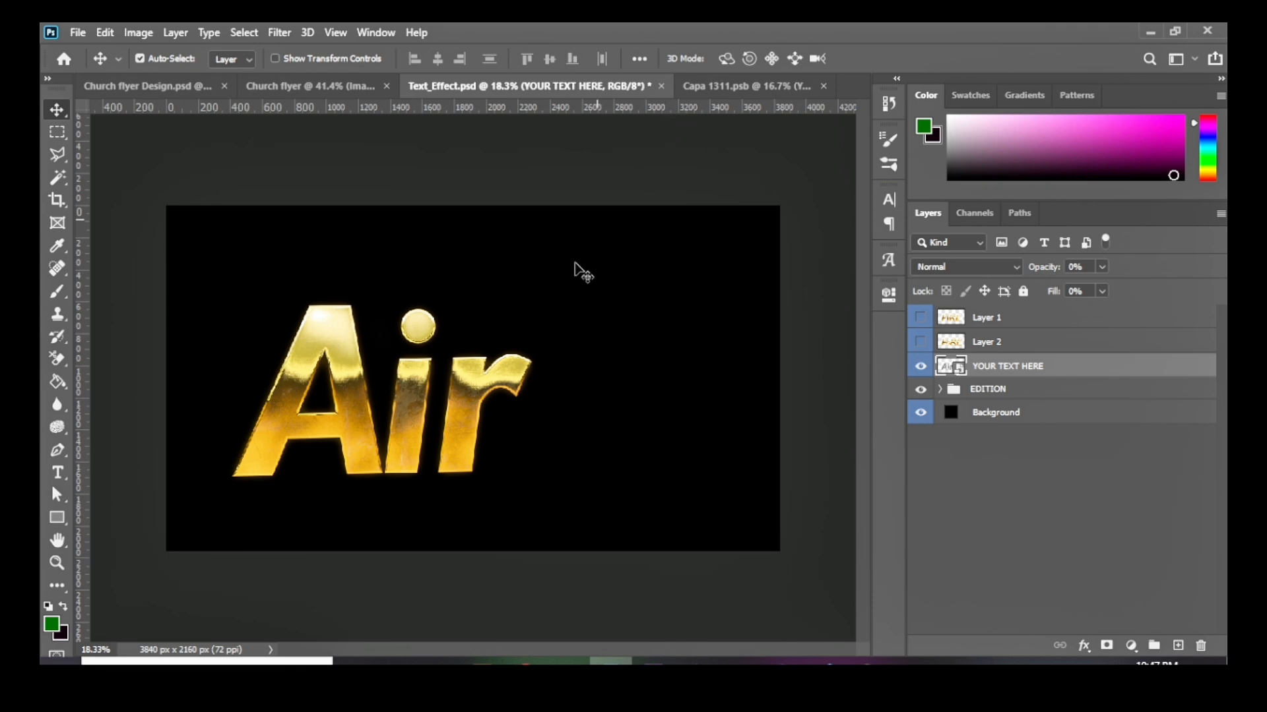
key(ctrl)
key(ctrl+z)
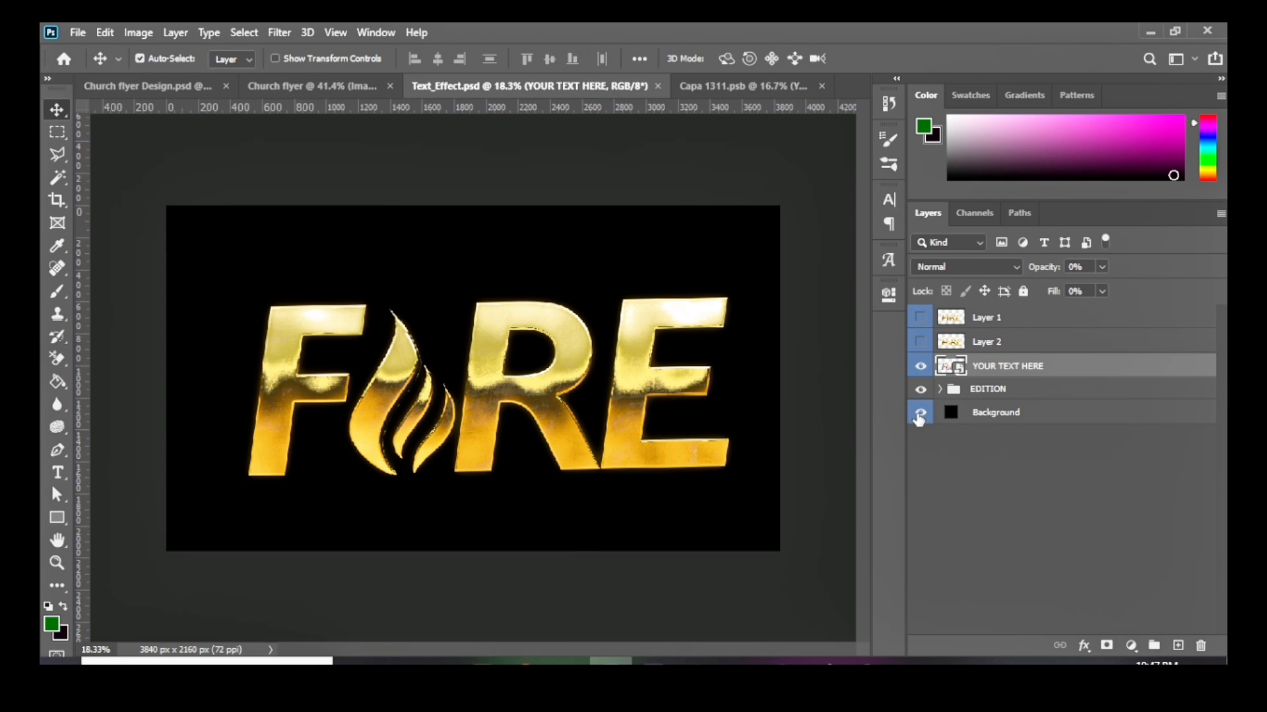
Step: Hide the black Background layer and merge a copy of the visible gold FIRE text into a new layer, keeping the originals
click(919, 413)
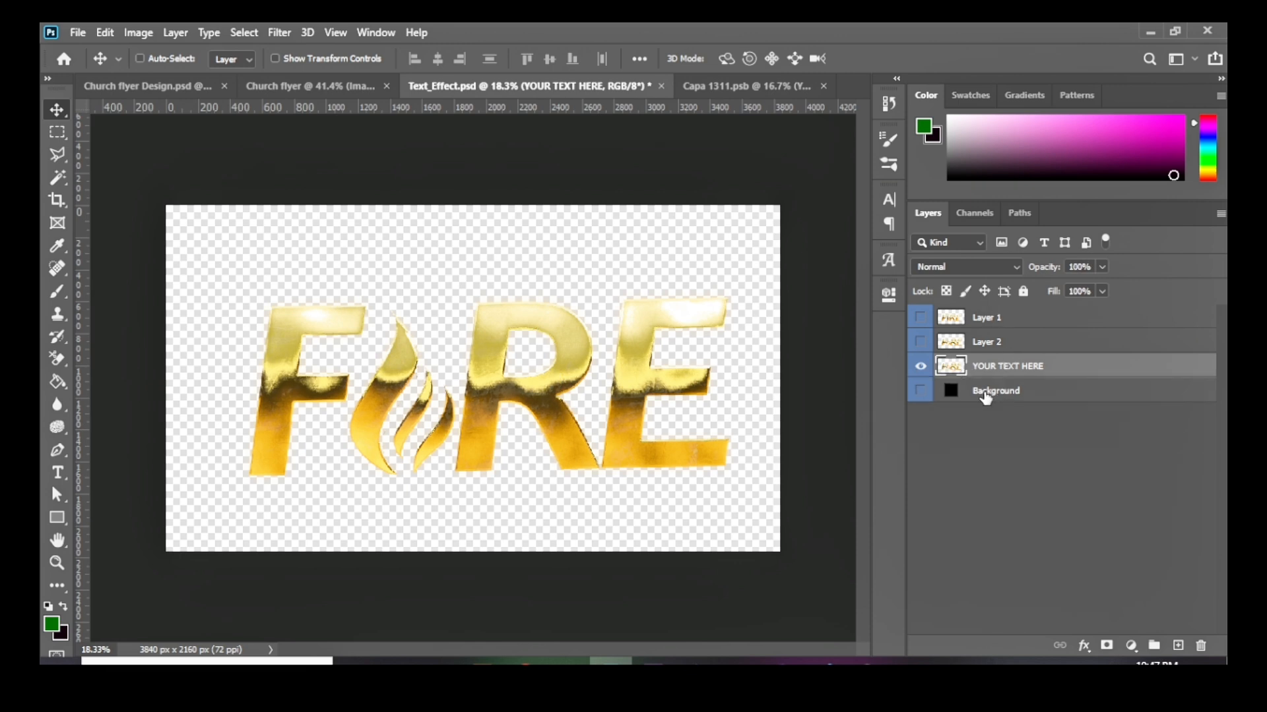
key(ctrl+z)
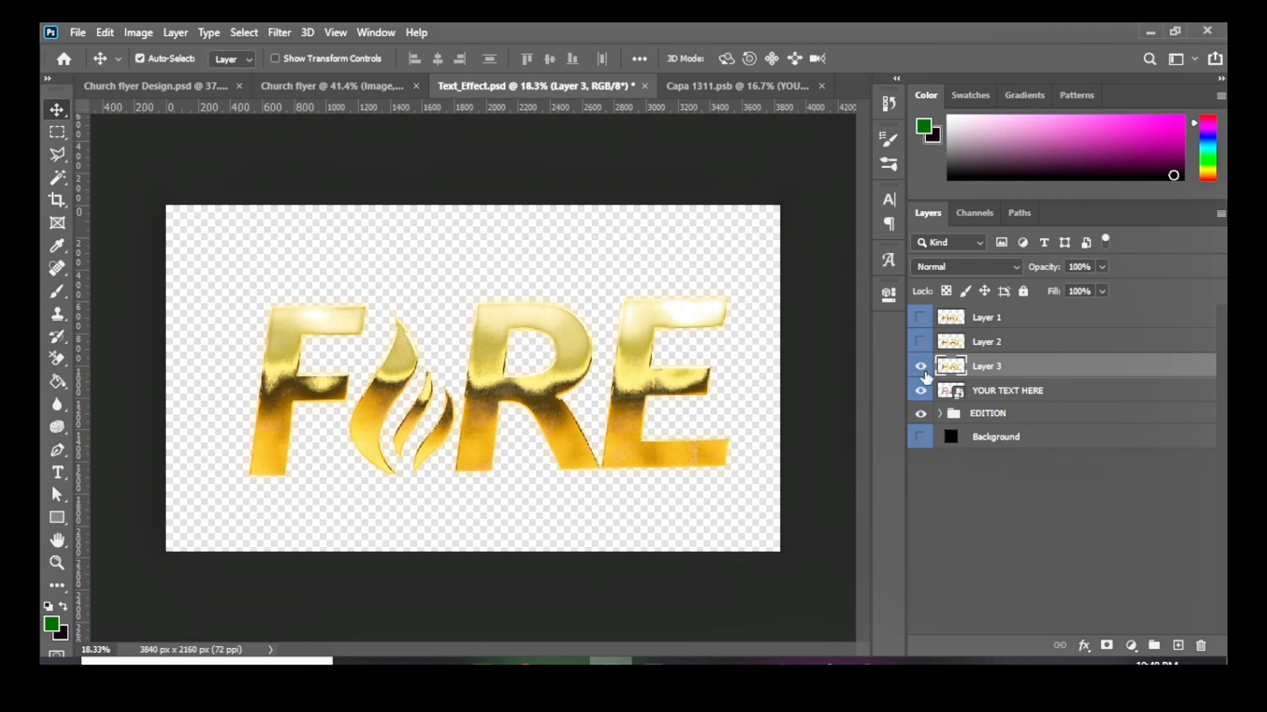
Step: Bring the merged gold FIRE text into the Church flyer document and place its layer above Rectangle 1
drag(521, 391, 486, 517)
key(ctrl+minus)
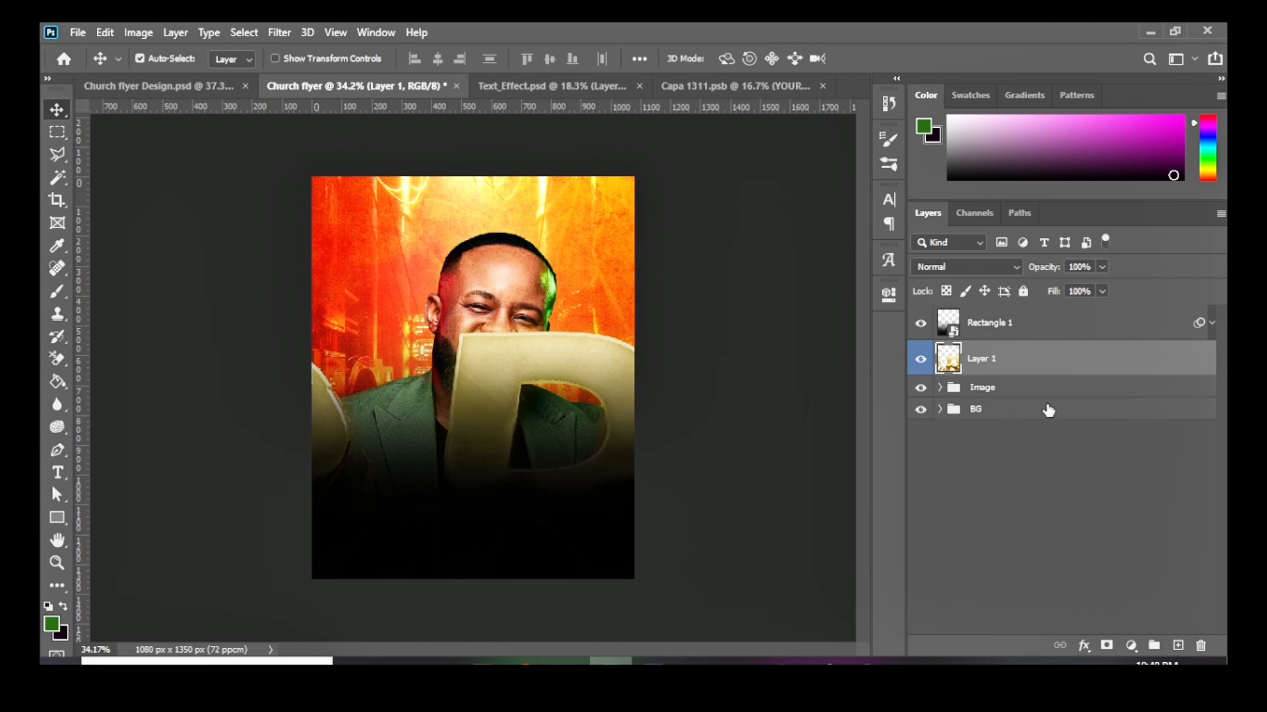
drag(1047, 363, 1043, 318)
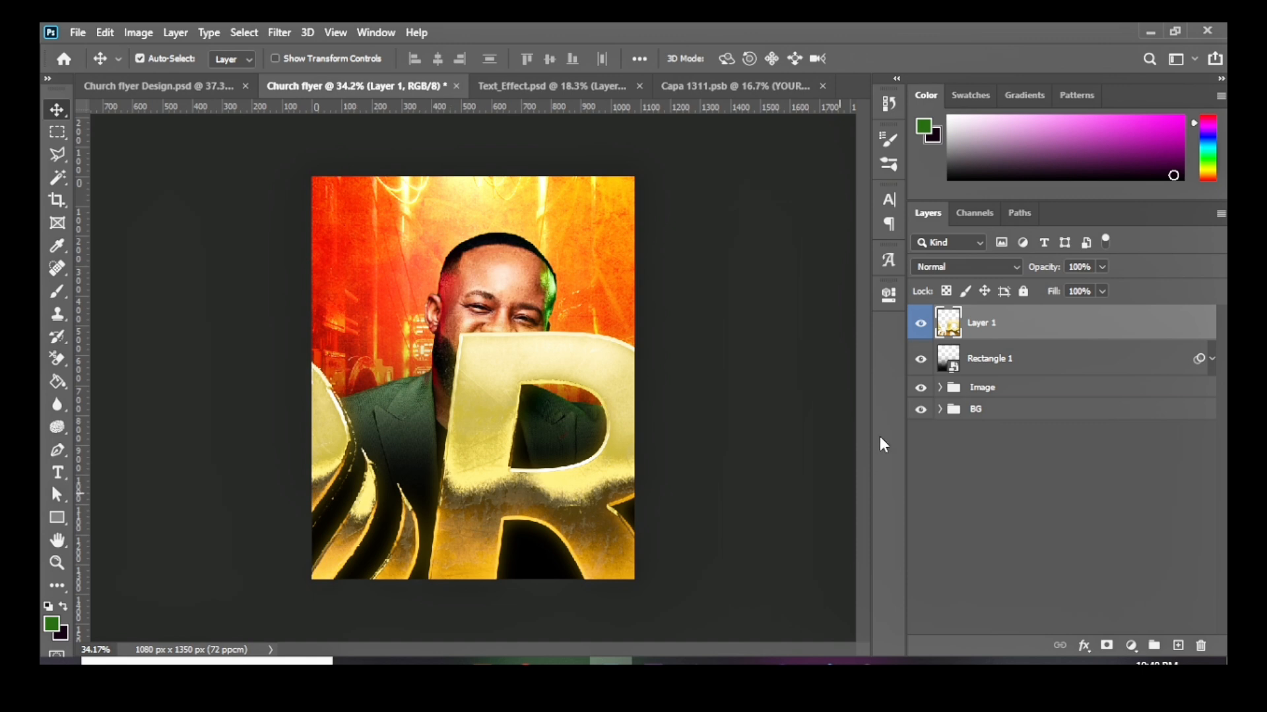
Step: Scale the gold FIRE title to about 23.35% and place it over the black area below the portrait's beard
key(ctrl+t)
key(ctrl+0)
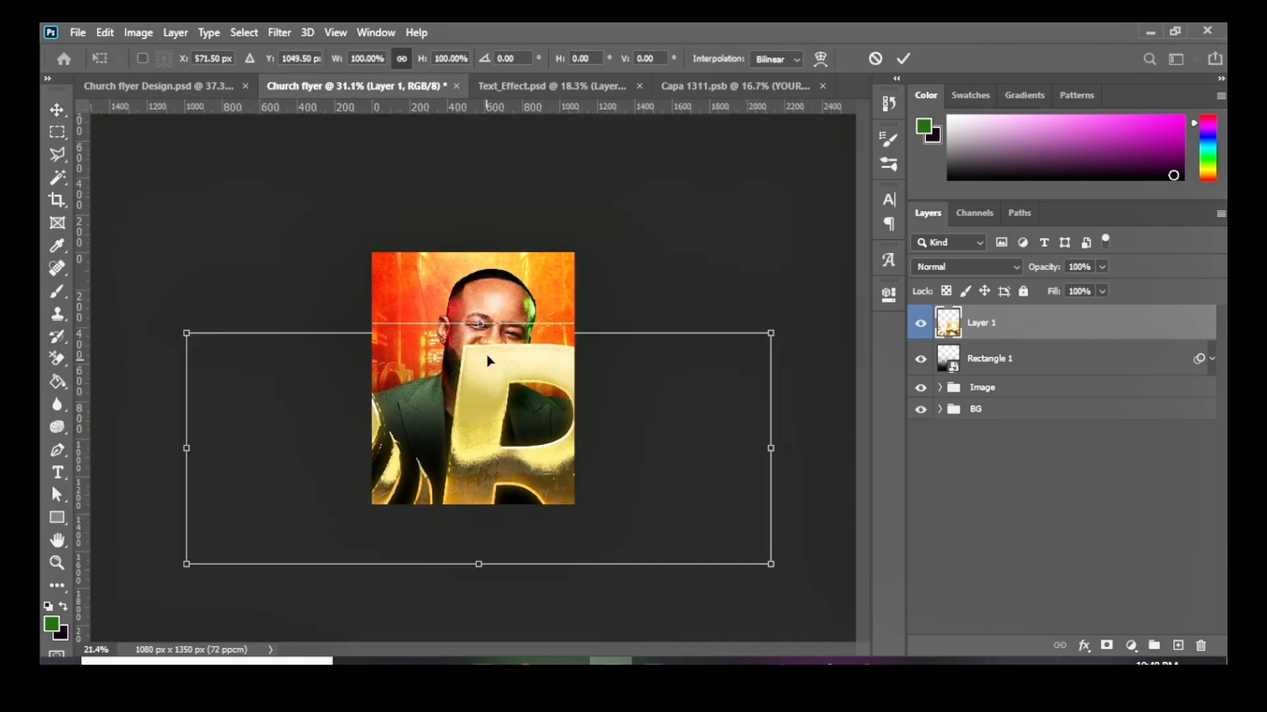
drag(476, 331, 485, 437)
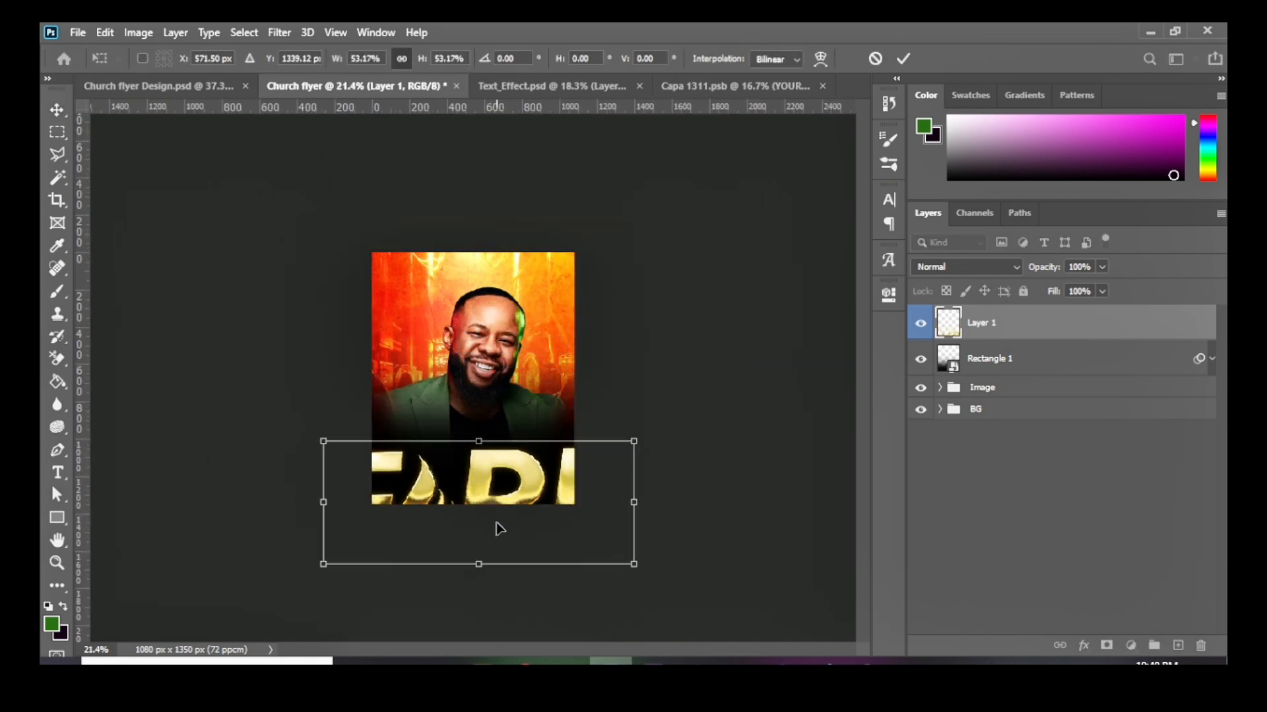
drag(479, 565, 475, 496)
scroll(483, 499, up, 6)
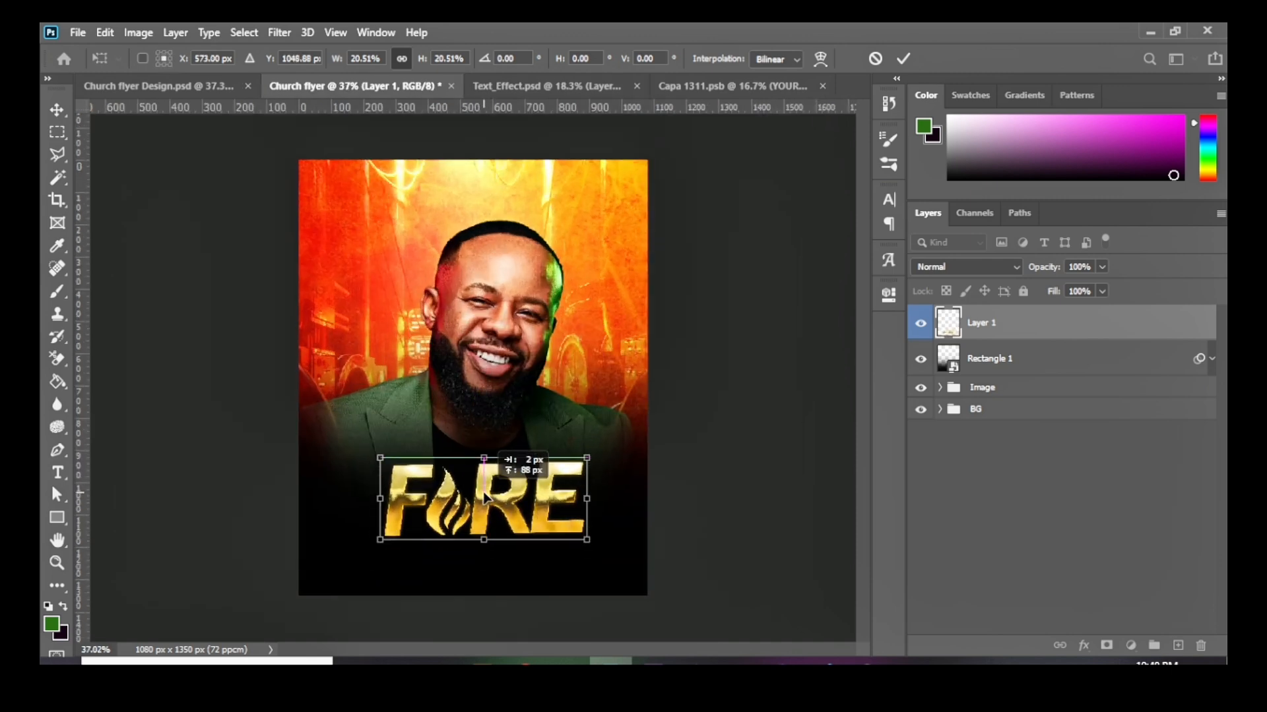
drag(485, 546, 504, 511)
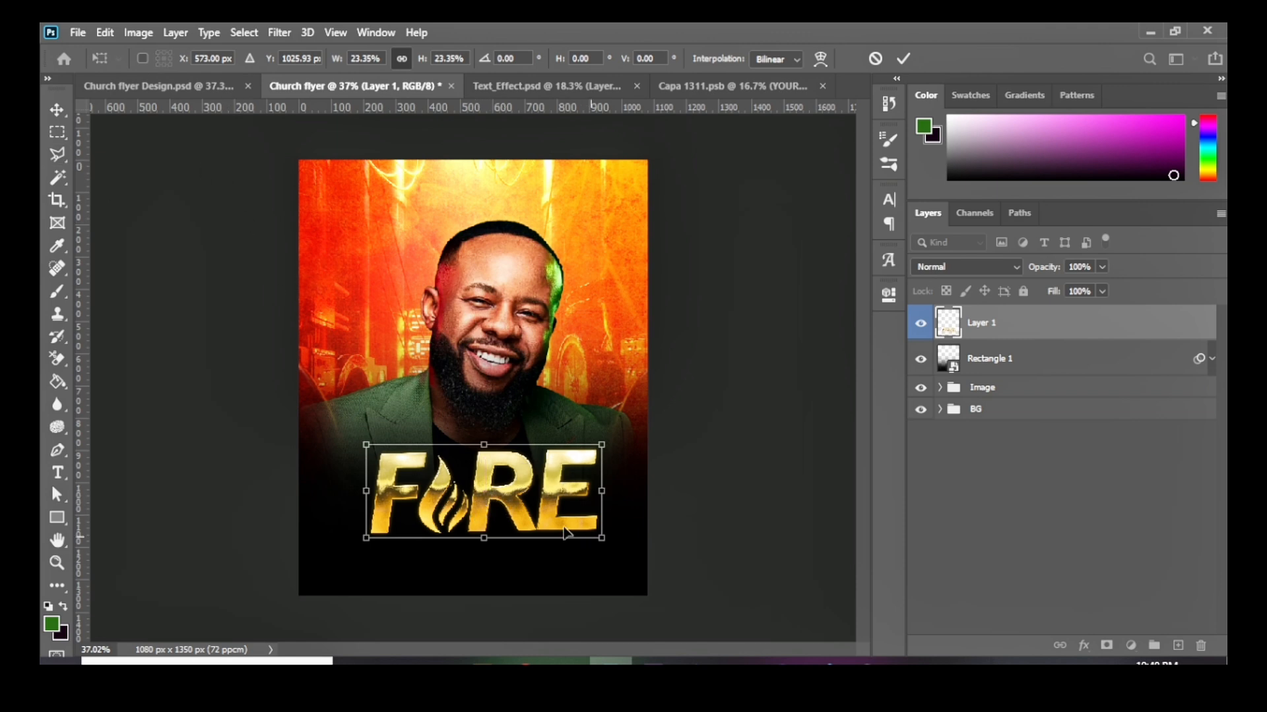
click(50, 111)
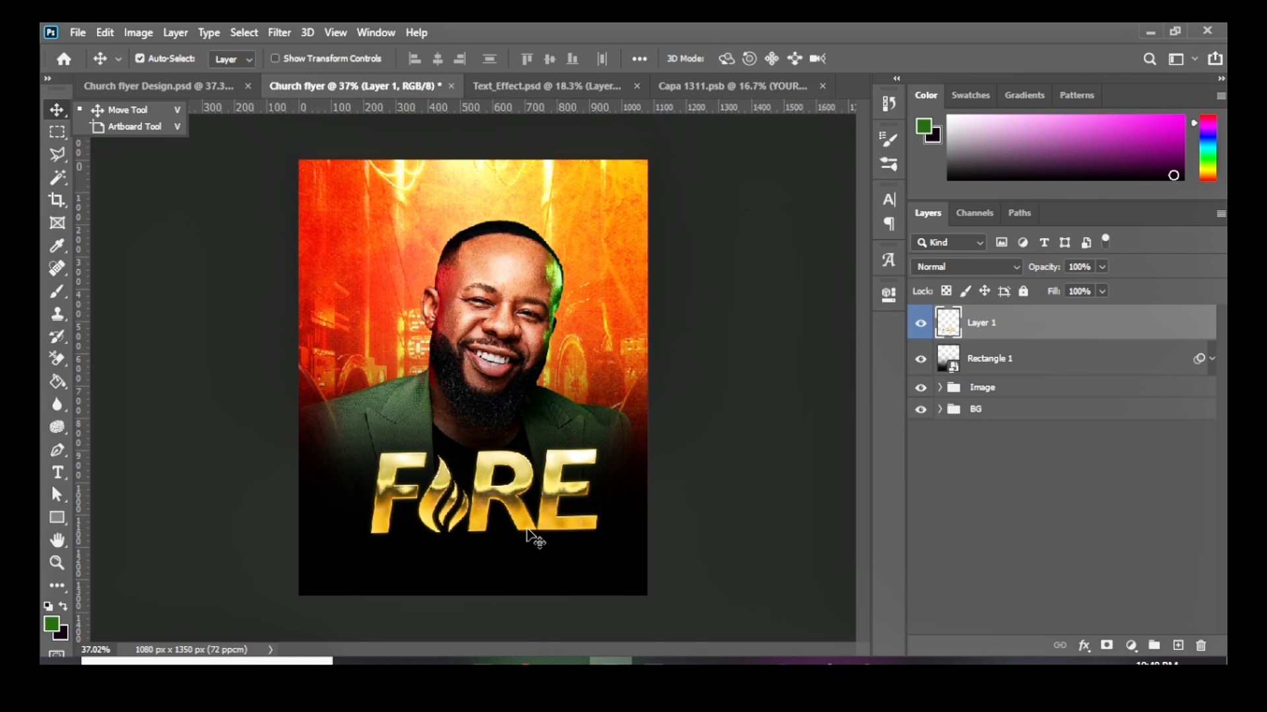
Step: Nudge the gold FIRE title's layer slightly up and to the left
click(1065, 348)
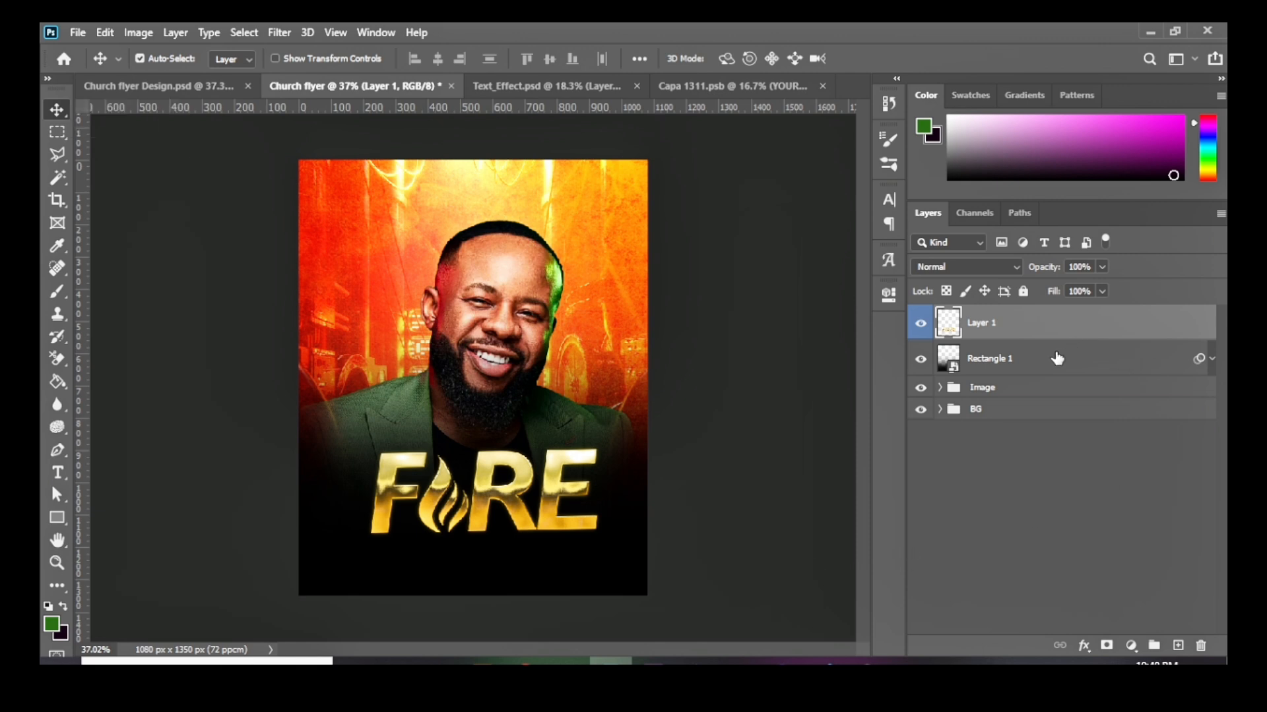
click(1055, 359)
click(1055, 339)
key(Up)
key(Up)
key(Up)
key(Up)
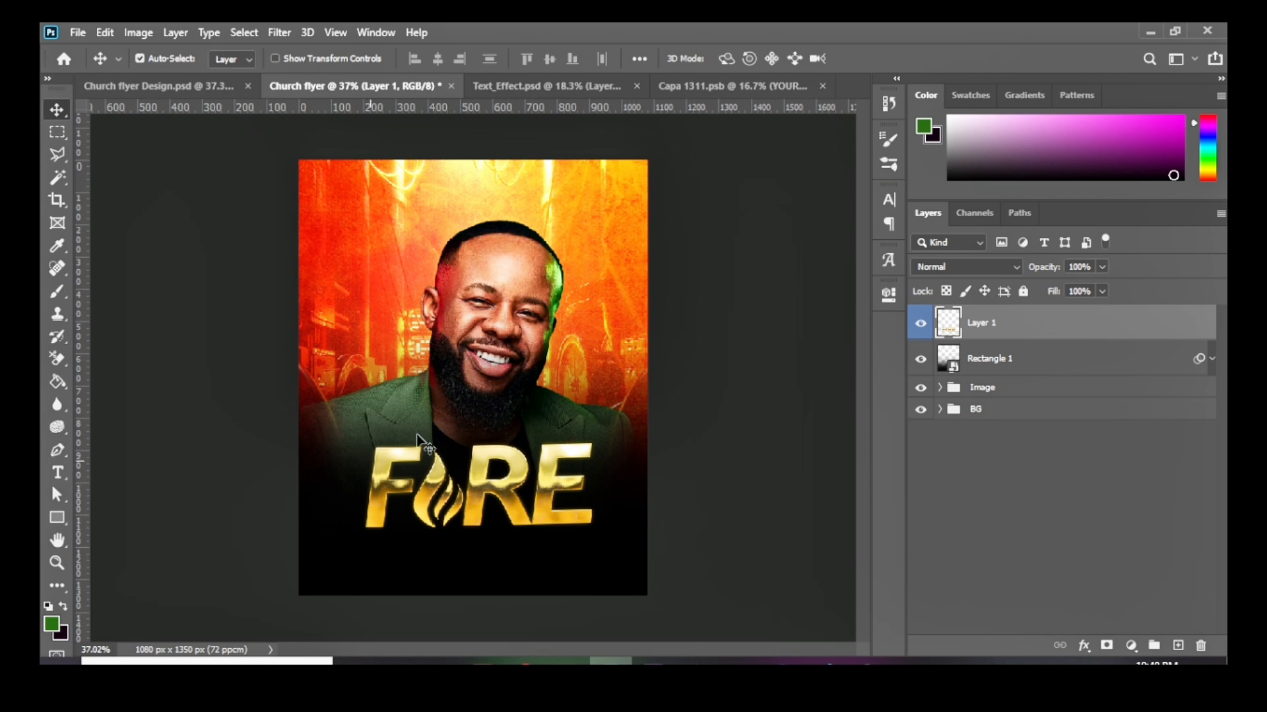
Step: Examine the date and time bar and the address beneath FIRE in the Church flyer Design.psd reference
click(168, 86)
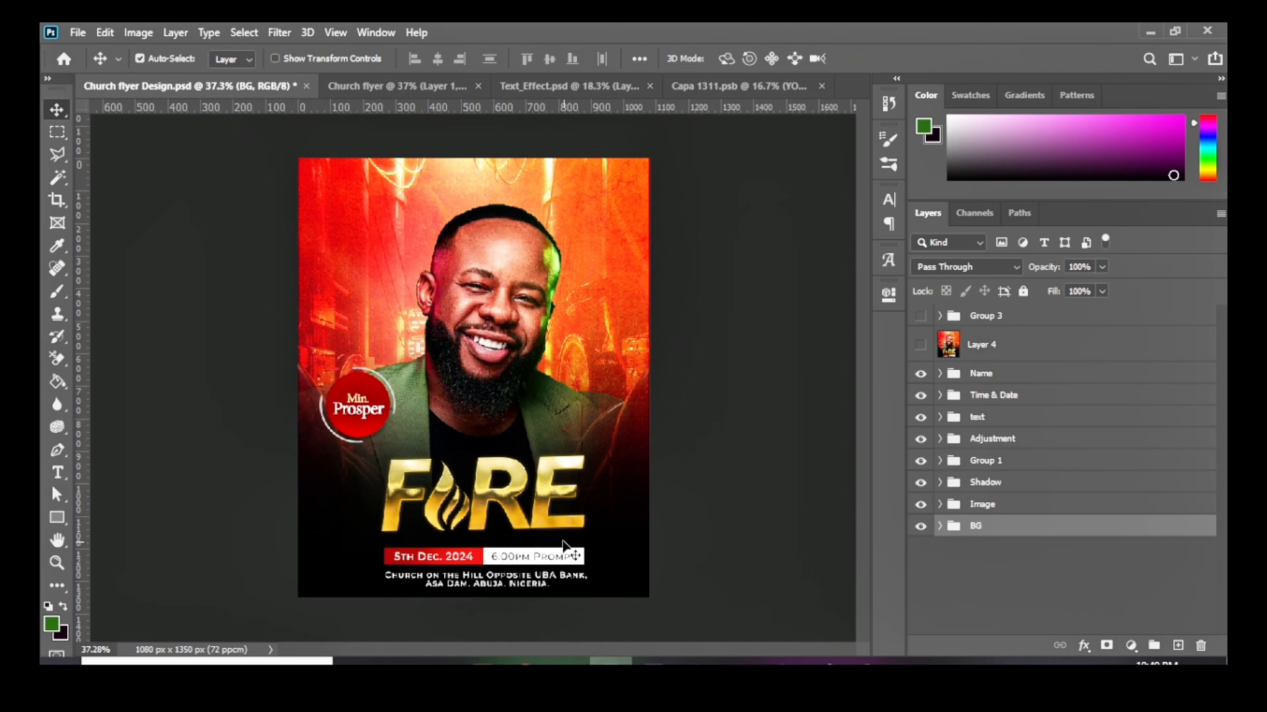
scroll(441, 576, up, 1)
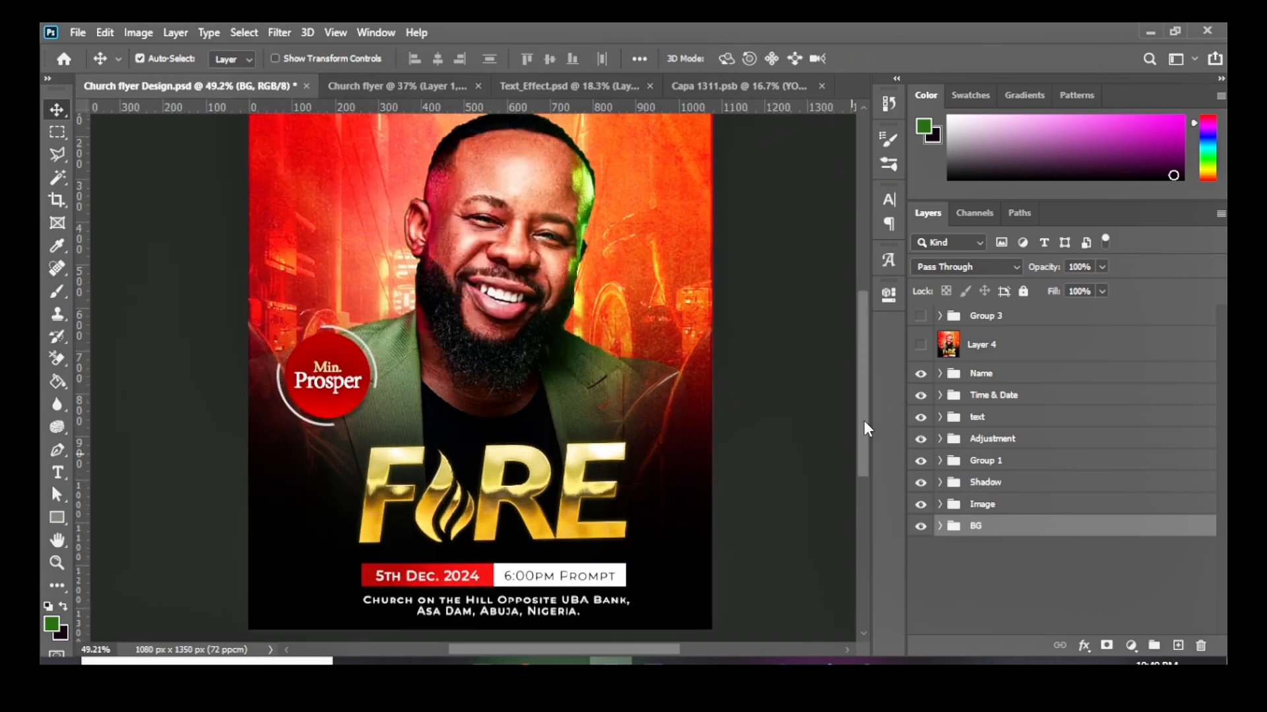
drag(864, 426, 863, 481)
scroll(518, 432, up, 4)
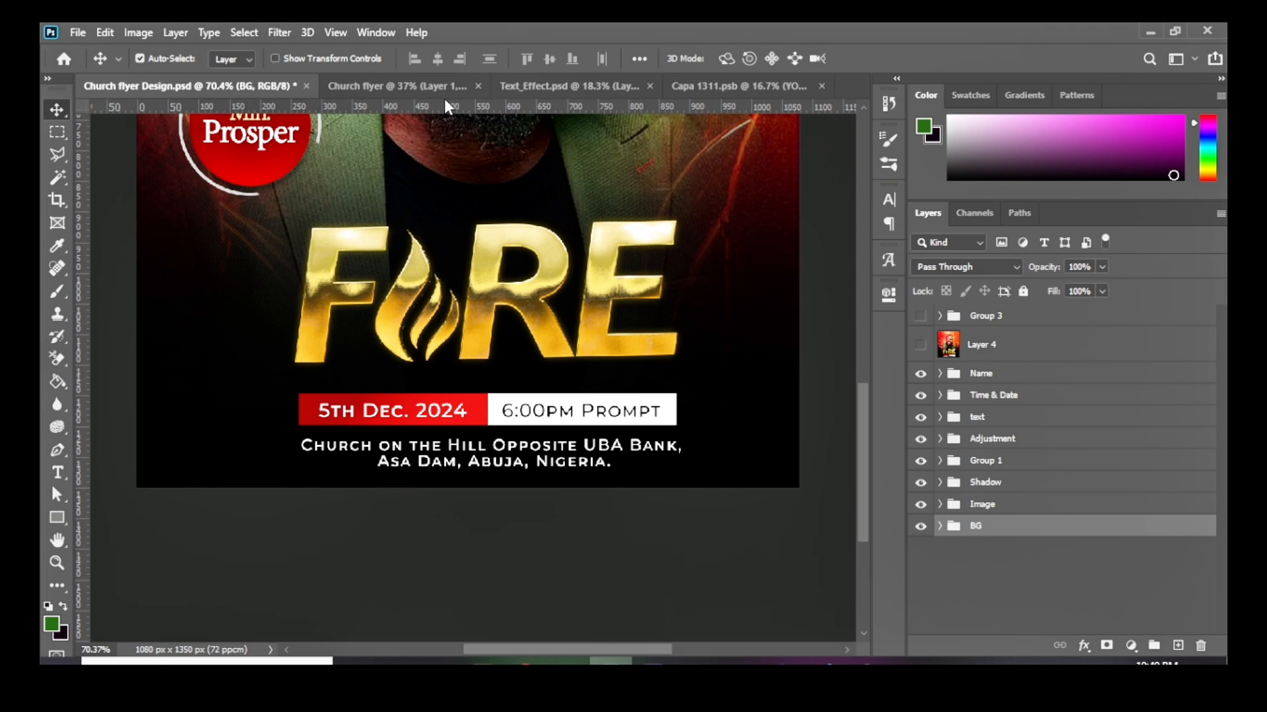
Step: In the Church flyer document, draw a rectangle about 696 x 71 px beneath the FIRE title and fill it white
click(402, 89)
scroll(775, 377, up, 2)
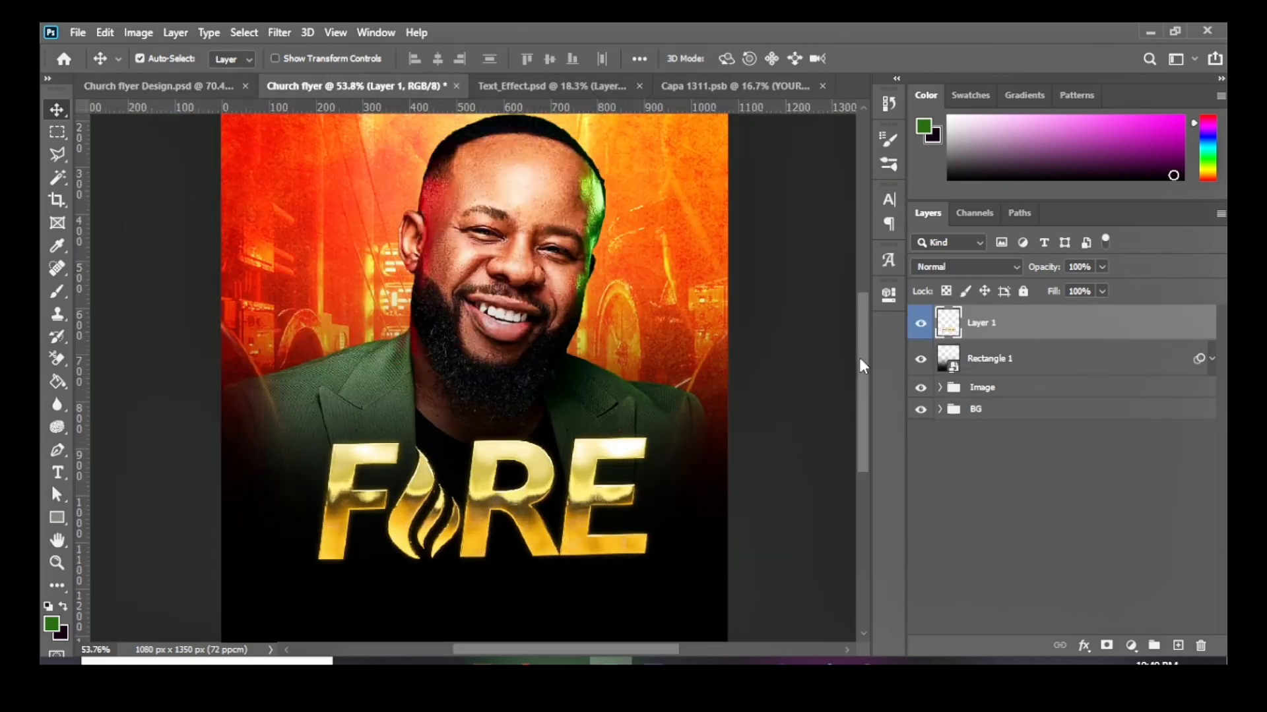
drag(859, 357, 869, 415)
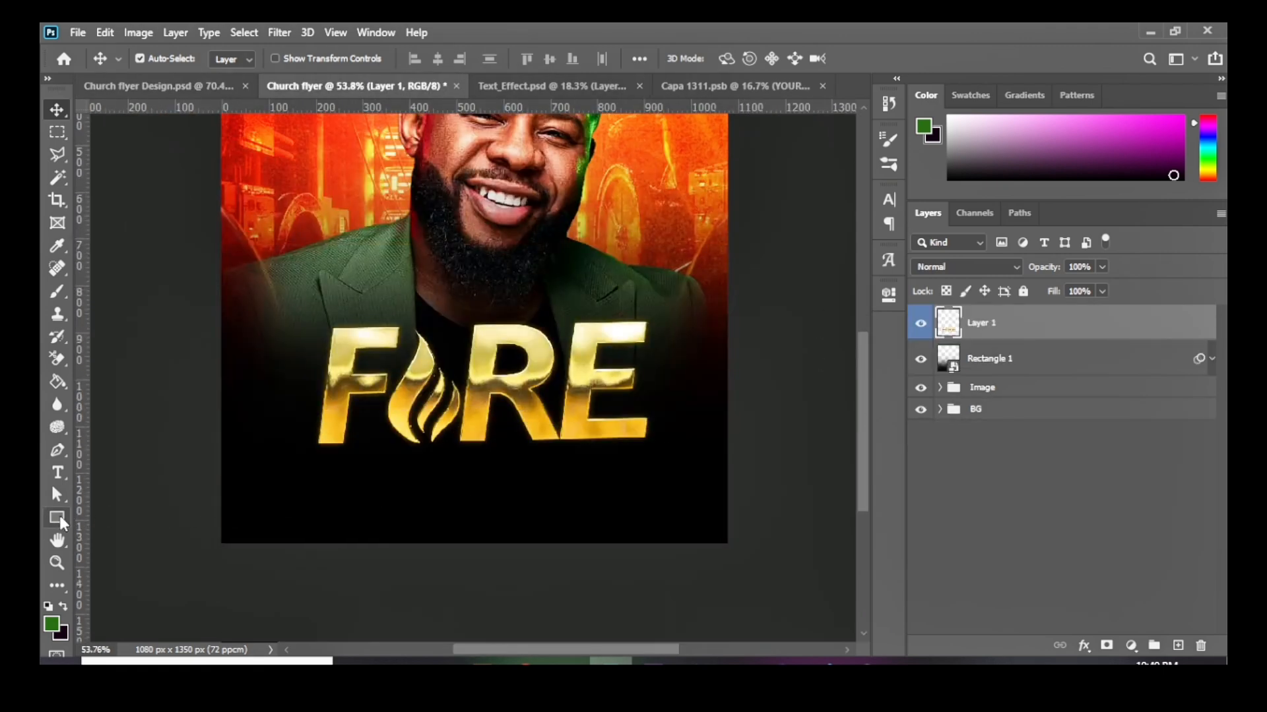
click(59, 518)
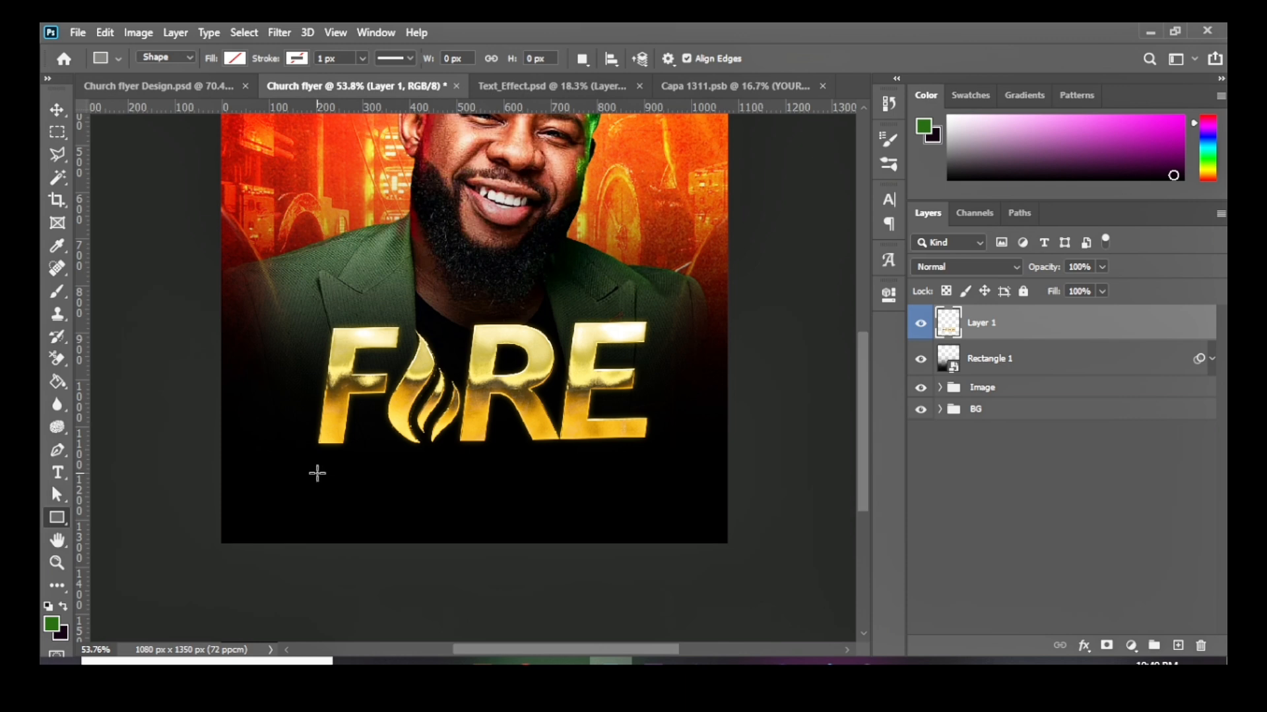
drag(320, 468, 645, 501)
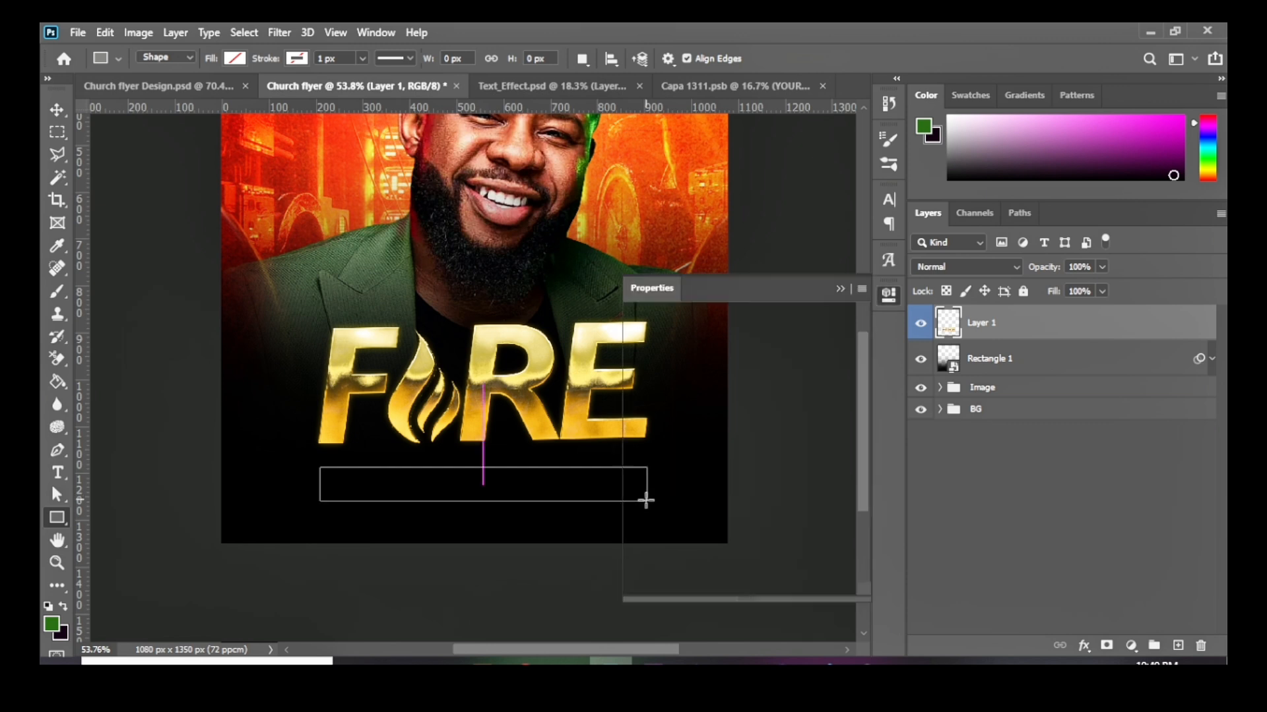
click(642, 398)
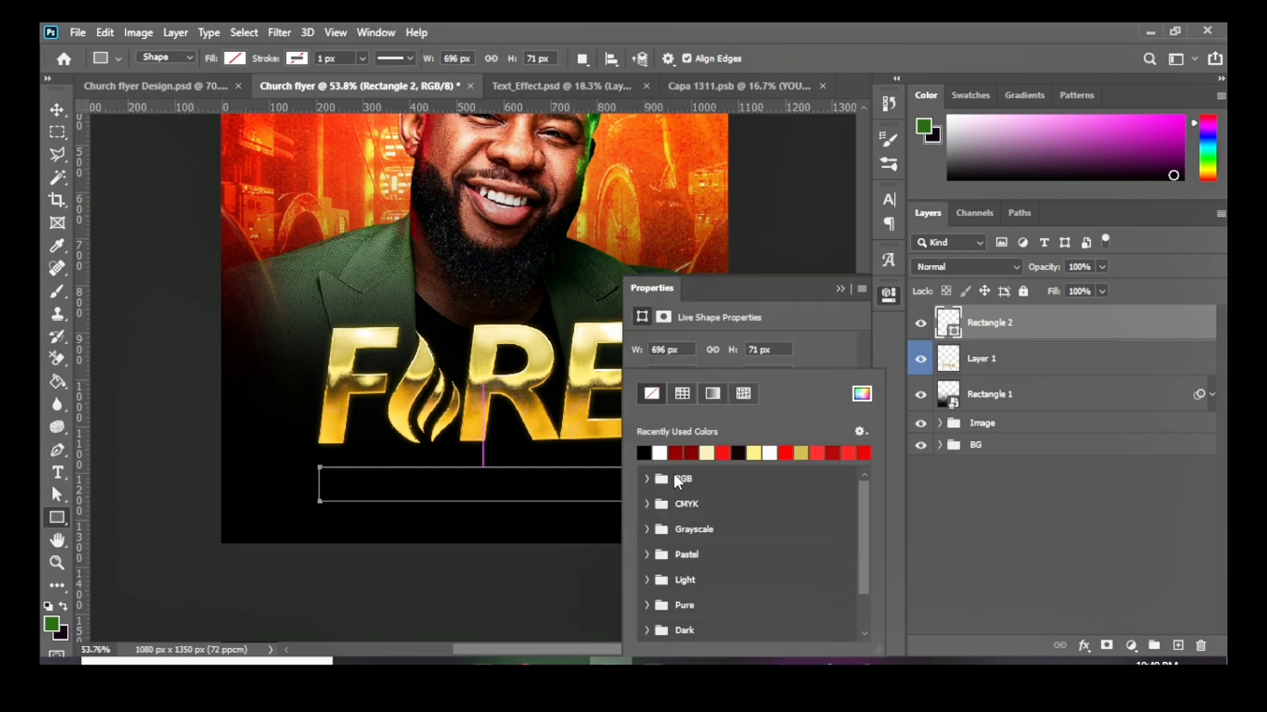
click(661, 453)
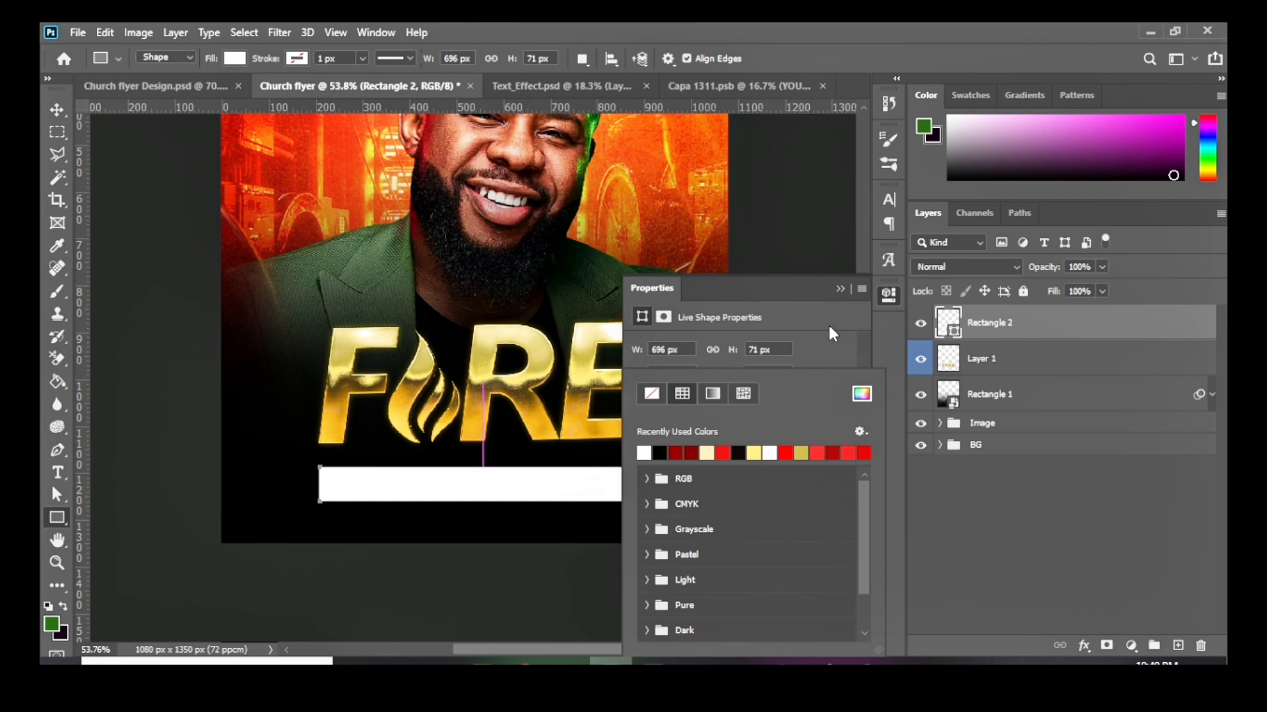
click(841, 288)
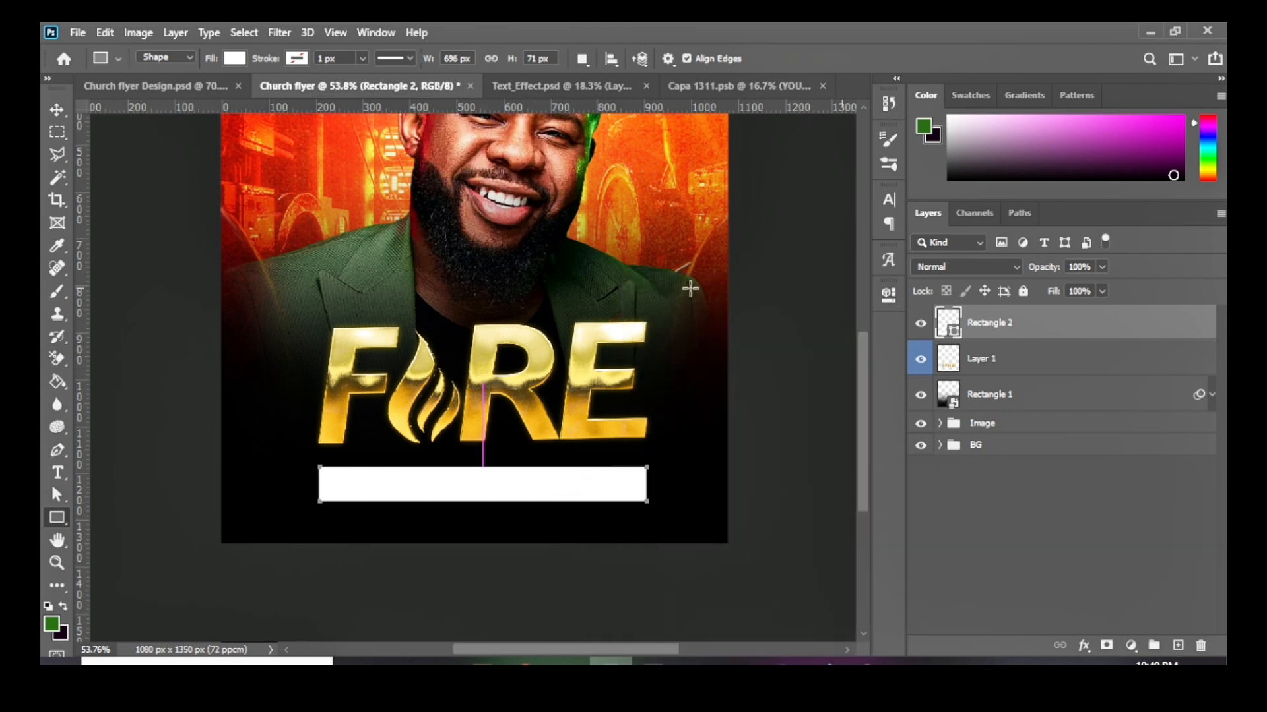
Step: Duplicate the white rectangle and narrow the copy to about 52% width, keeping its left edge in place
click(61, 113)
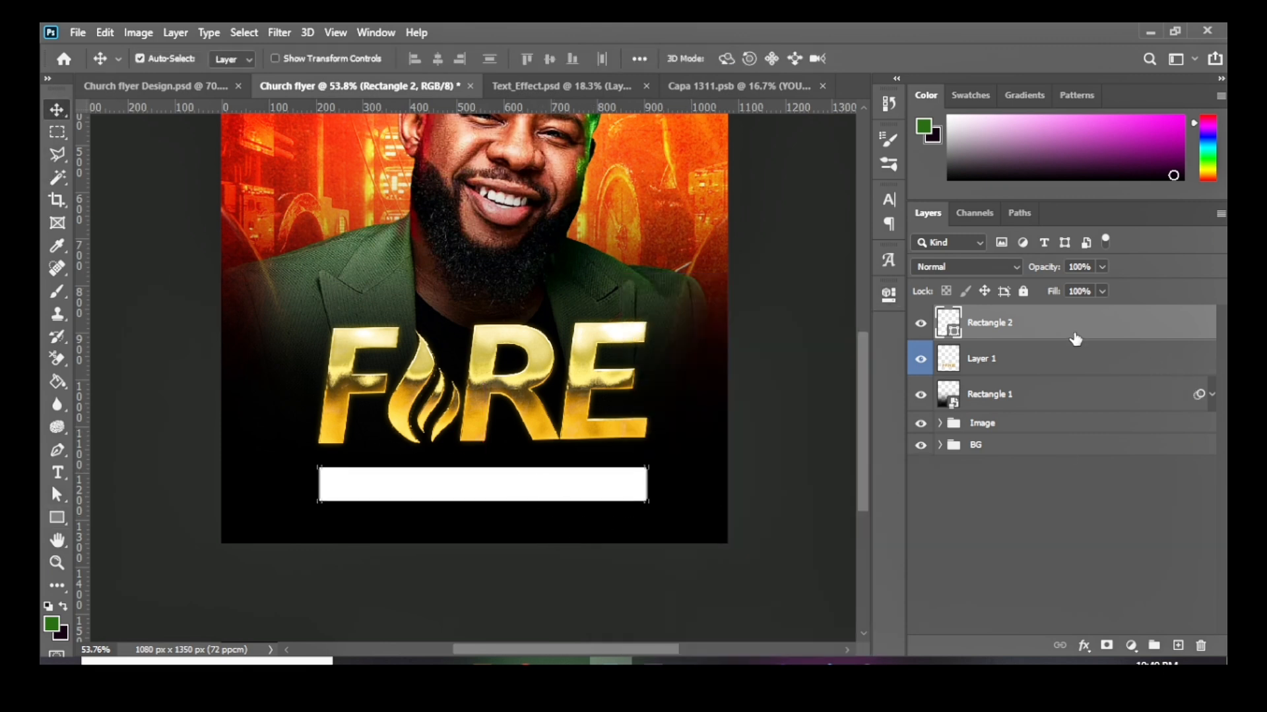
key(ctrl+j)
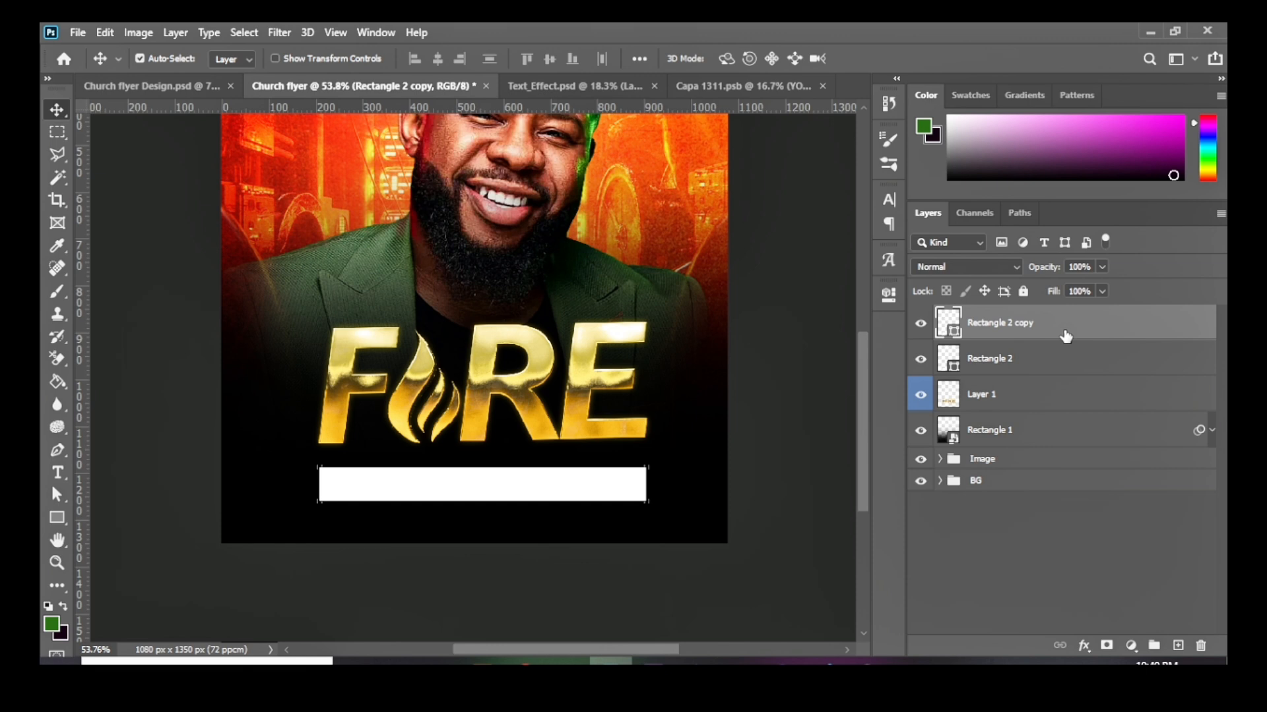
key(t)
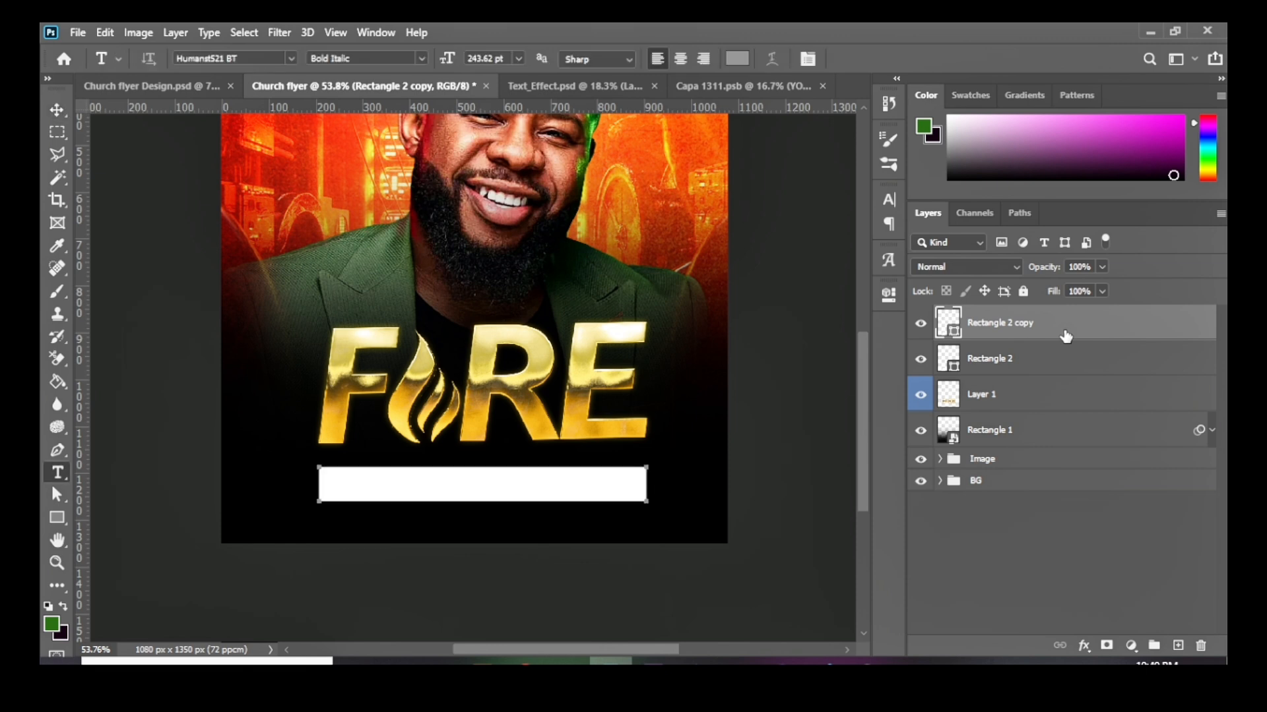
scroll(769, 481, up, 4)
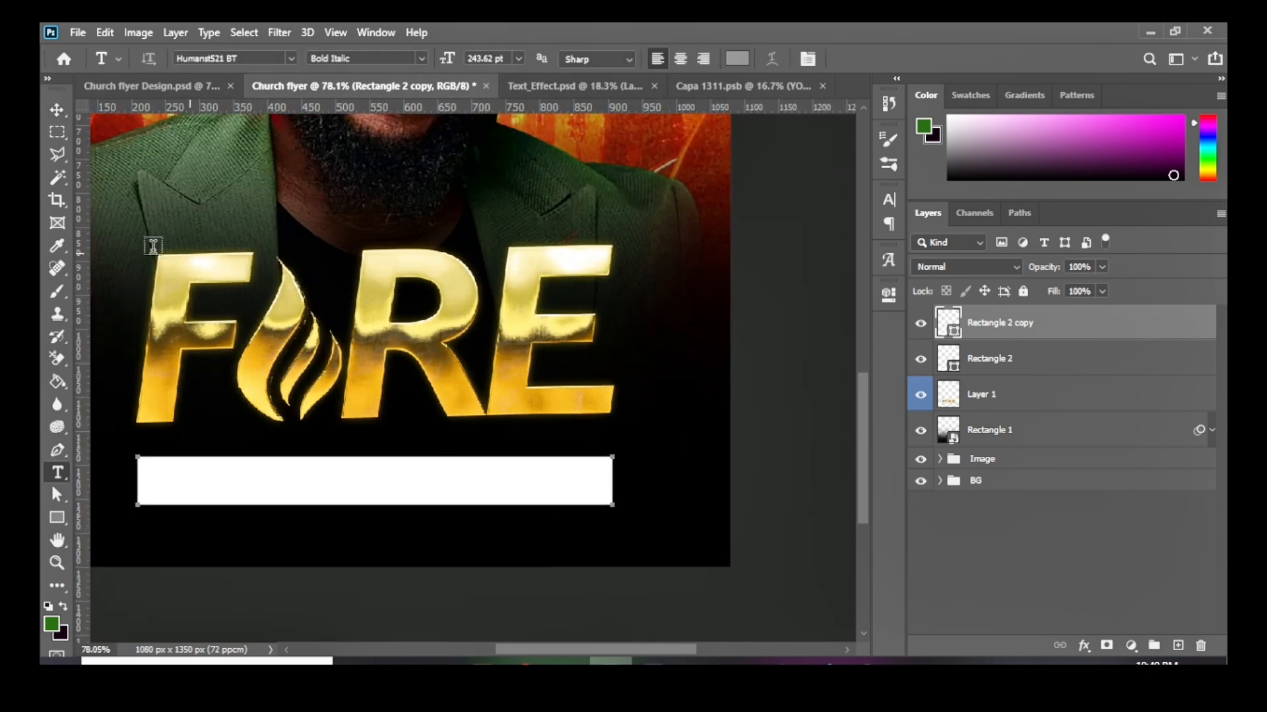
click(55, 114)
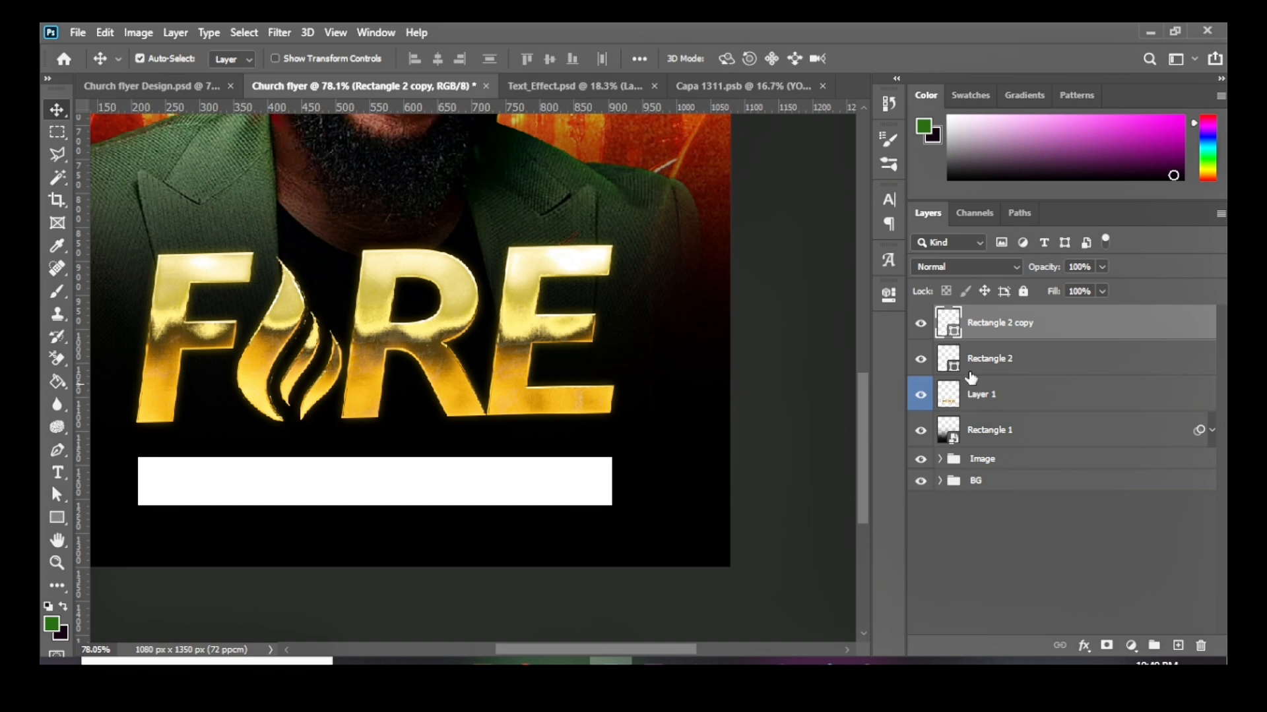
key(ctrl+t)
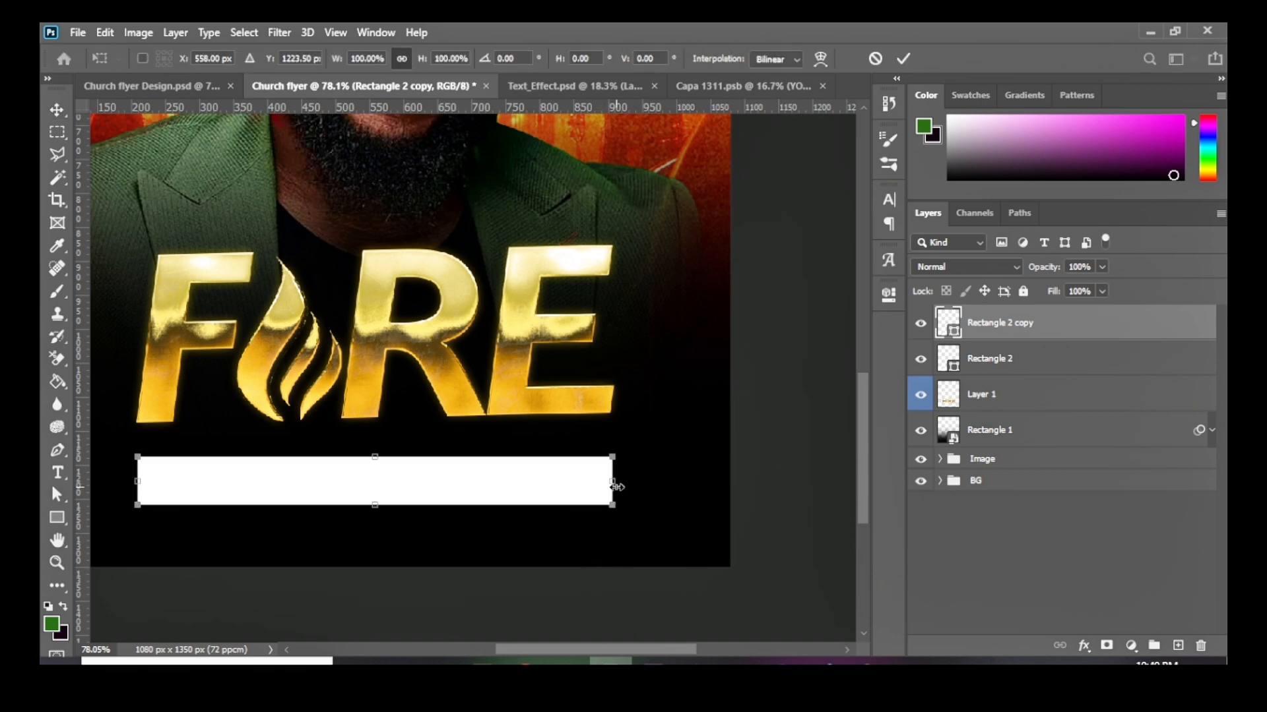
drag(617, 486, 392, 485)
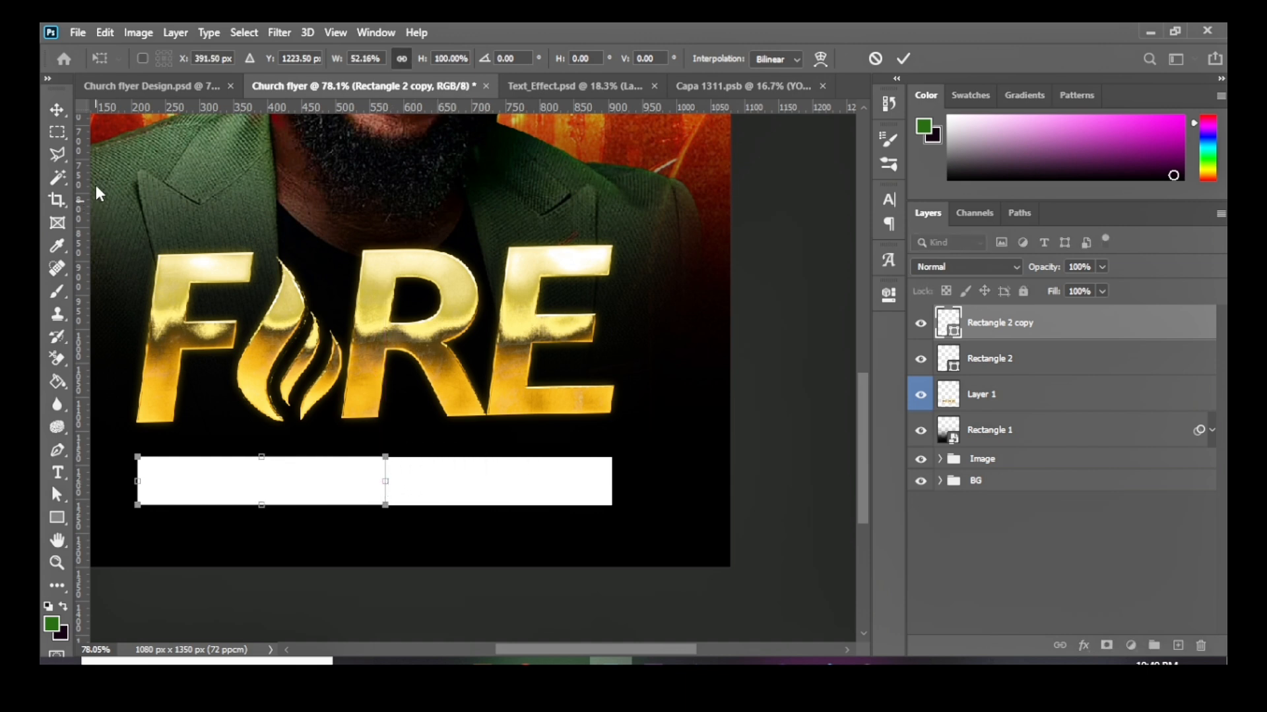
click(62, 113)
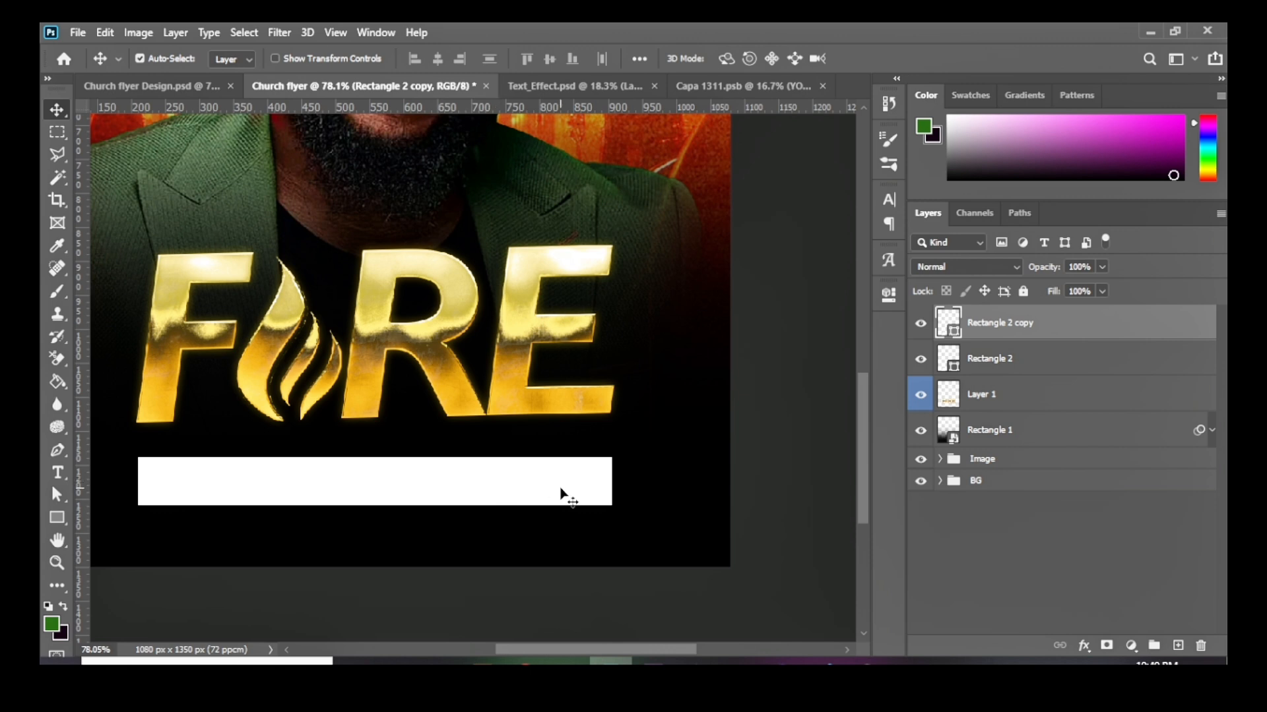
Step: Set the fill colour of the narrowed rectangle copy to ff0000
double_click(953, 336)
text(ff0000)
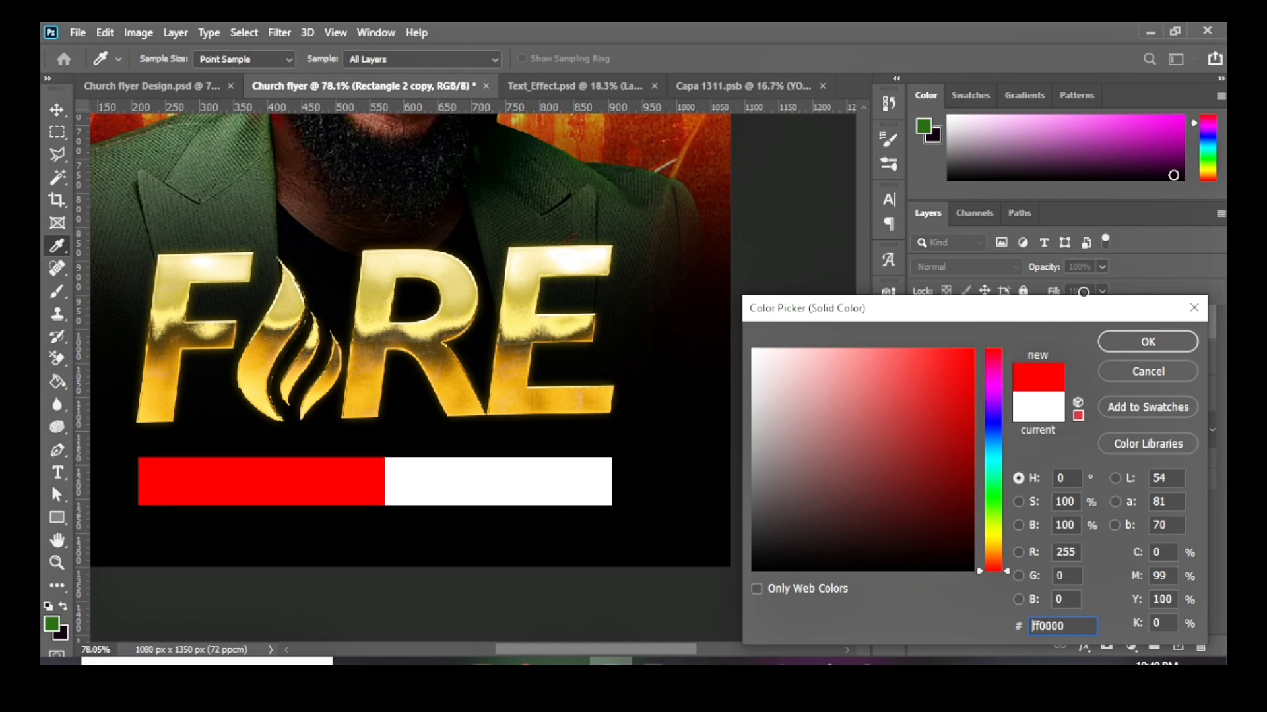
click(1161, 336)
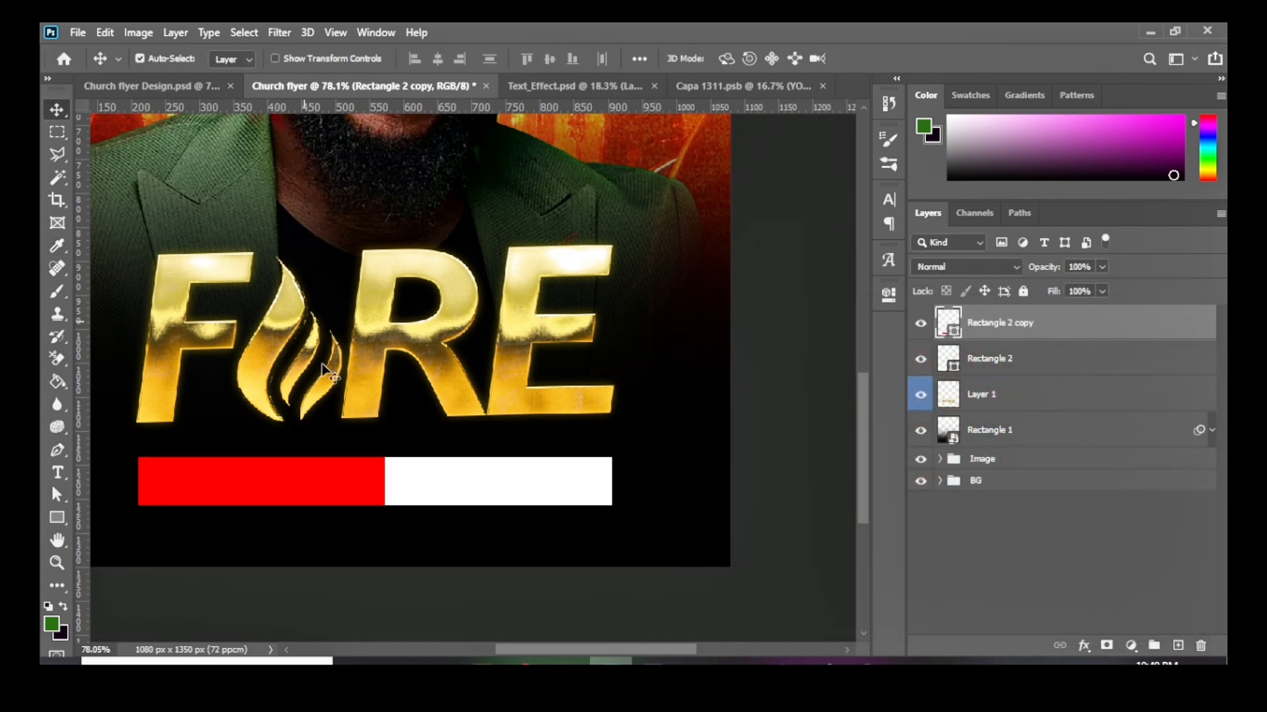
Step: Check the white and red halves of the bar and compare them with the Church flyer Design.psd reference
click(489, 484)
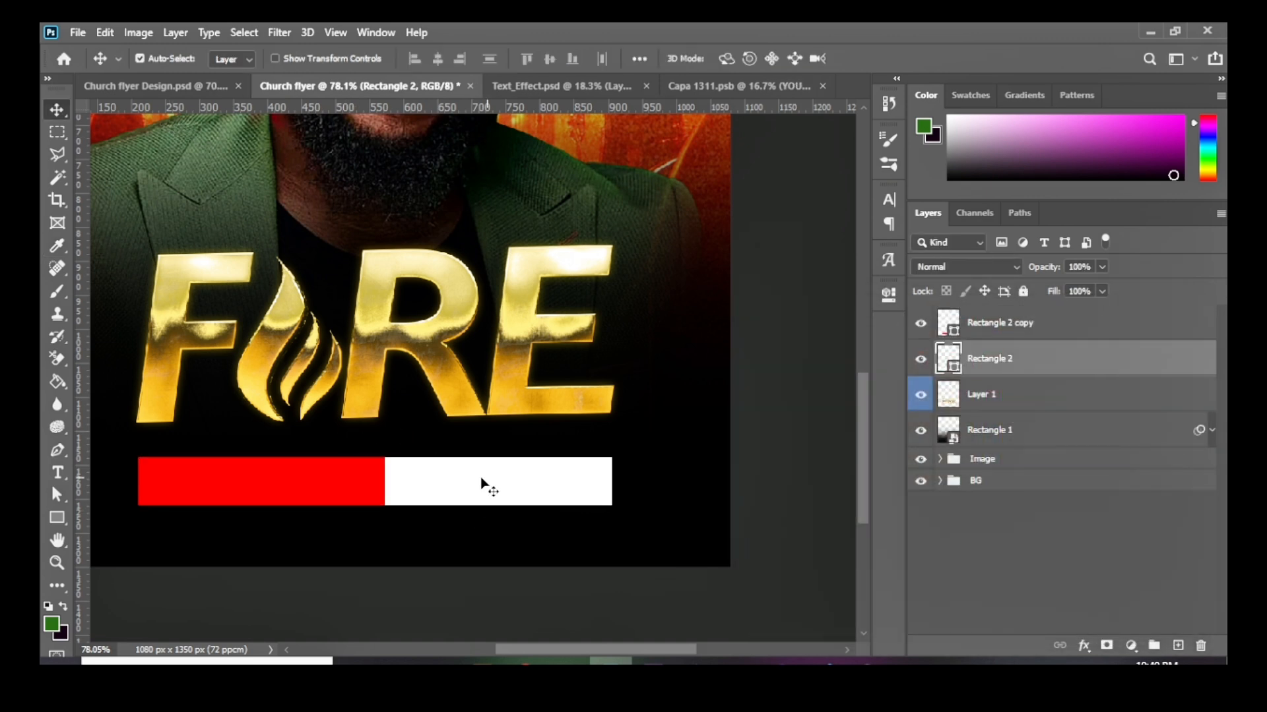
click(288, 491)
scroll(240, 290, down, 1)
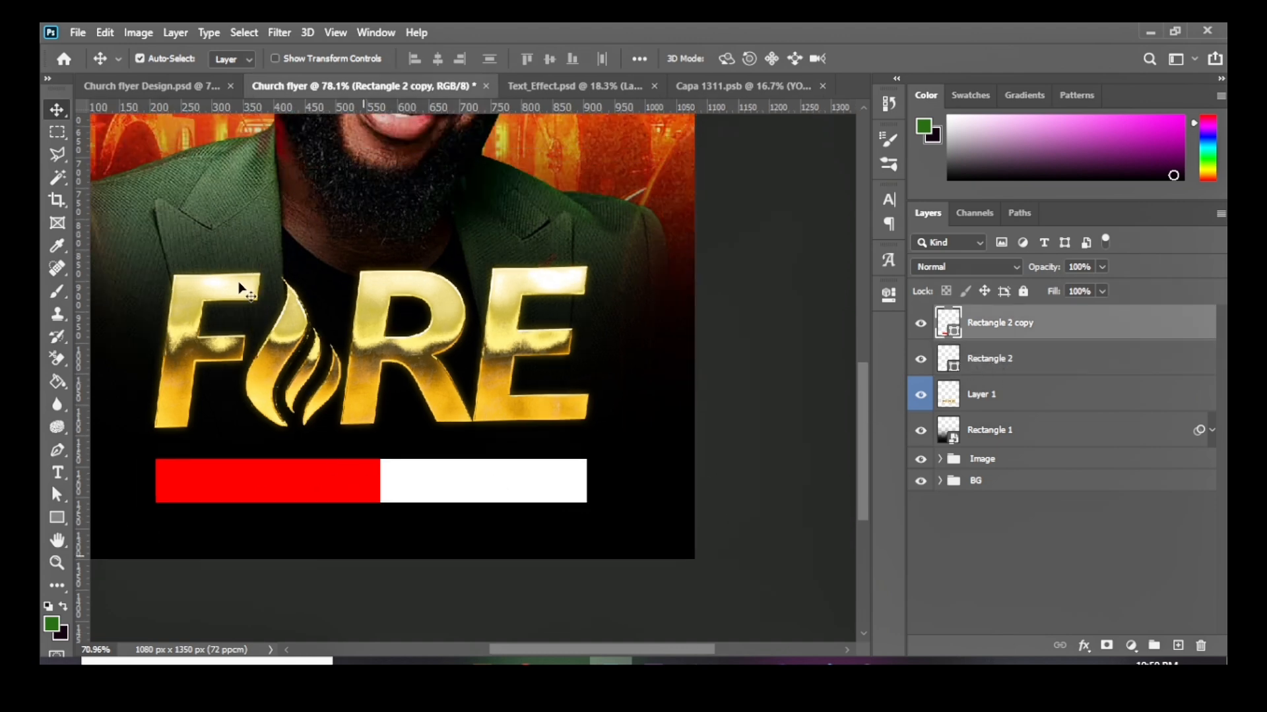
scroll(241, 290, down, 2)
click(169, 89)
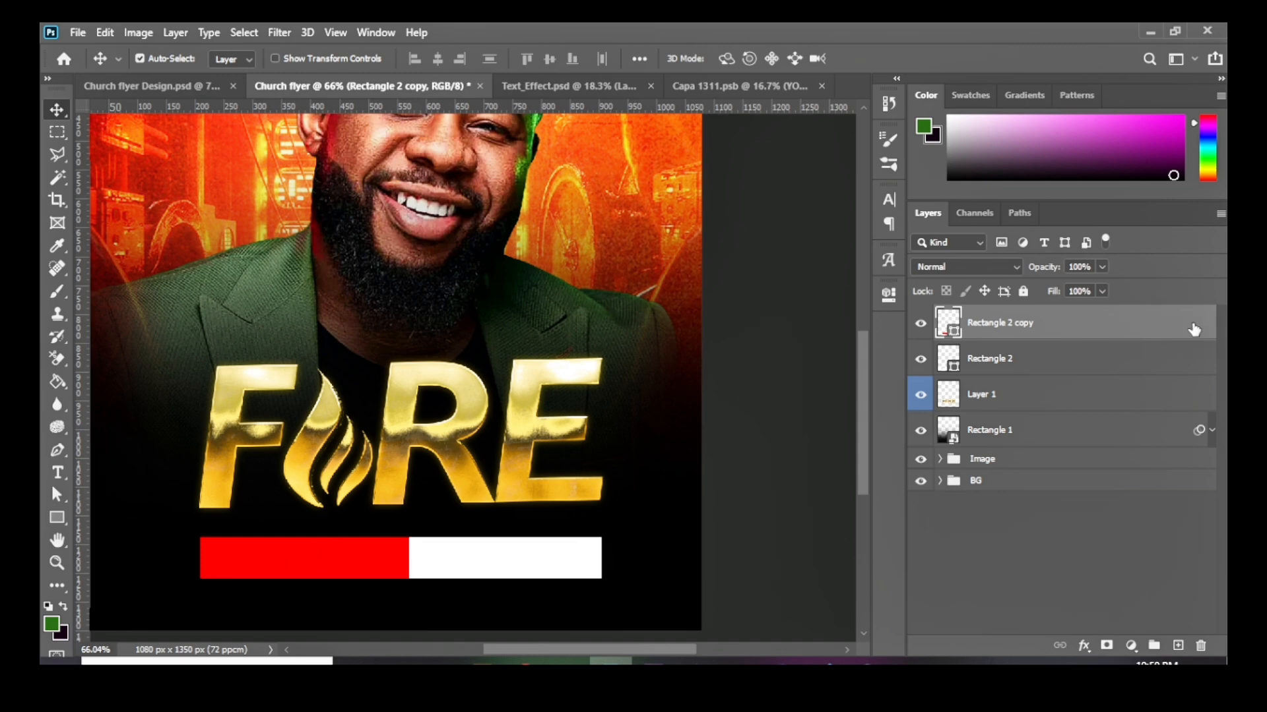
Step: Add a linear dark-to-bright red Gradient Overlay at -45° and 150% scale to the red half of the bar
double_click(926, 315)
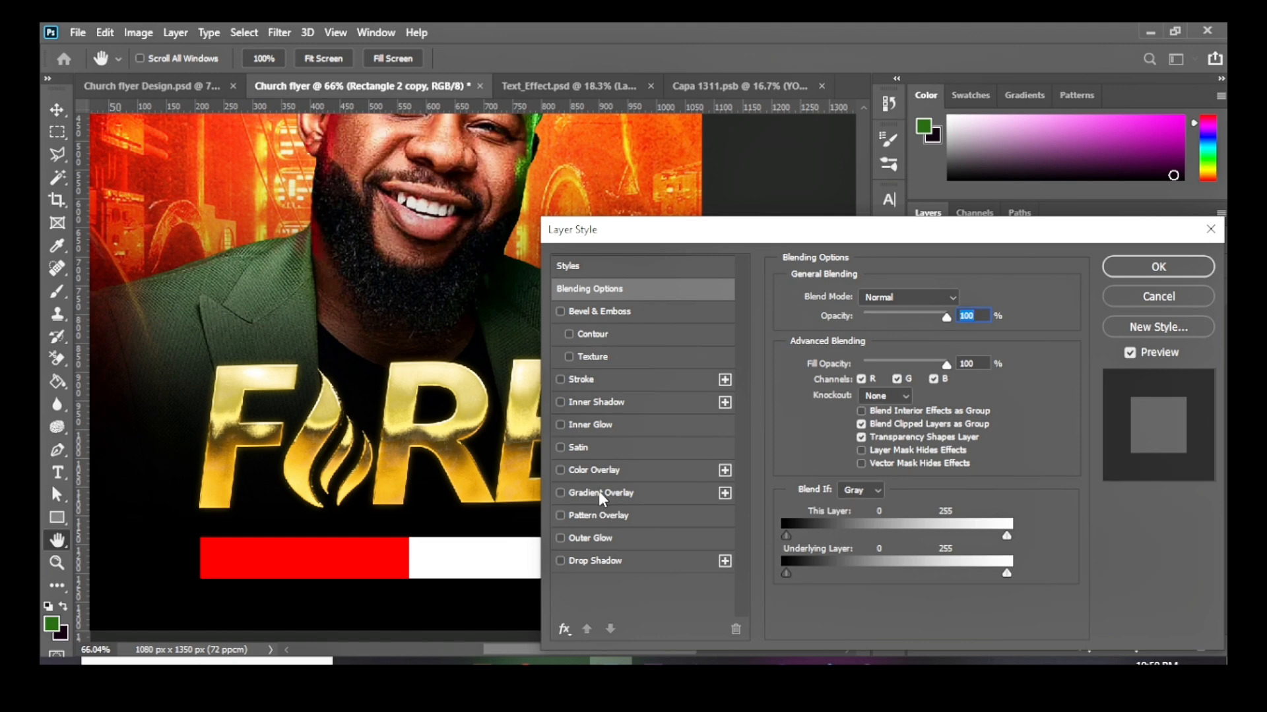
click(597, 493)
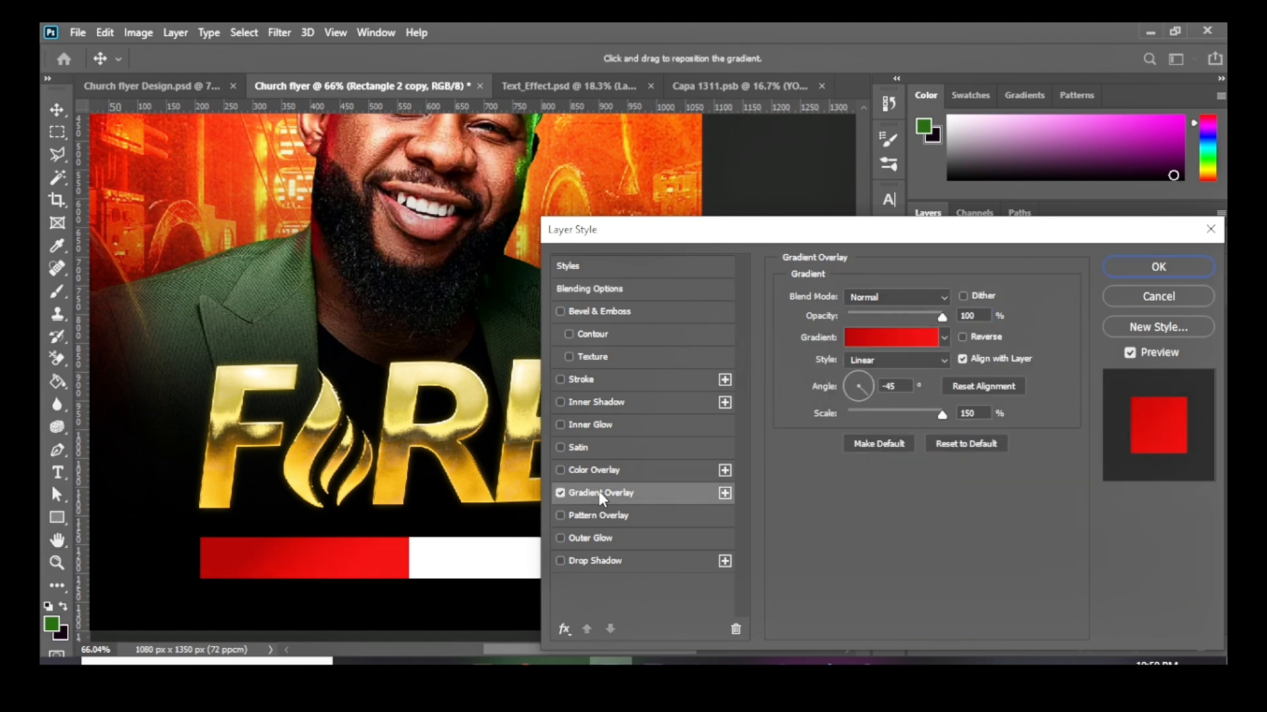
click(892, 340)
click(762, 487)
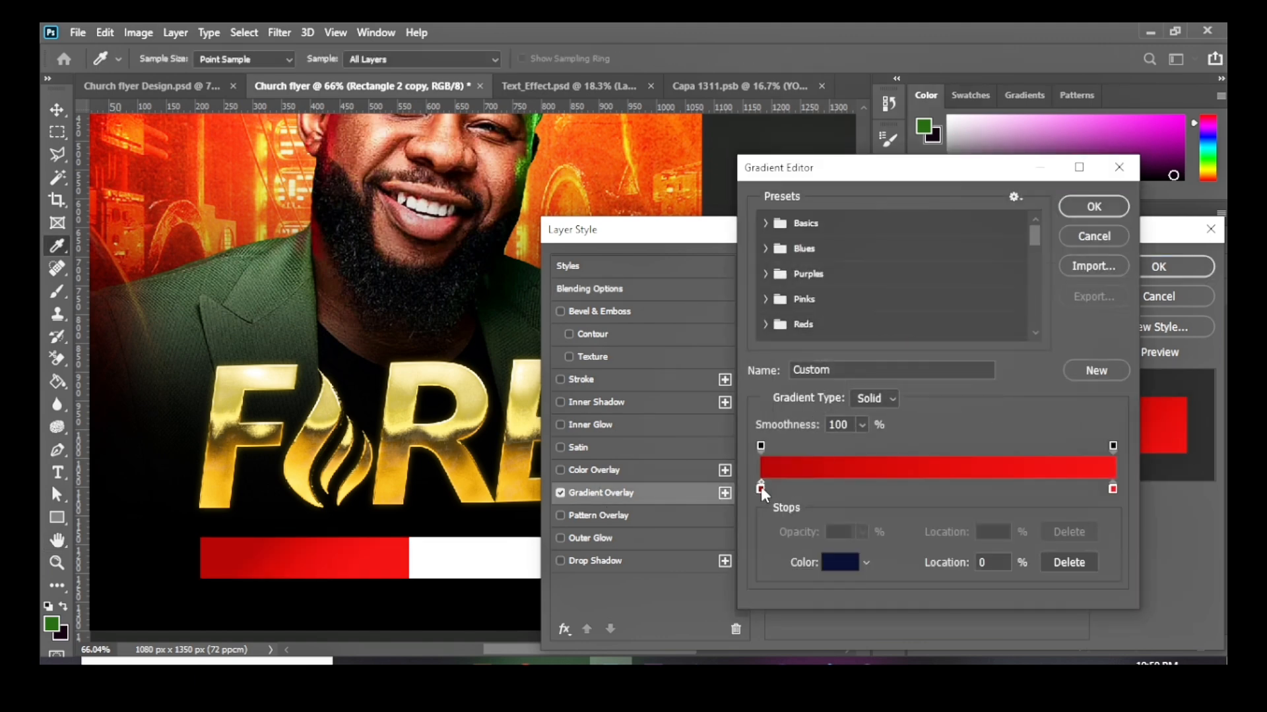
double_click(761, 487)
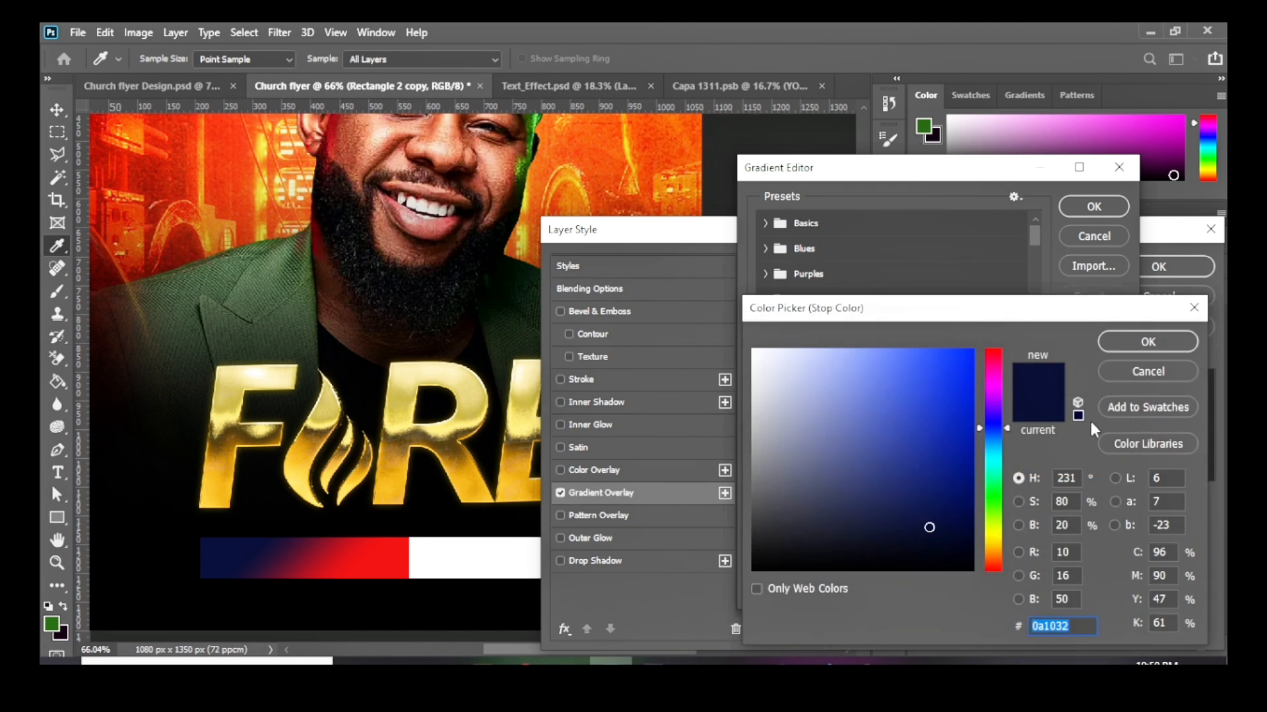
click(1162, 370)
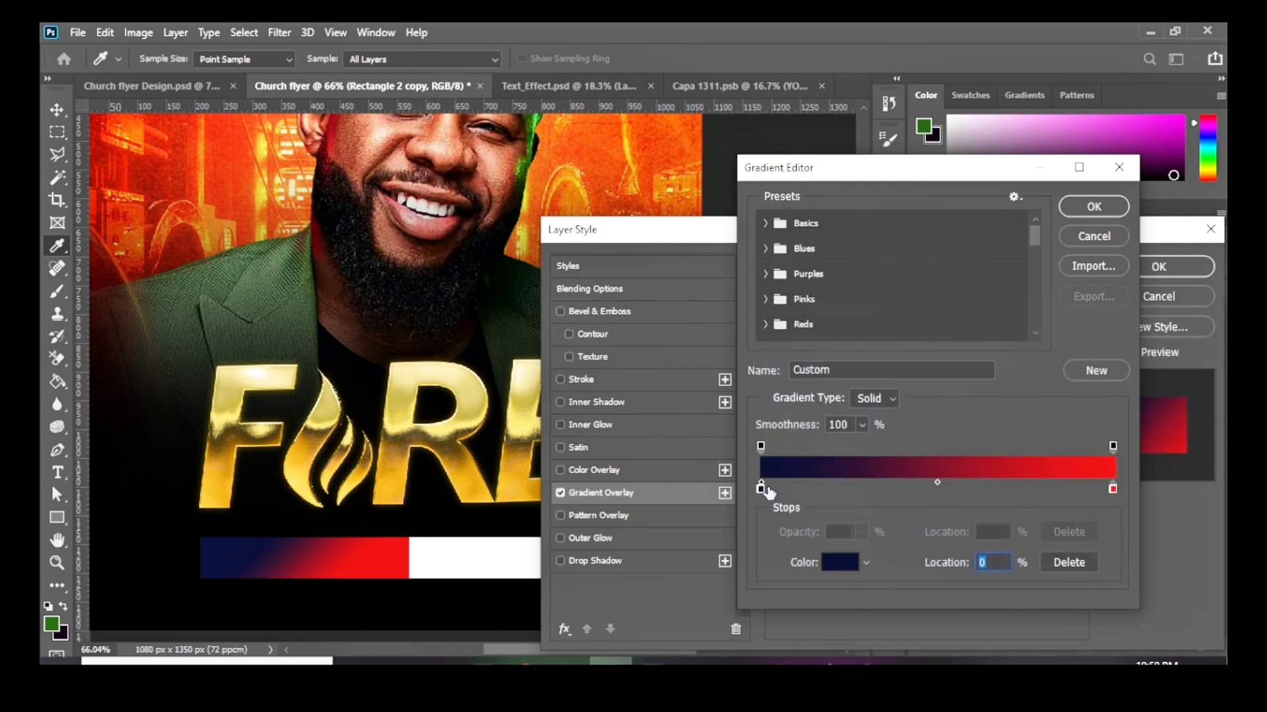
click(1115, 242)
click(890, 338)
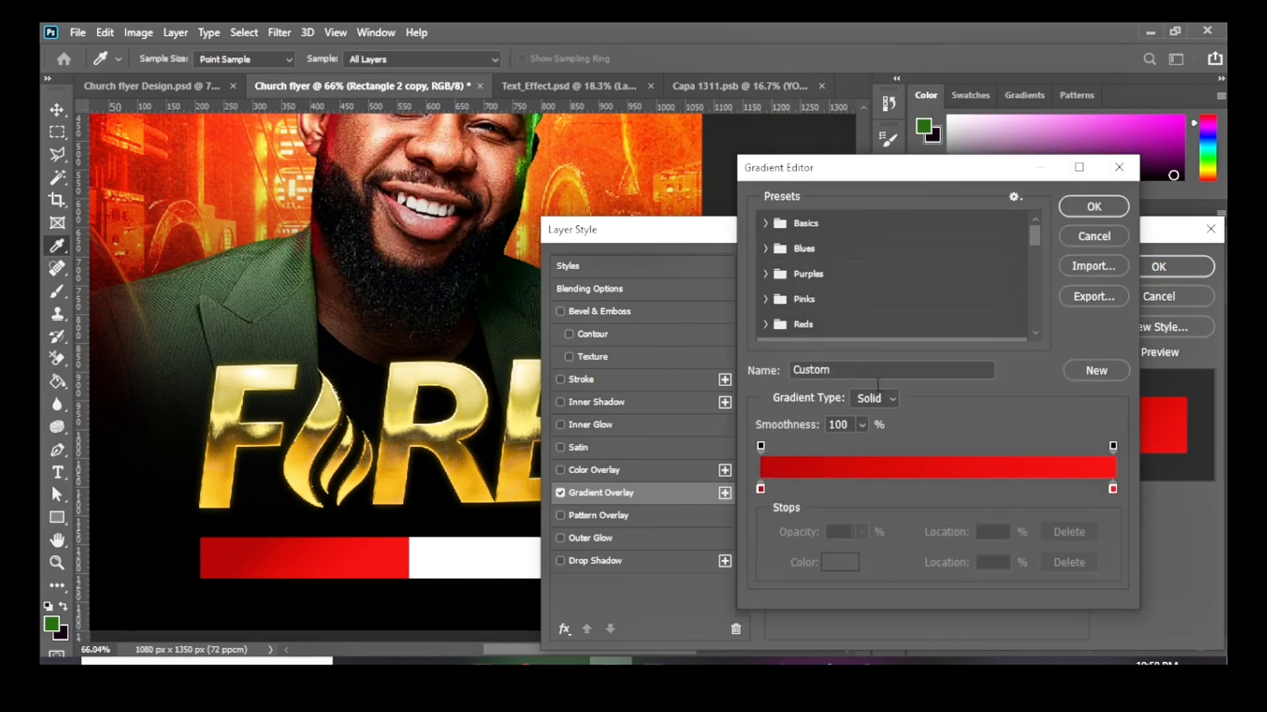
click(761, 490)
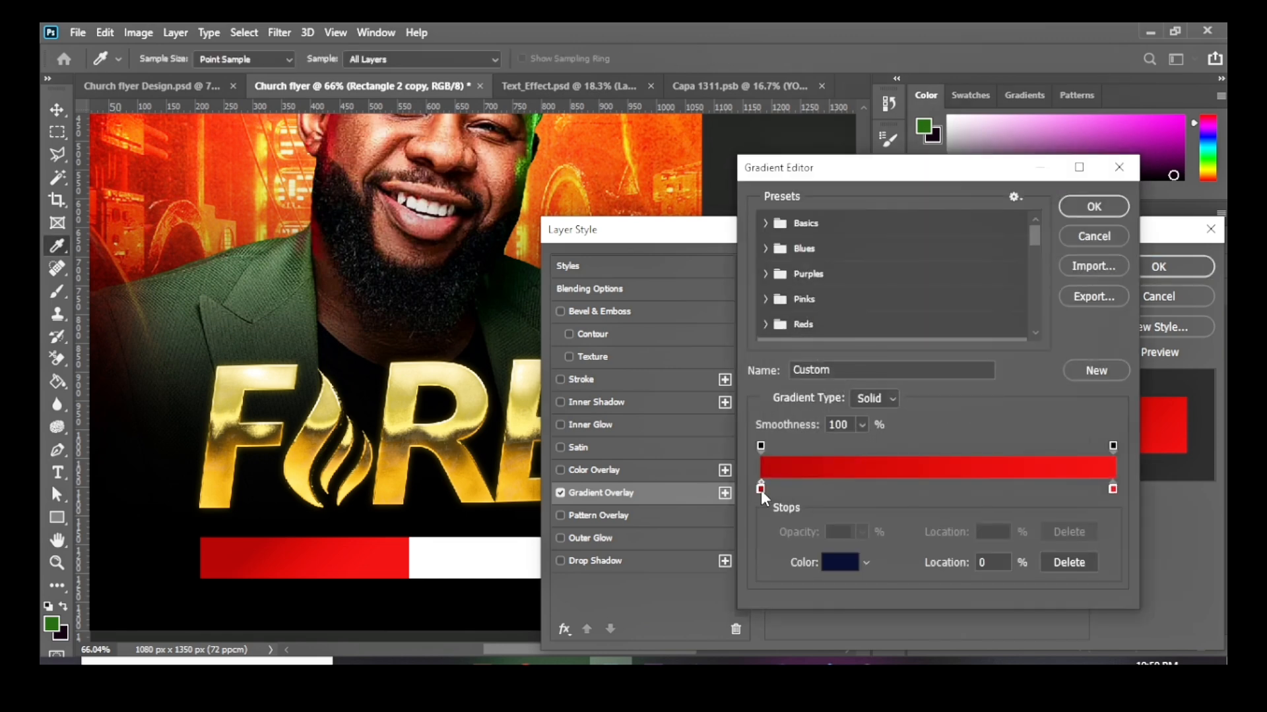
click(1102, 231)
Step: Inspect the colours of the red gradient's start and end stops, then apply the Gradient Overlay
click(884, 338)
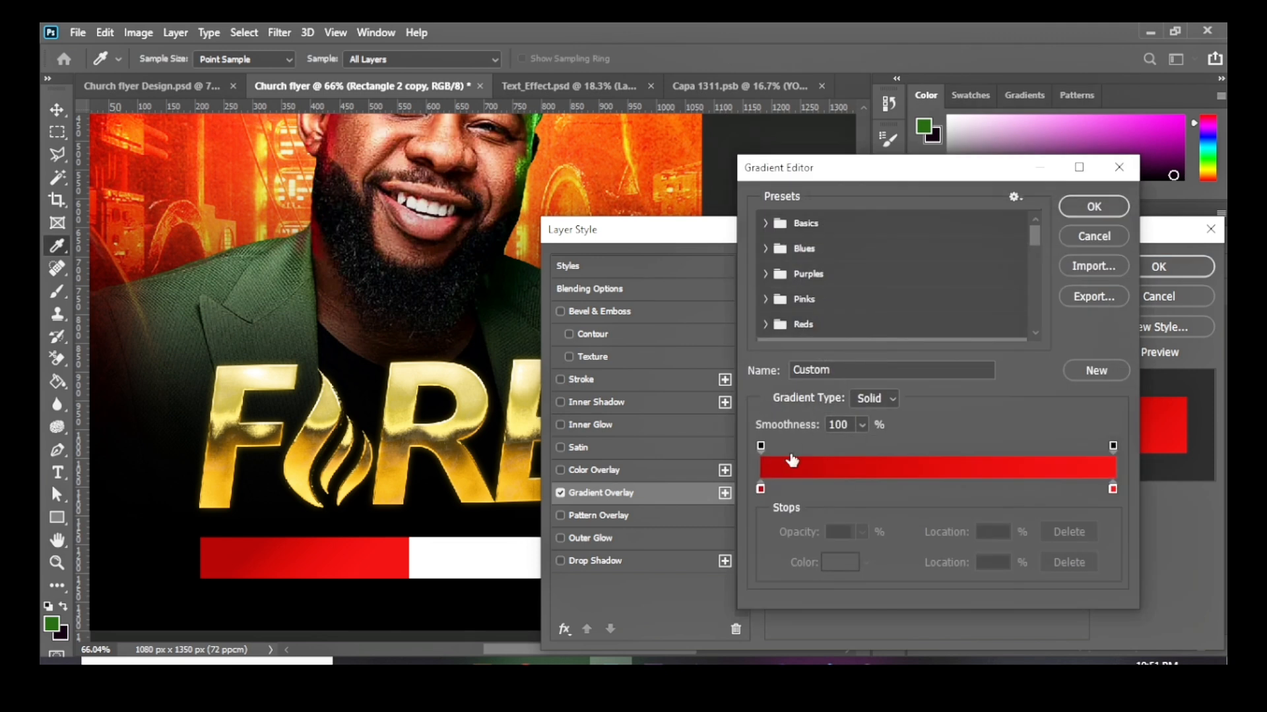
double_click(760, 490)
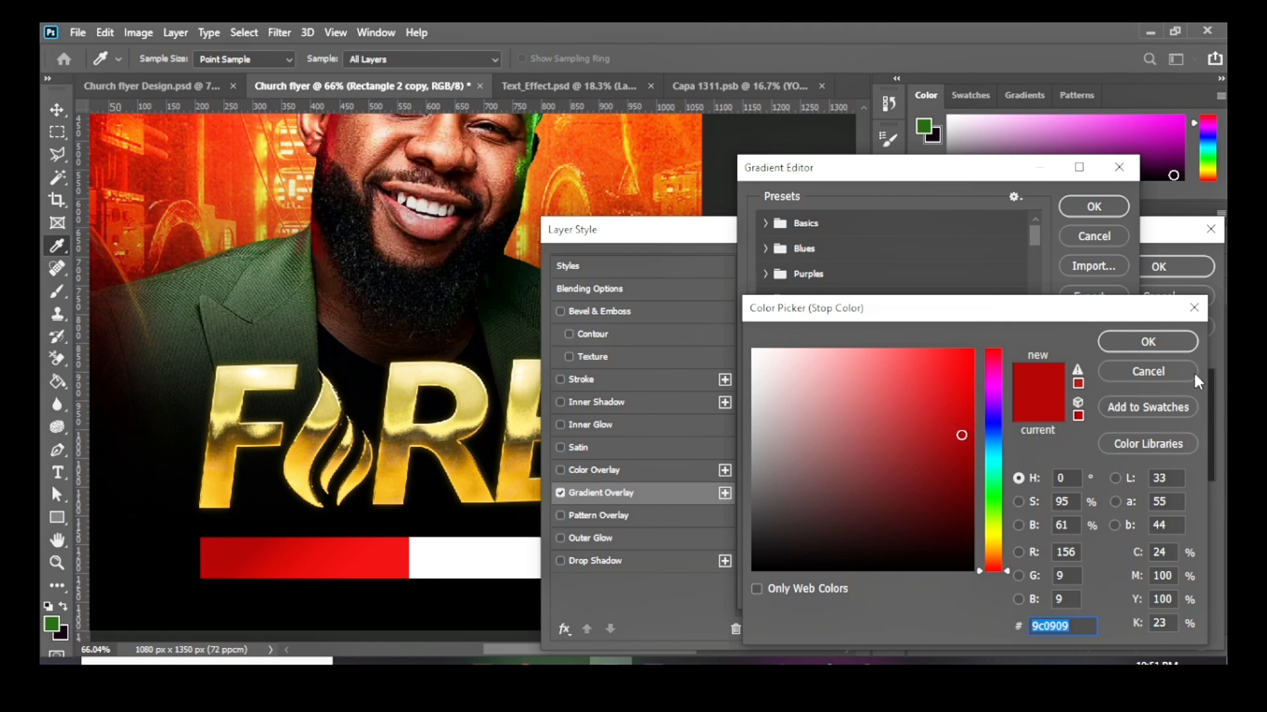
click(1162, 369)
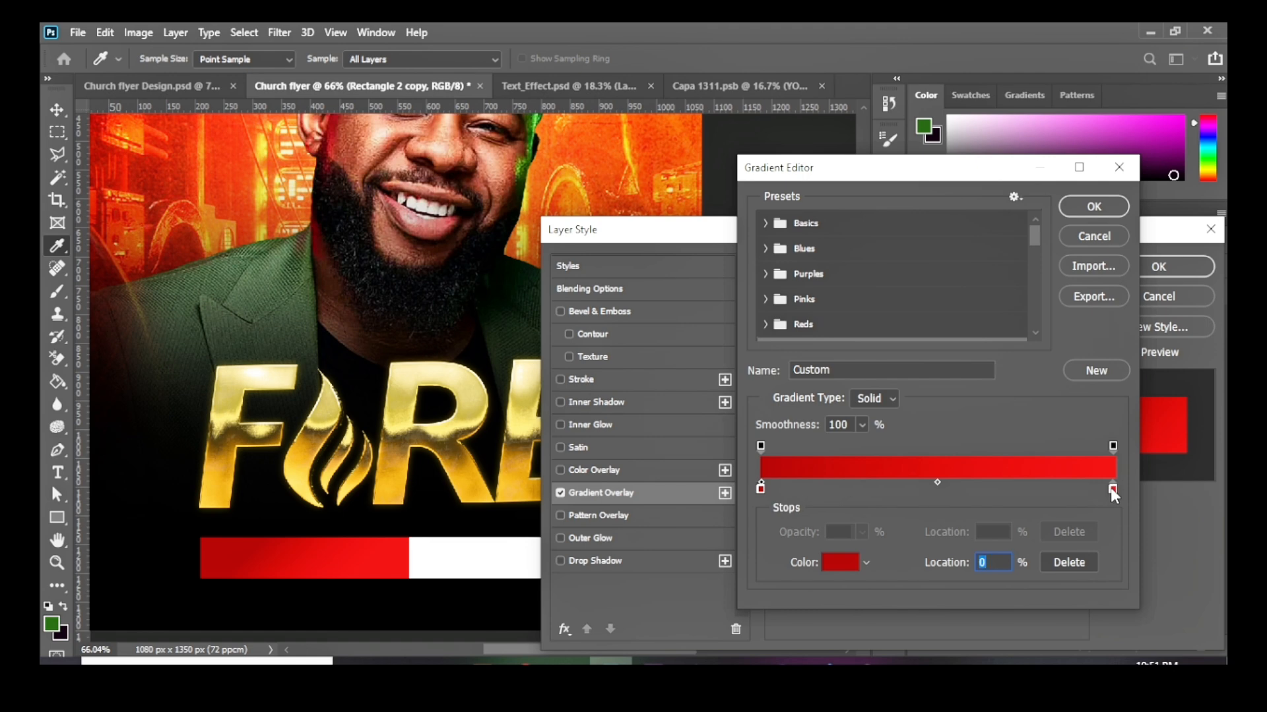
double_click(1112, 489)
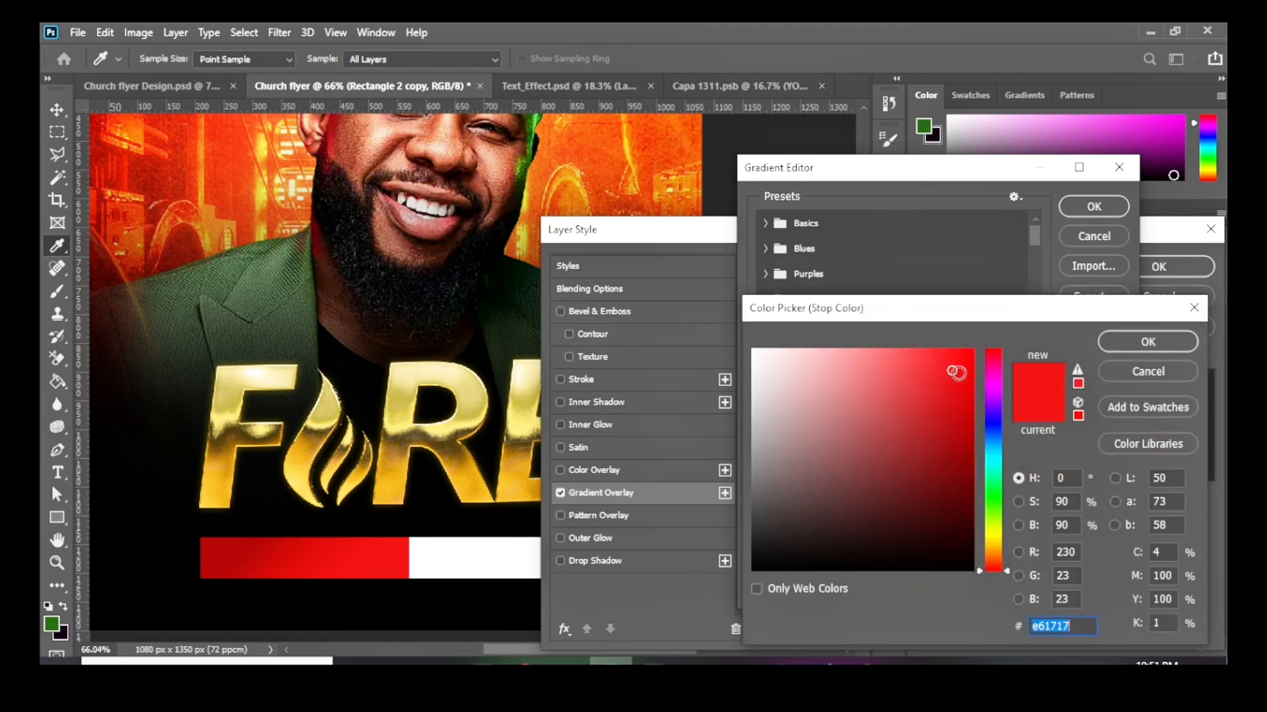
click(1154, 371)
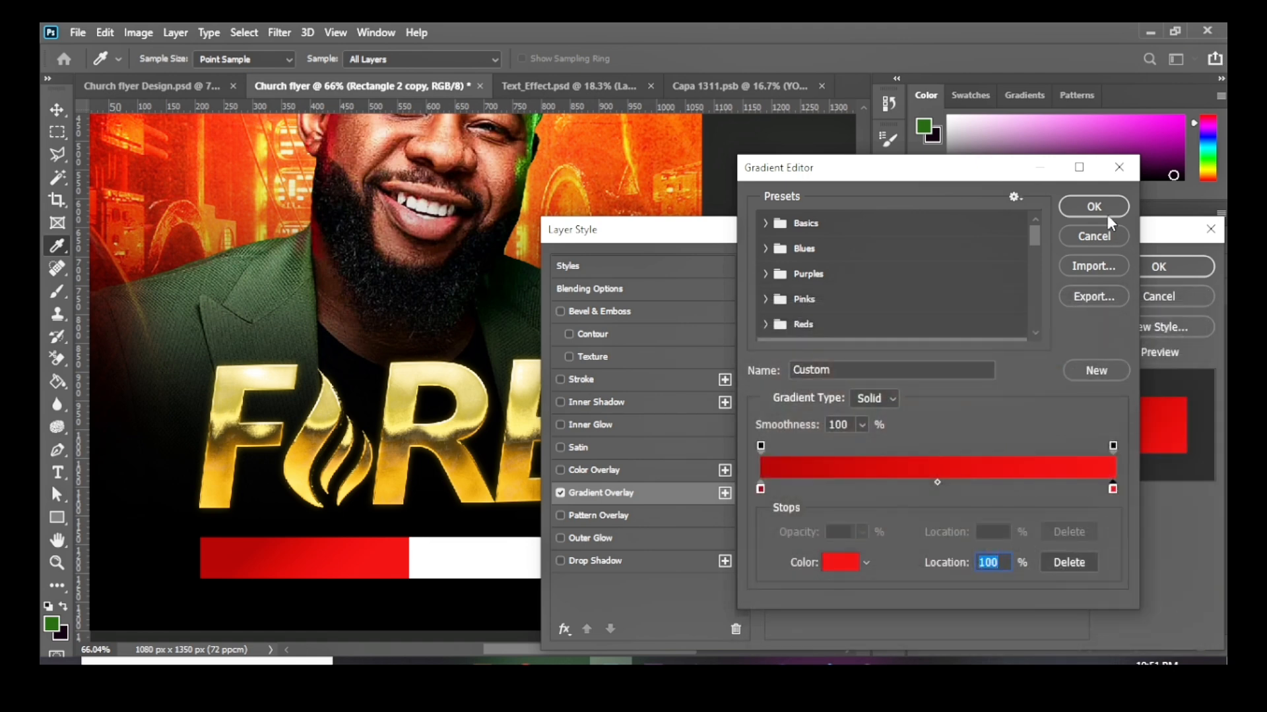
click(1105, 236)
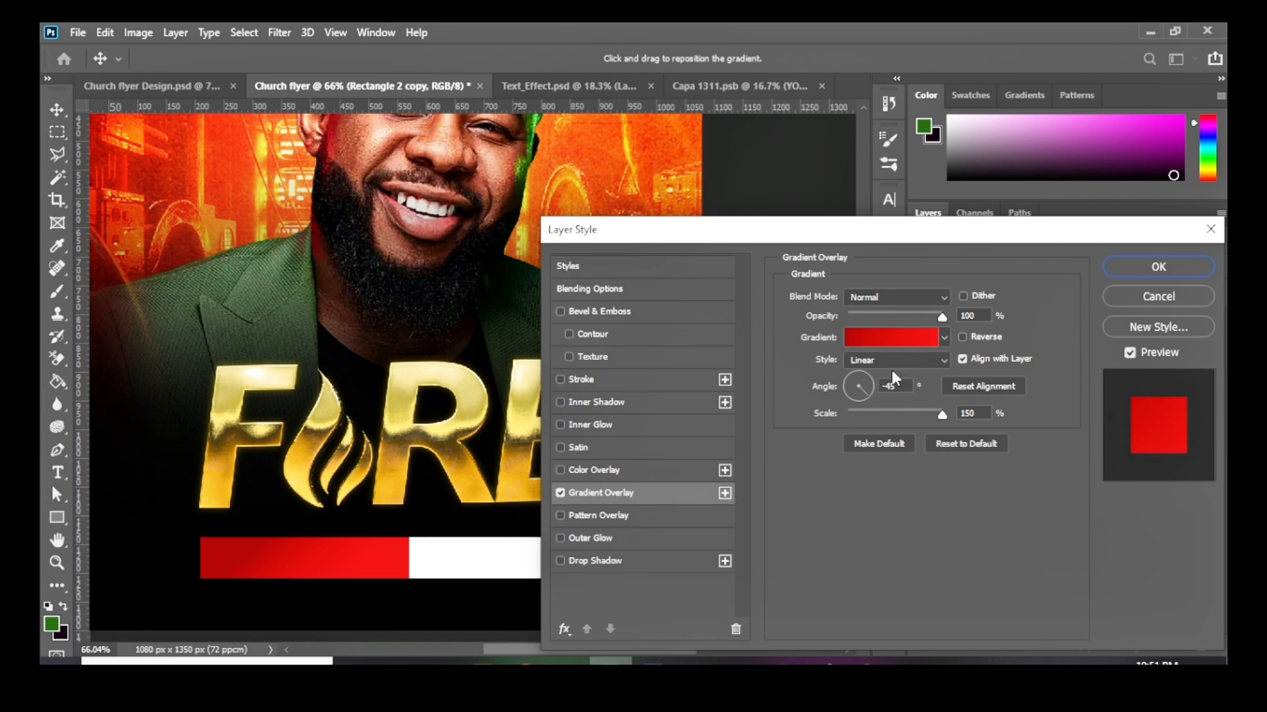
click(1137, 267)
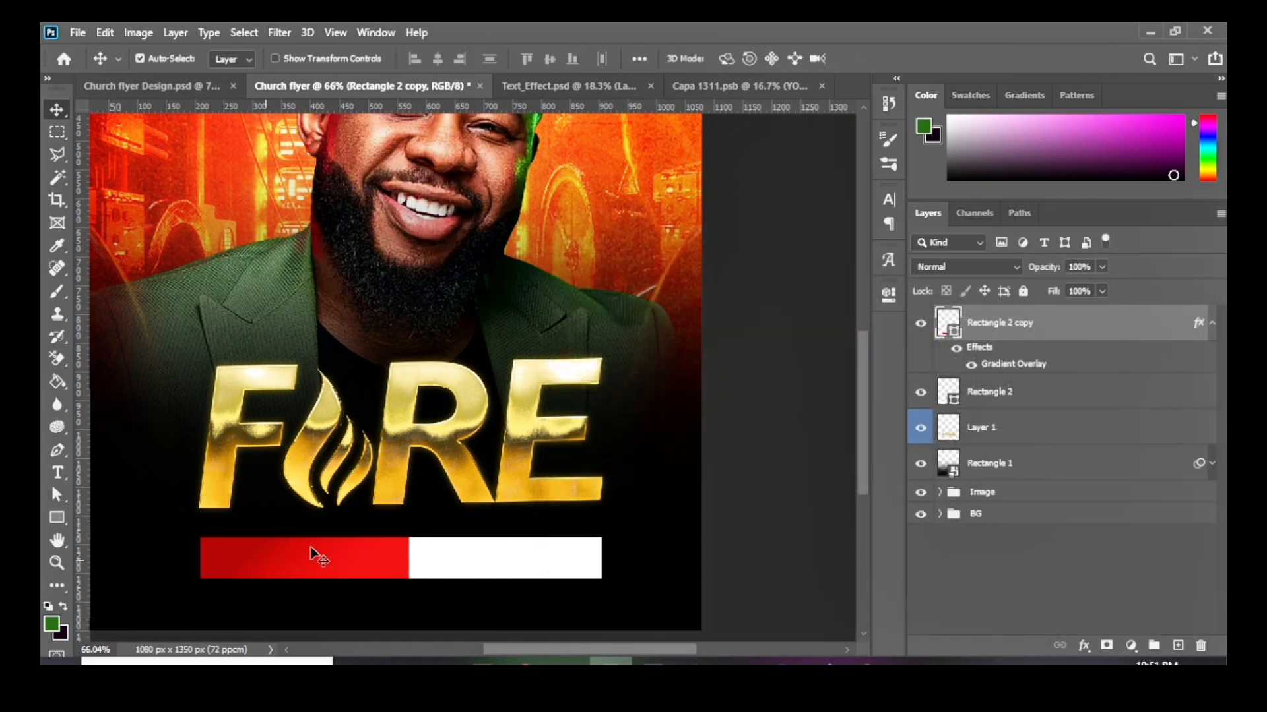
Step: Copy the 5th Dec. 2024 text from Church flyer Design.psd into Church flyer, centre it on the red half and check its font settings
scroll(219, 522, down, 1)
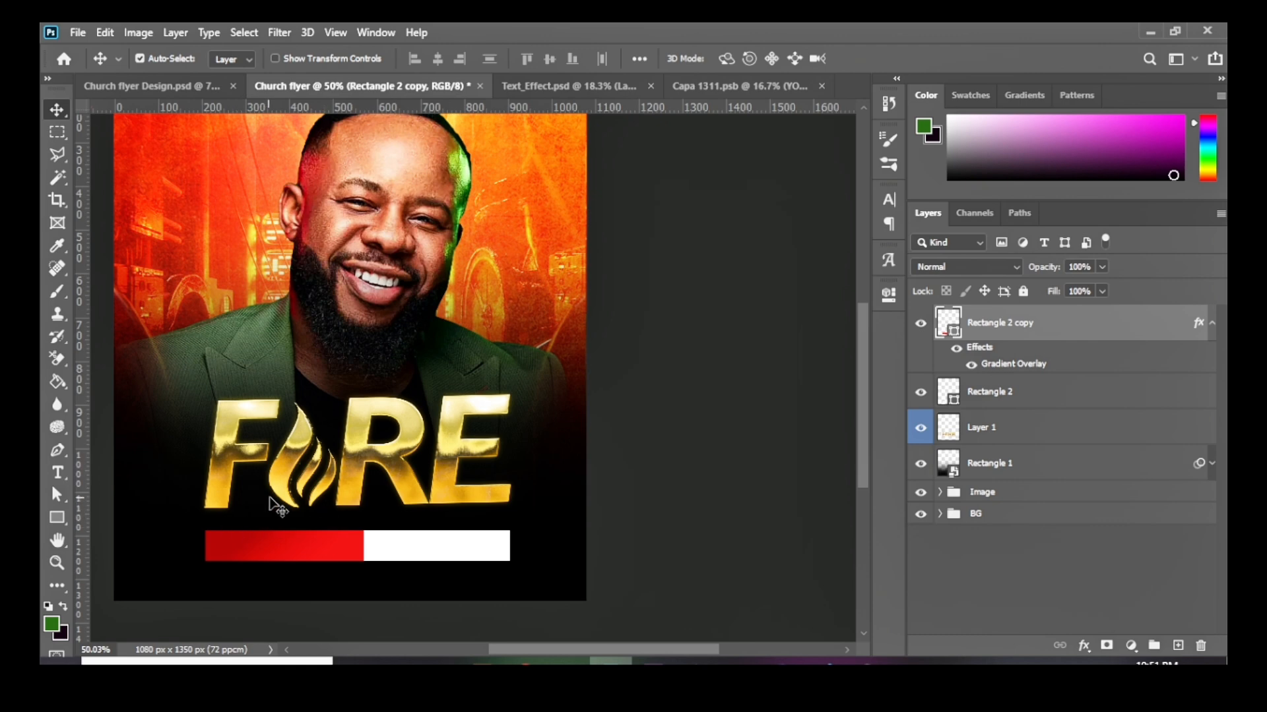
scroll(271, 524, down, 1)
click(152, 84)
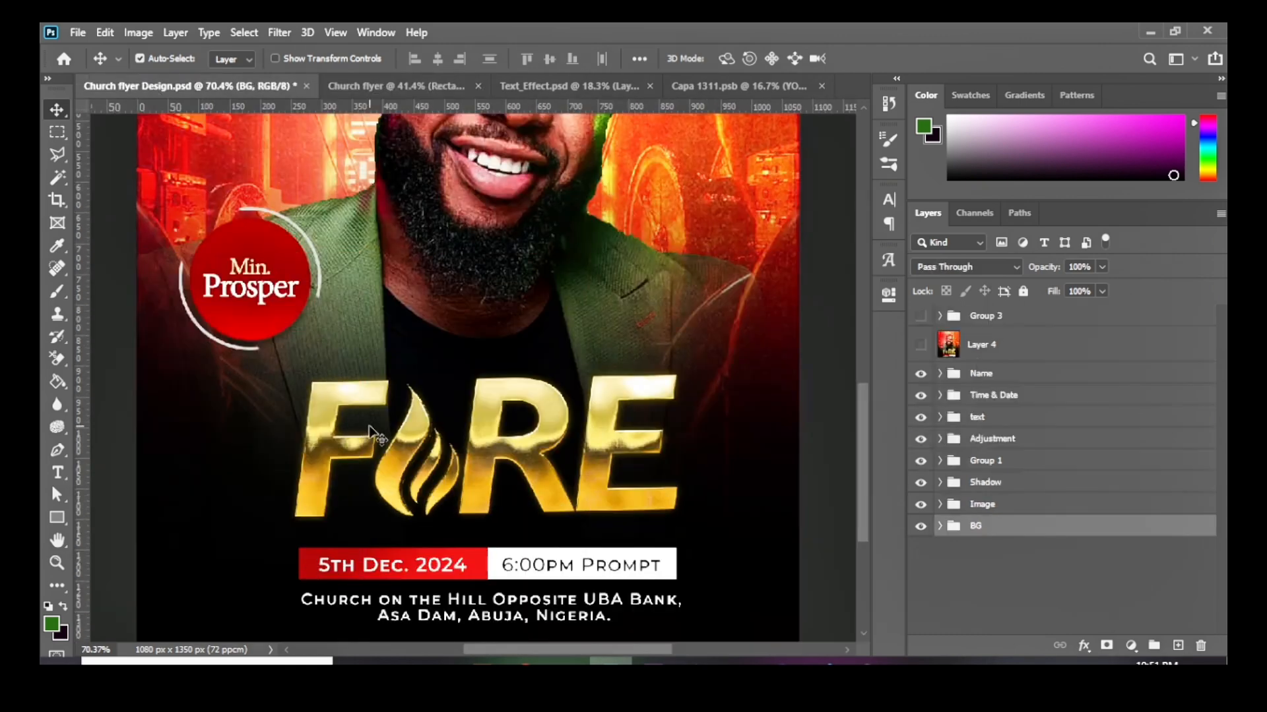
drag(381, 572, 414, 569)
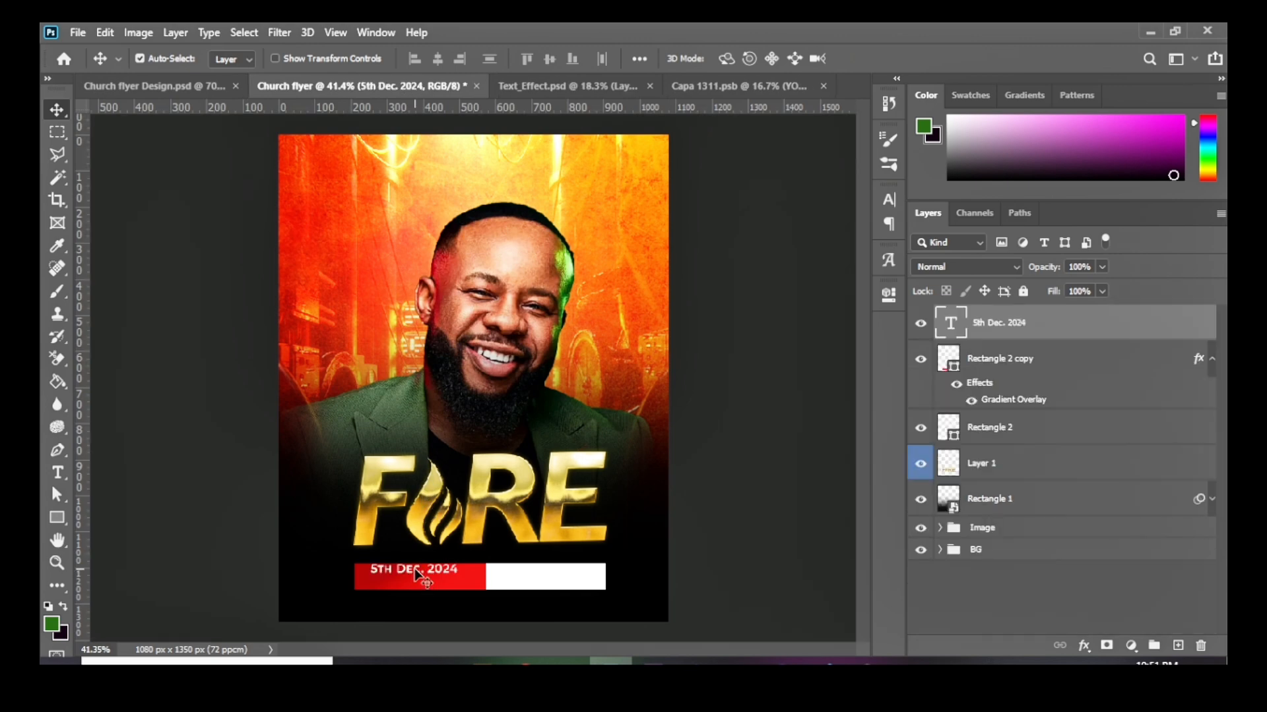
scroll(414, 568, up, 2)
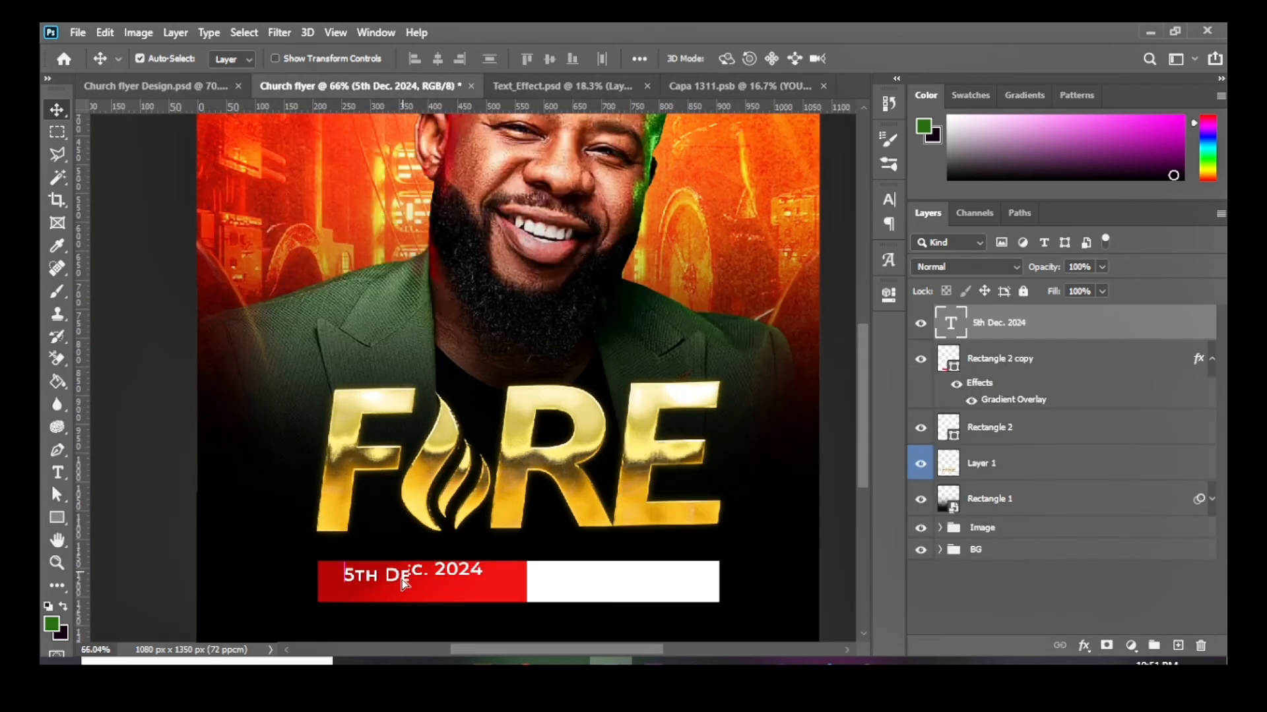
drag(402, 568, 402, 583)
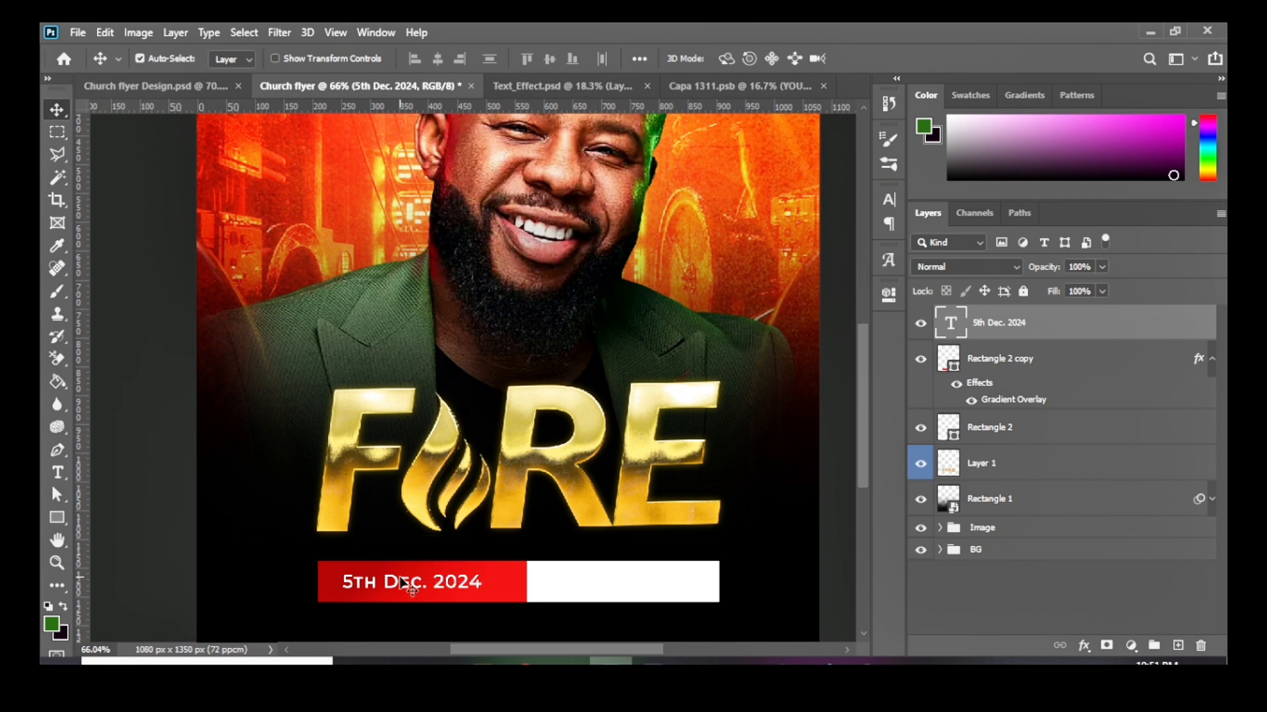
click(889, 201)
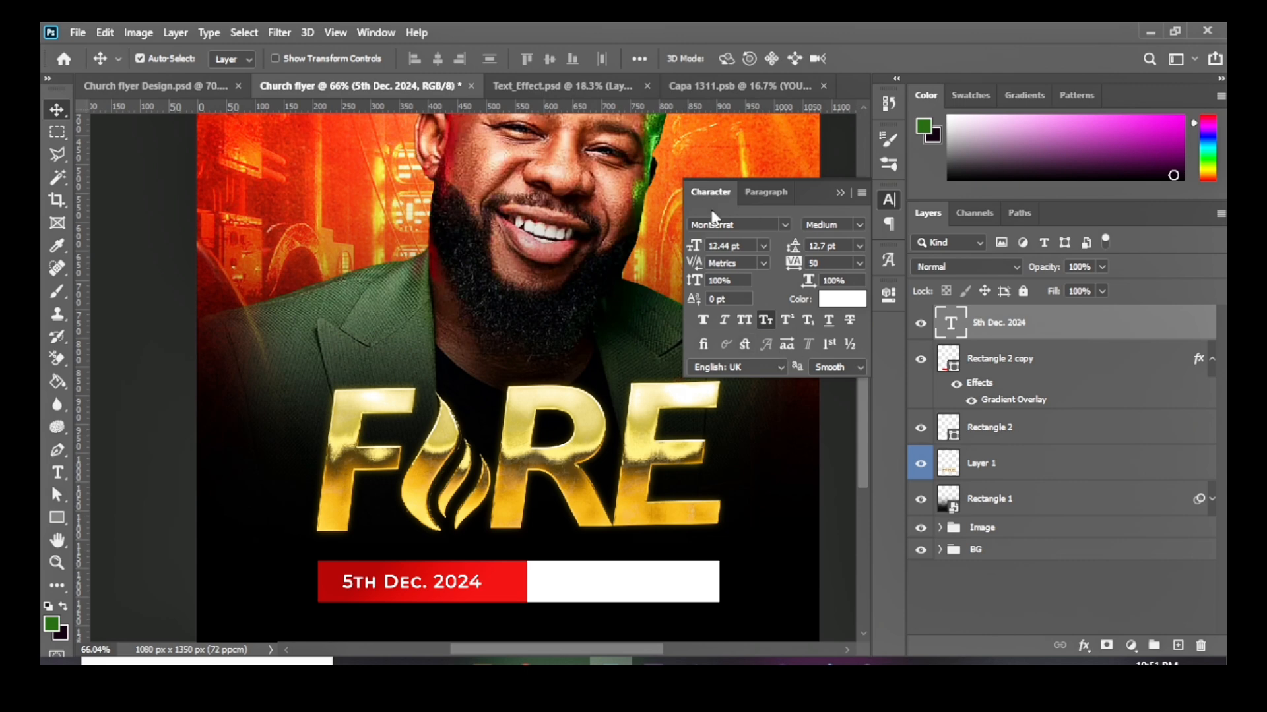
click(841, 193)
Step: Copy the 6:00pm Prompt text from Church flyer Design.psd and centre it on the white half of the bar
click(176, 88)
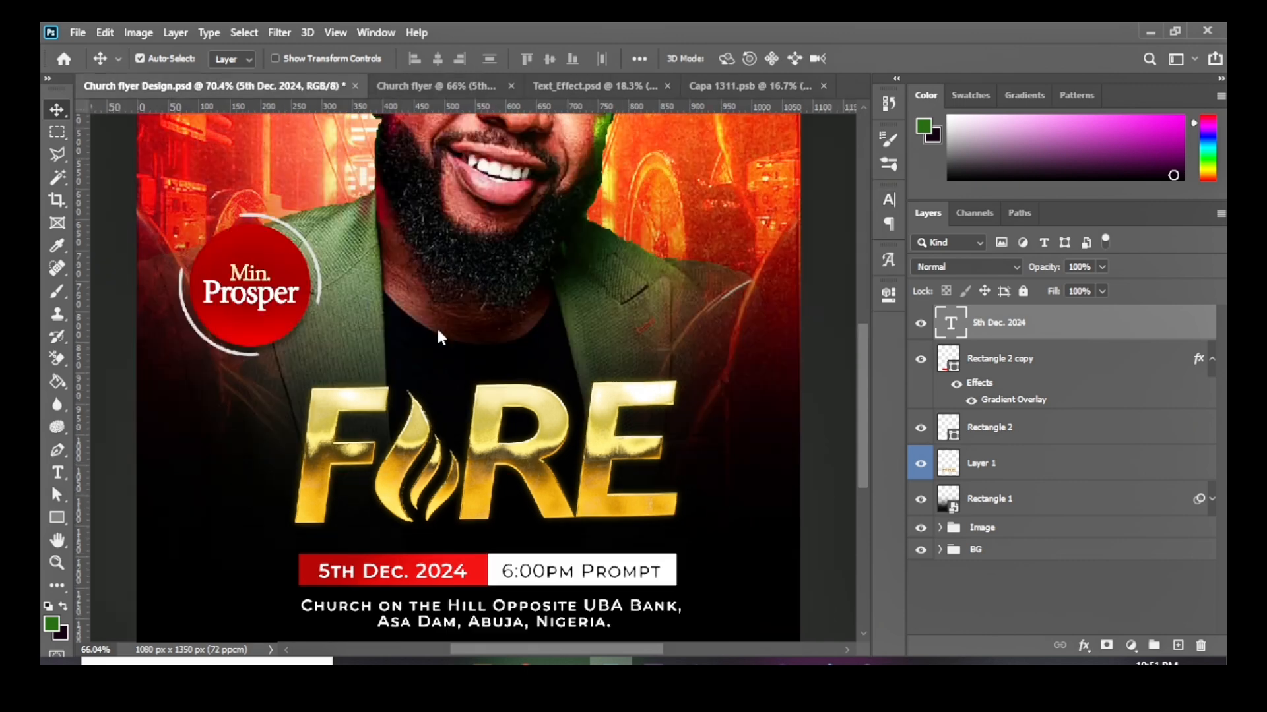
drag(544, 580, 620, 583)
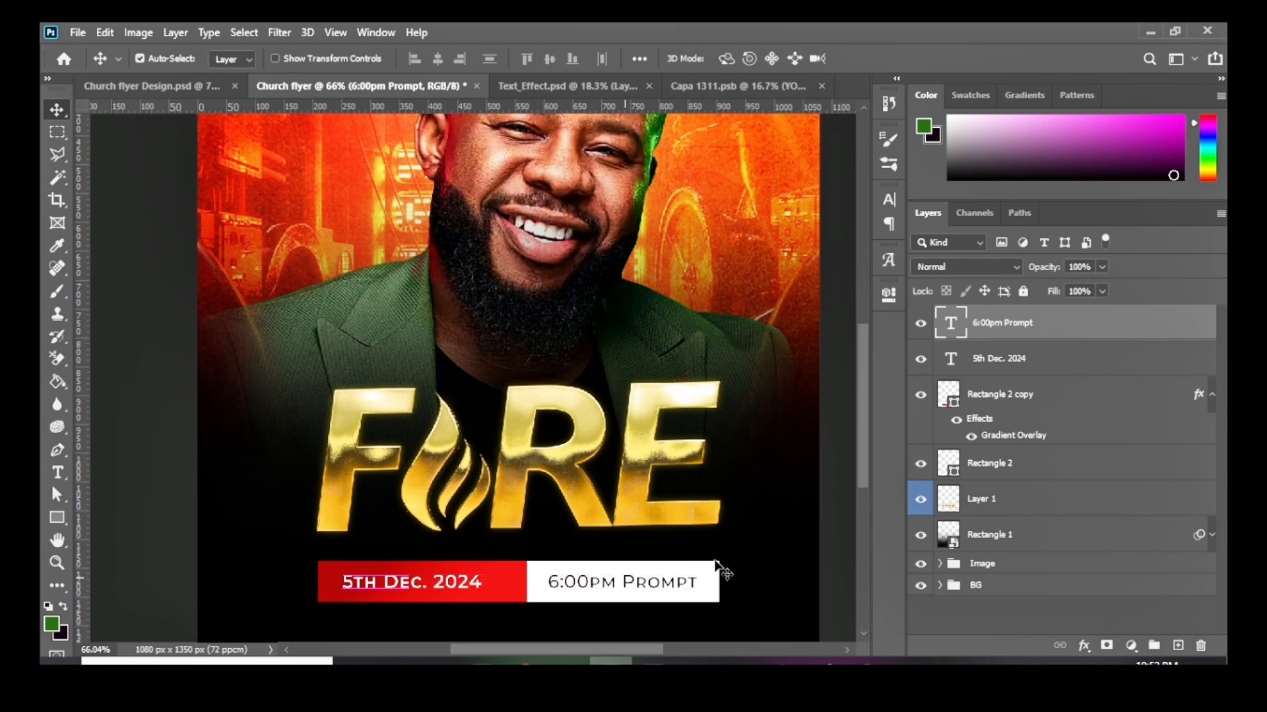
scroll(419, 513, down, 3)
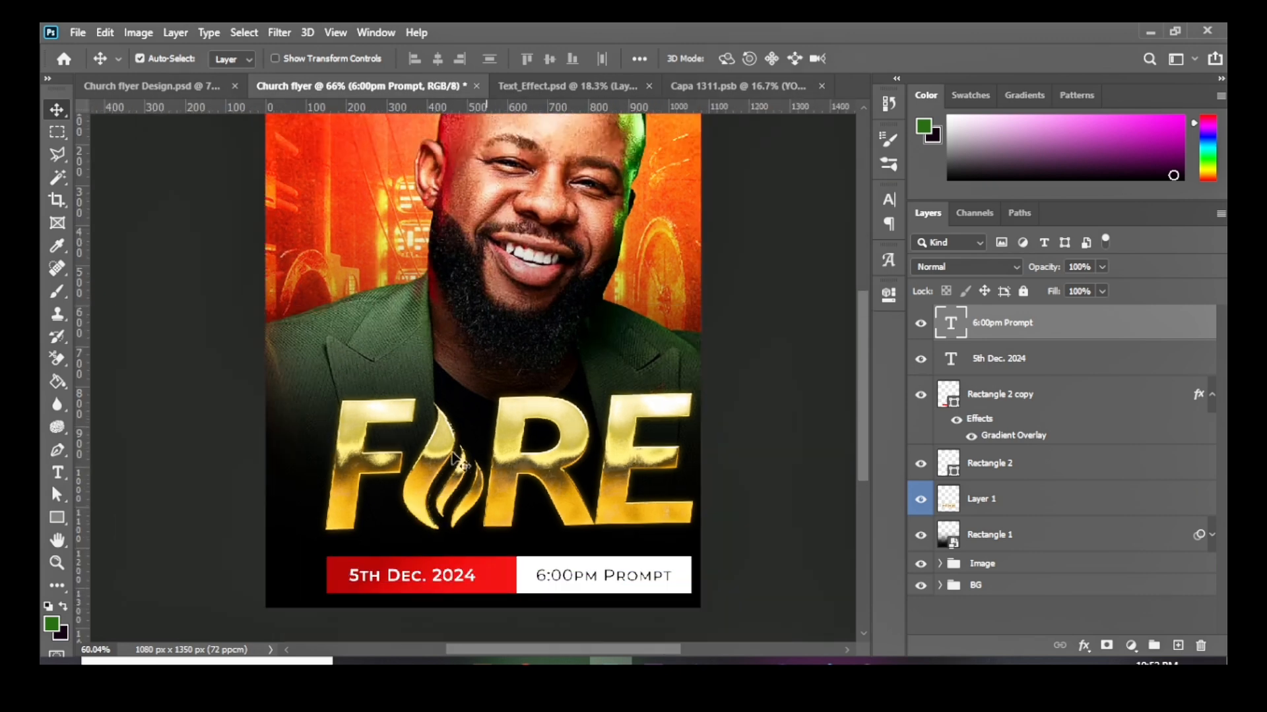
Step: Copy the two-line venue address text from Church flyer Design.psd into Church flyer, below the date and time bar
click(138, 91)
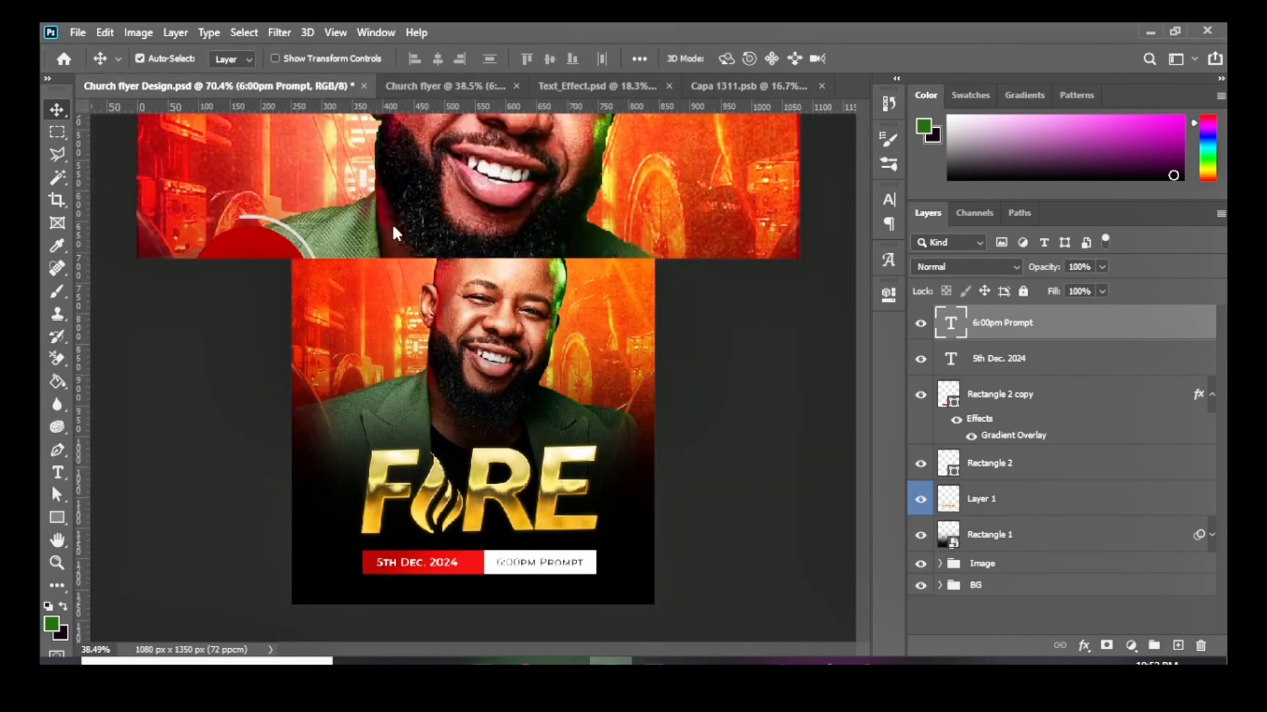
drag(446, 630, 446, 588)
scroll(448, 592, up, 2)
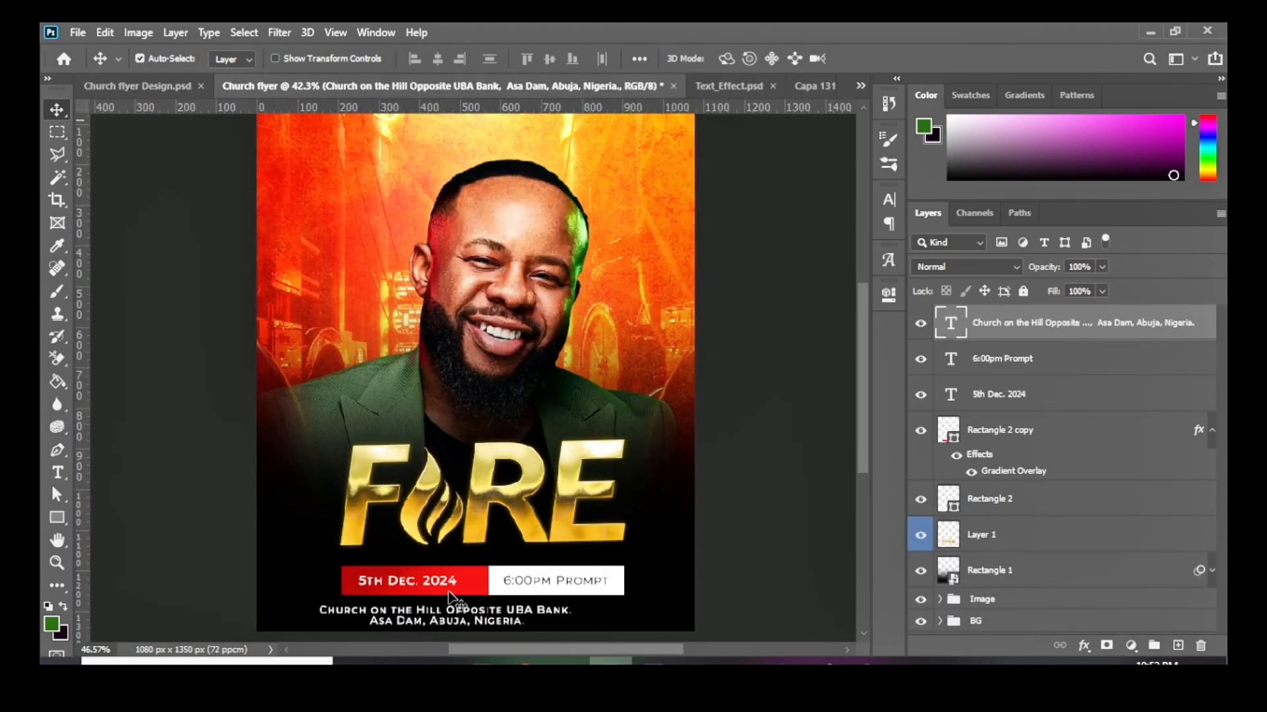
Step: Nudge the venue address text so it sits centred close beneath the date and time bar
key(shift+Right)
key(shift+Right)
key(shift+Right)
key(shift+Right)
key(shift+Right)
key(shift+Right)
key(shift+Right)
key(shift+Right)
key(shift+Right)
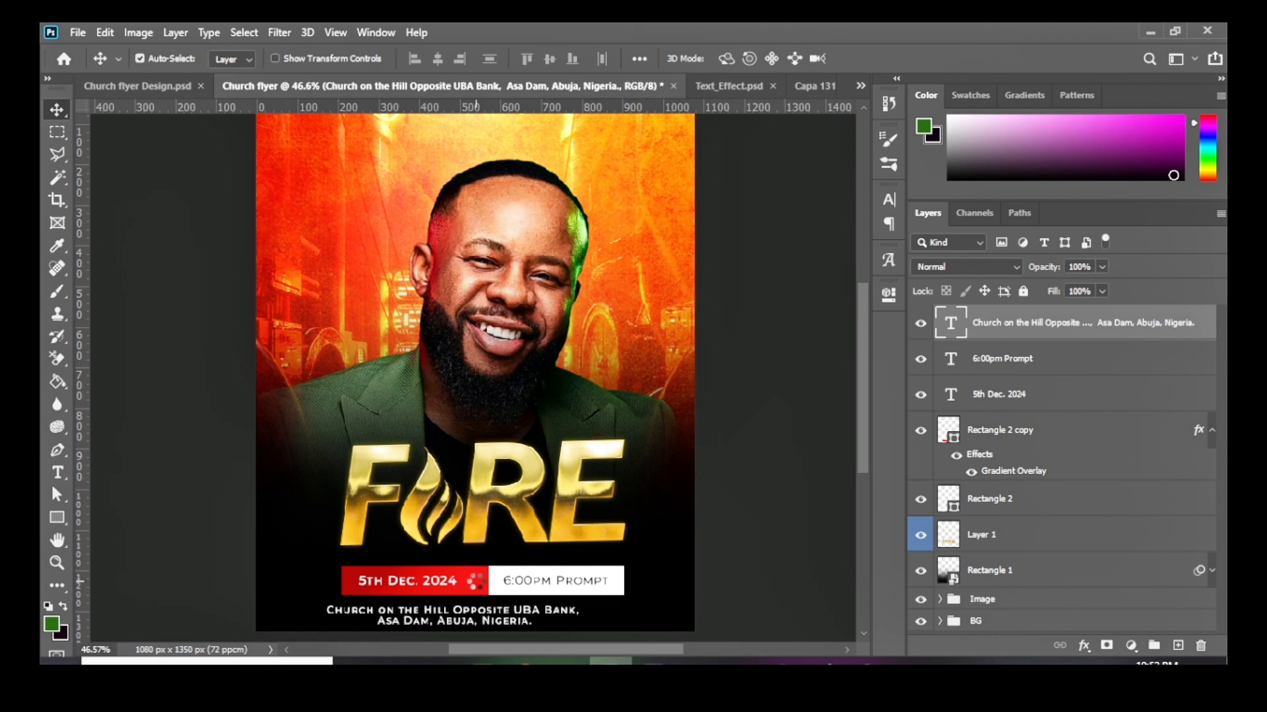
key(shift+Right)
key(Up)
key(Up)
key(Up)
key(Up)
key(Up)
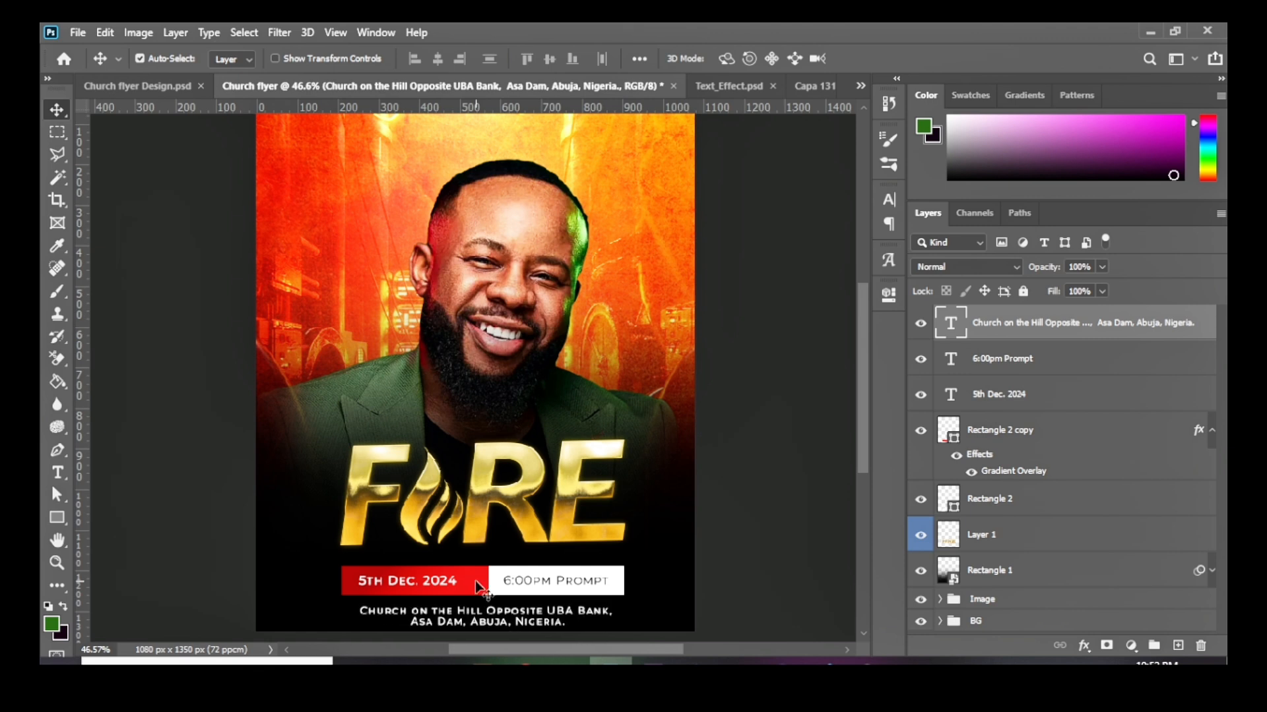
key(Up)
key(Up)
key(Up)
key(Up)
key(Up)
key(Up)
key(Up)
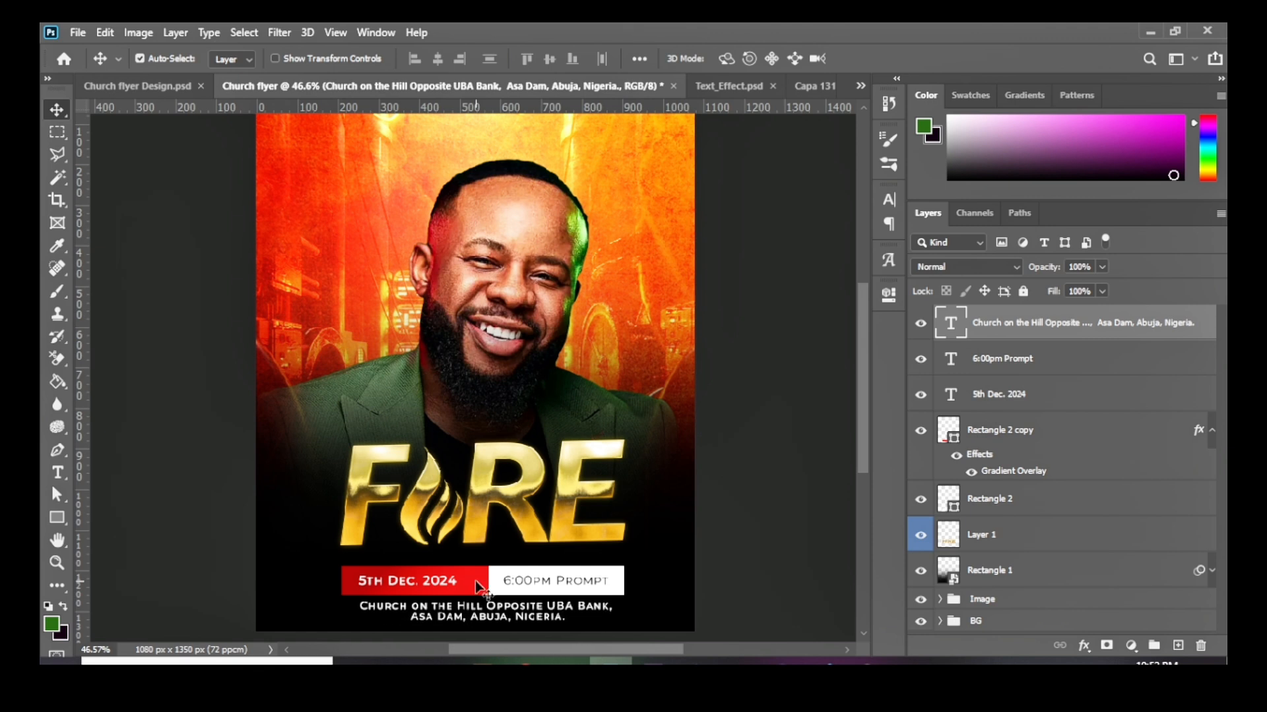
key(Left)
key(Left)
key(Left)
key(Left)
key(Left)
key(Left)
key(Up)
key(Up)
key(Up)
key(Up)
key(Down)
key(Down)
key(Down)
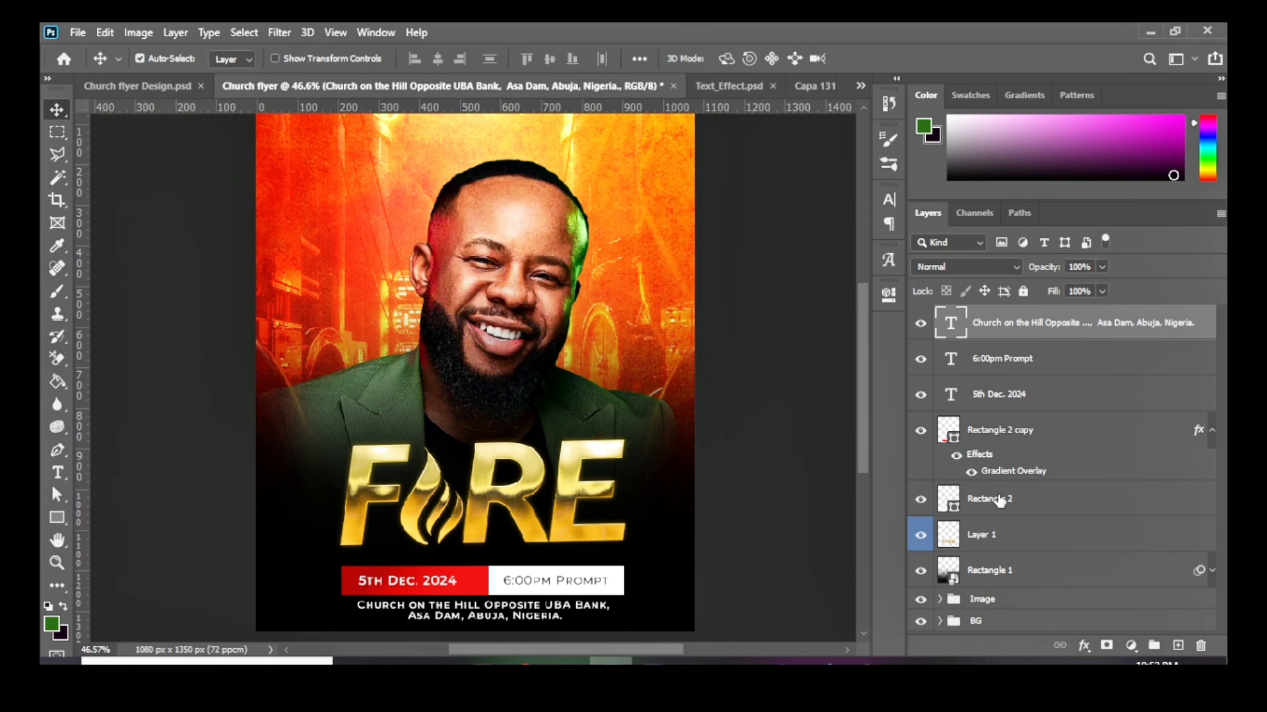
Step: Group the address, time, date, bar and FIRE title layers as text, and toggle the group's visibility off and on to check it
shift+click(1000, 536)
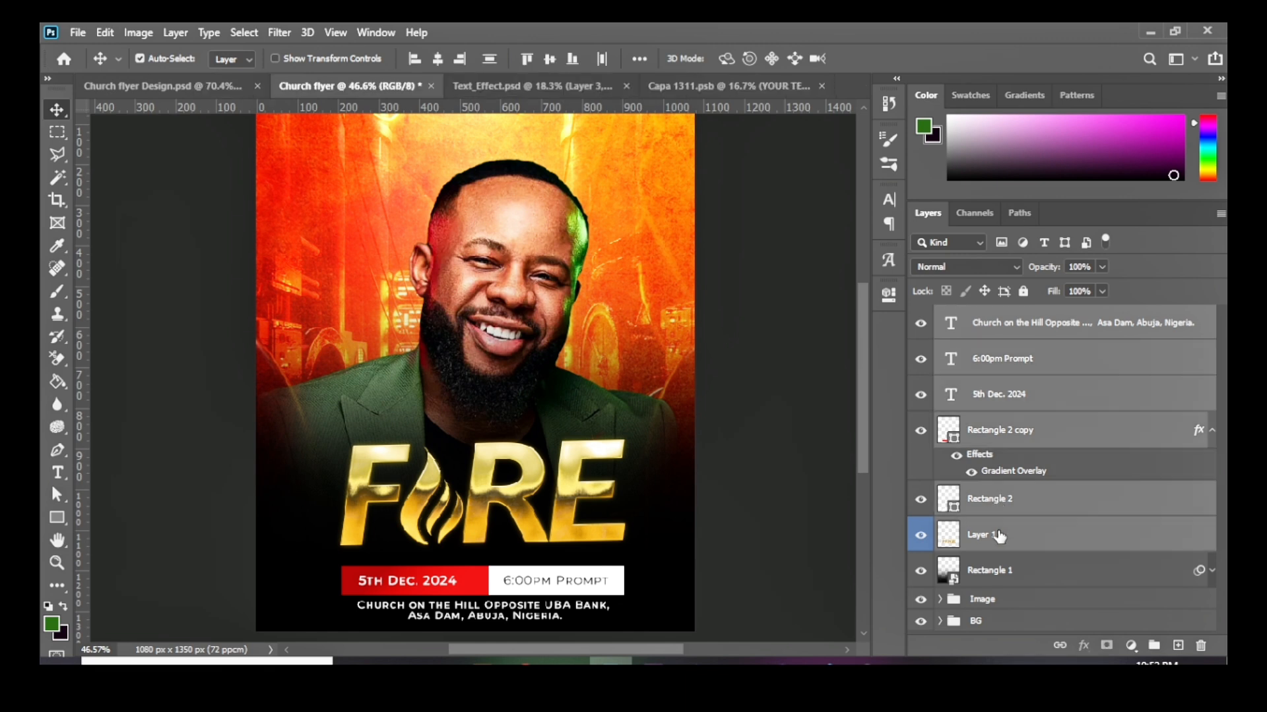
key(ctrl+g)
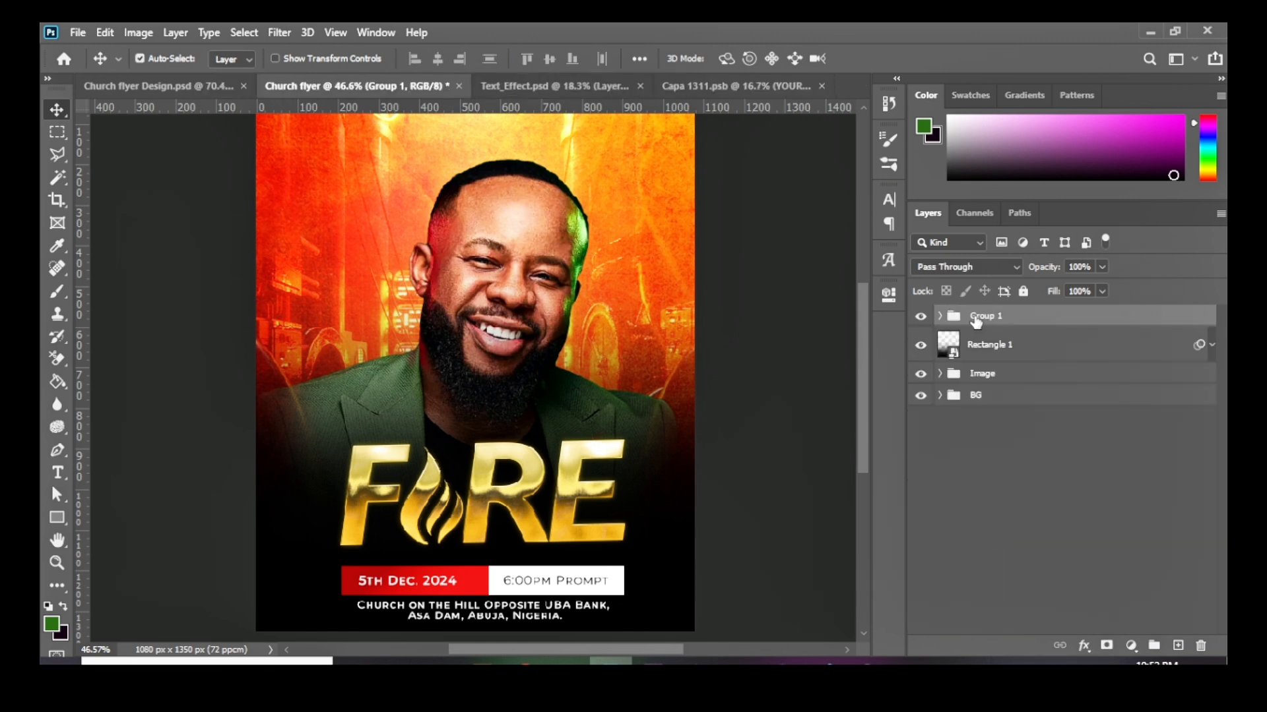
double_click(979, 317)
text(text)
key(Return)
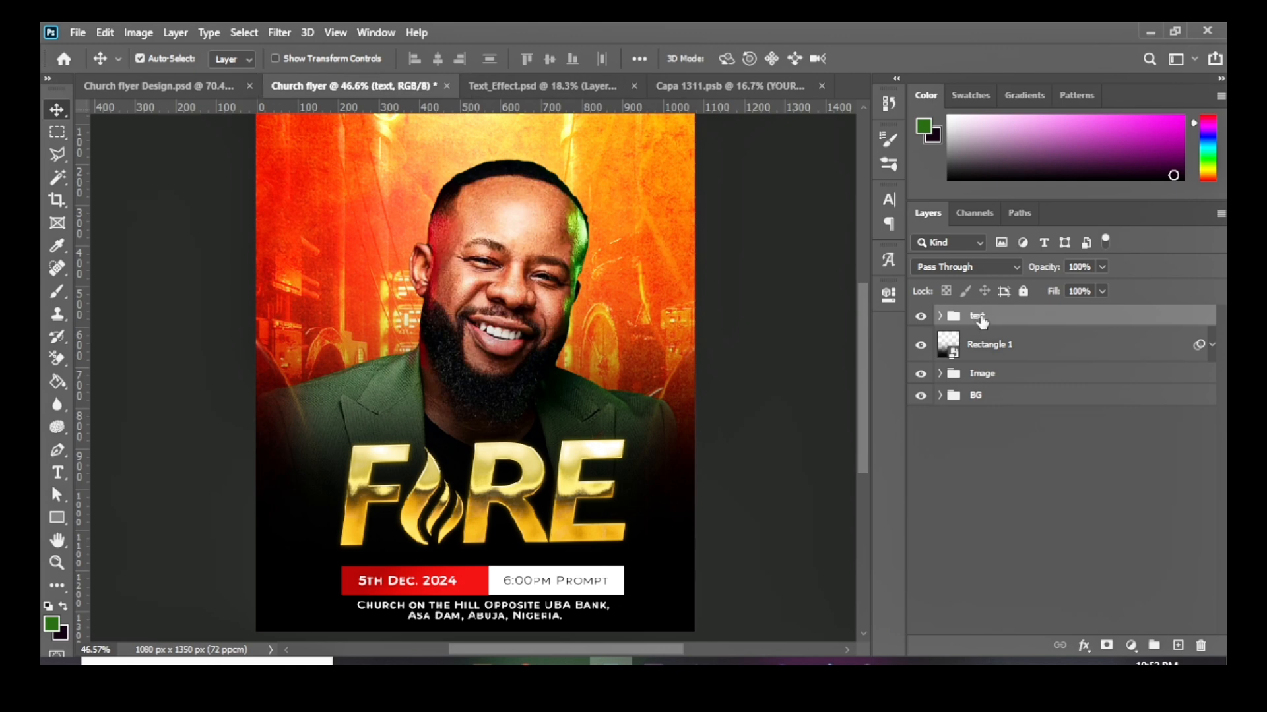
click(921, 318)
click(921, 319)
Step: Compare the whole flyer with the Church flyer Design.psd reference, looking at the round name badge beside the portrait
scroll(591, 510, down, 2)
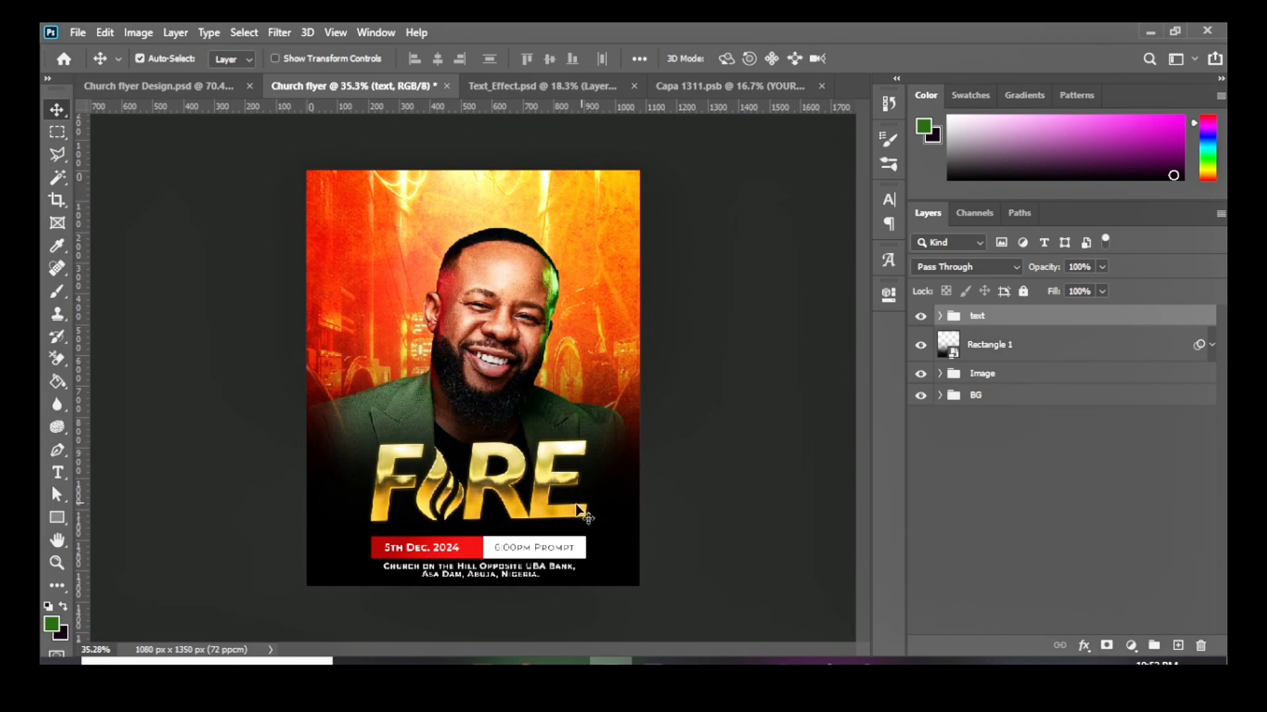
click(210, 88)
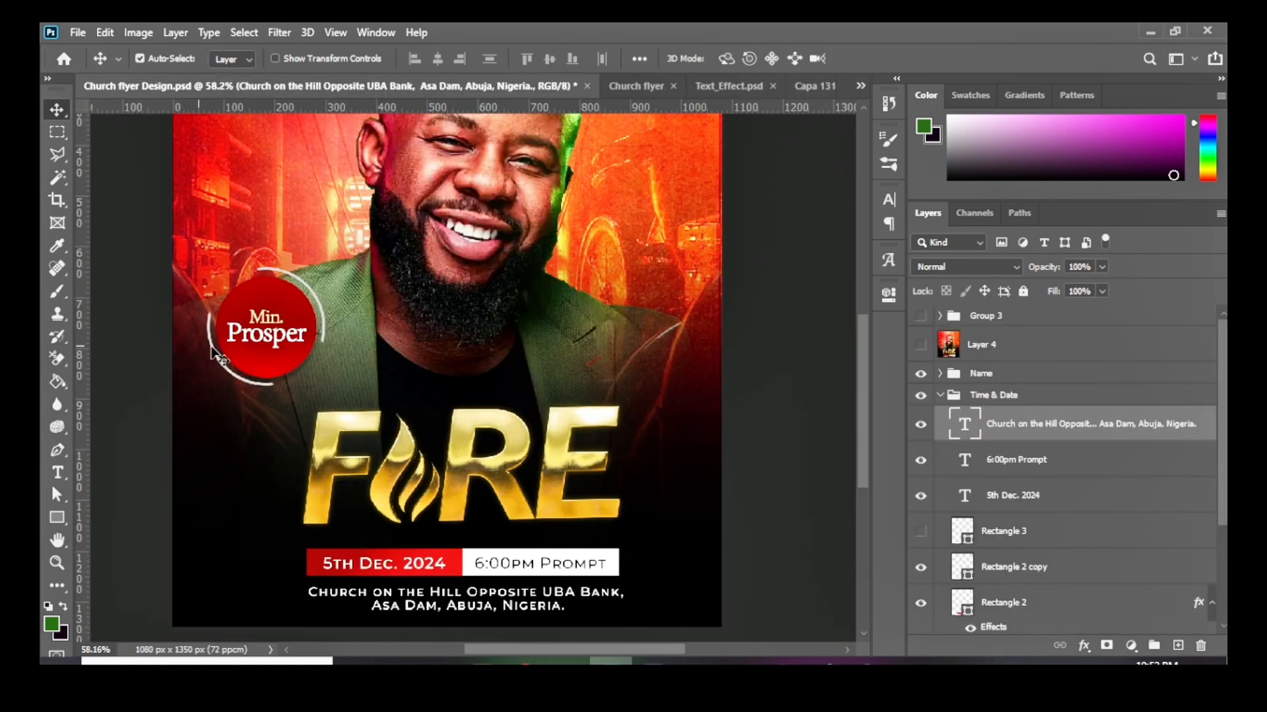
click(635, 88)
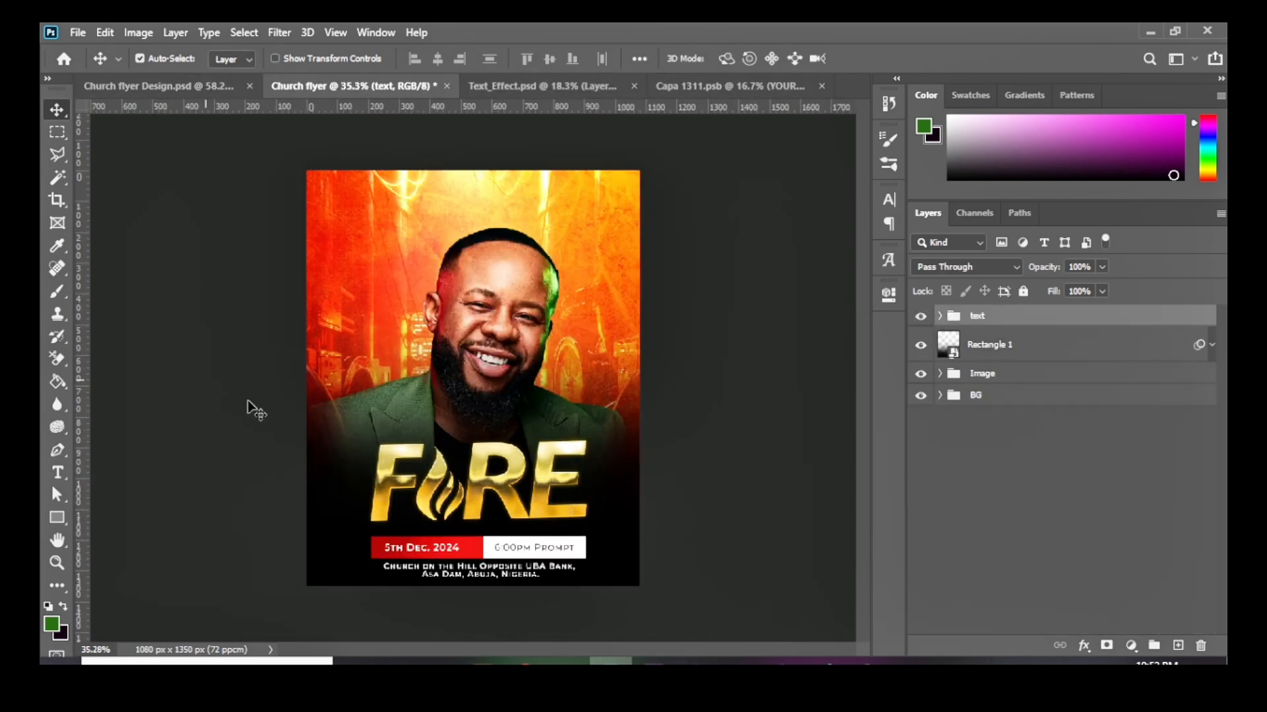
Step: Draw a circle about 218 px across over the jacket shoulder beside the portrait and fill it with solid red
right_click(58, 517)
click(127, 550)
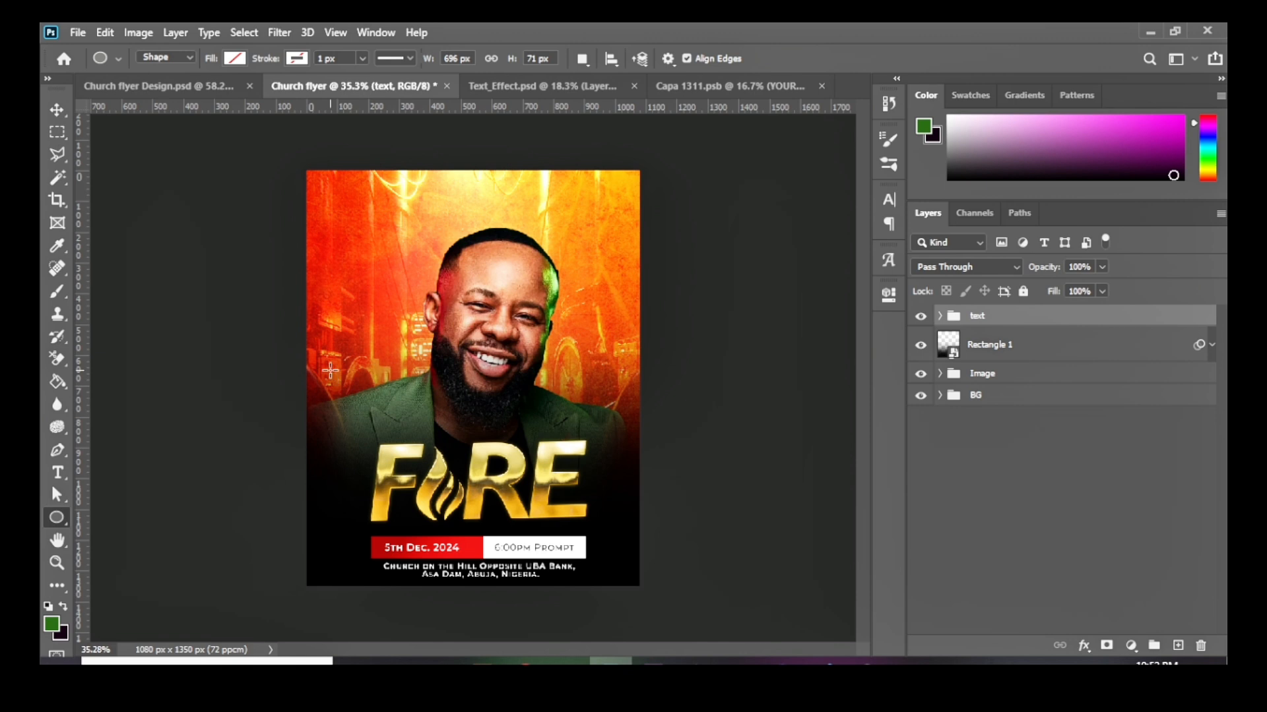
drag(330, 370, 397, 438)
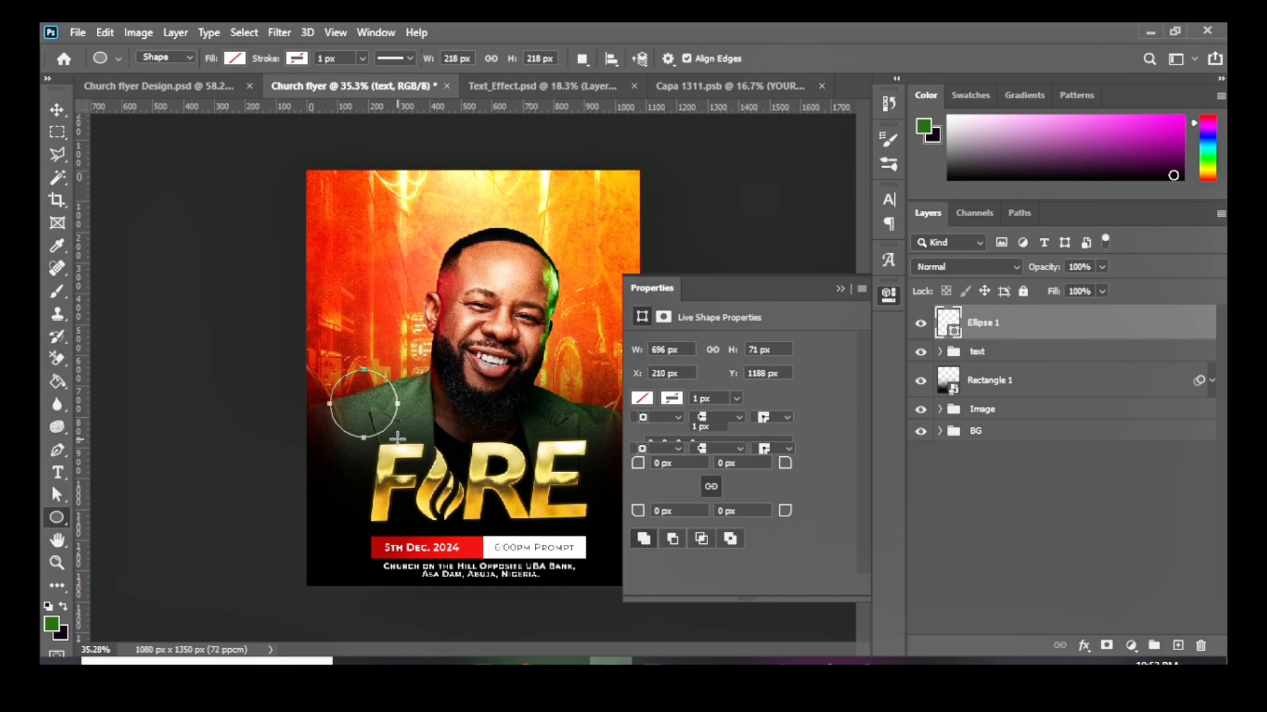
click(640, 427)
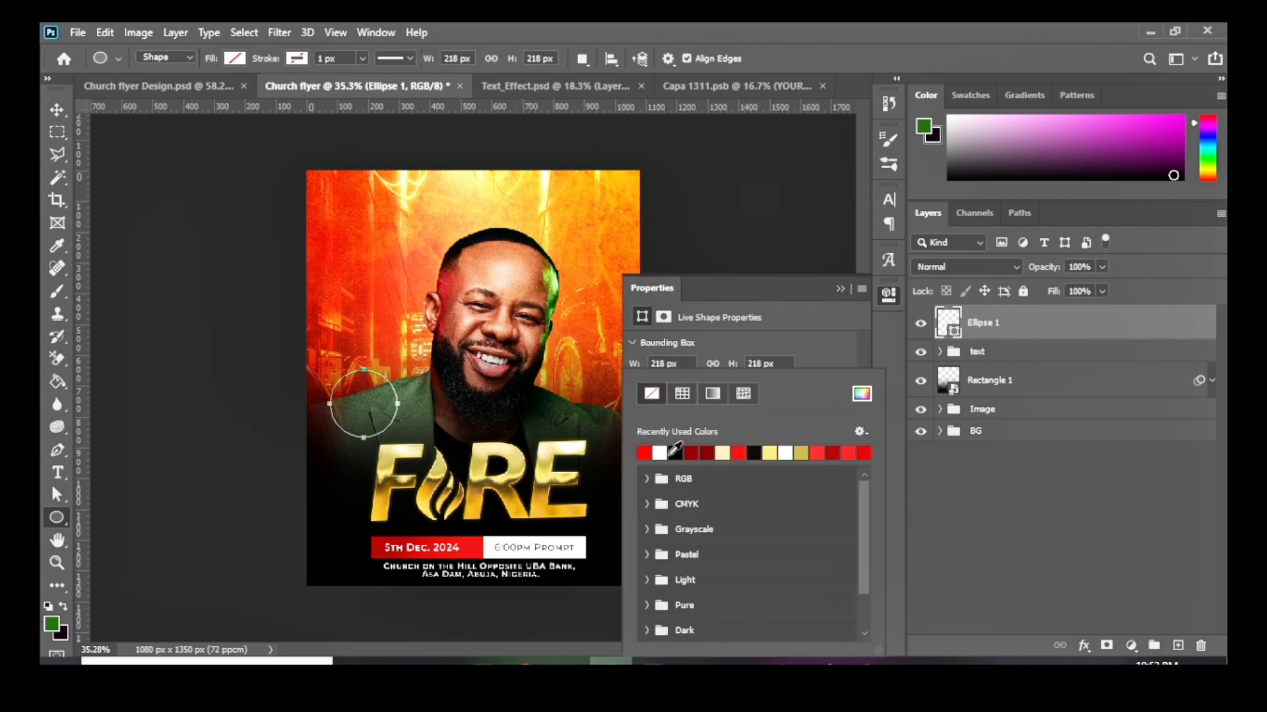
click(645, 452)
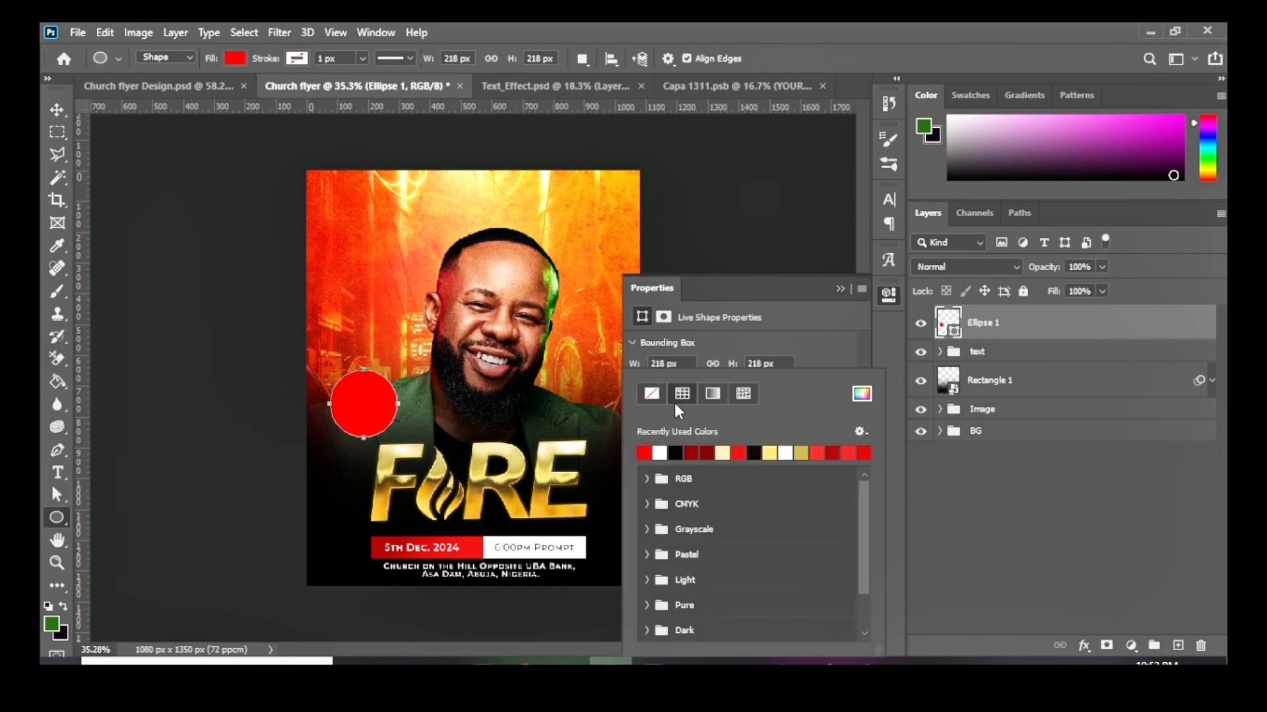
click(846, 285)
click(847, 285)
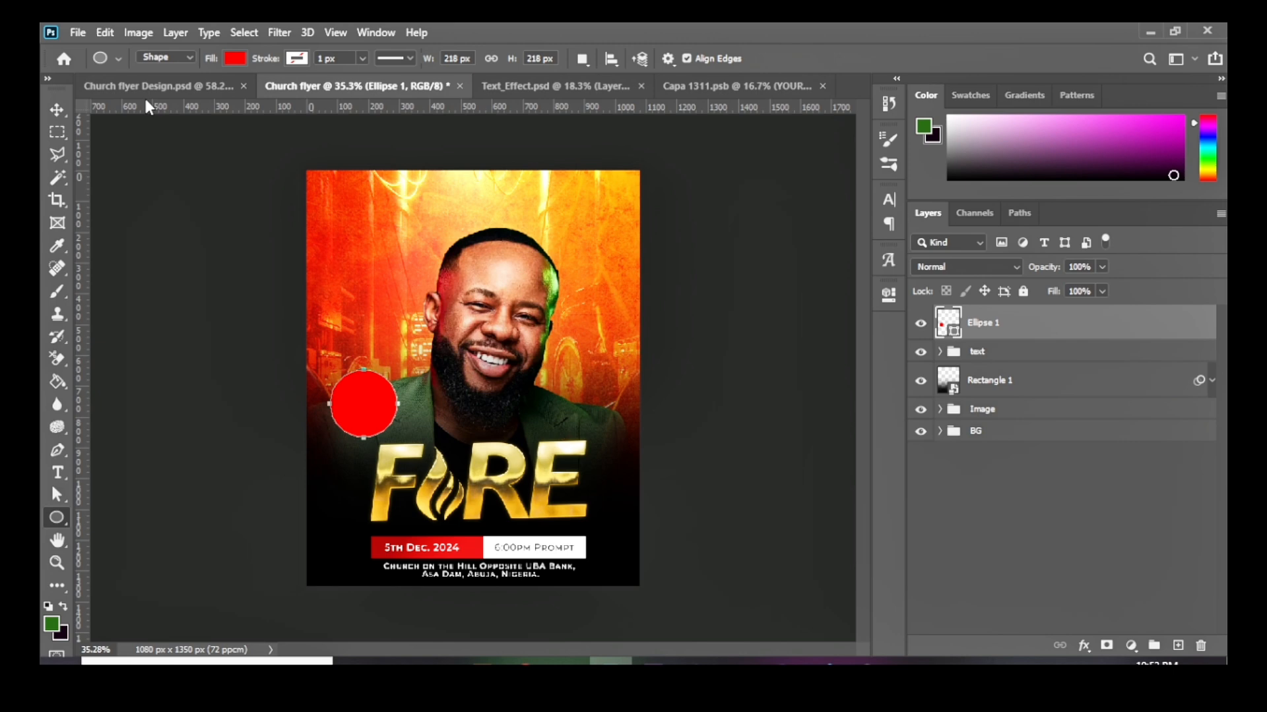
click(57, 109)
scroll(316, 407, up, 1)
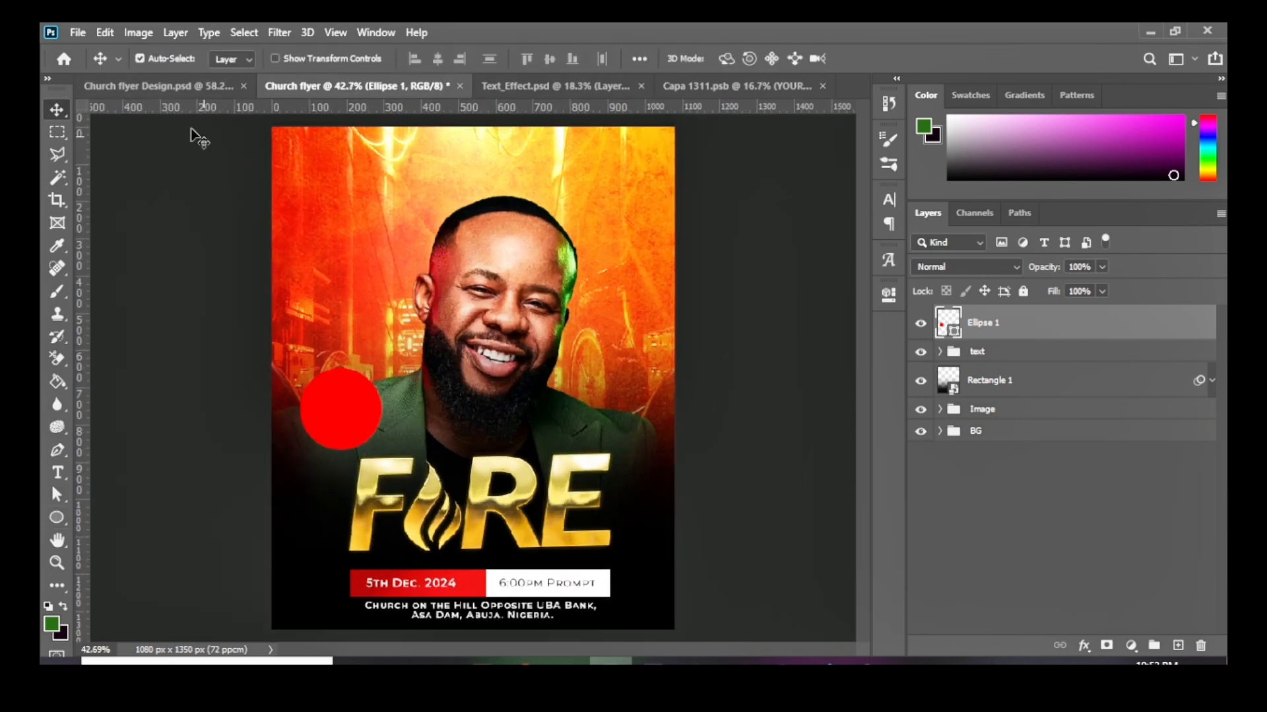
Step: Check the badge in Church flyer Design.psd, and give the red circle a linear red Gradient Overlay at an angle of -94° and 150% scale
click(136, 83)
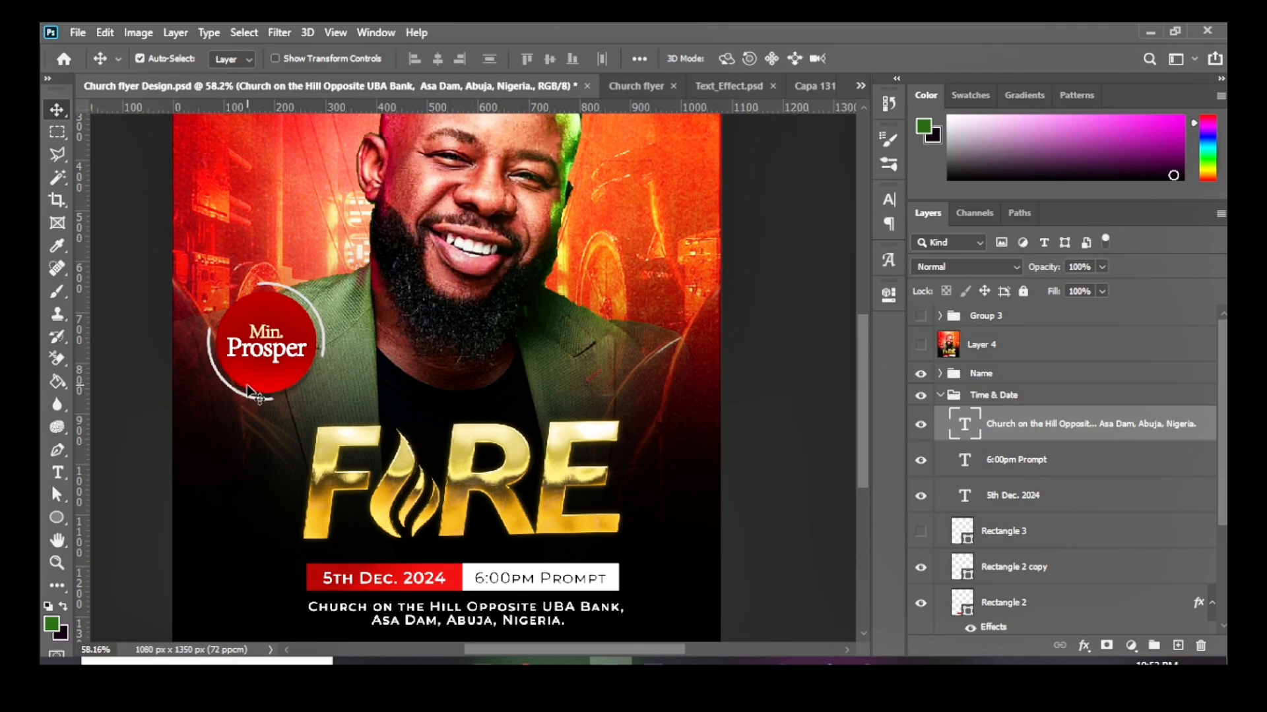
click(619, 80)
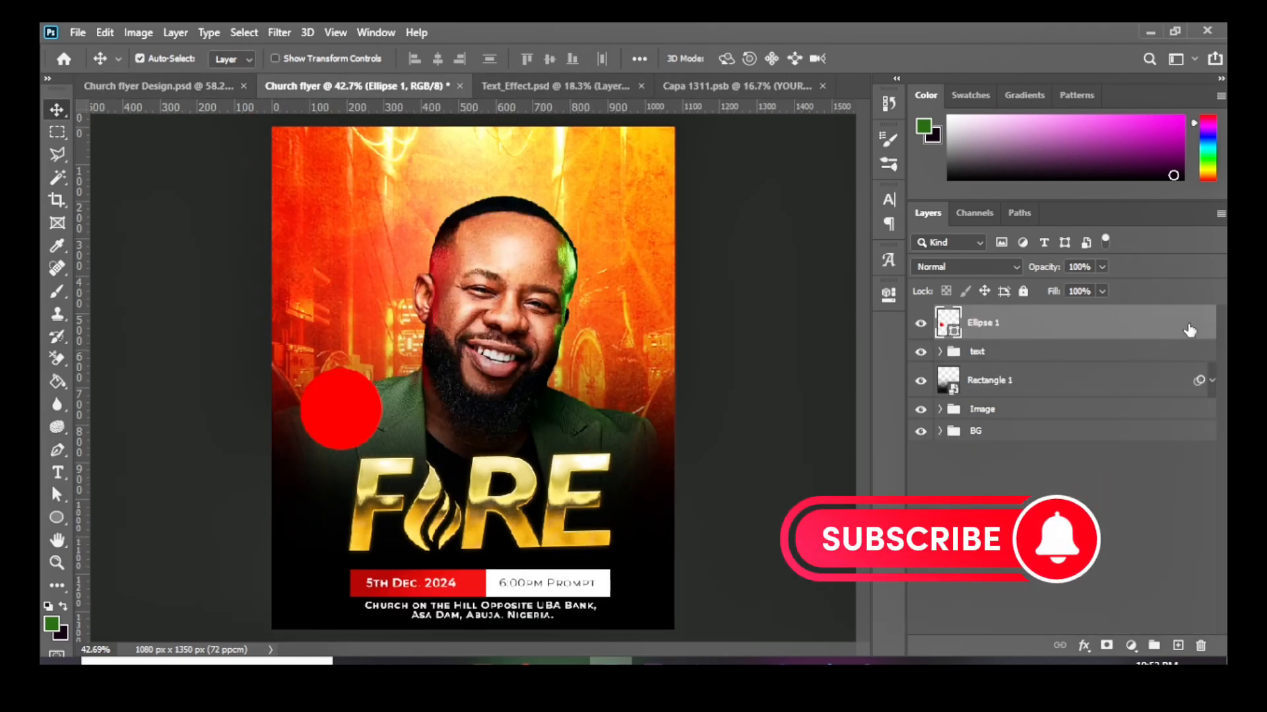
double_click(1189, 329)
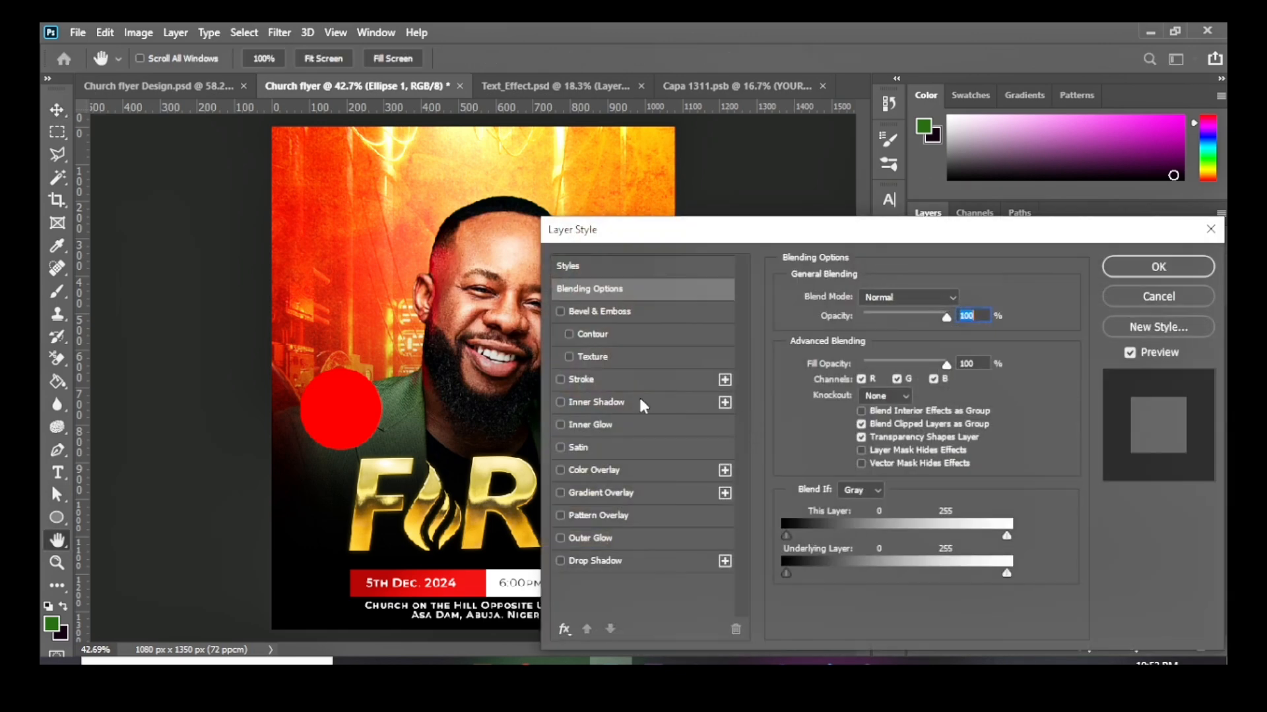
click(604, 492)
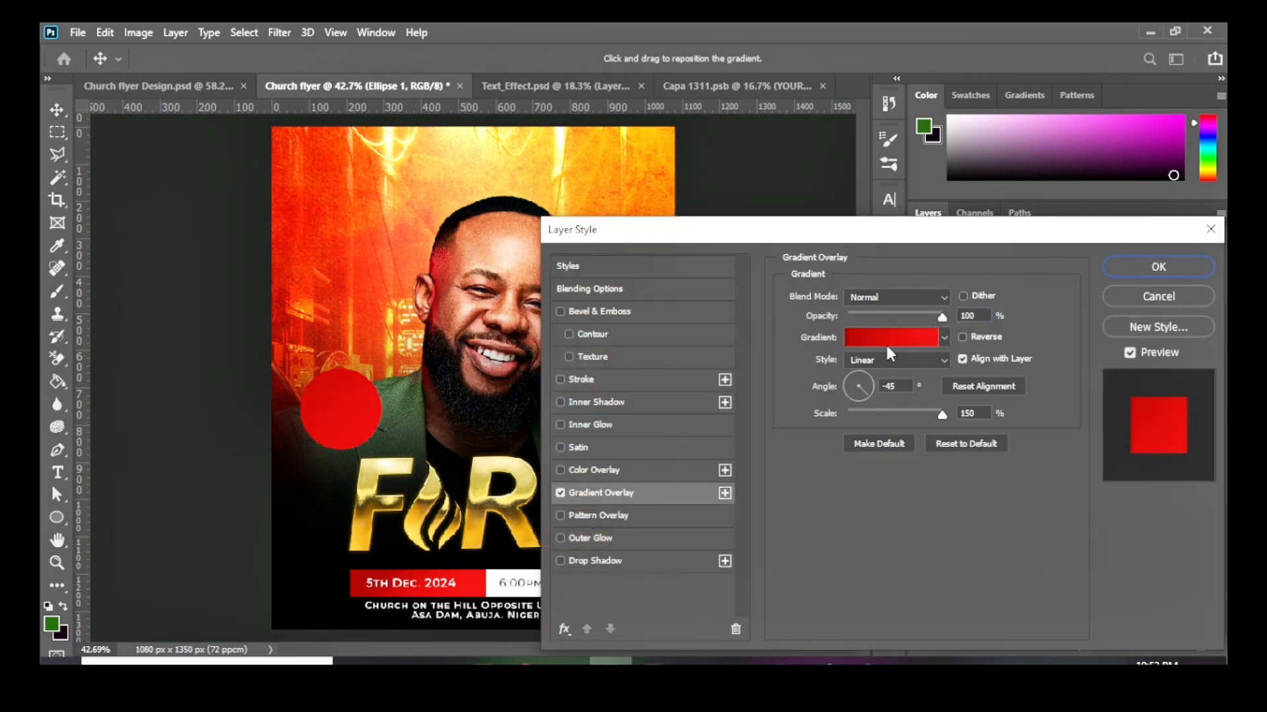
click(861, 398)
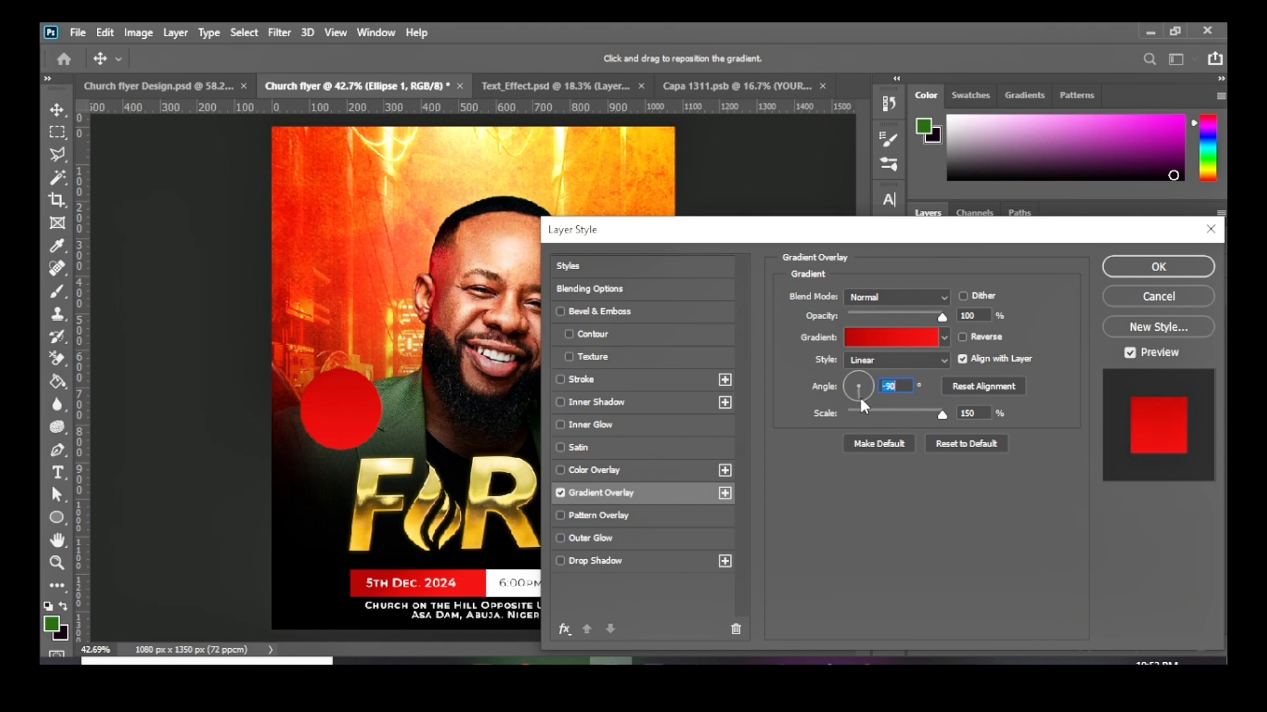
click(852, 398)
click(857, 400)
click(1170, 267)
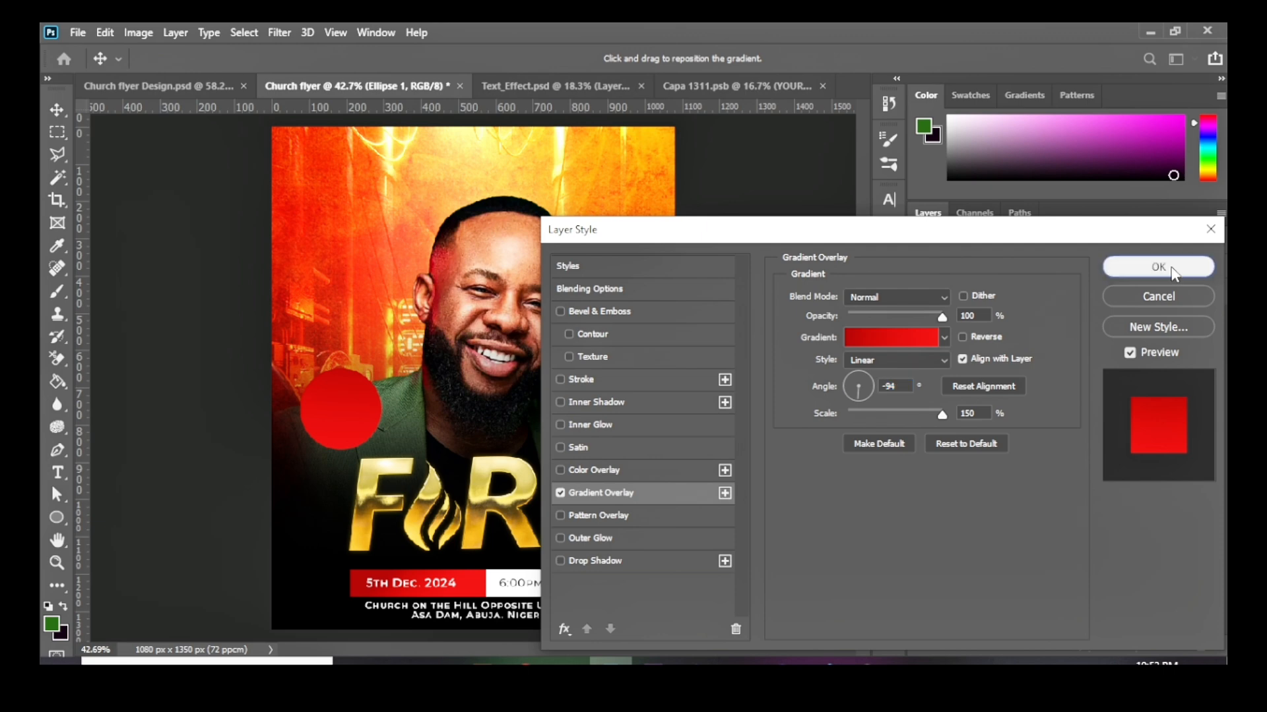
scroll(396, 423, down, 2)
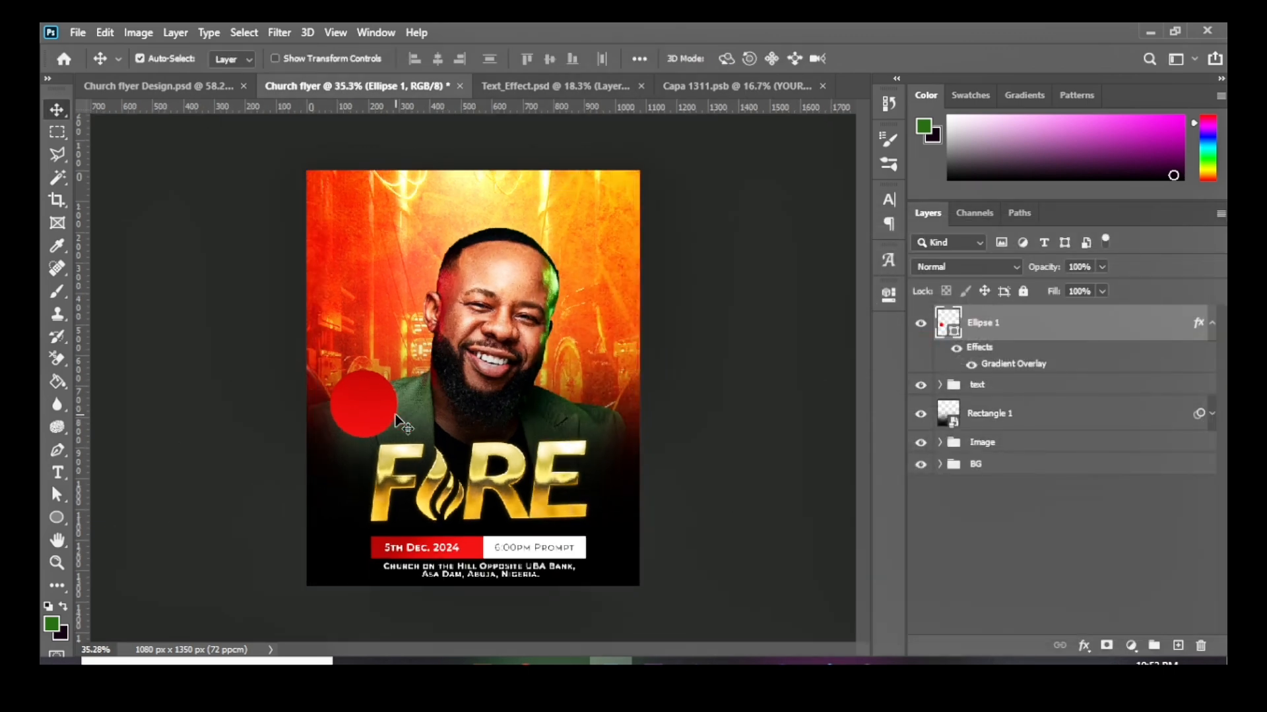
Step: Duplicate the red circle and scale the copy up from its centre to 109.64%, about 239 px across
scroll(397, 423, up, 3)
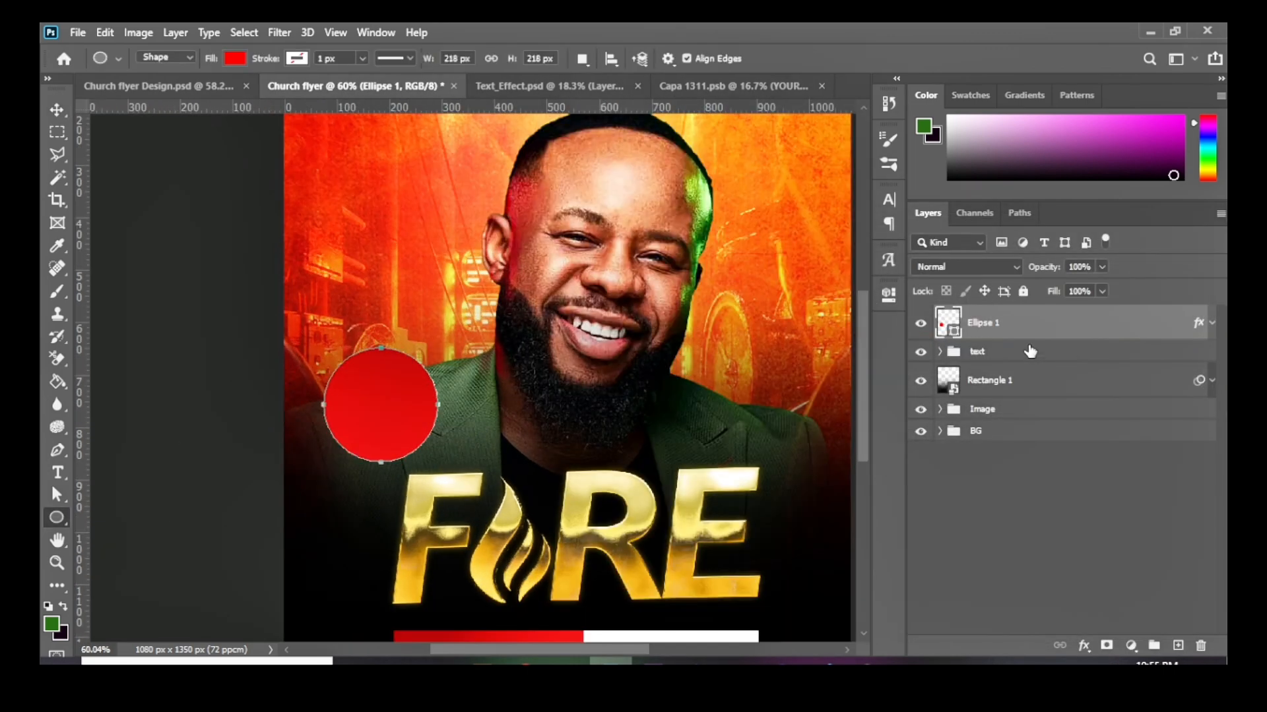
key(ctrl+j)
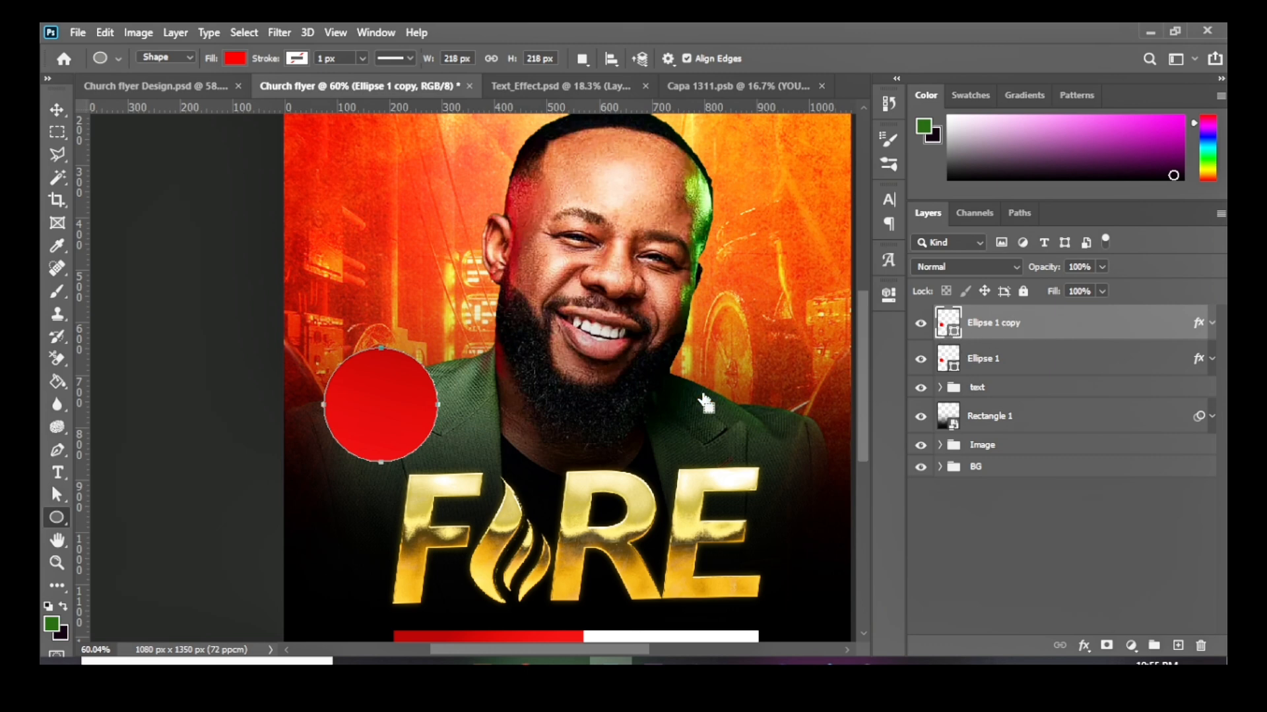
key(ctrl+t)
scroll(396, 383, up, 5)
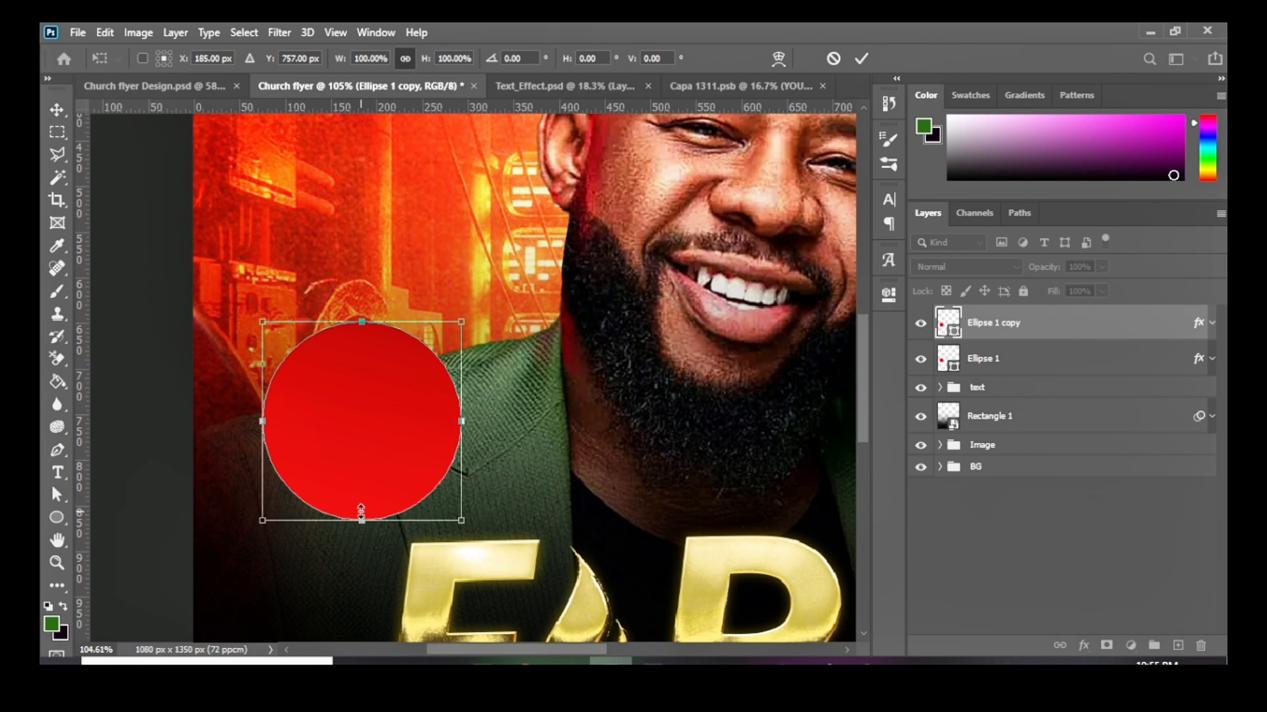
drag(361, 520, 362, 528)
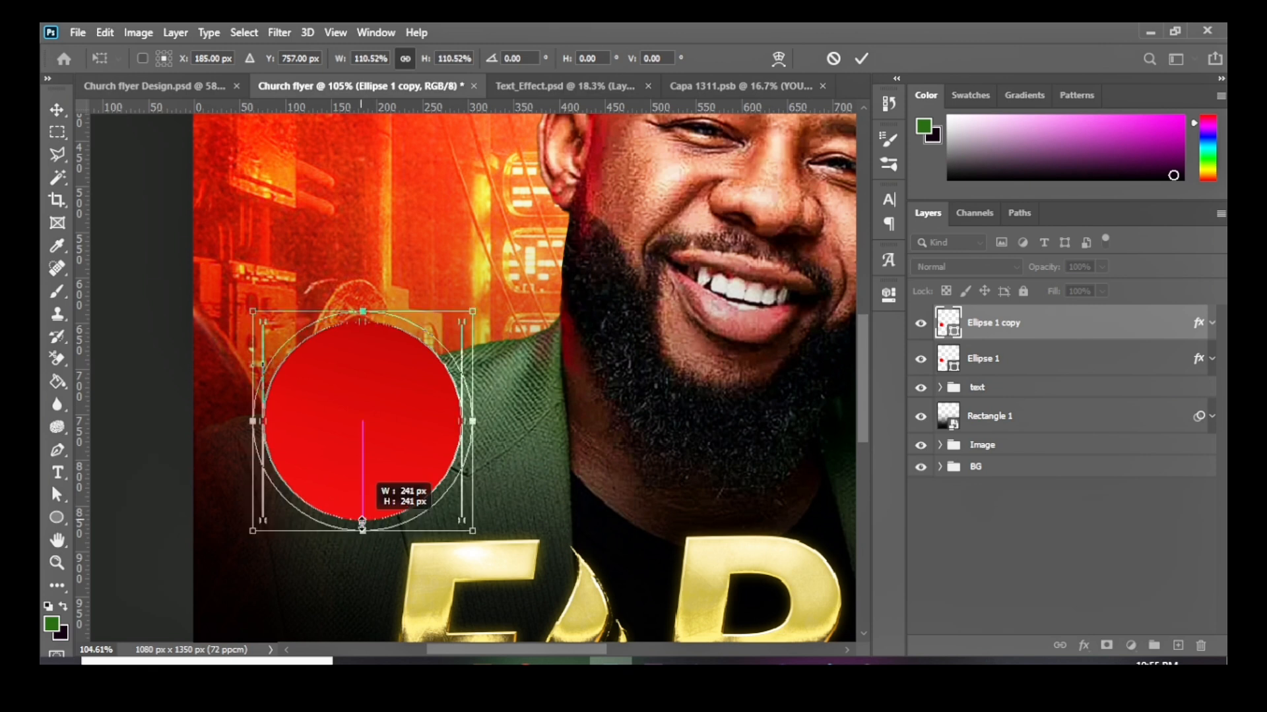
drag(363, 523, 367, 520)
scroll(368, 521, up, 6)
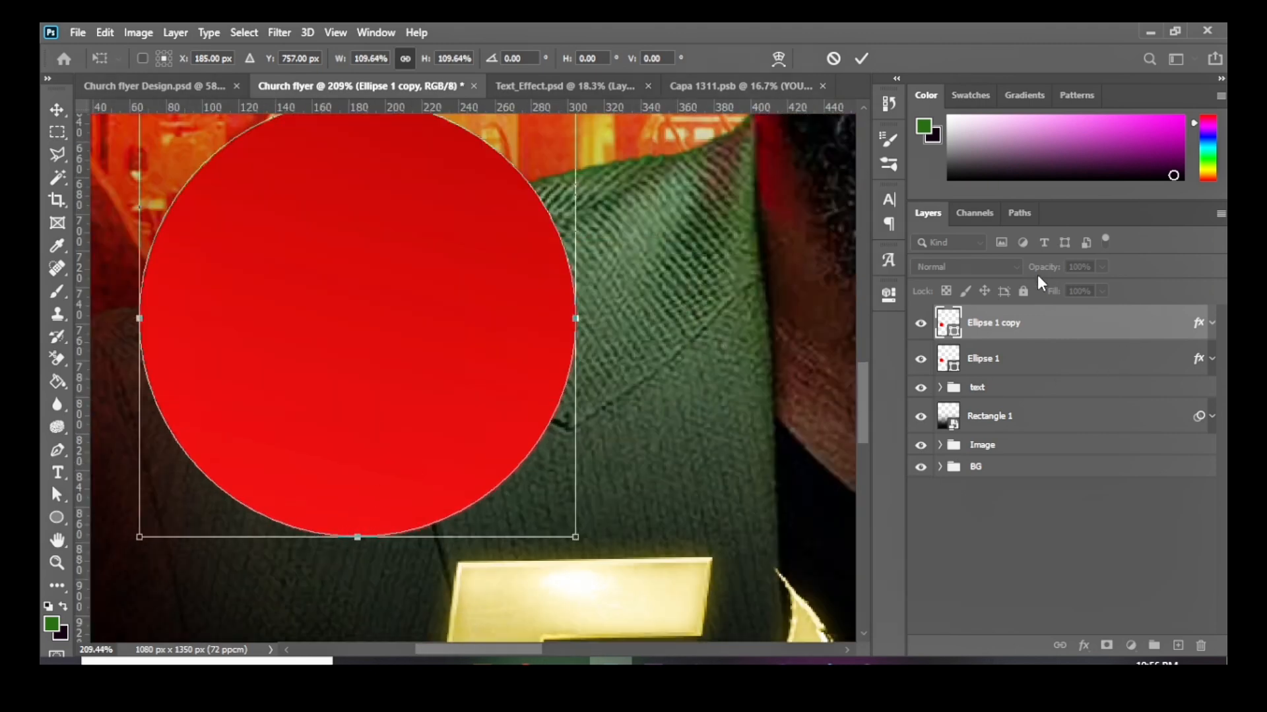
click(895, 296)
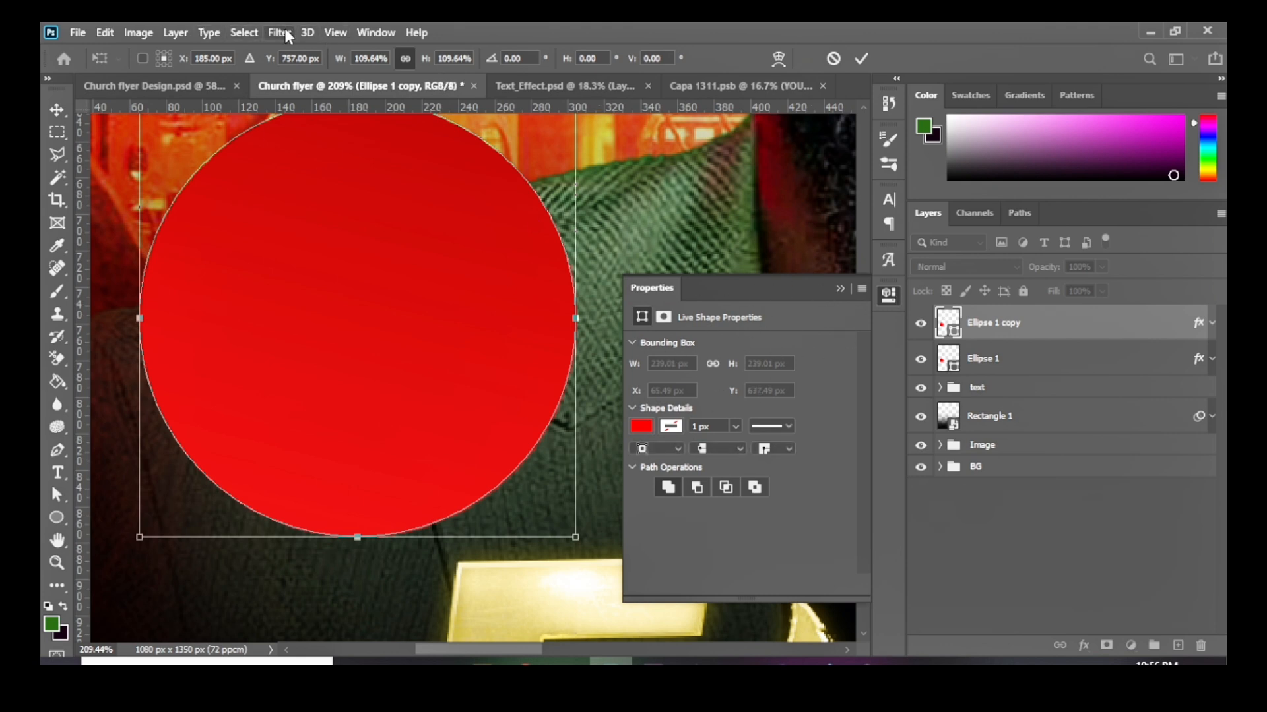
click(363, 31)
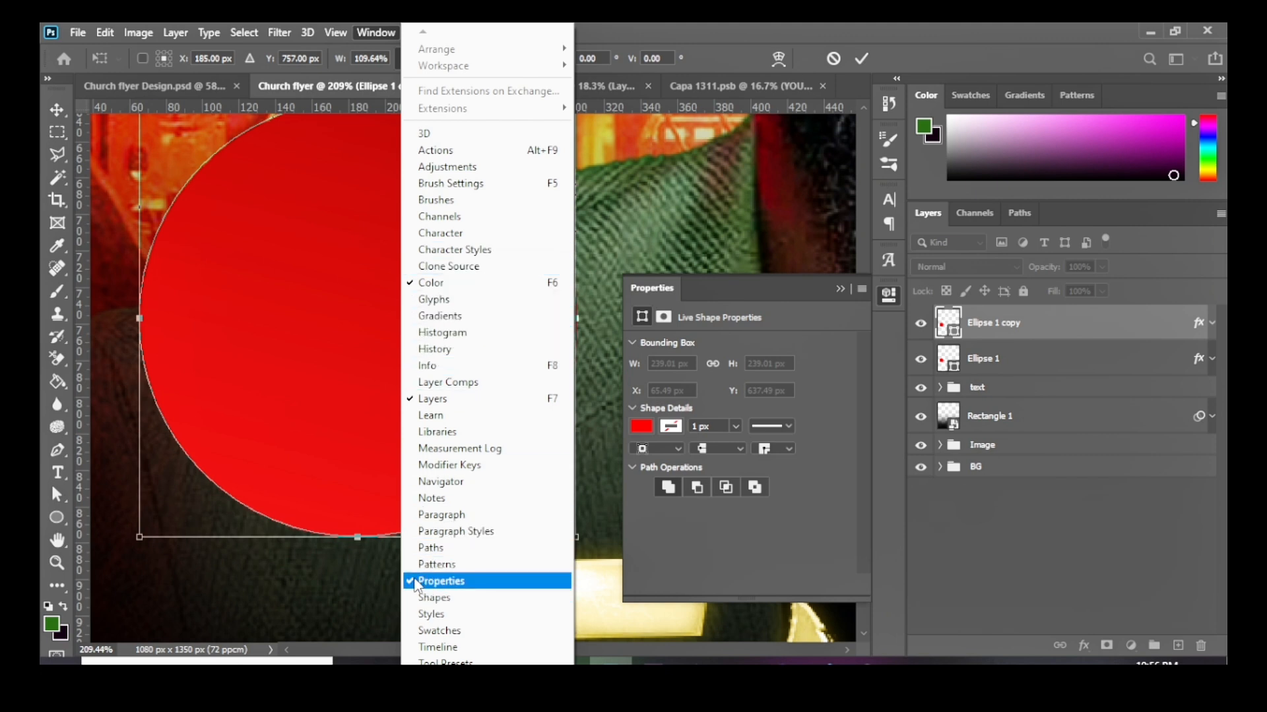
click(660, 432)
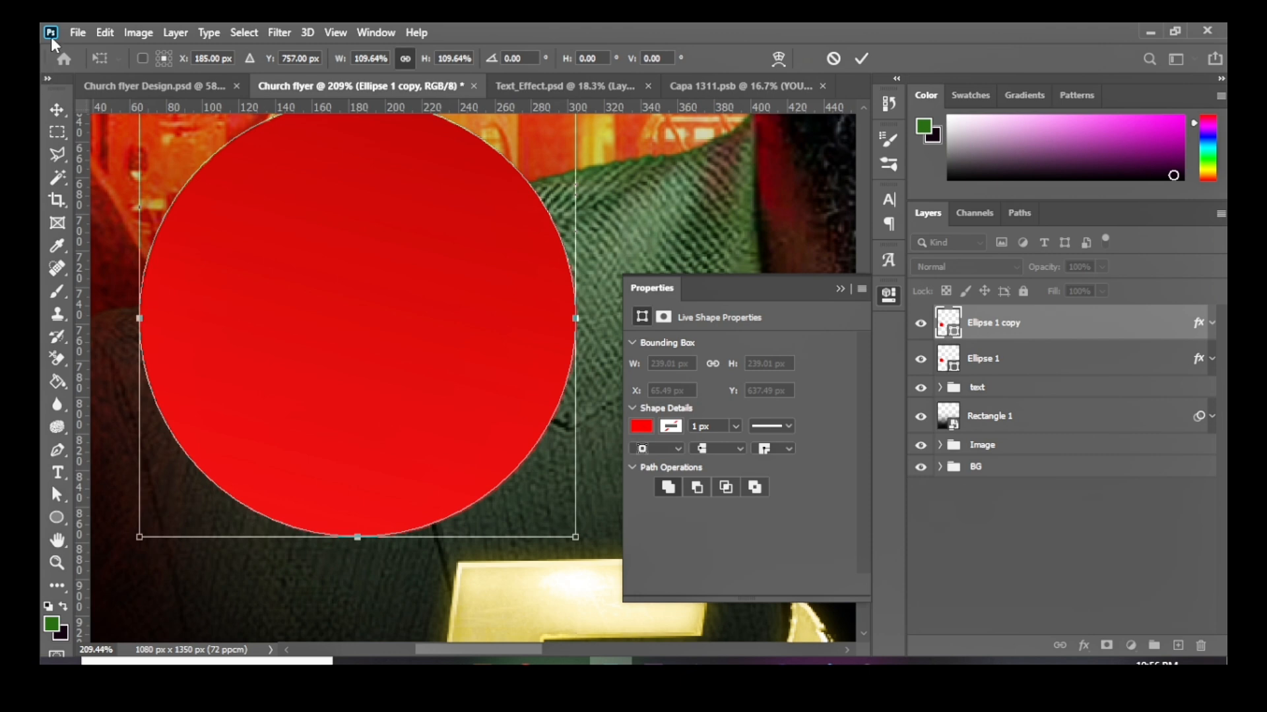
click(55, 110)
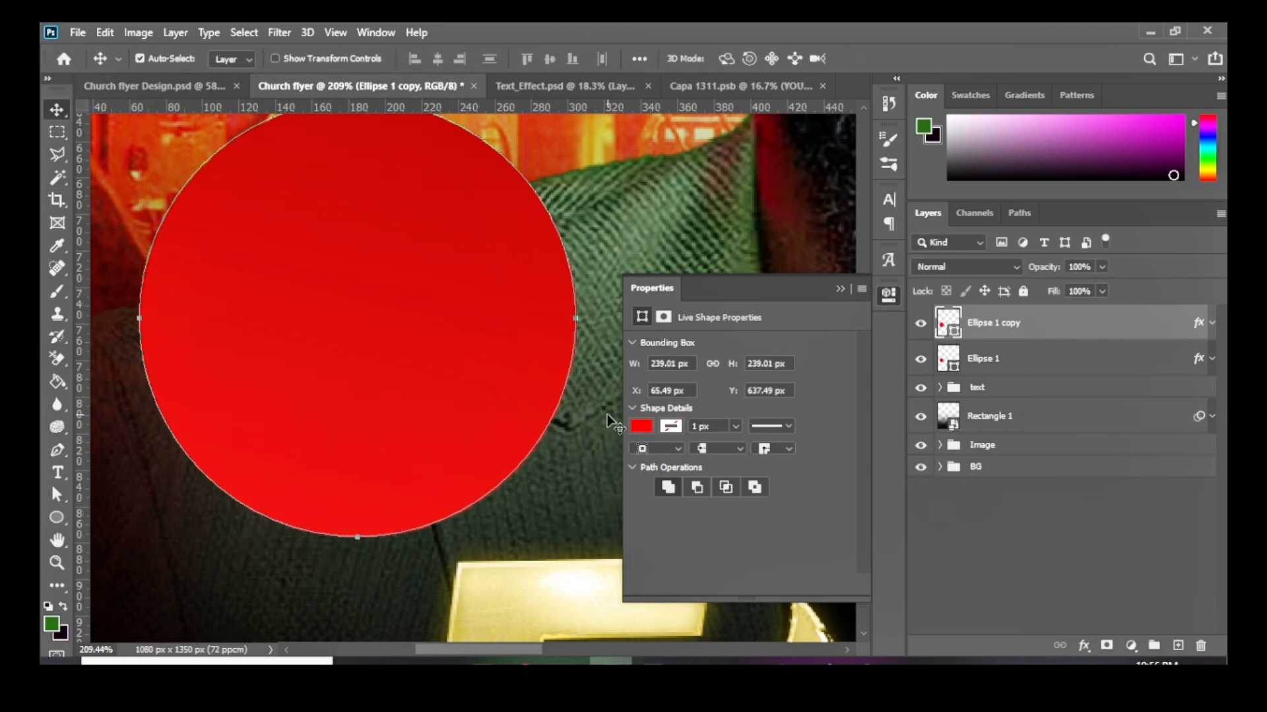
Step: Remove the fill of the enlarged circle copy and give it a white stroke
click(639, 427)
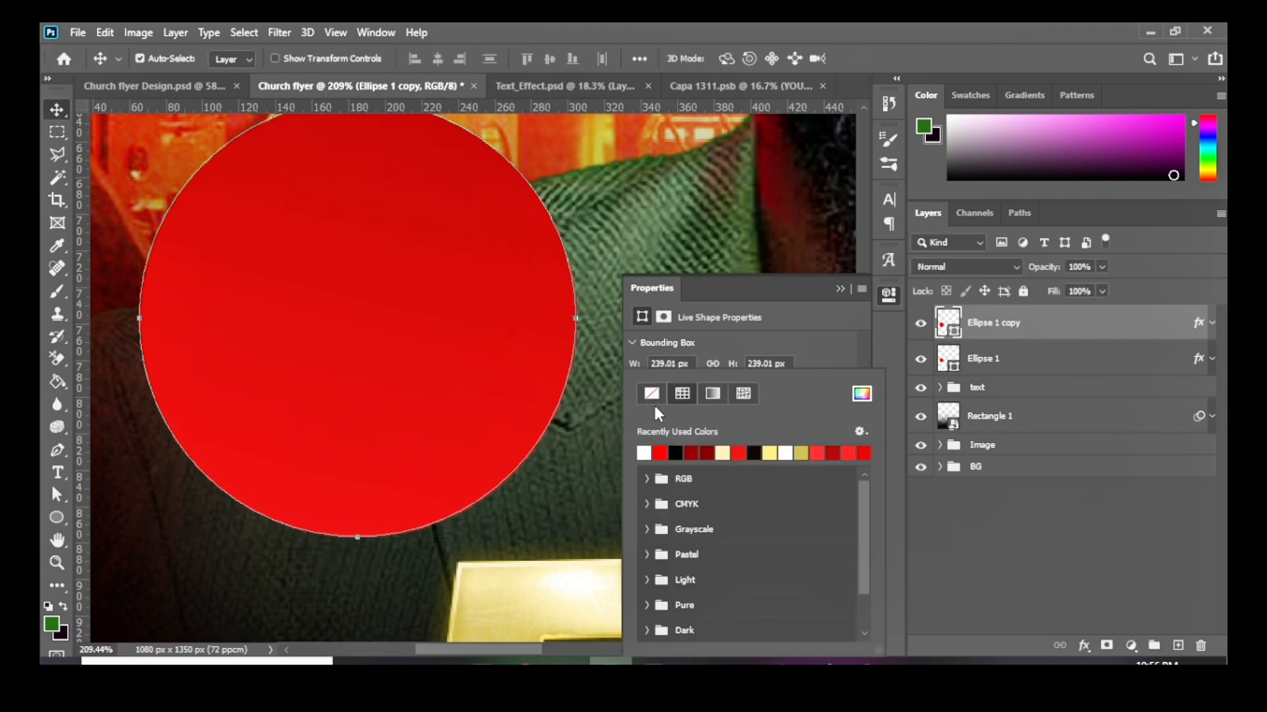
click(644, 394)
click(806, 325)
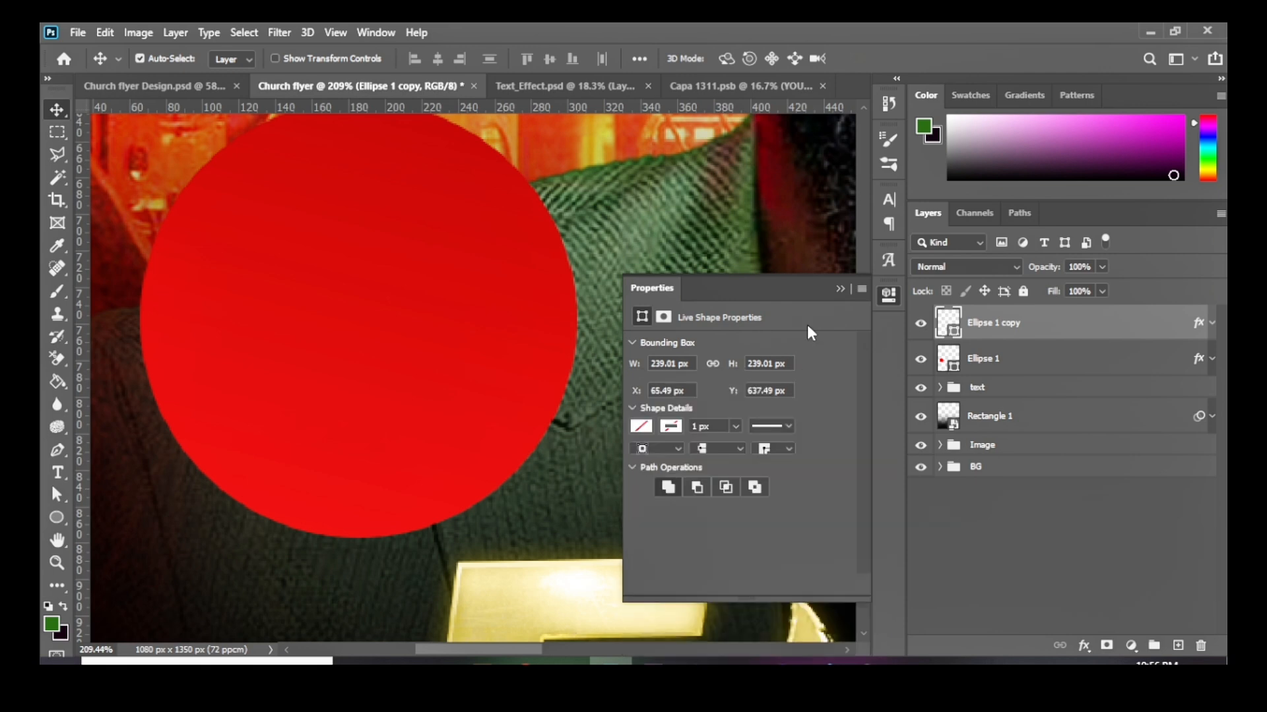
click(670, 427)
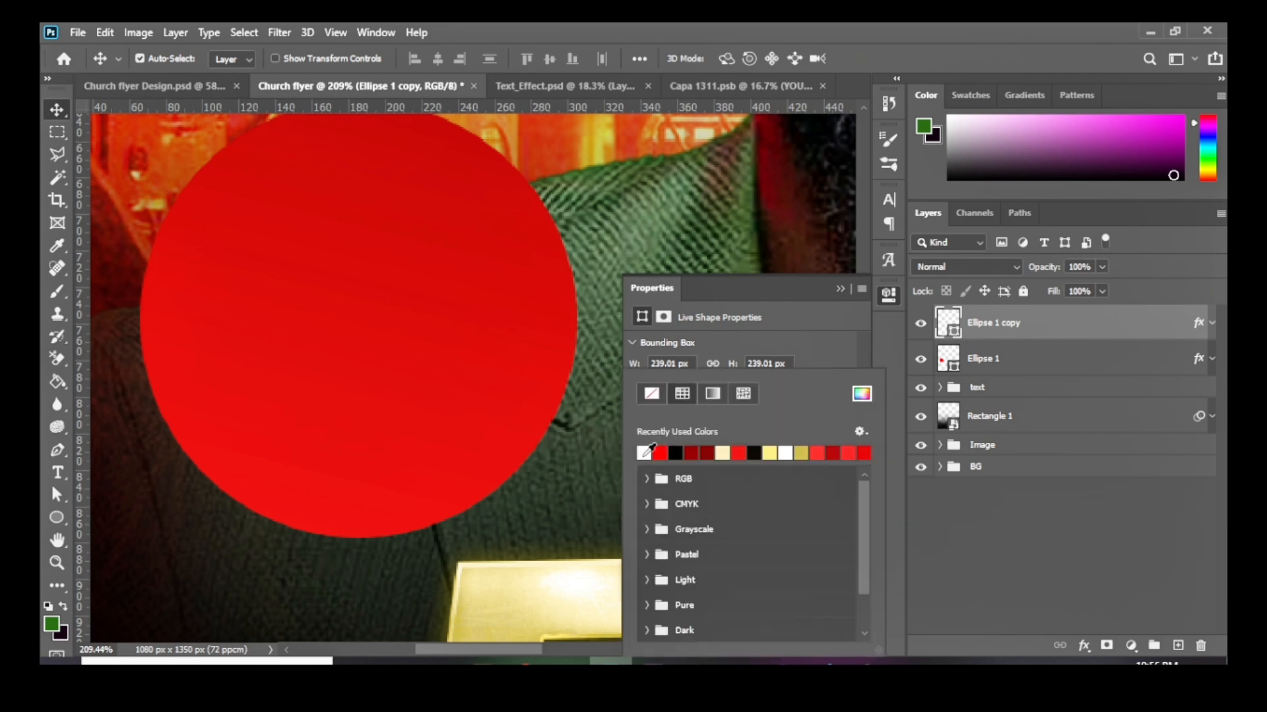
click(645, 454)
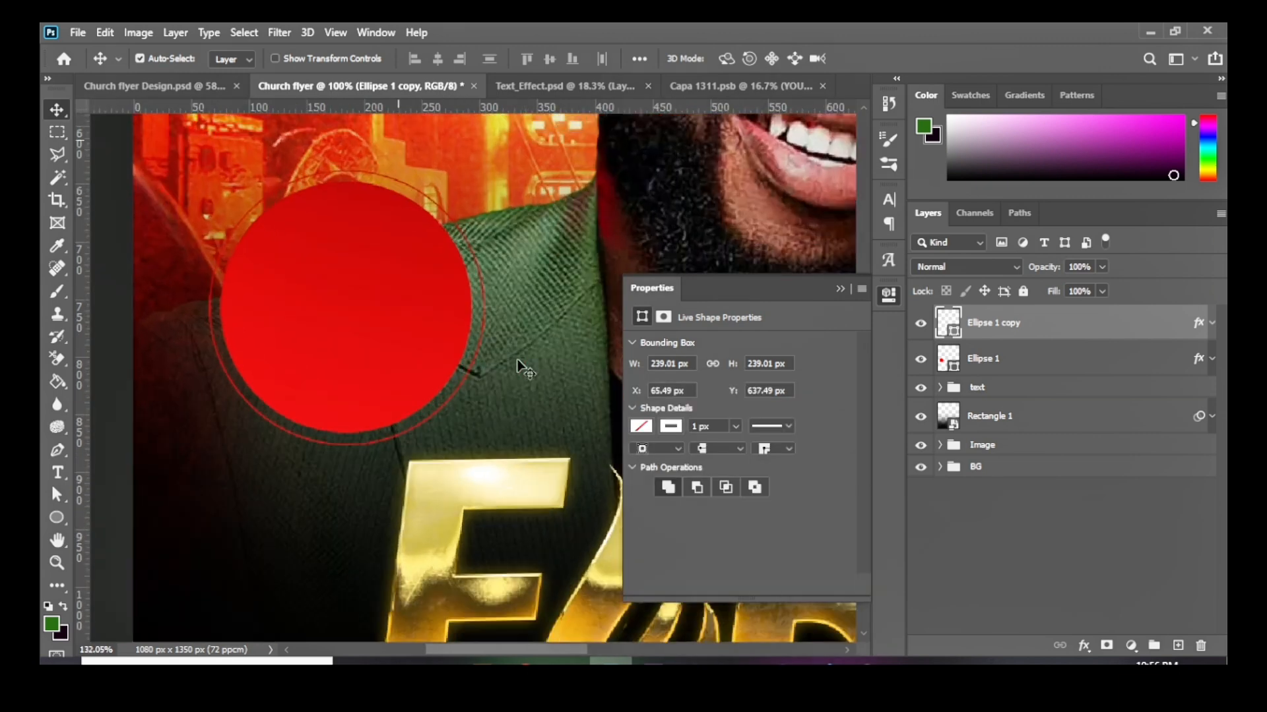
scroll(521, 368, up, 1)
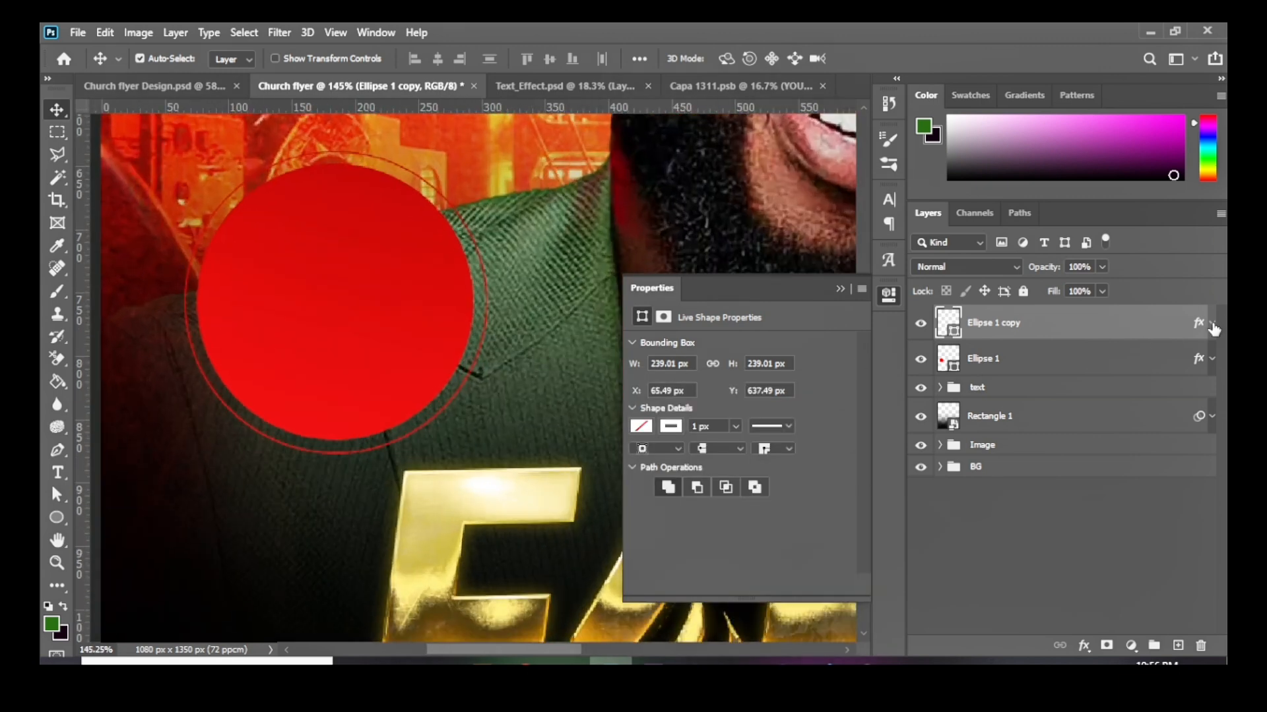
Step: Hide the Gradient Overlay effect on the enlarged circle copy so its outline shows plain white
click(1212, 325)
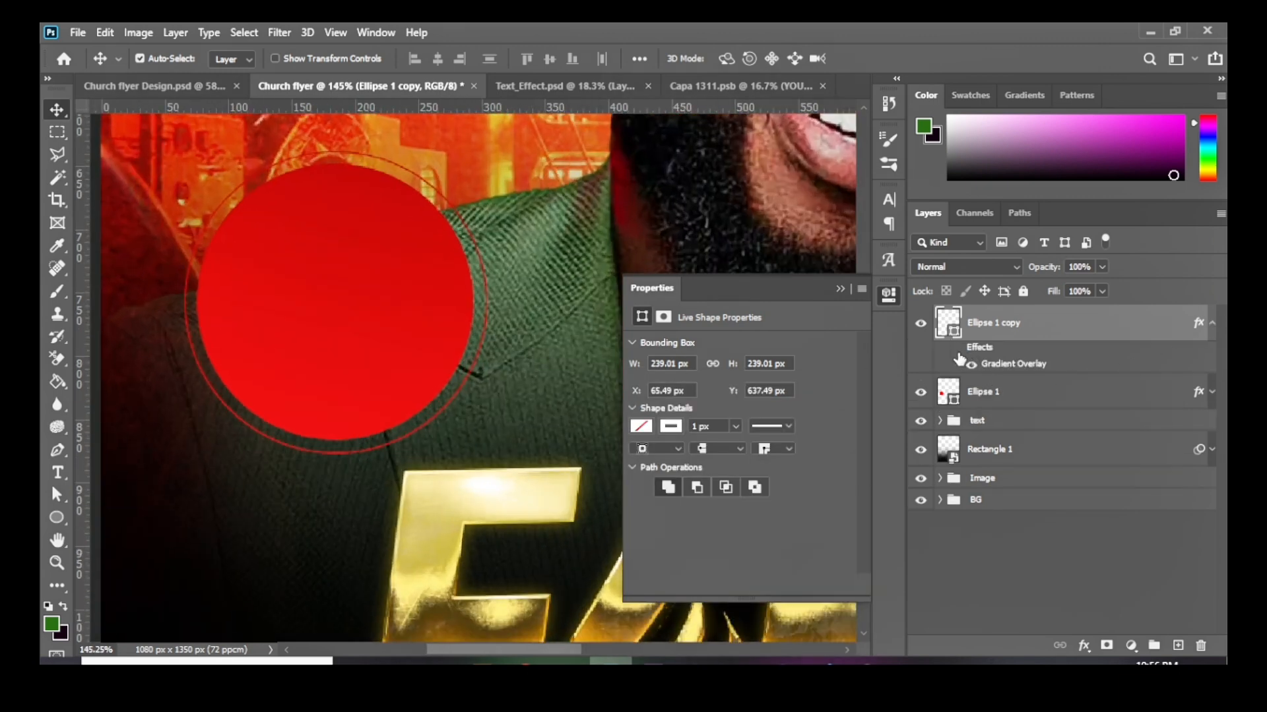
click(964, 362)
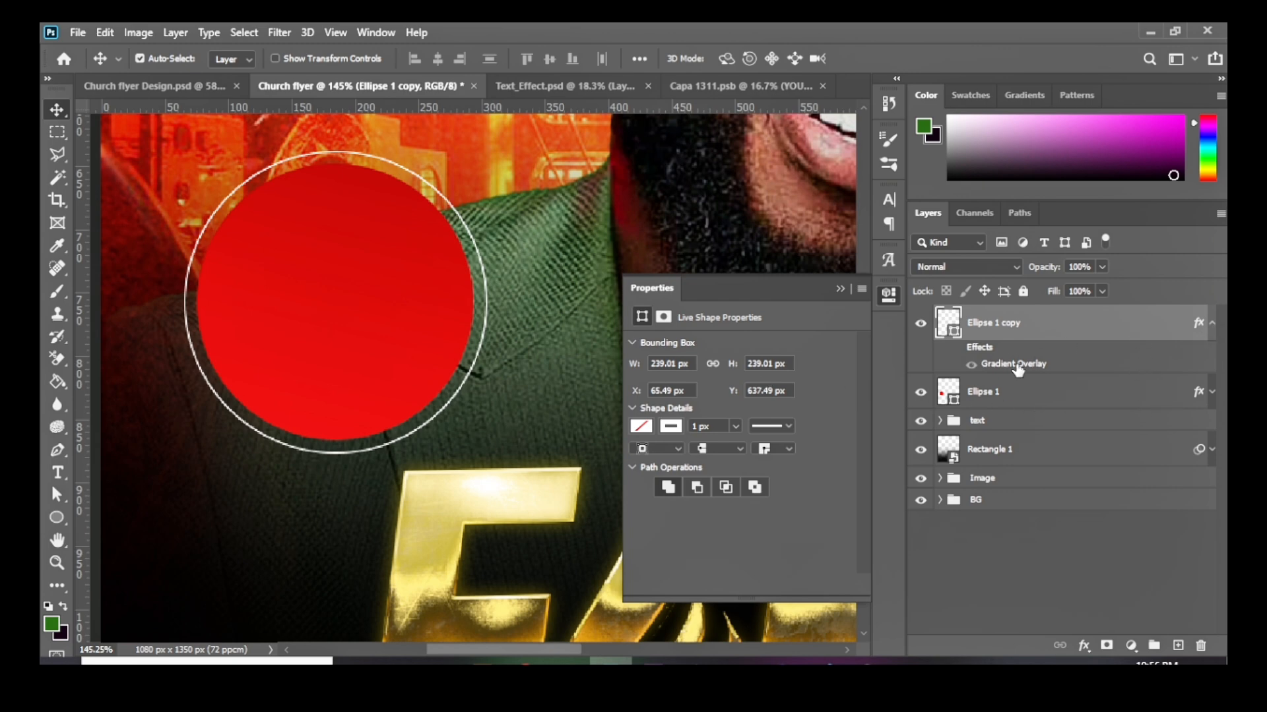
scroll(435, 309, up, 5)
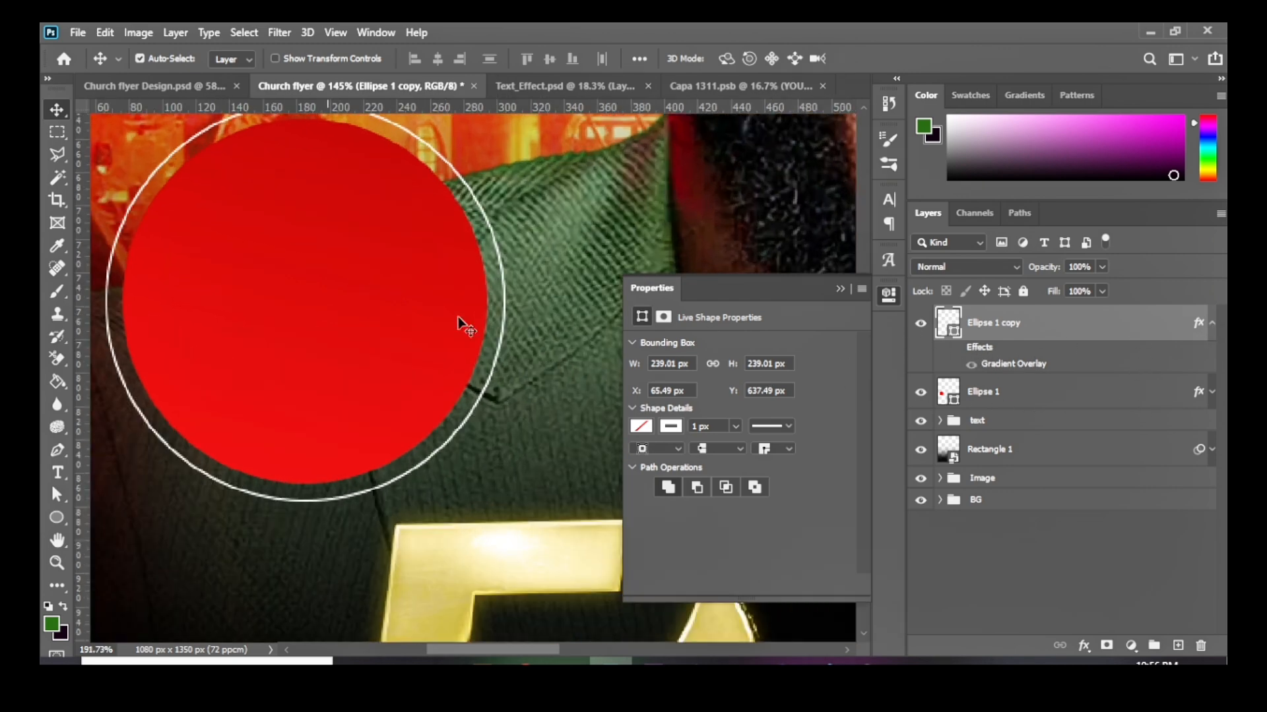
scroll(597, 382, down, 3)
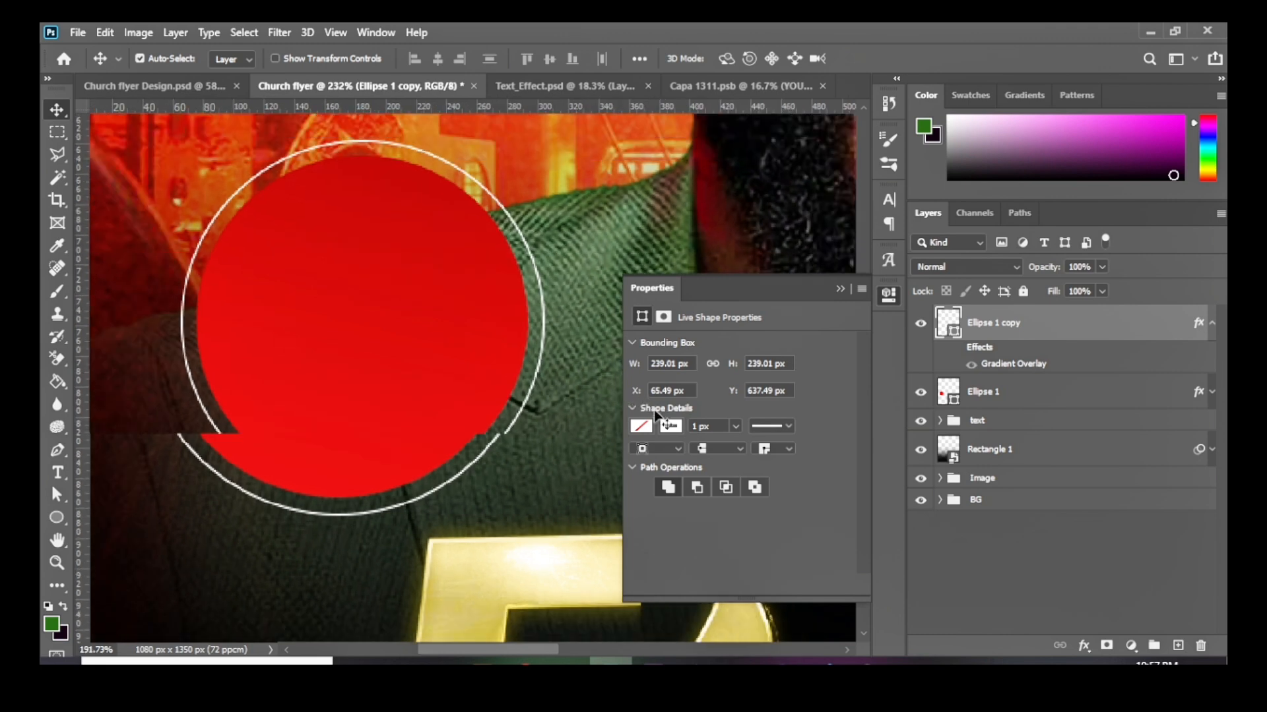
Step: Set the white ring's stroke width to 2 px
click(735, 426)
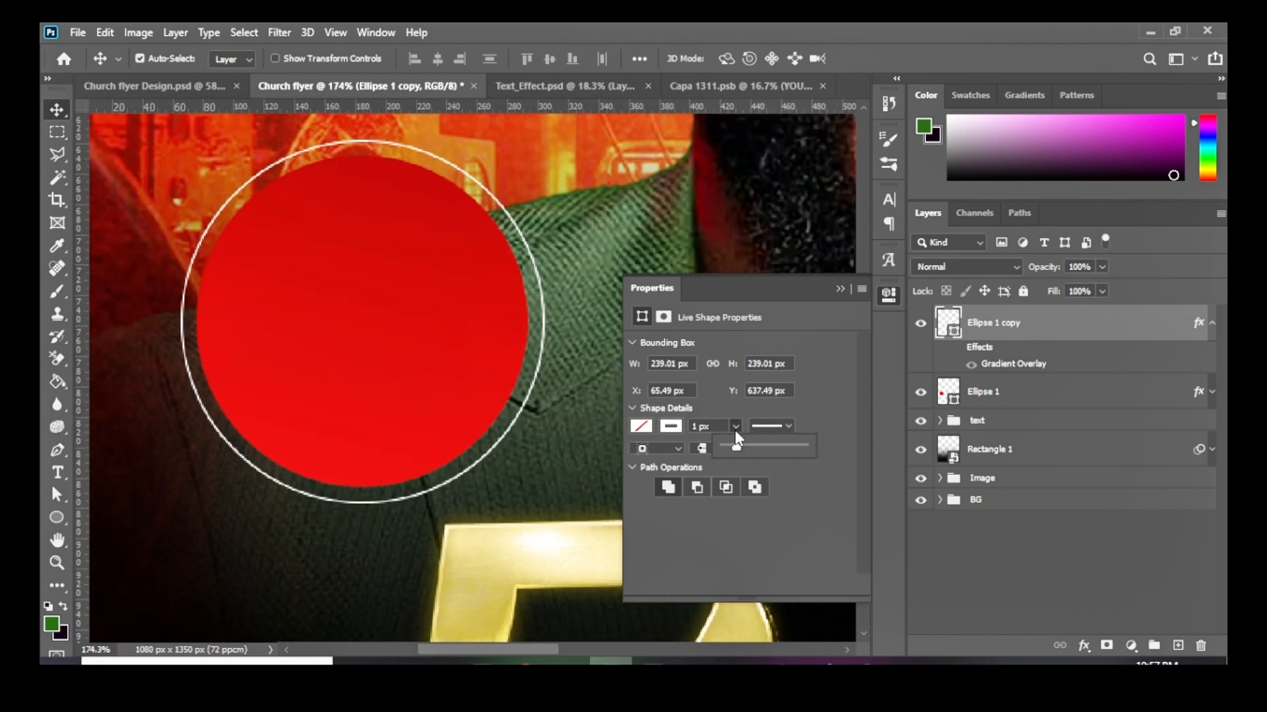
click(741, 446)
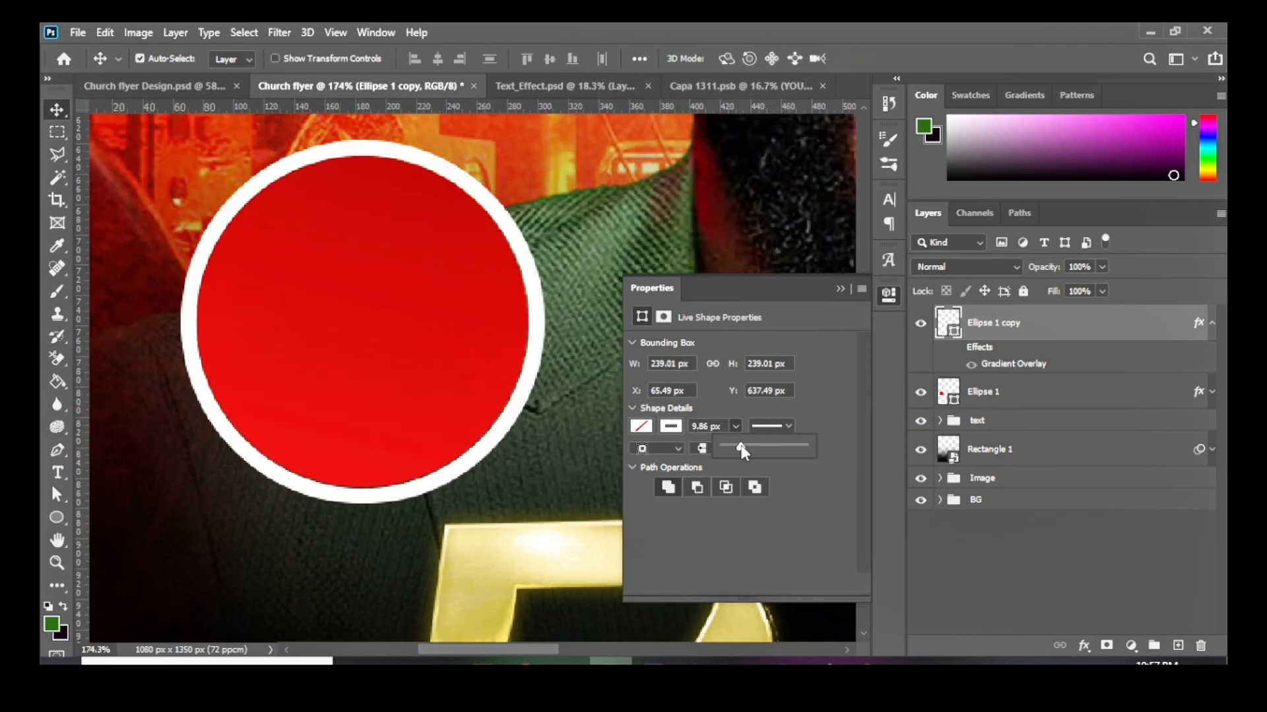
click(711, 429)
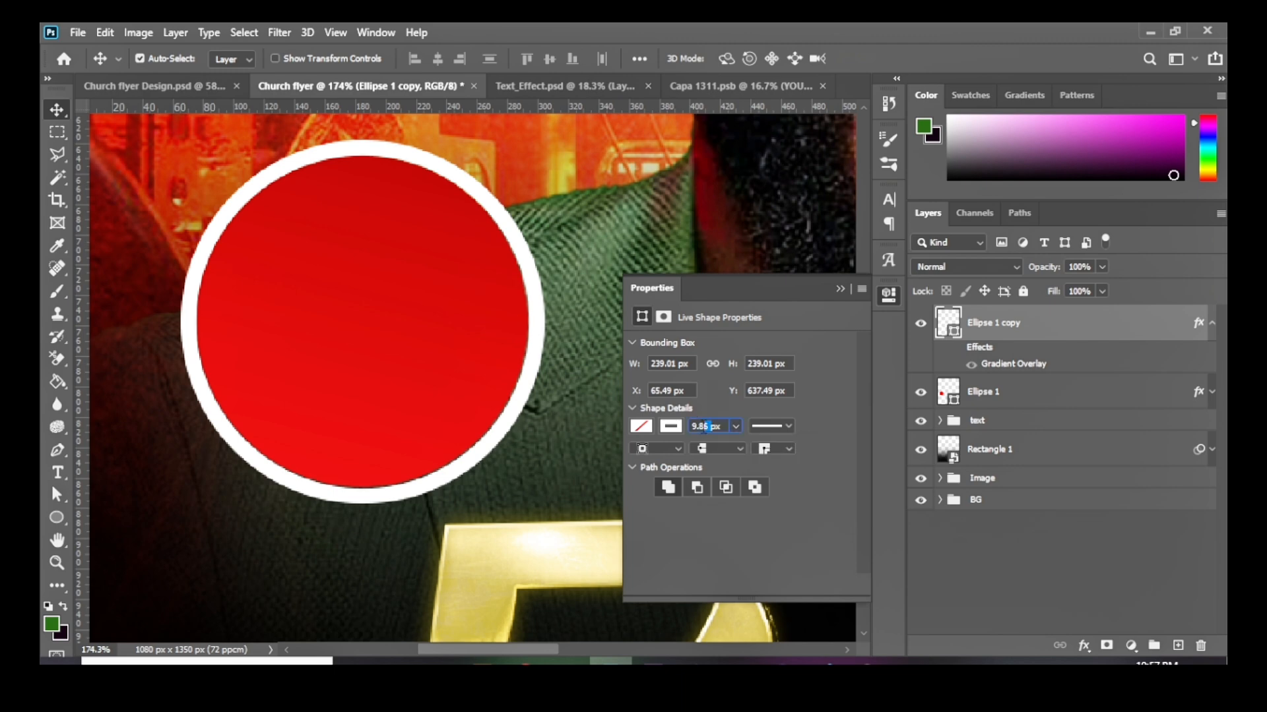
text(2)
key(Return)
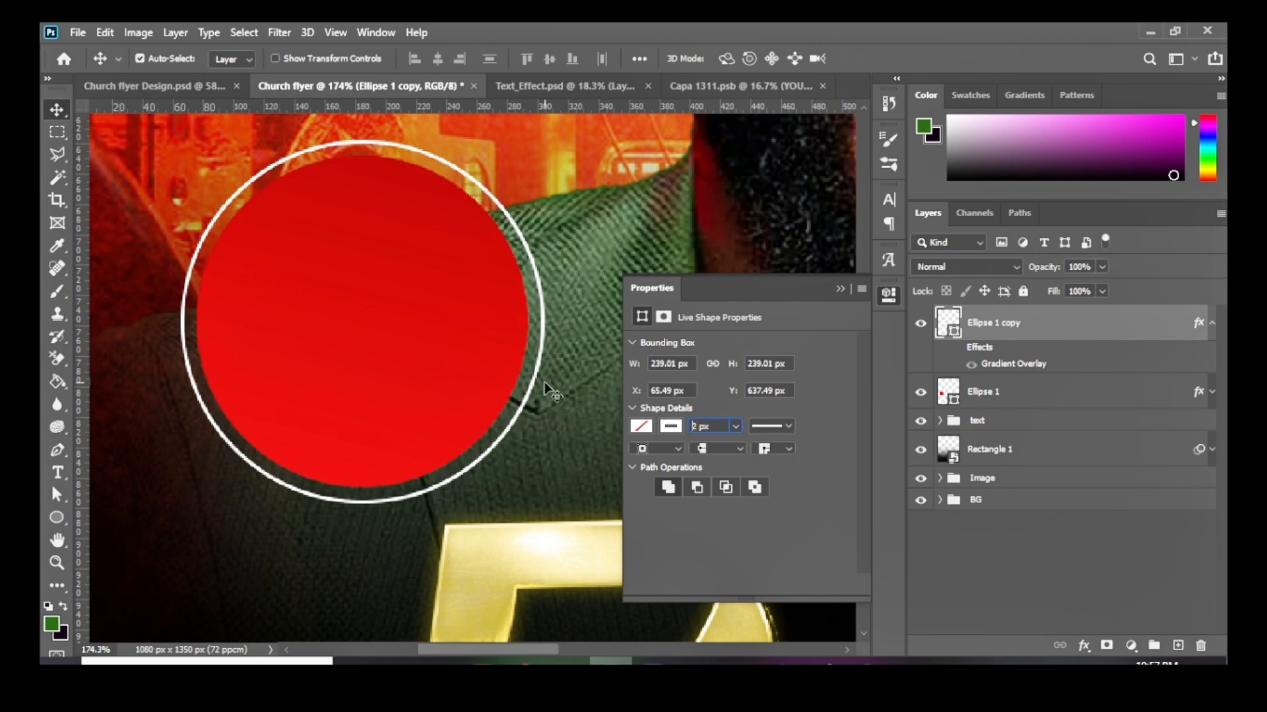
Step: Change the white ring's stroke colour to light grey and set its stroke width to 3 px
scroll(302, 319, down, 5)
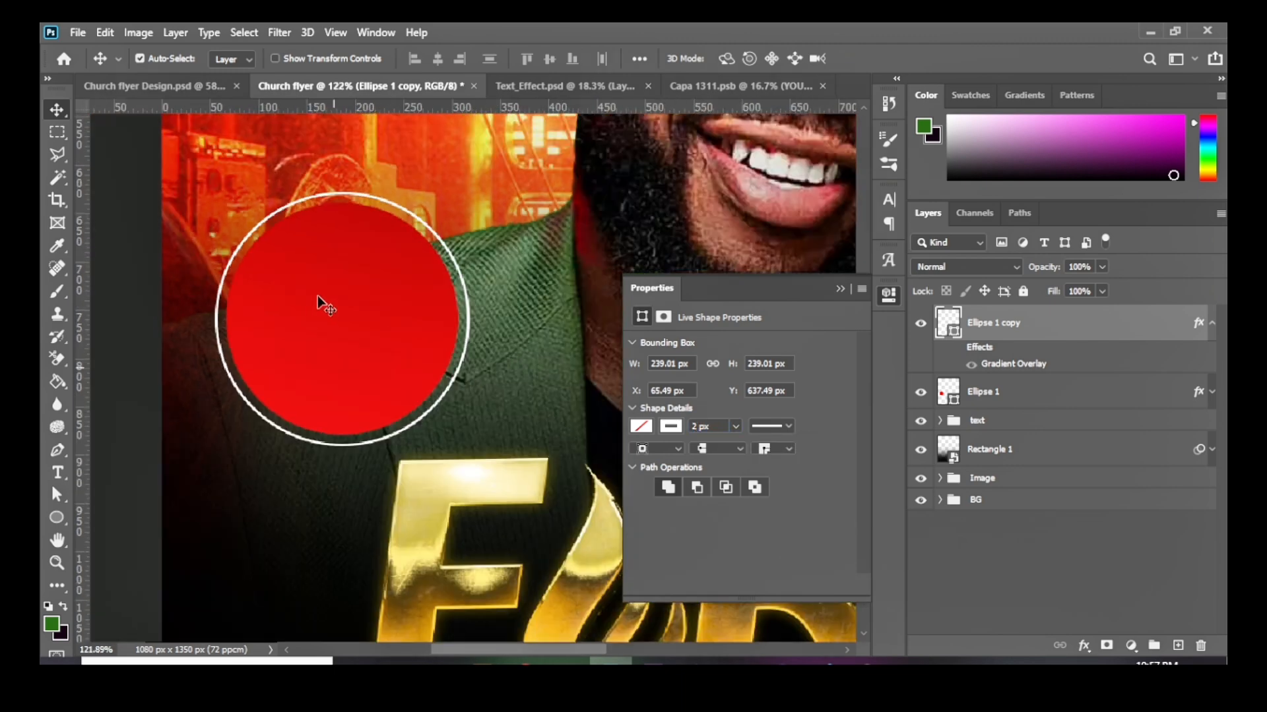
scroll(596, 356, down, 1)
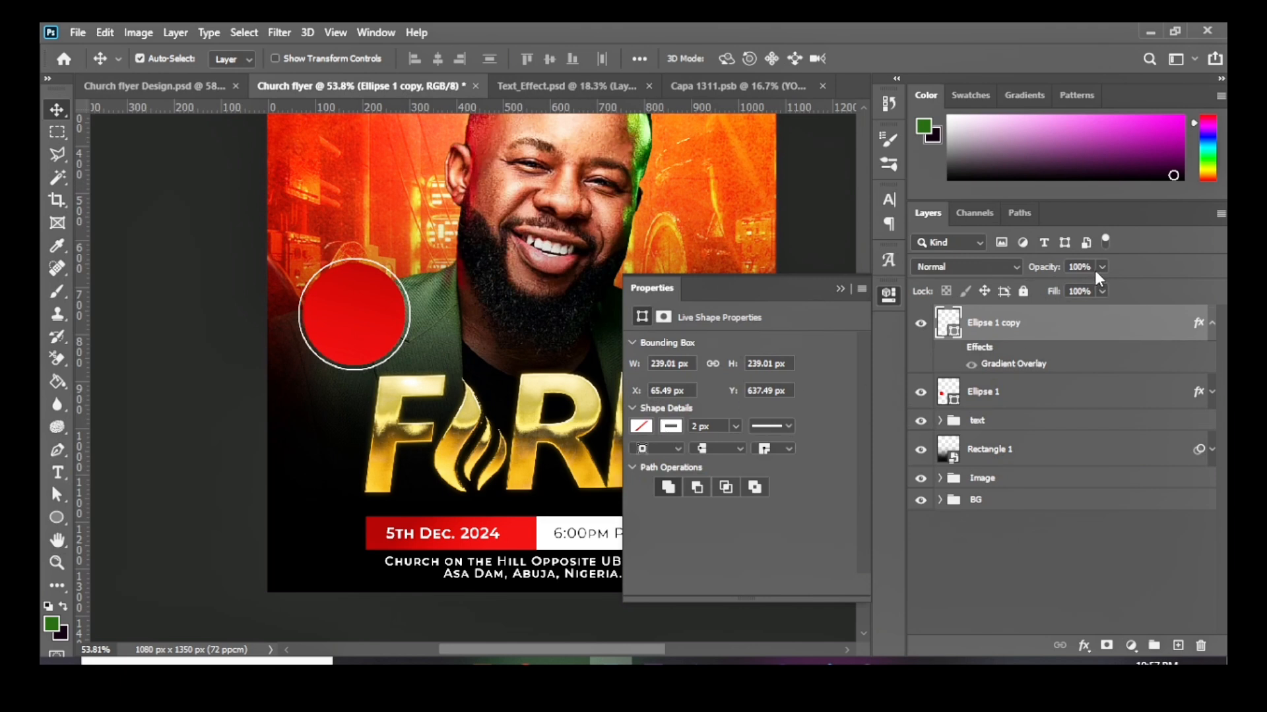
click(671, 428)
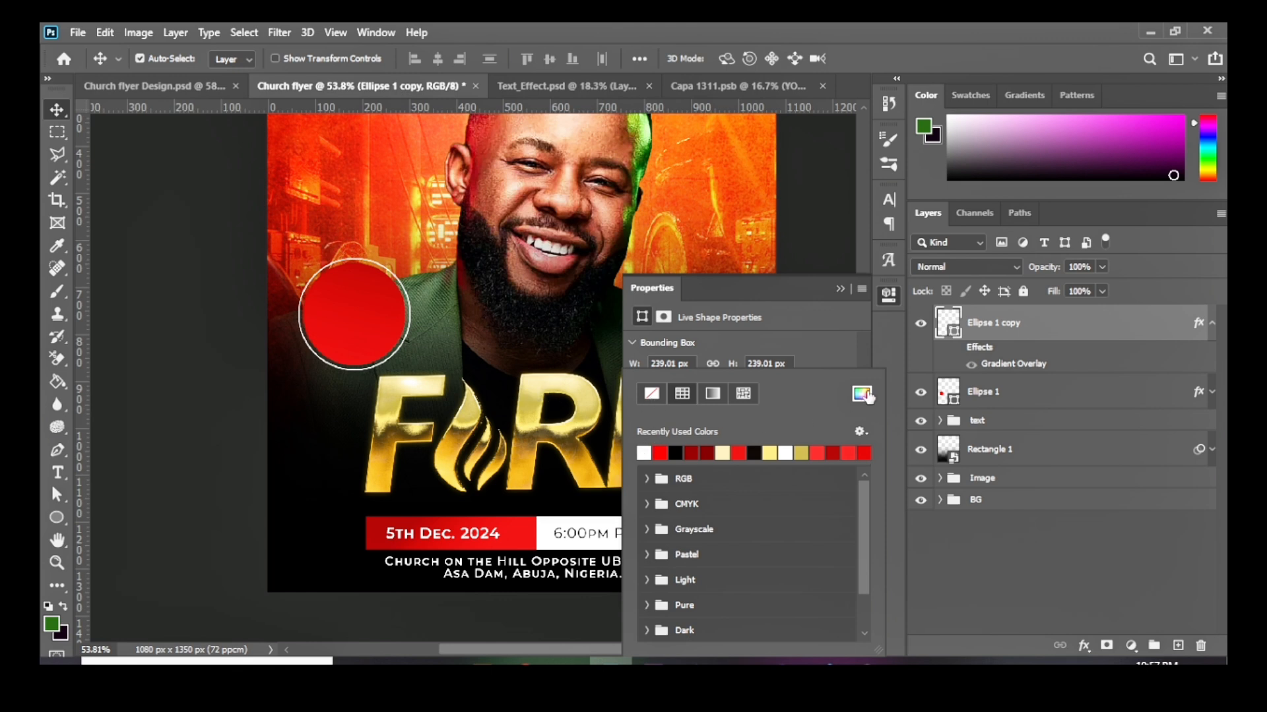
click(861, 394)
text(e7e0e0)
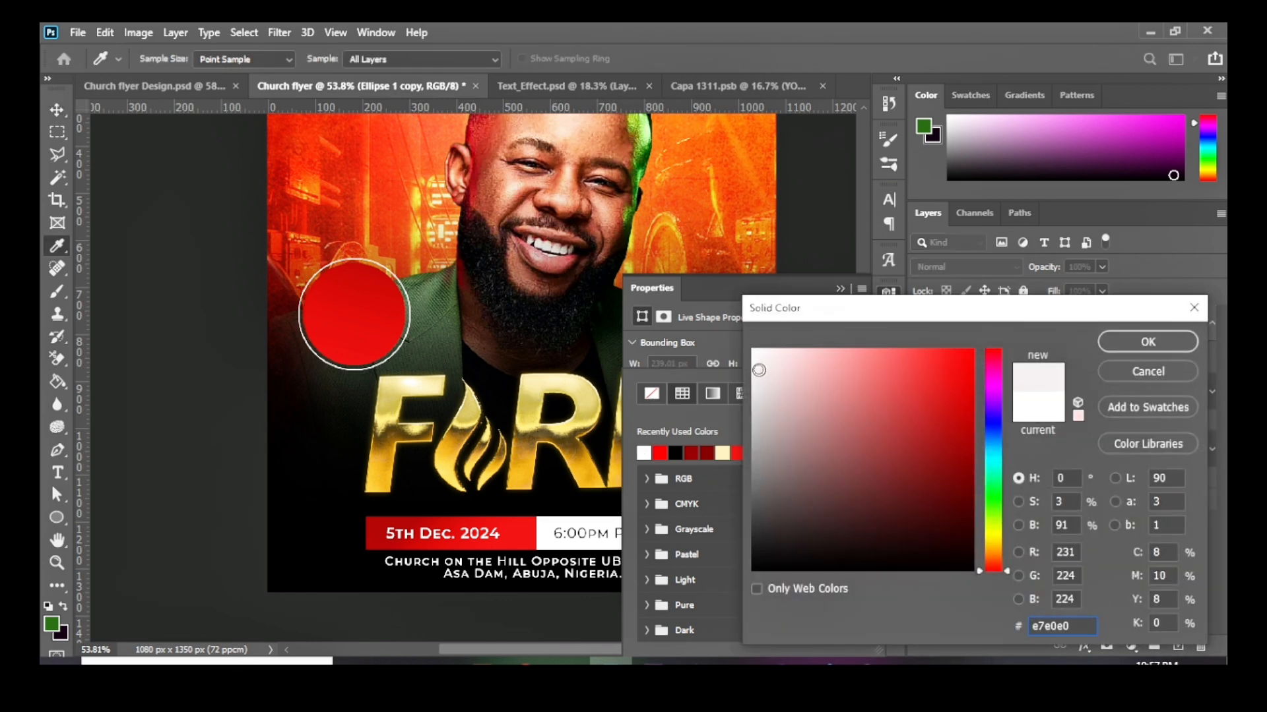
click(755, 394)
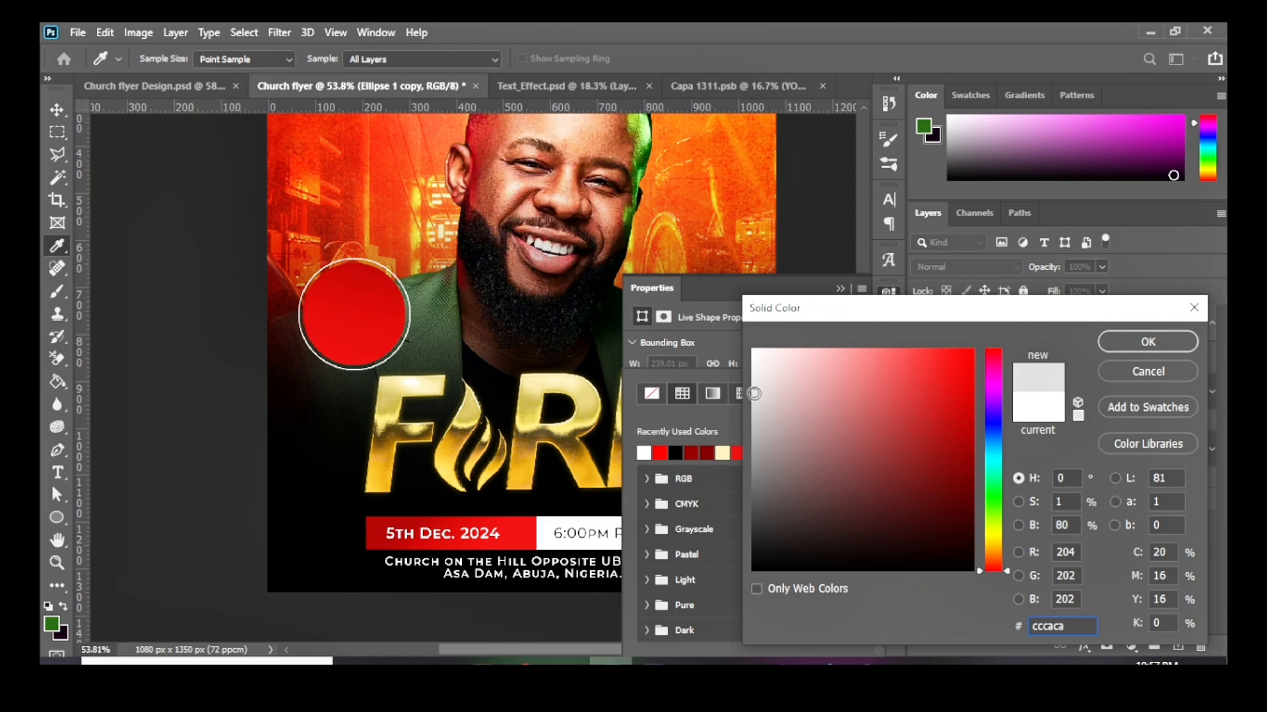
click(756, 409)
click(1148, 342)
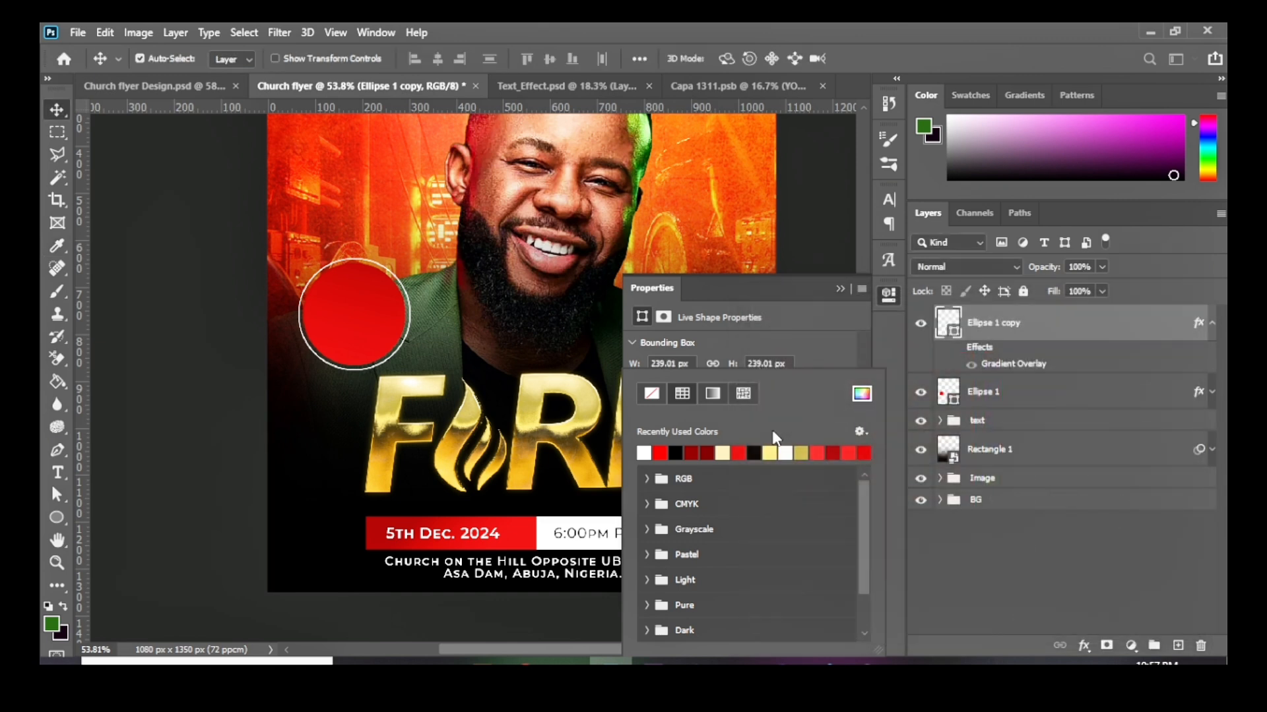
click(720, 347)
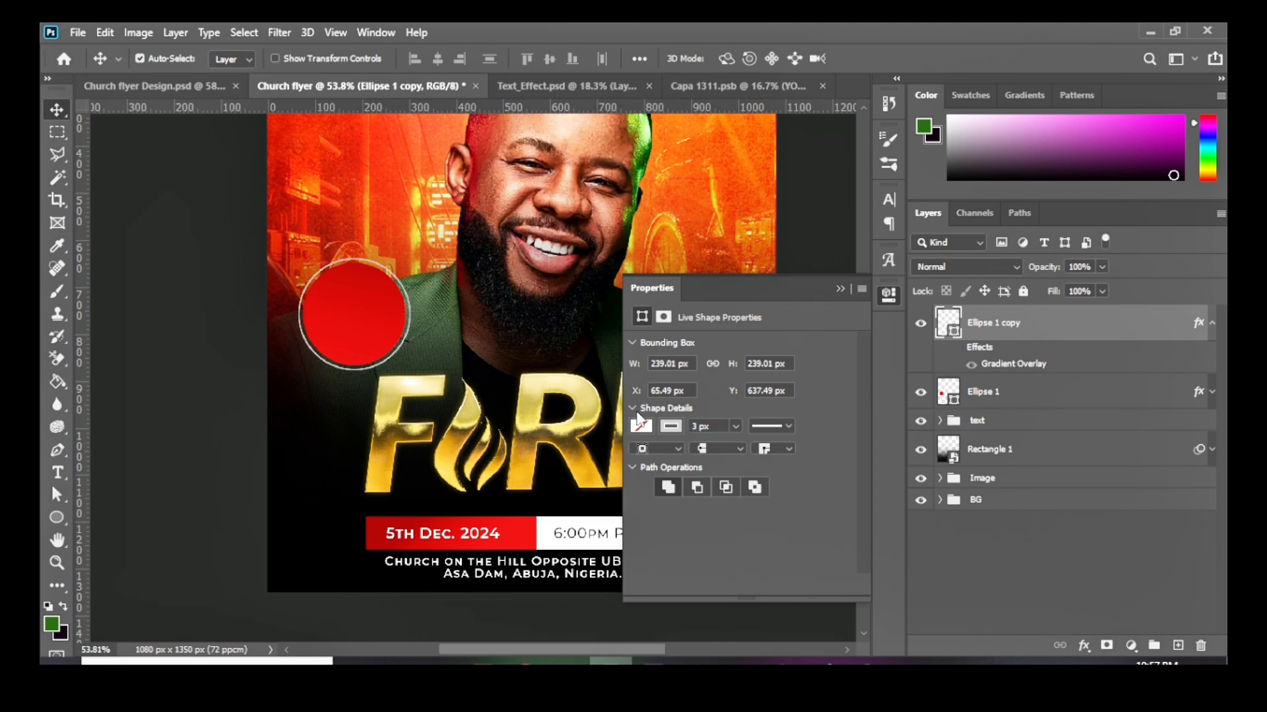
Step: Examine the broken ring around the name badge in Church flyer Design.psd as a reference, and return to the flyer
scroll(362, 345, up, 2)
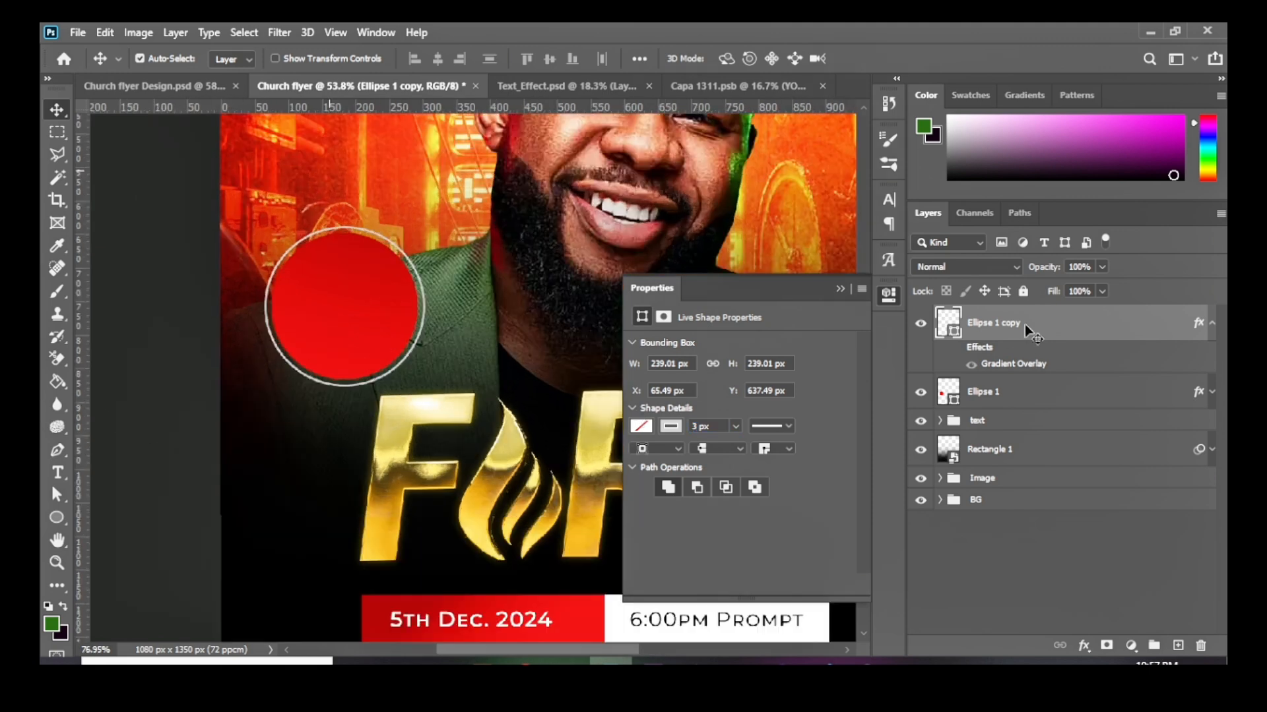
click(841, 289)
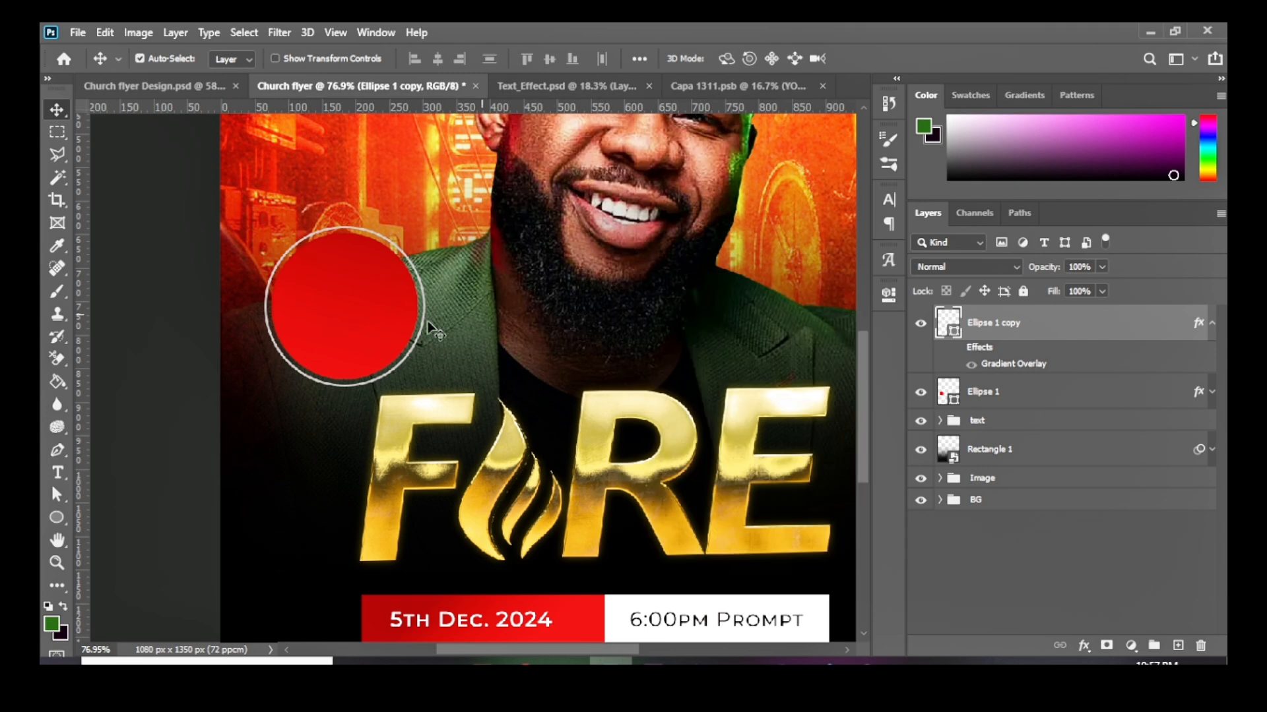
scroll(387, 345, up, 2)
scroll(350, 305, down, 3)
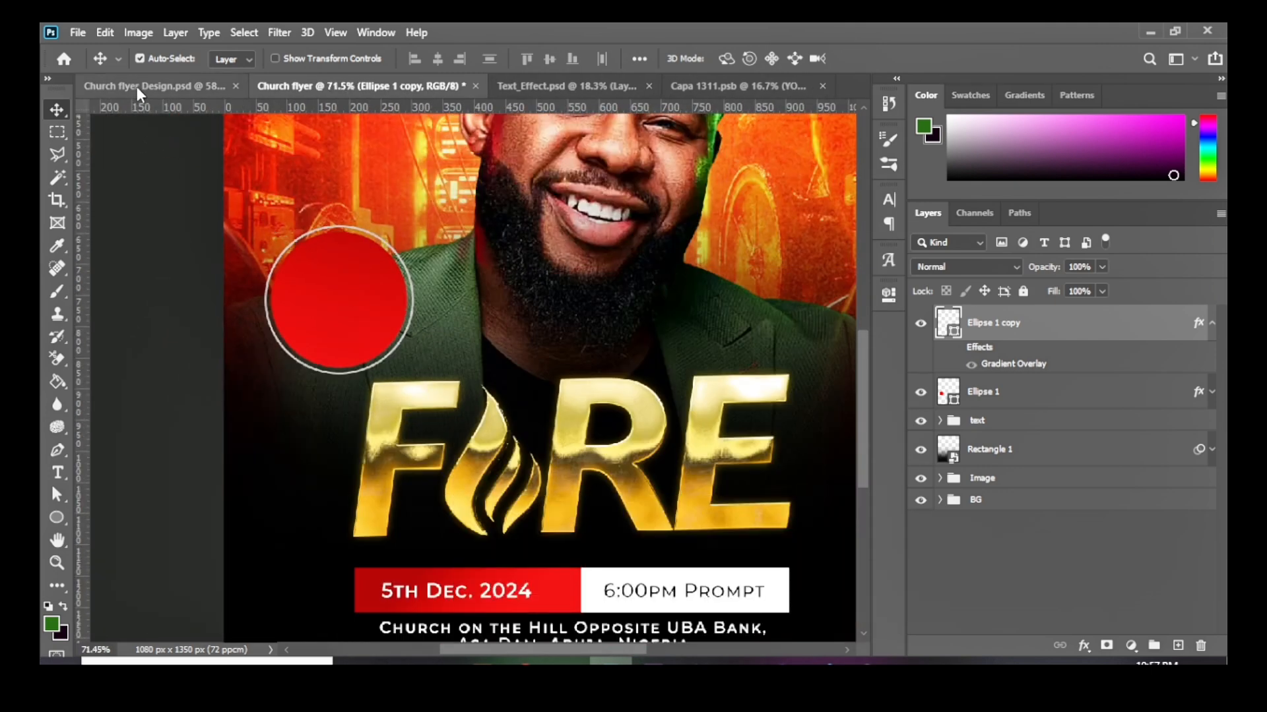
click(154, 86)
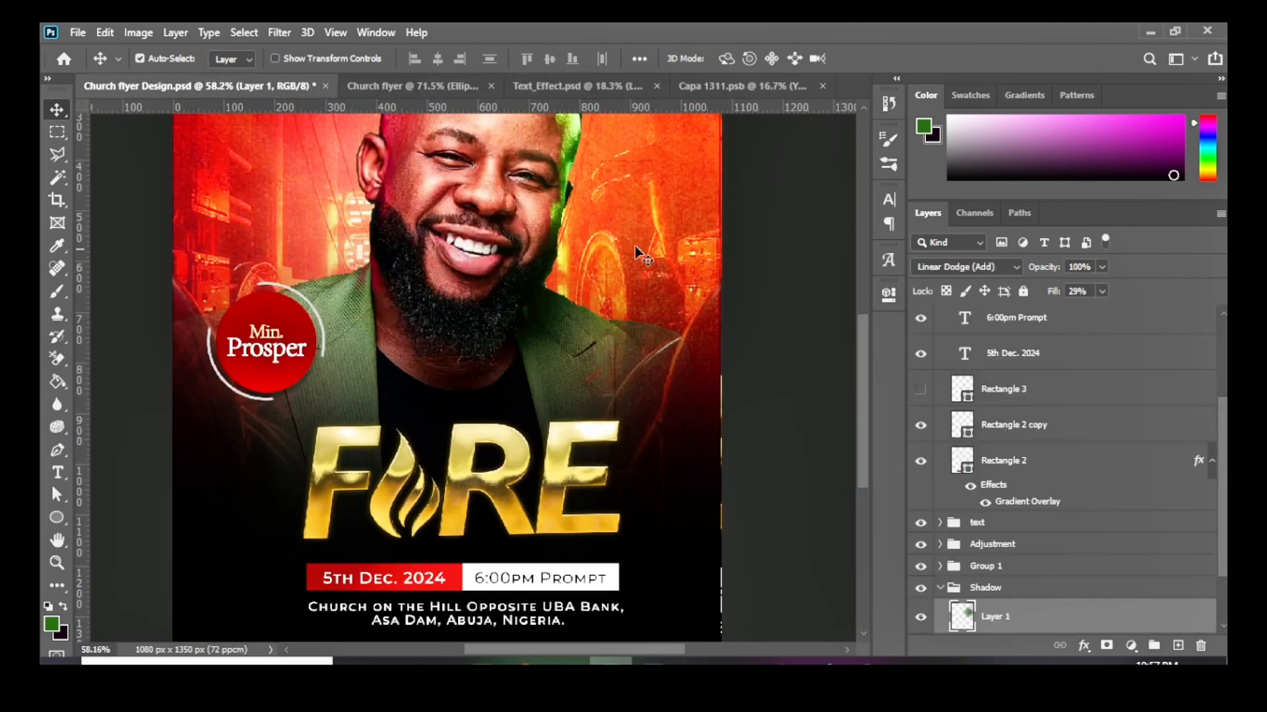
scroll(263, 395, up, 1)
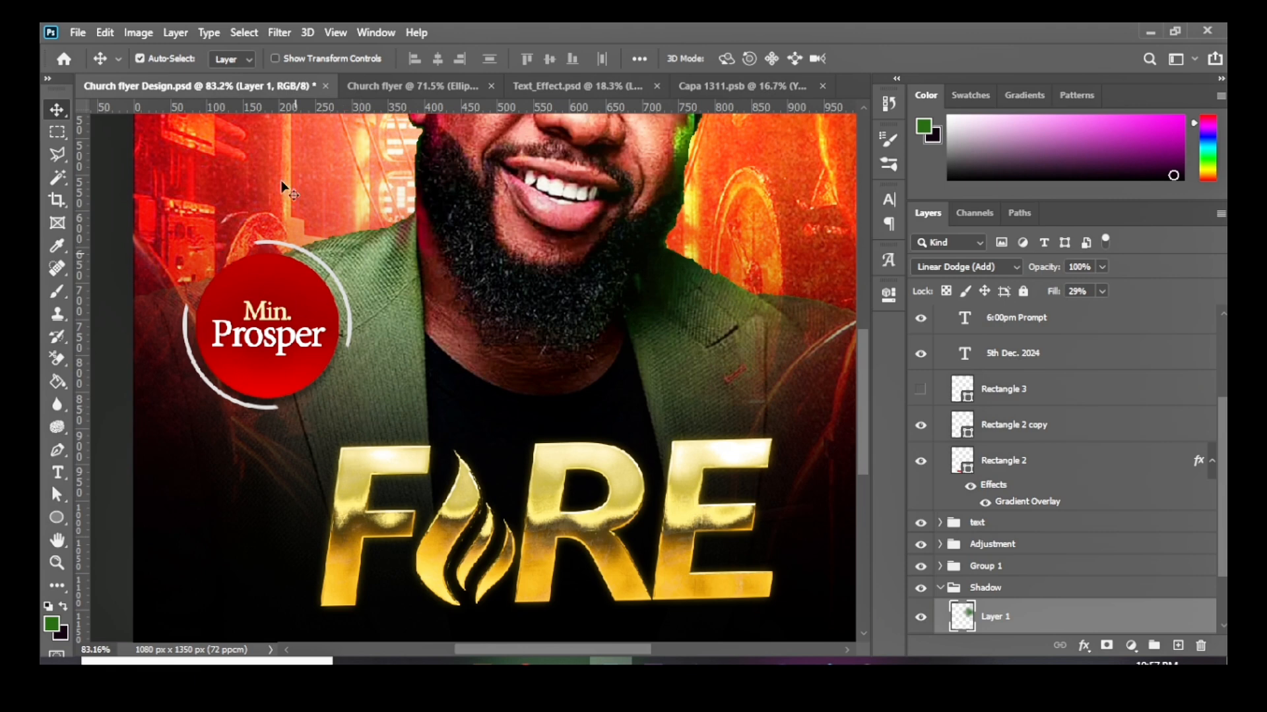
click(382, 83)
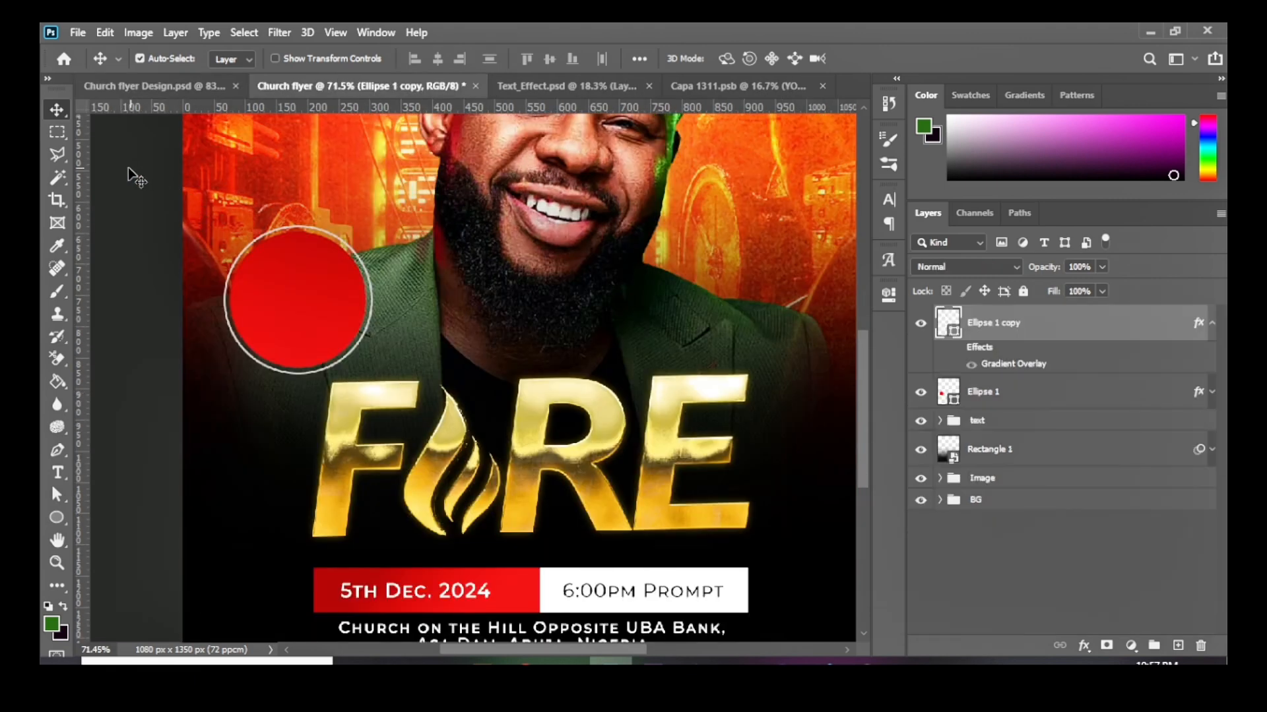
Step: Rasterize the Ellipse 1 copy layer and delete a rectangular band across the middle of the ring, leaving two arcs with nothing selected
click(56, 132)
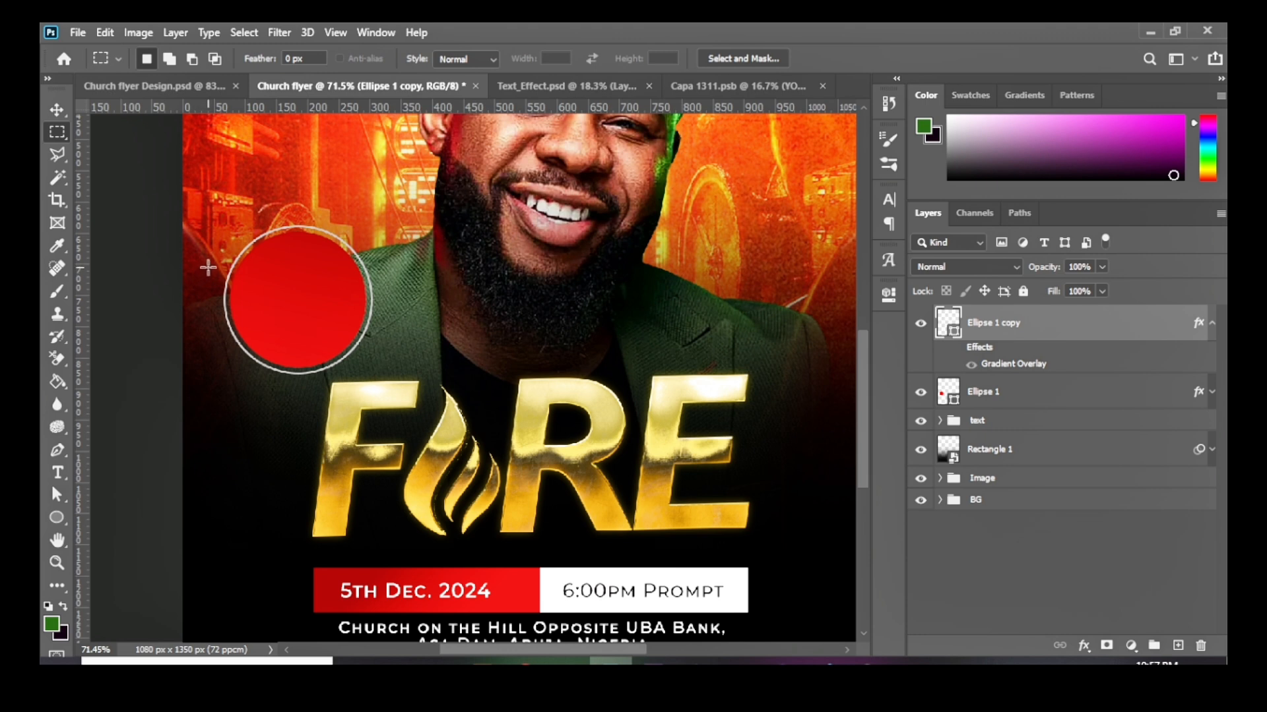
drag(369, 321, 420, 317)
key(ctrl+d)
key(Delete)
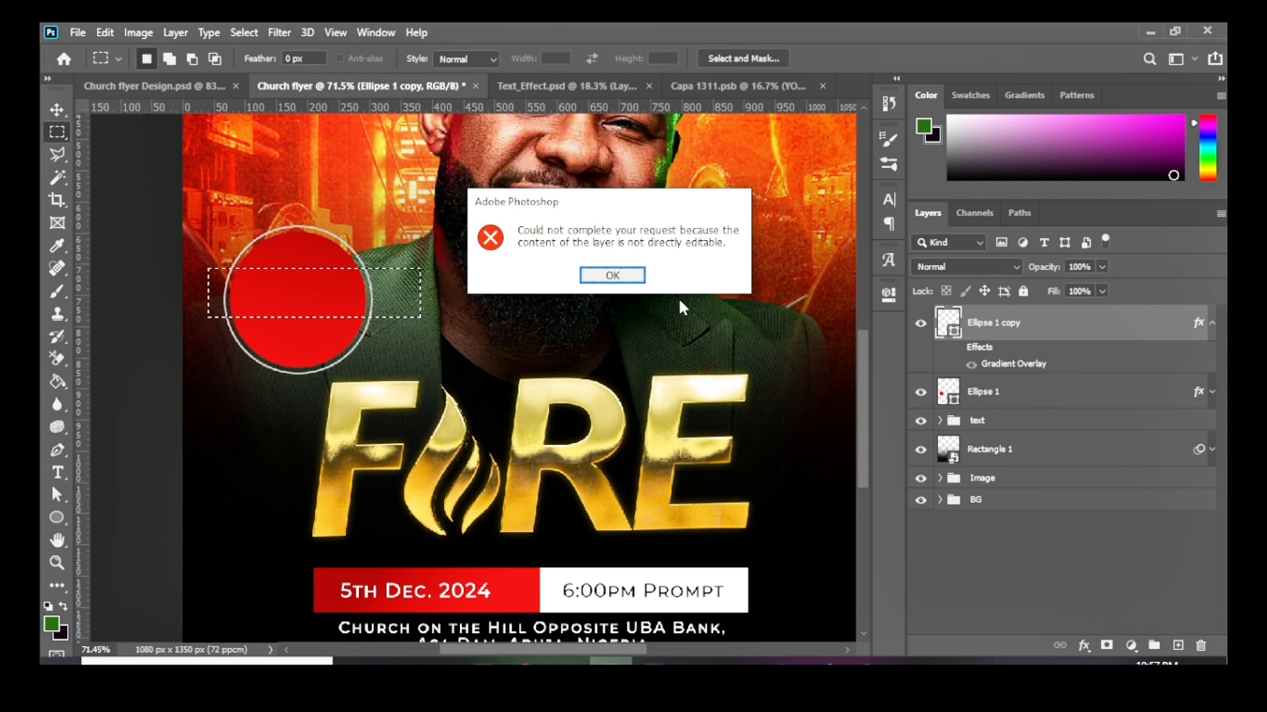
click(614, 277)
right_click(1146, 338)
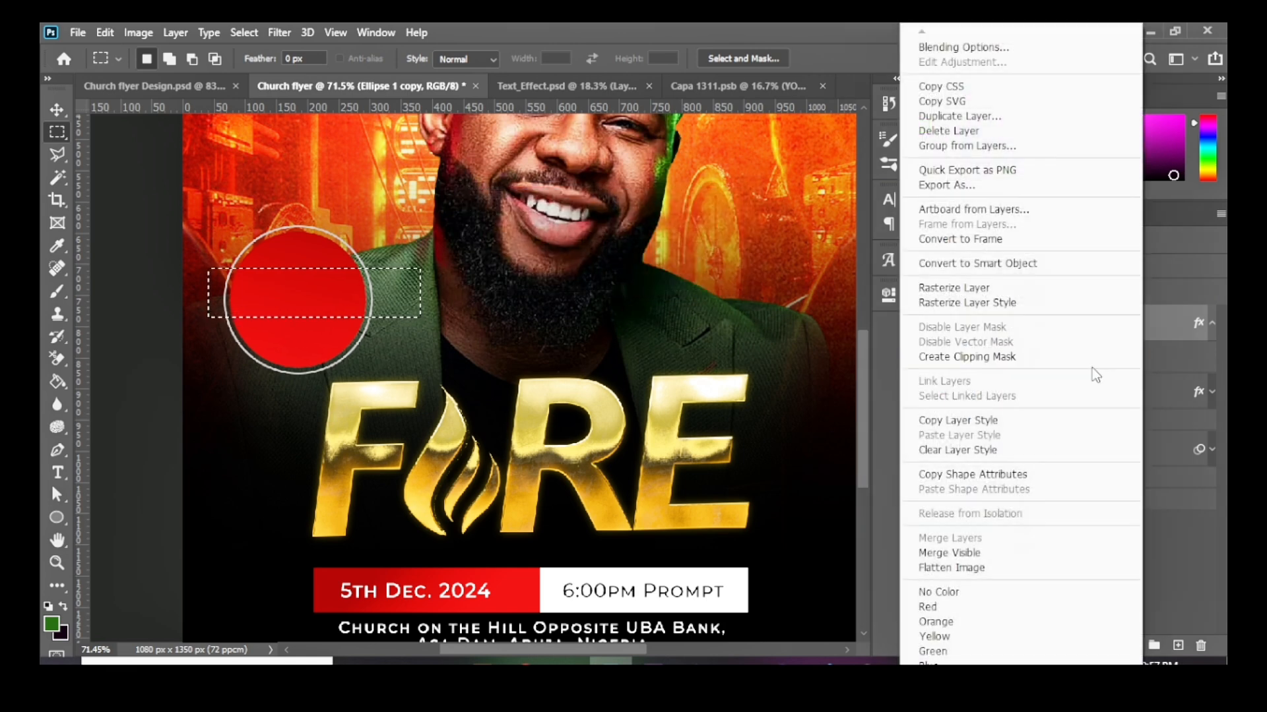
click(993, 290)
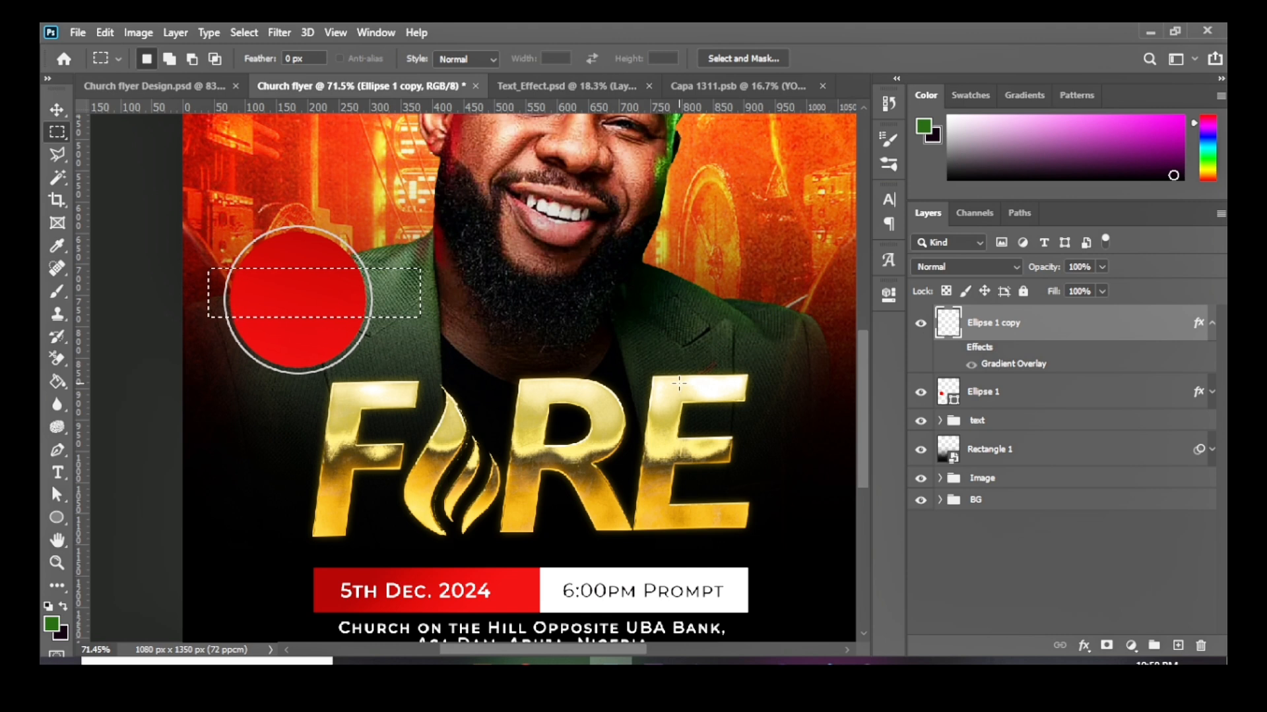
click(56, 108)
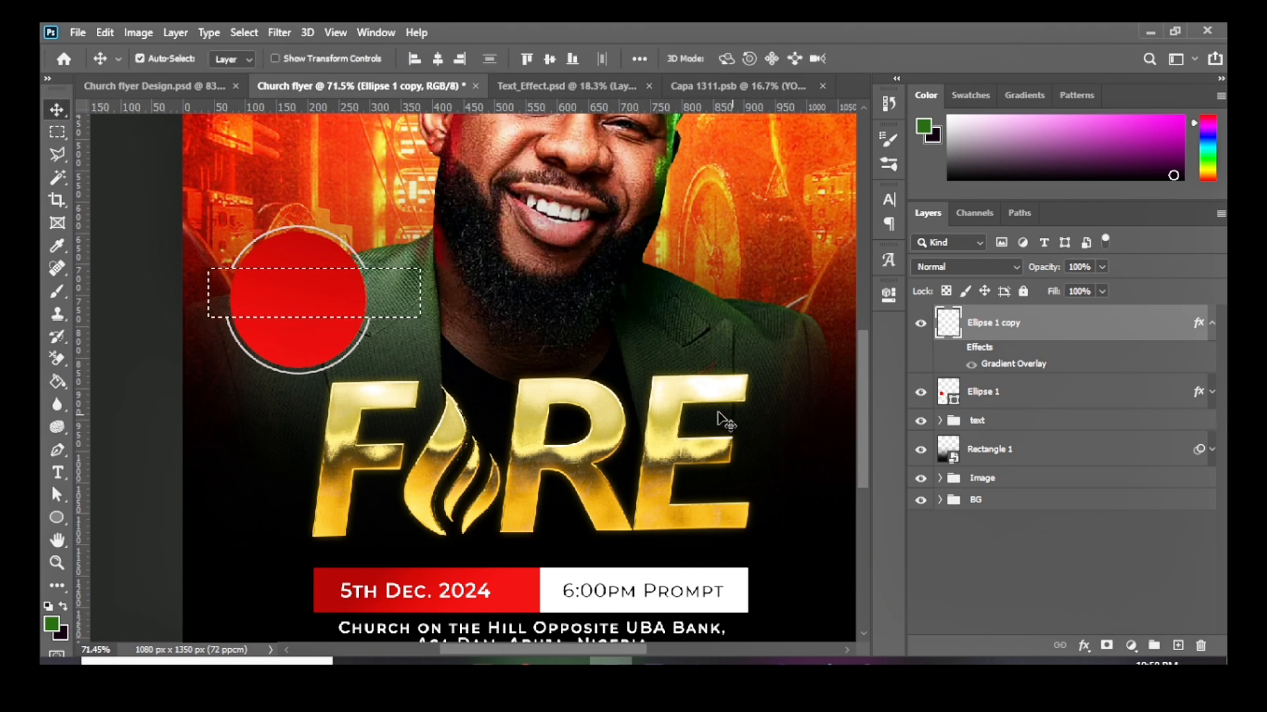
key(ctrl+d)
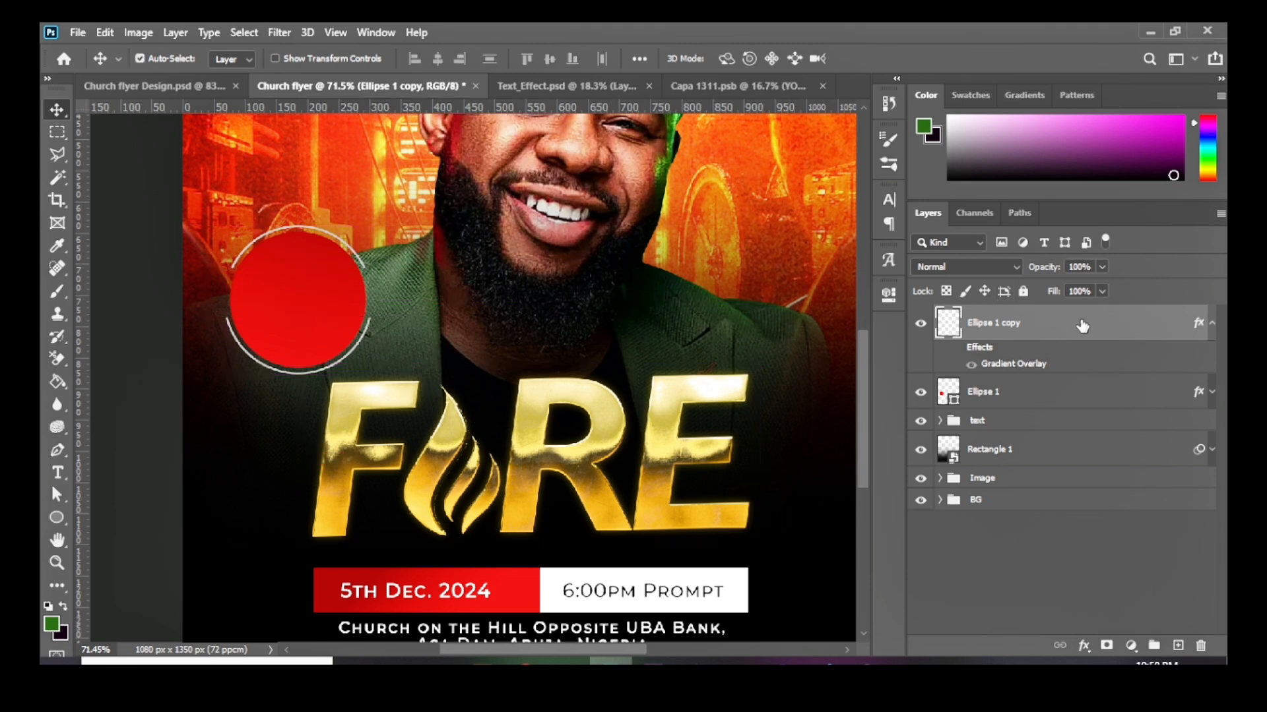
Step: Rotate the two ring arcs 30° clockwise around the red circle
key(ctrl+t)
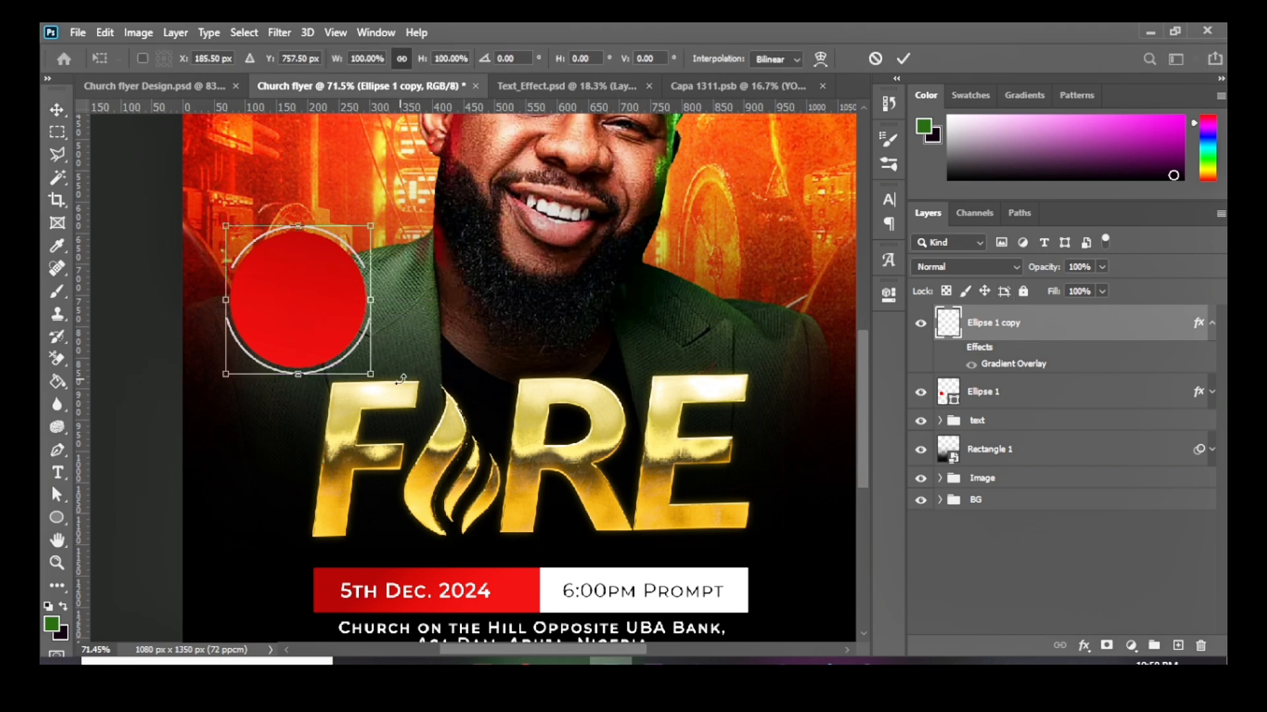
drag(389, 381, 336, 398)
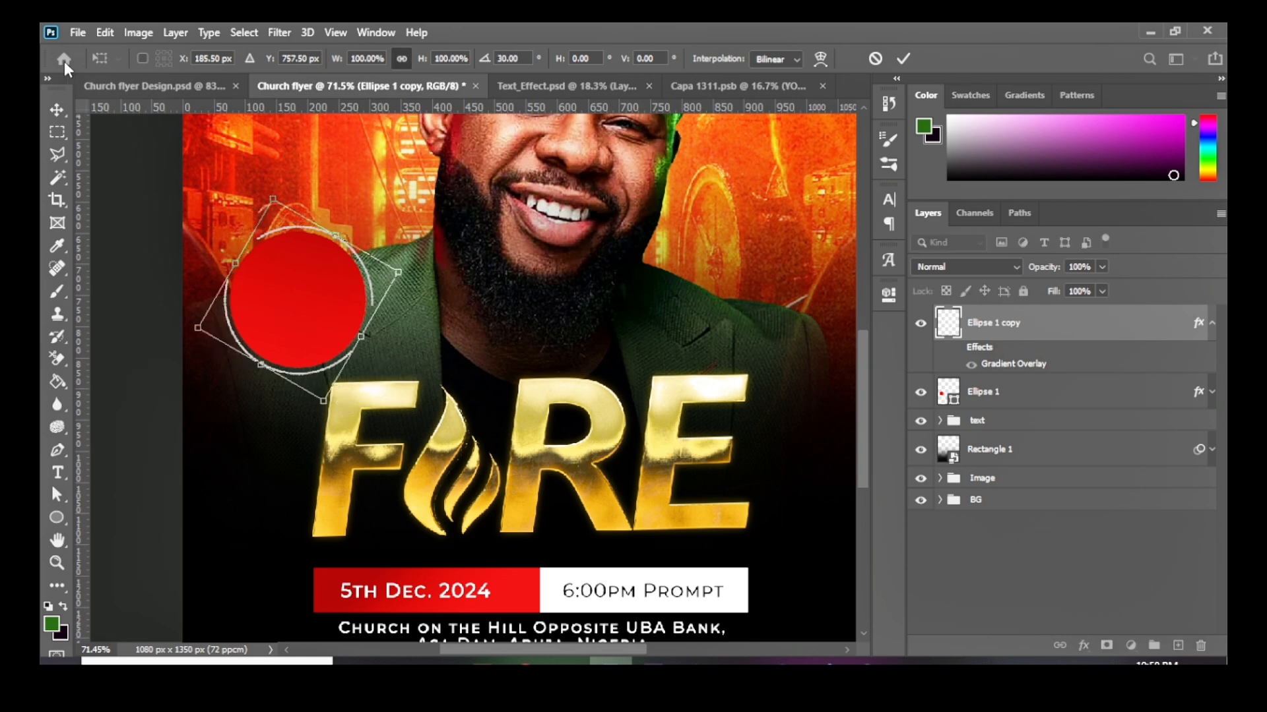
click(57, 110)
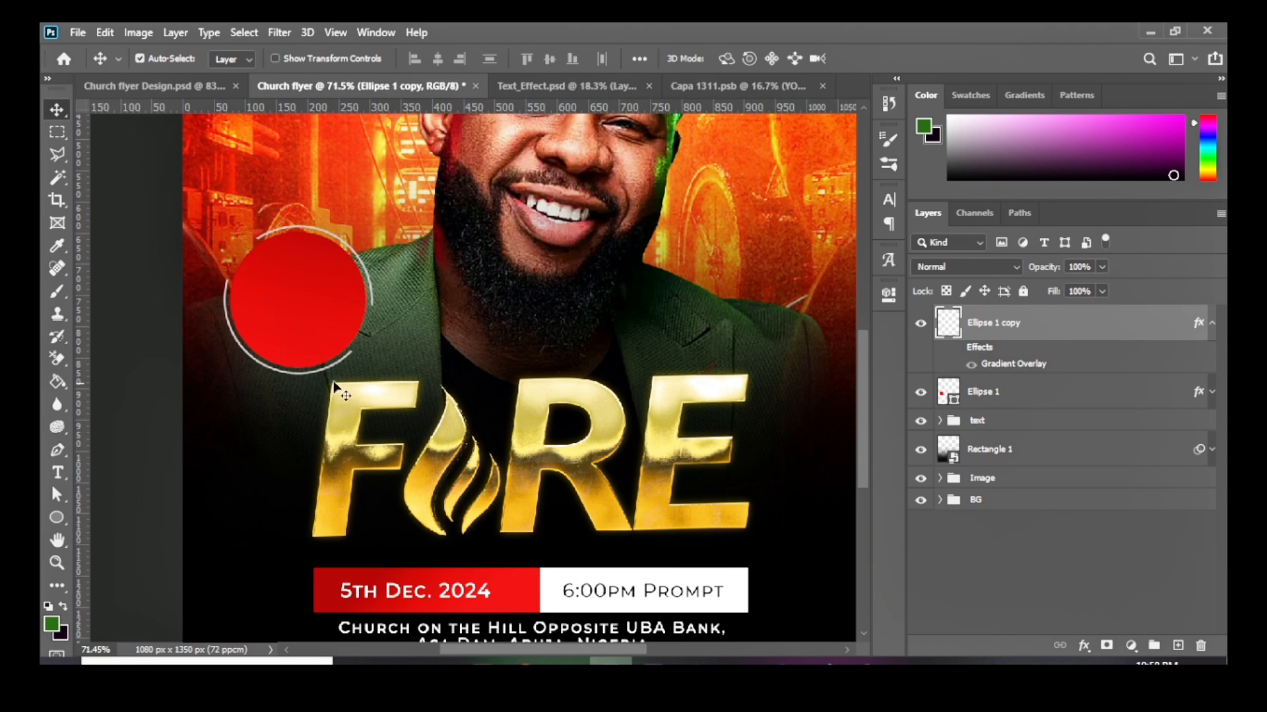
Step: Copy the minister's name text layer from Church flyer Design.psd into the flyer and place it centred on the red circle
scroll(260, 310, down, 4)
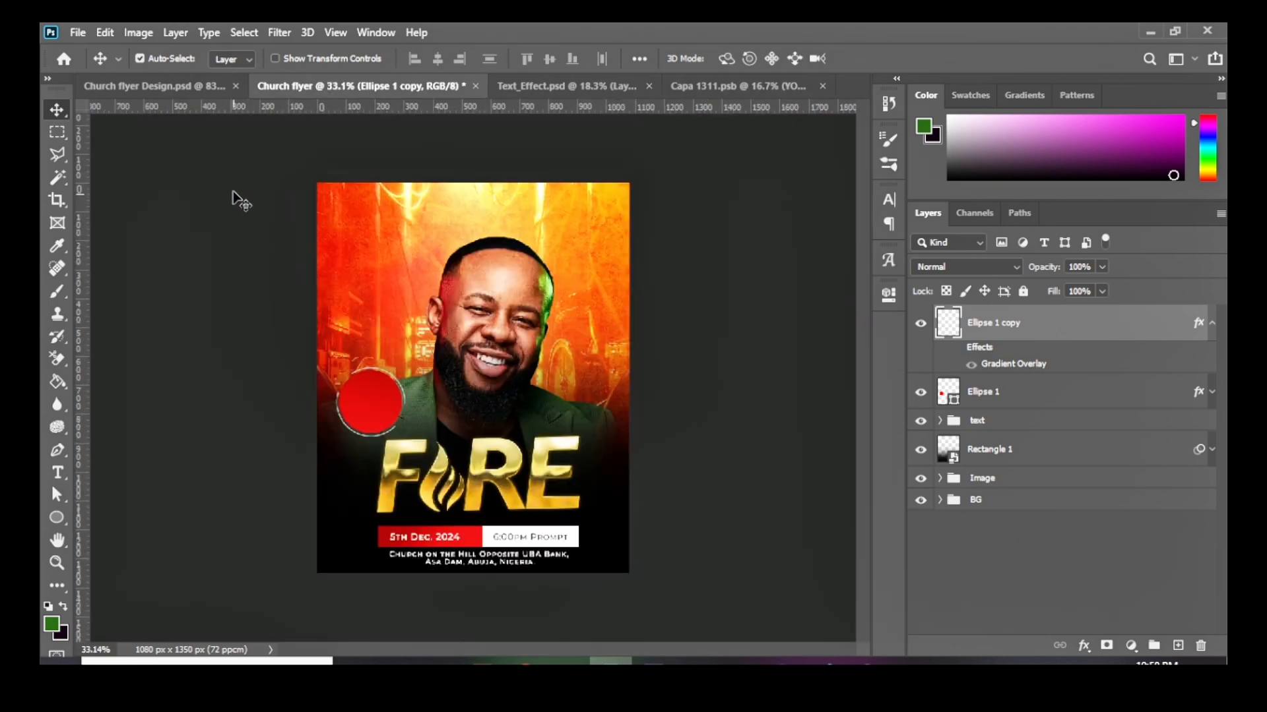
click(198, 86)
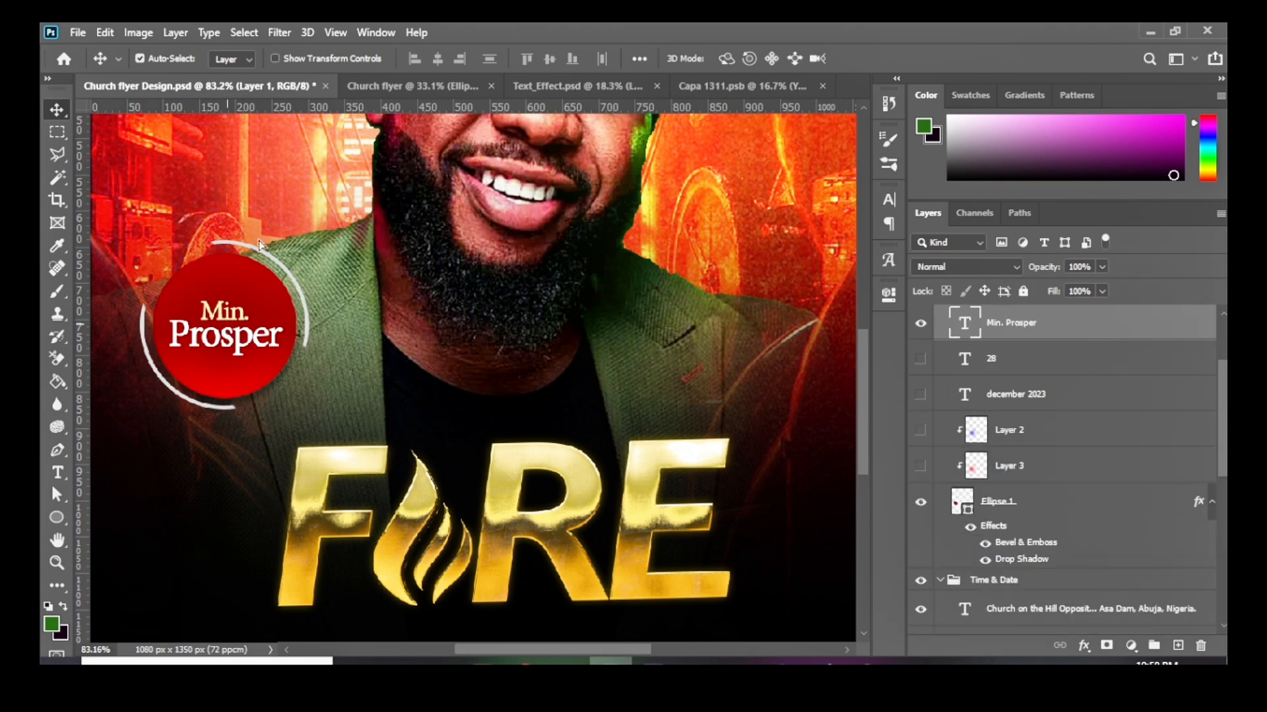
drag(250, 296, 328, 421)
scroll(336, 413, up, 3)
scroll(462, 407, down, 2)
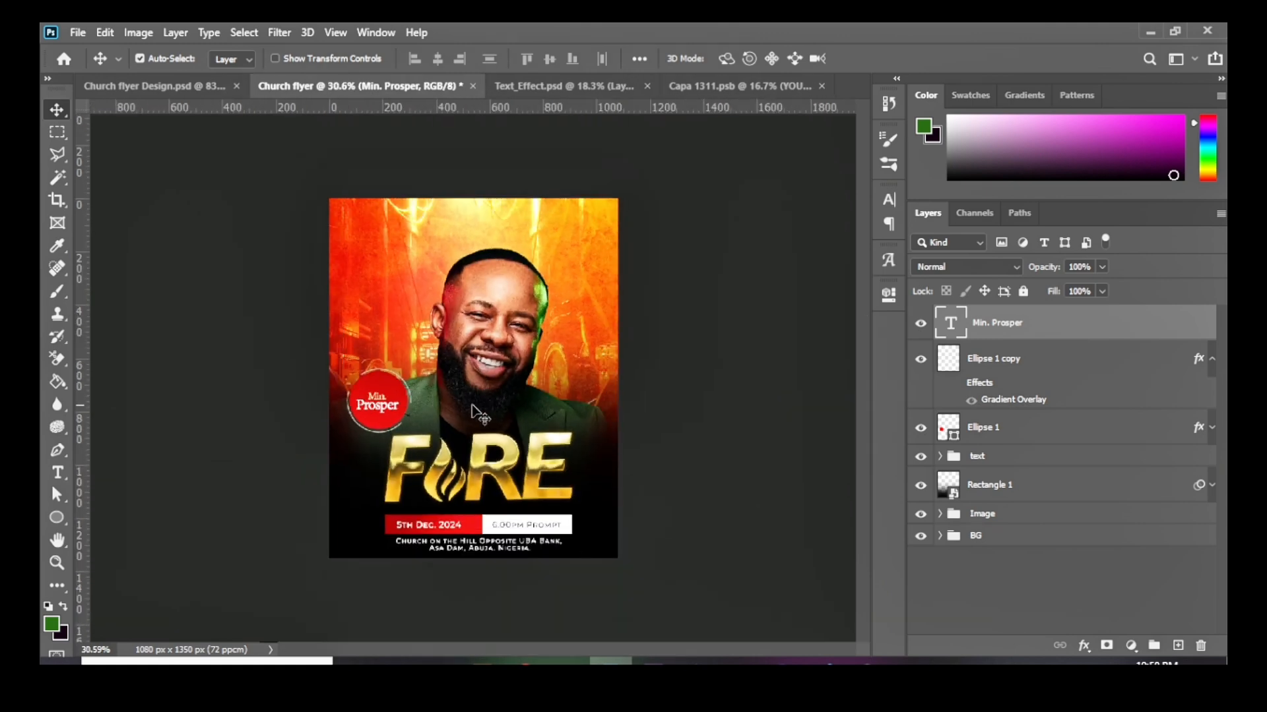
scroll(461, 407, up, 1)
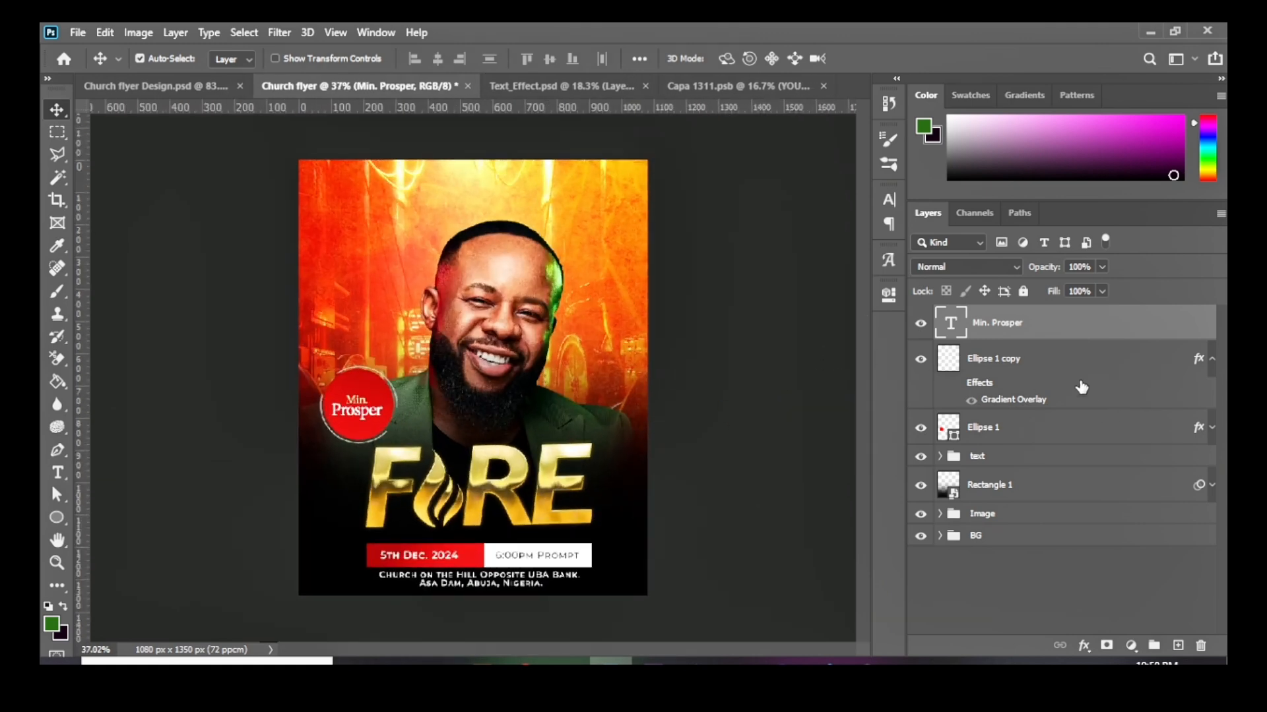
Step: Put the minister's name text layer in a new group and rename the group Name
key(ctrl+g)
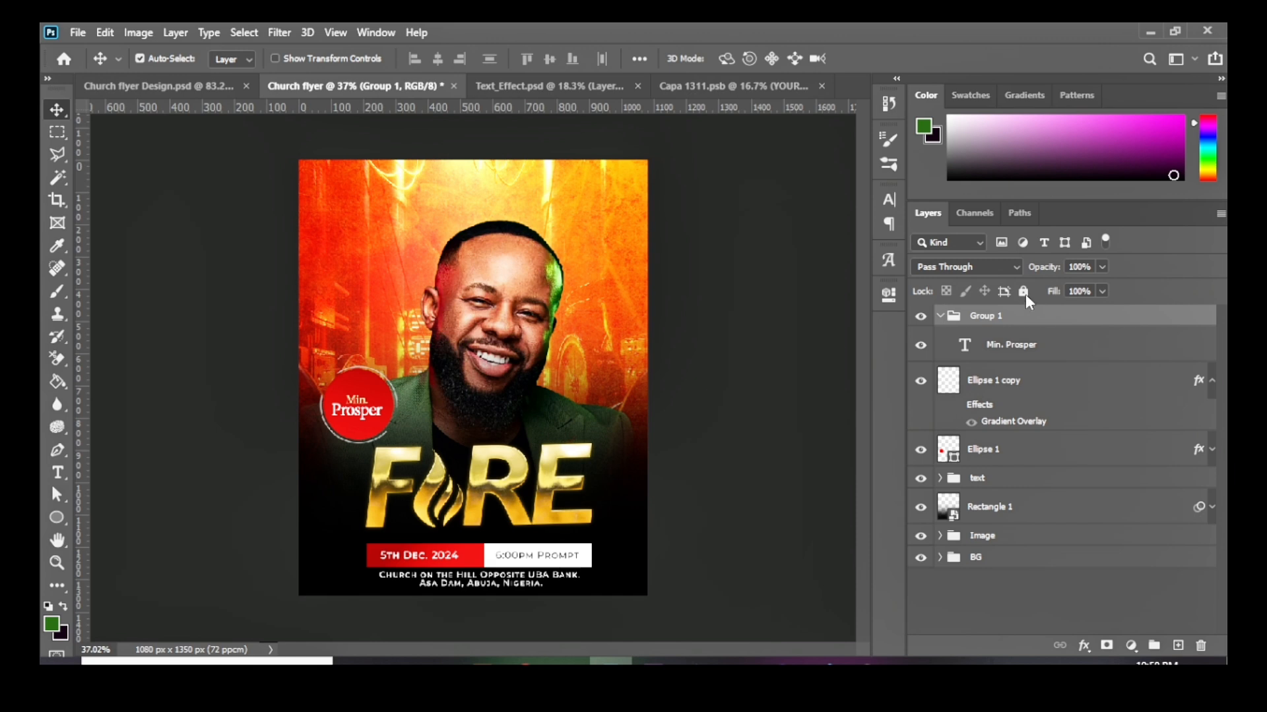
click(939, 316)
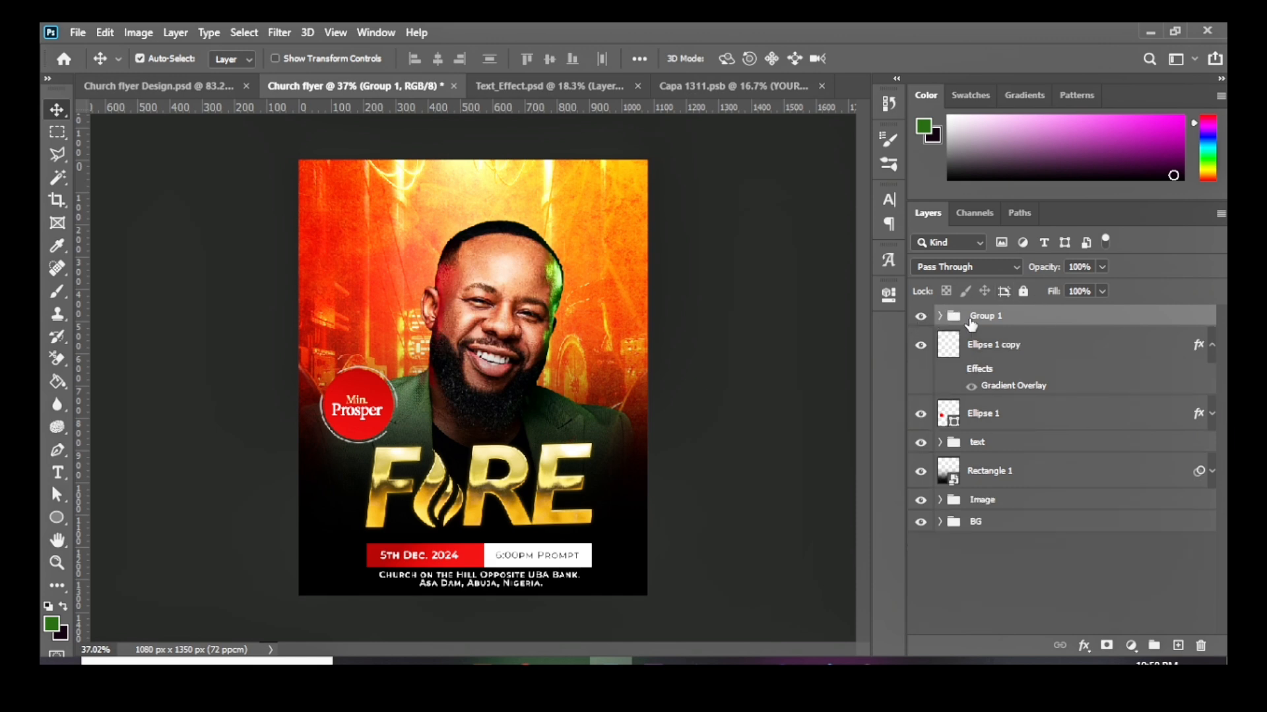
double_click(986, 316)
text(Name)
key(Return)
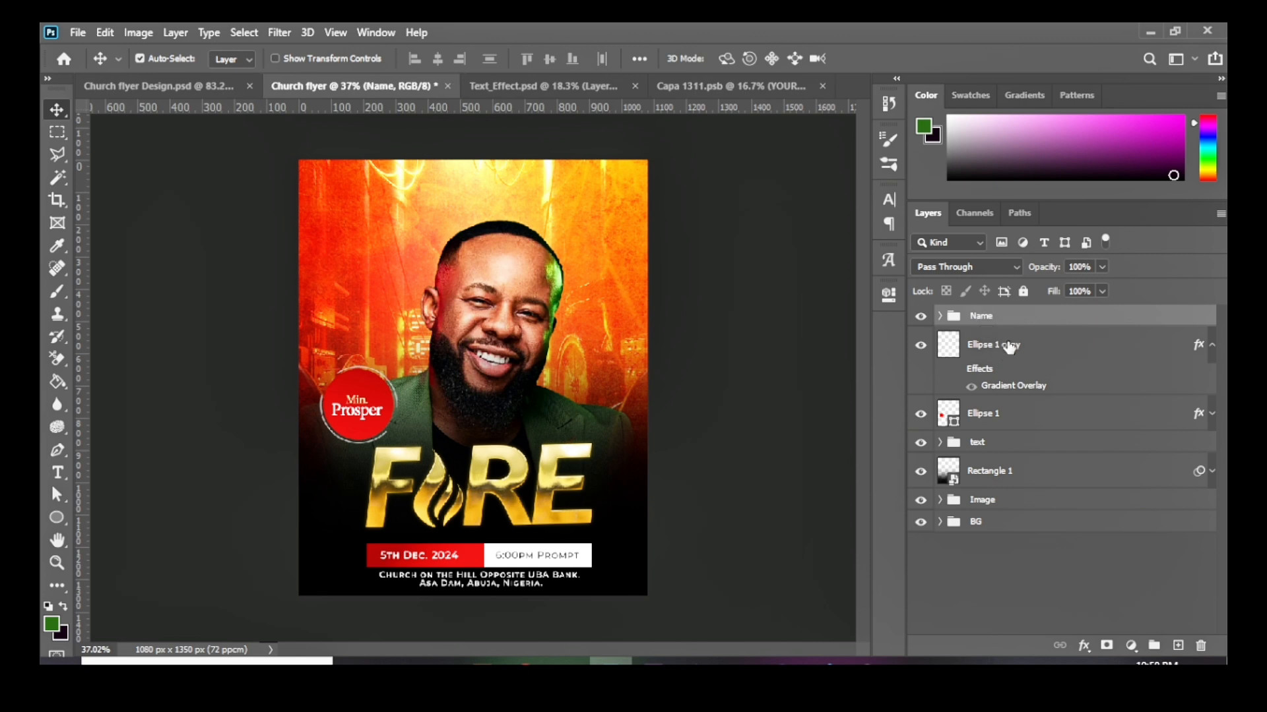
Step: Move the Ellipse 1 copy and Ellipse 1 layers into the Name group below the text layer, and collapse the group
click(940, 316)
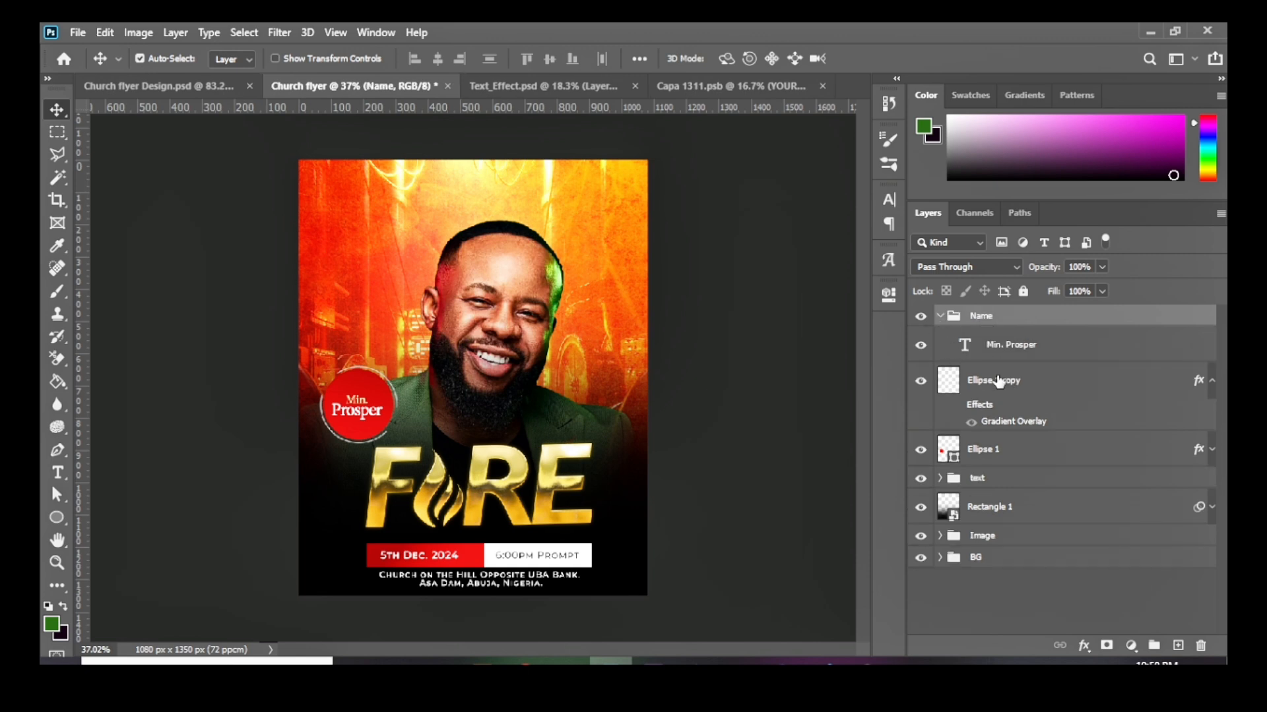
drag(996, 380, 976, 337)
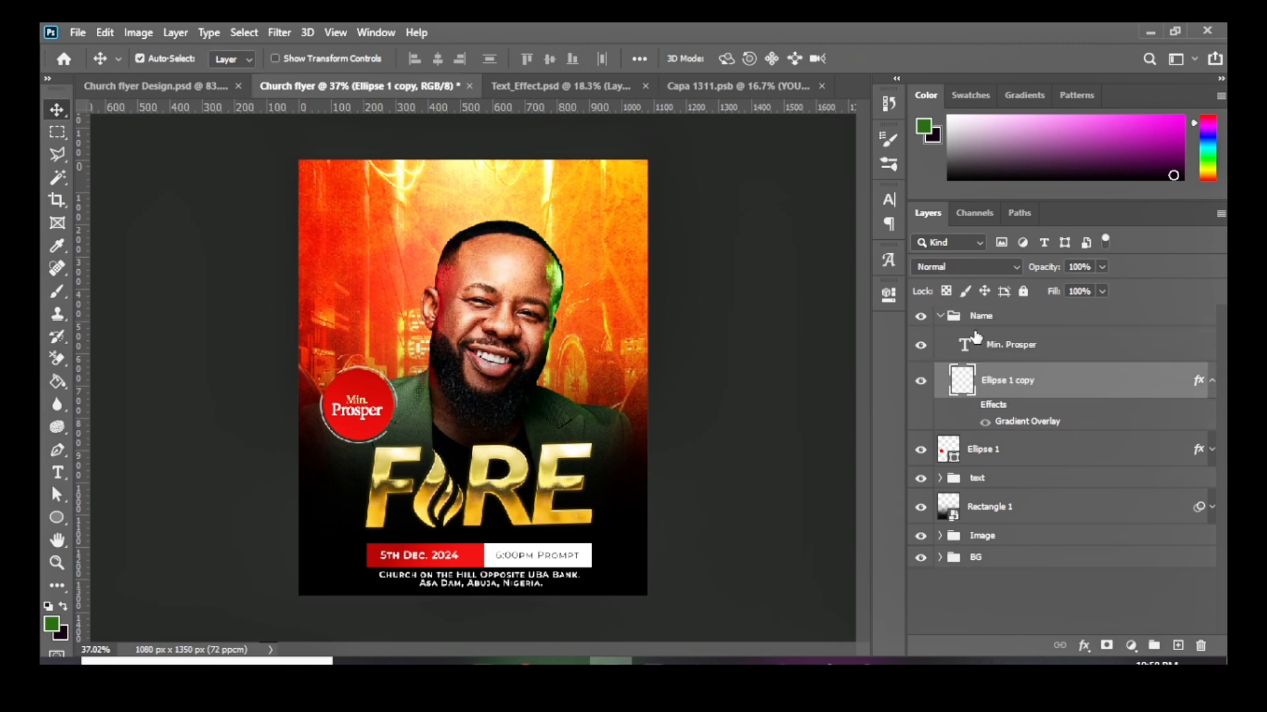
click(939, 316)
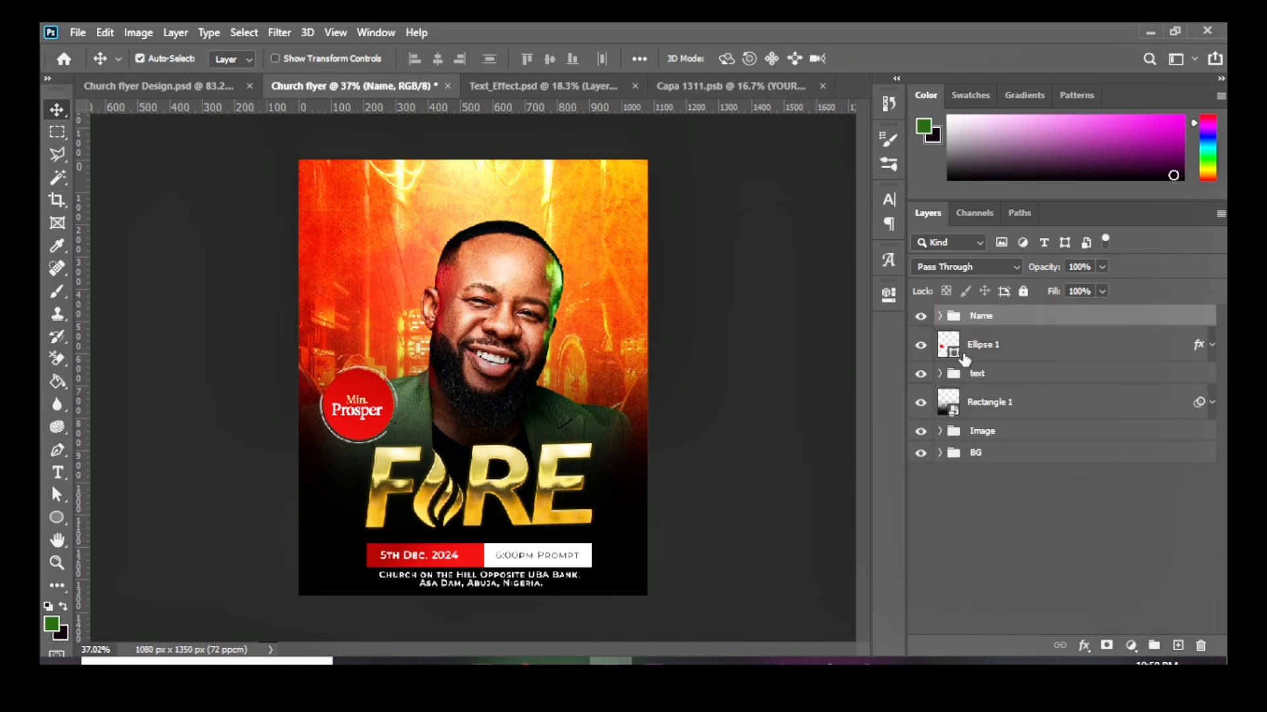
click(940, 316)
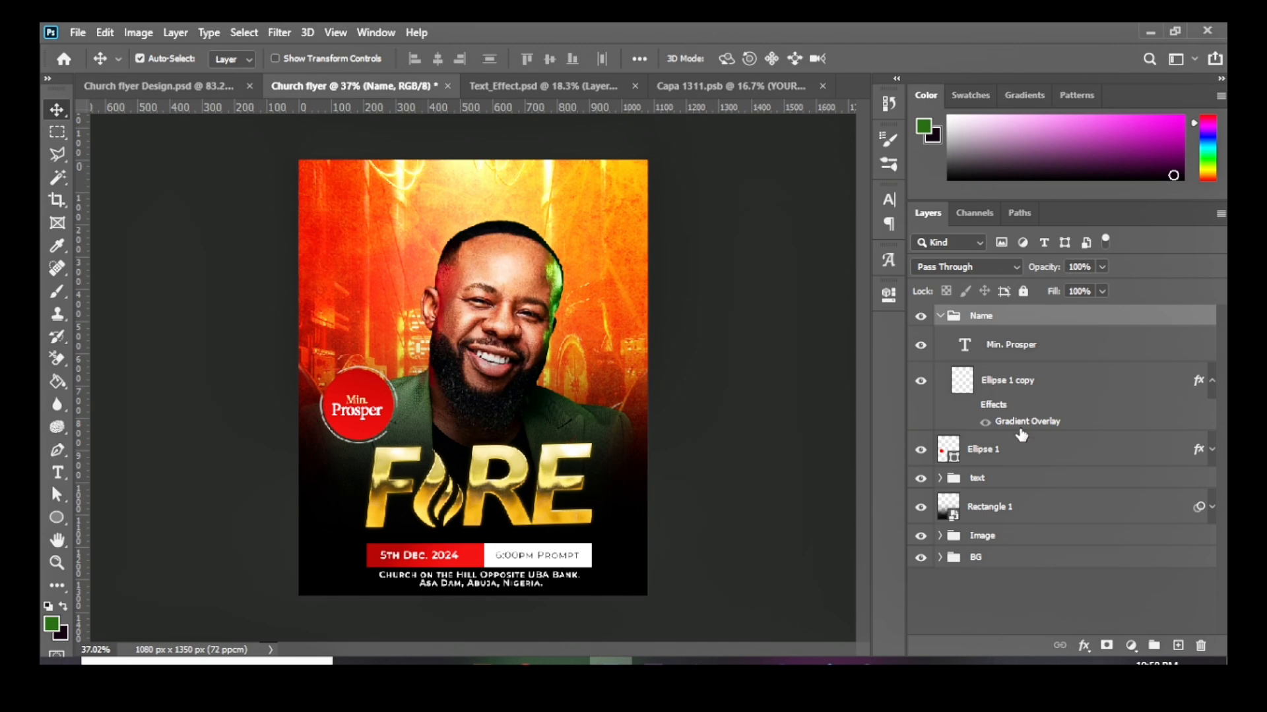
mouse_move(1008, 455)
mouse_down()
mouse_move(1005, 428)
mouse_move(1005, 443)
mouse_up()
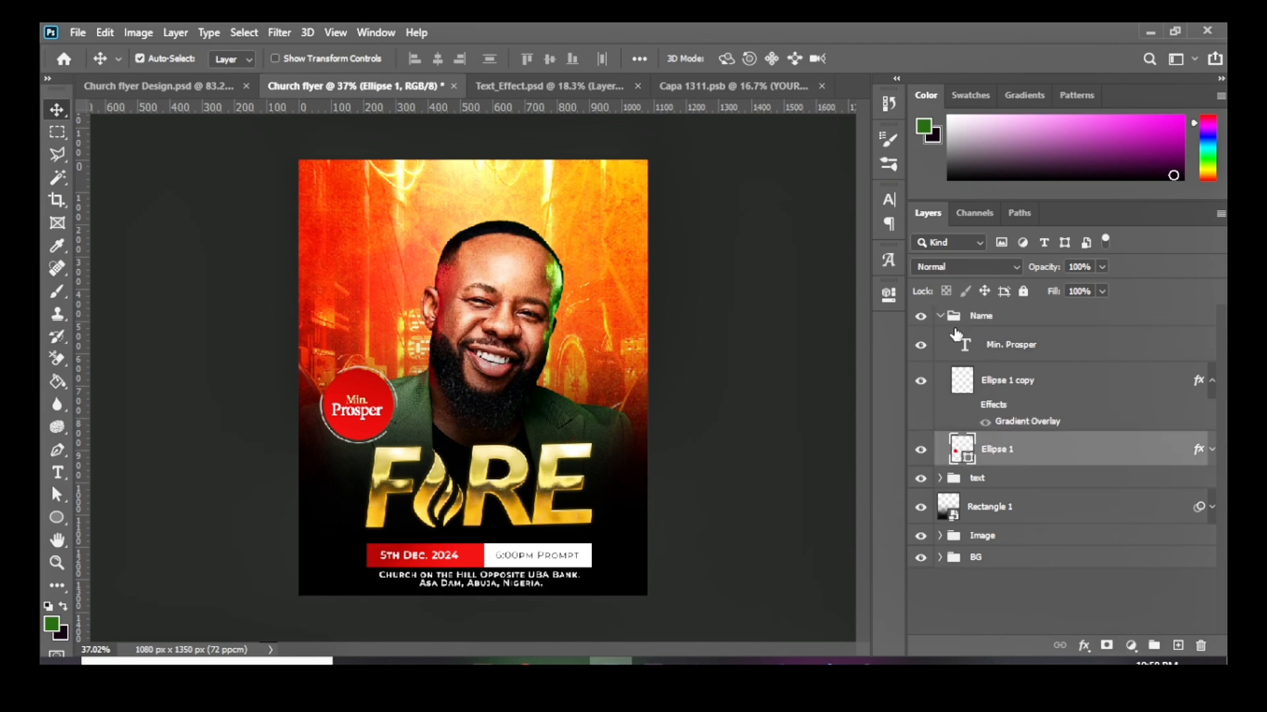
click(940, 317)
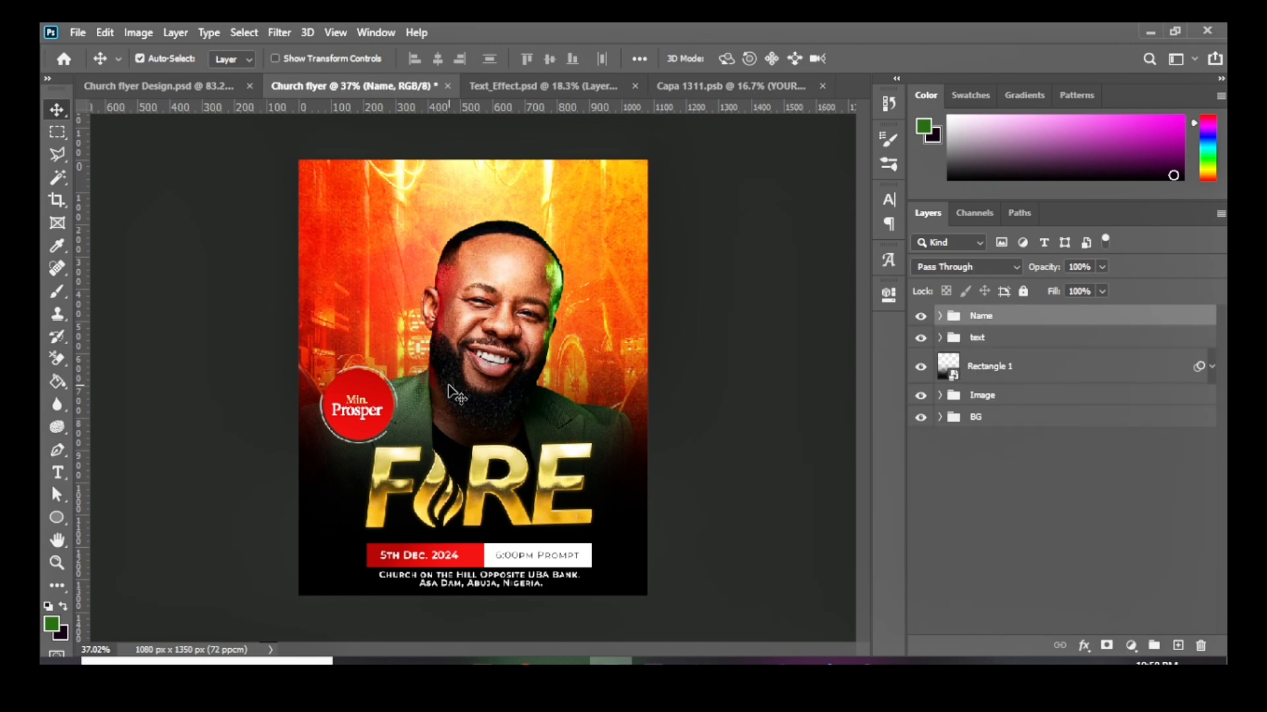
scroll(436, 389, up, 2)
scroll(390, 391, down, 2)
scroll(342, 462, down, 1)
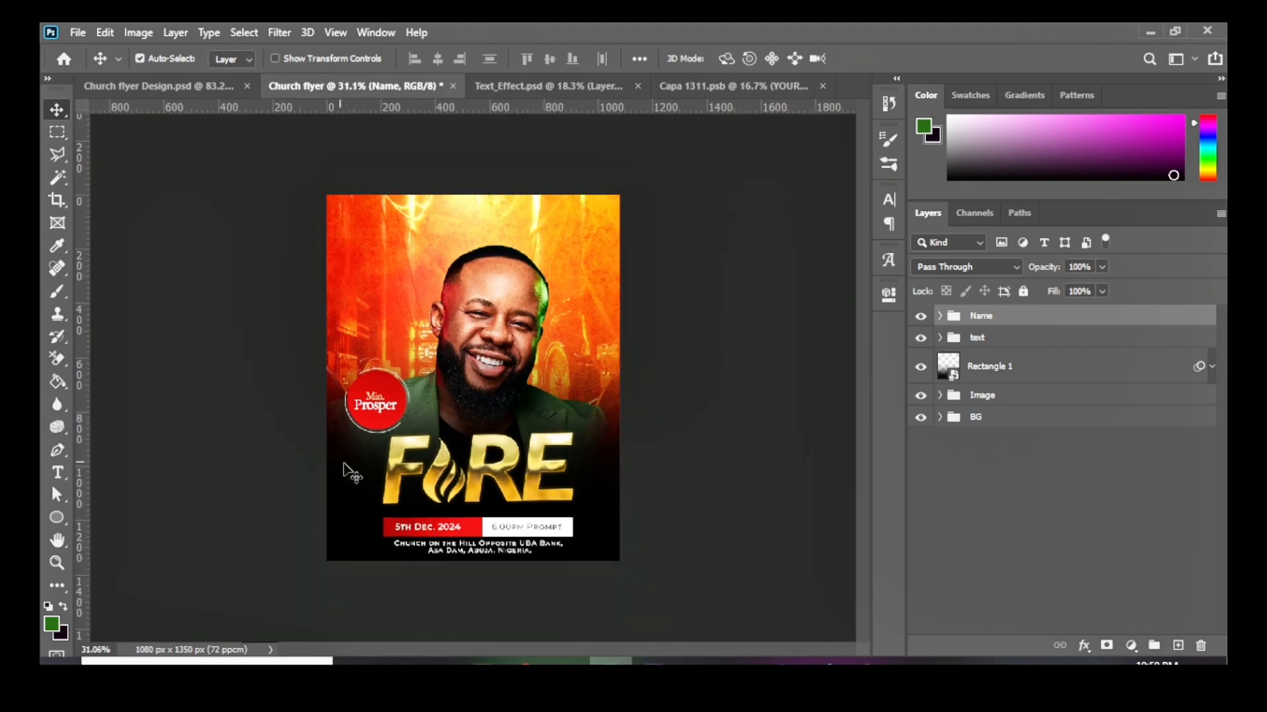
scroll(523, 490, up, 1)
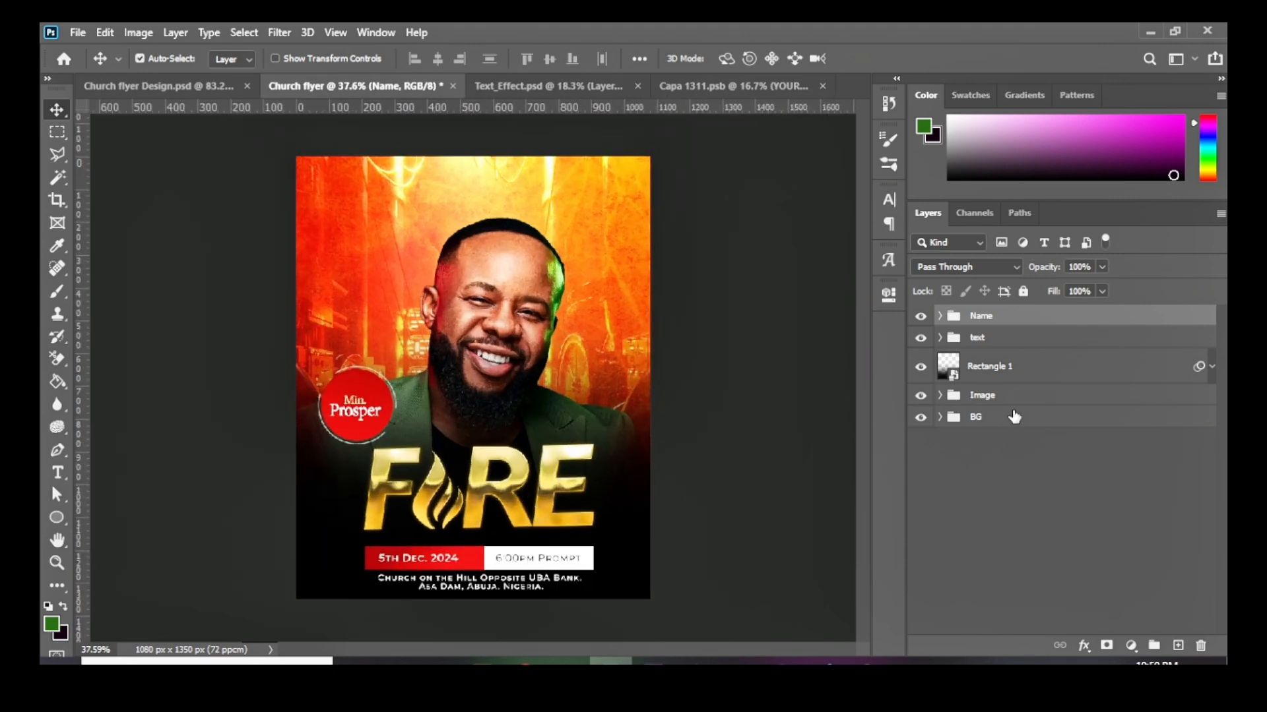
click(1014, 373)
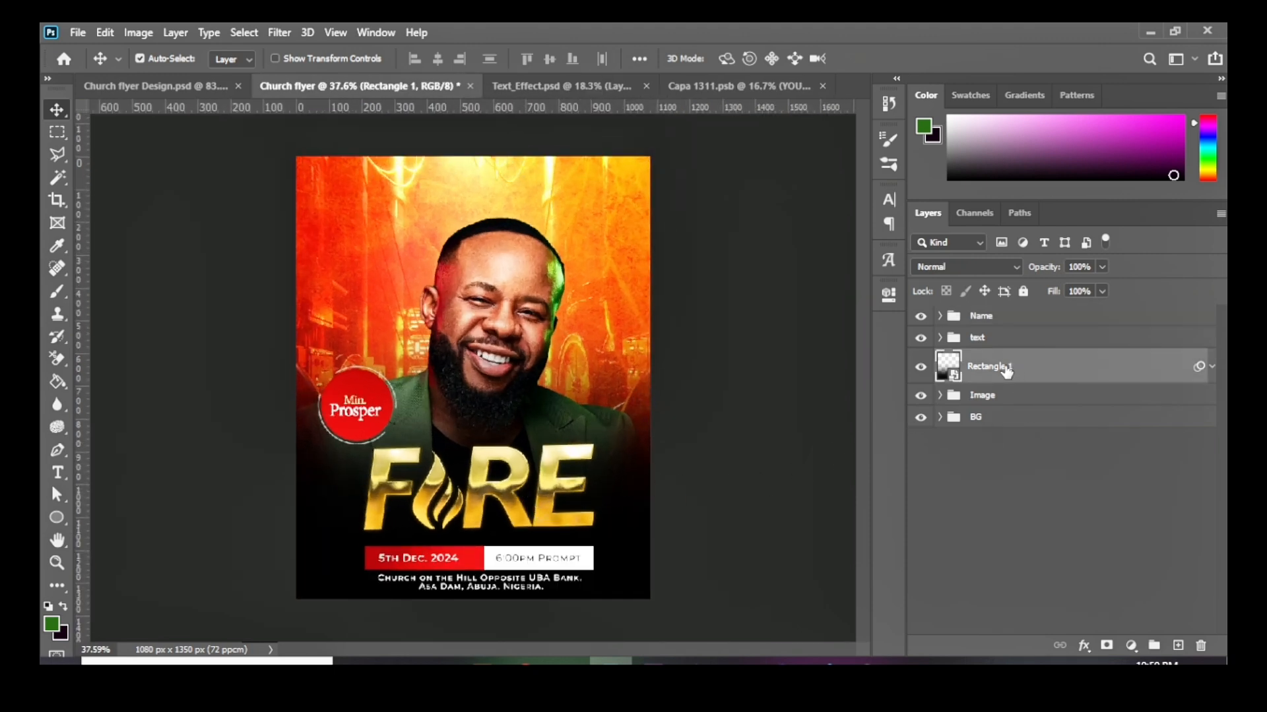
drag(1007, 372, 988, 391)
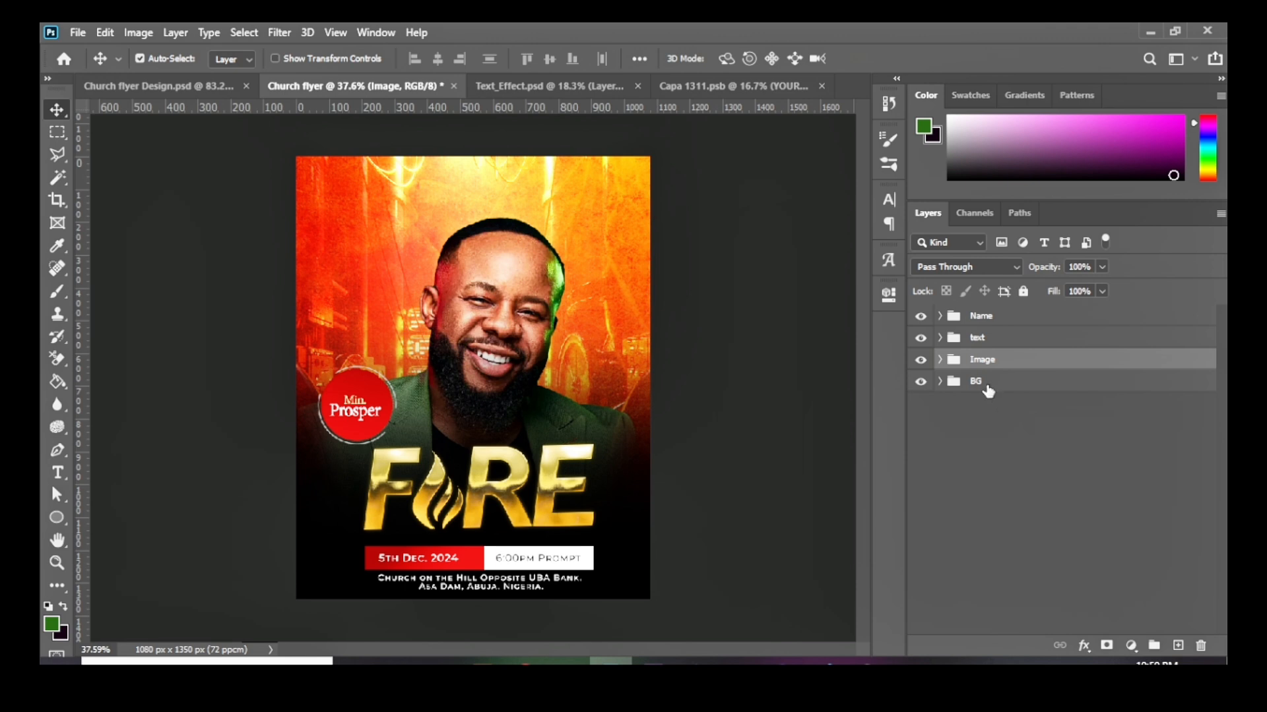
key(ctrl+z)
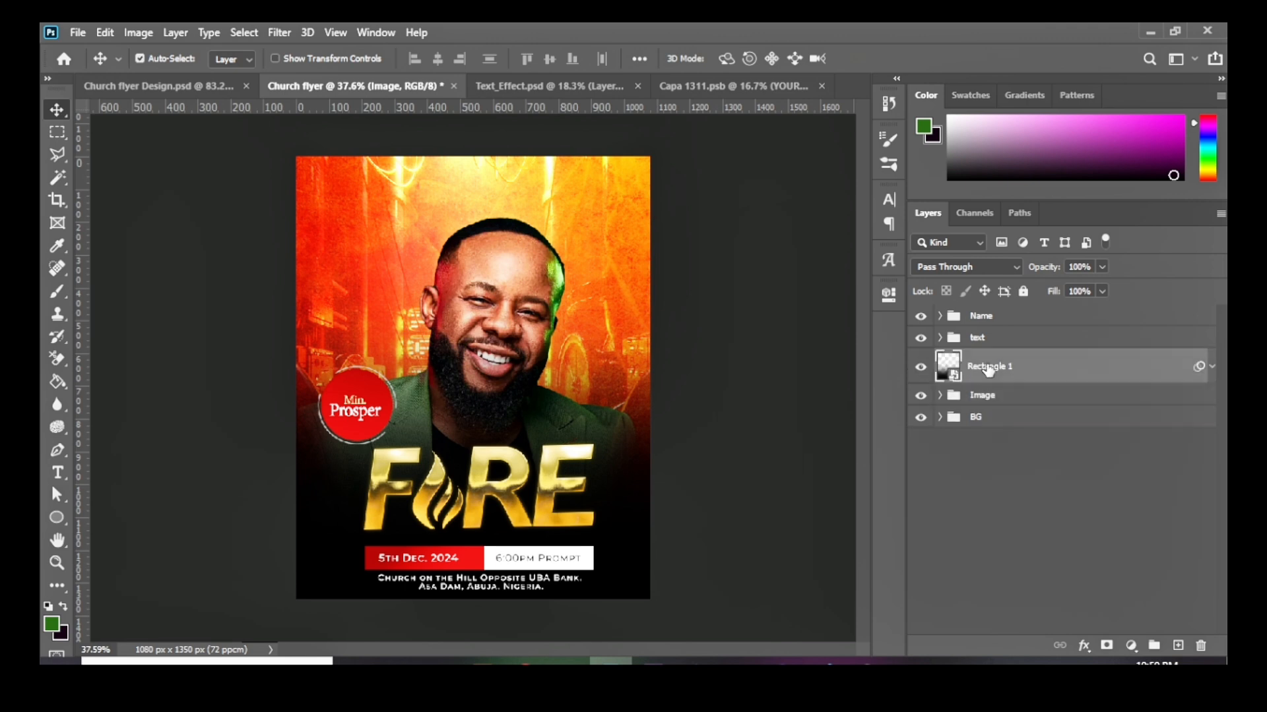
Step: Put the Rectangle 1 layer in a new group, collapse the group and rename it Shadow
key(ctrl+g)
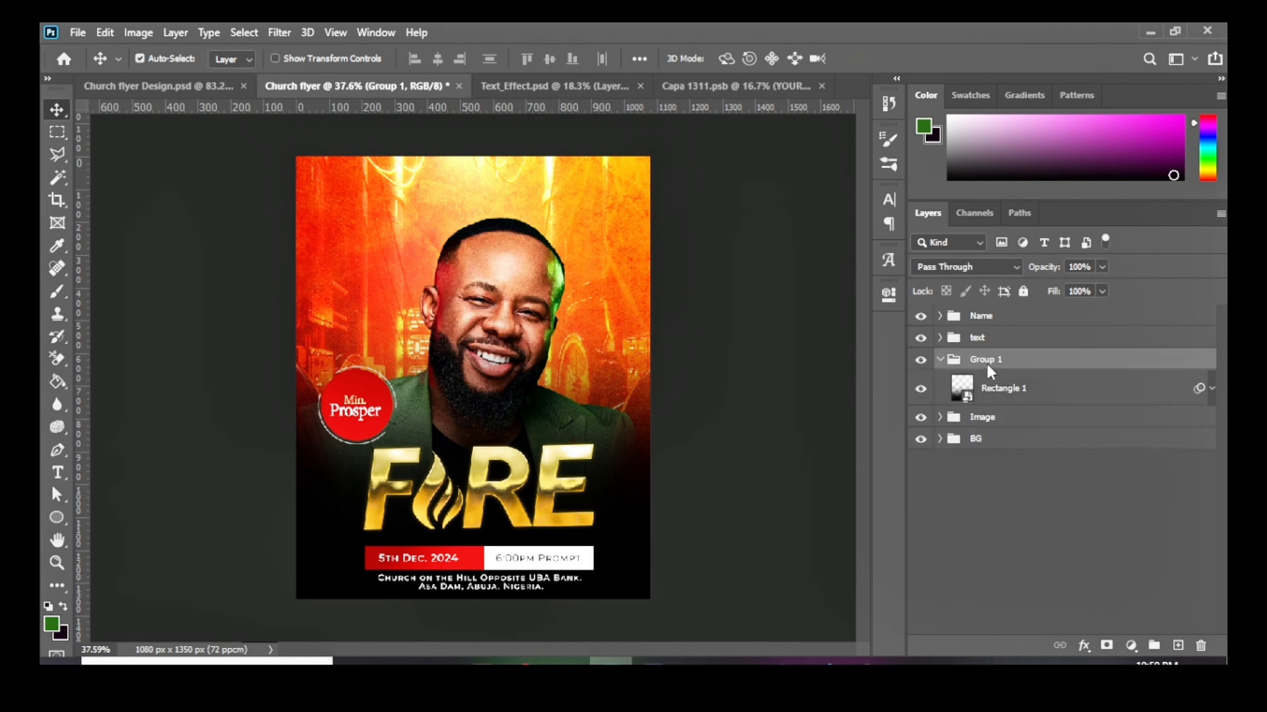
click(939, 360)
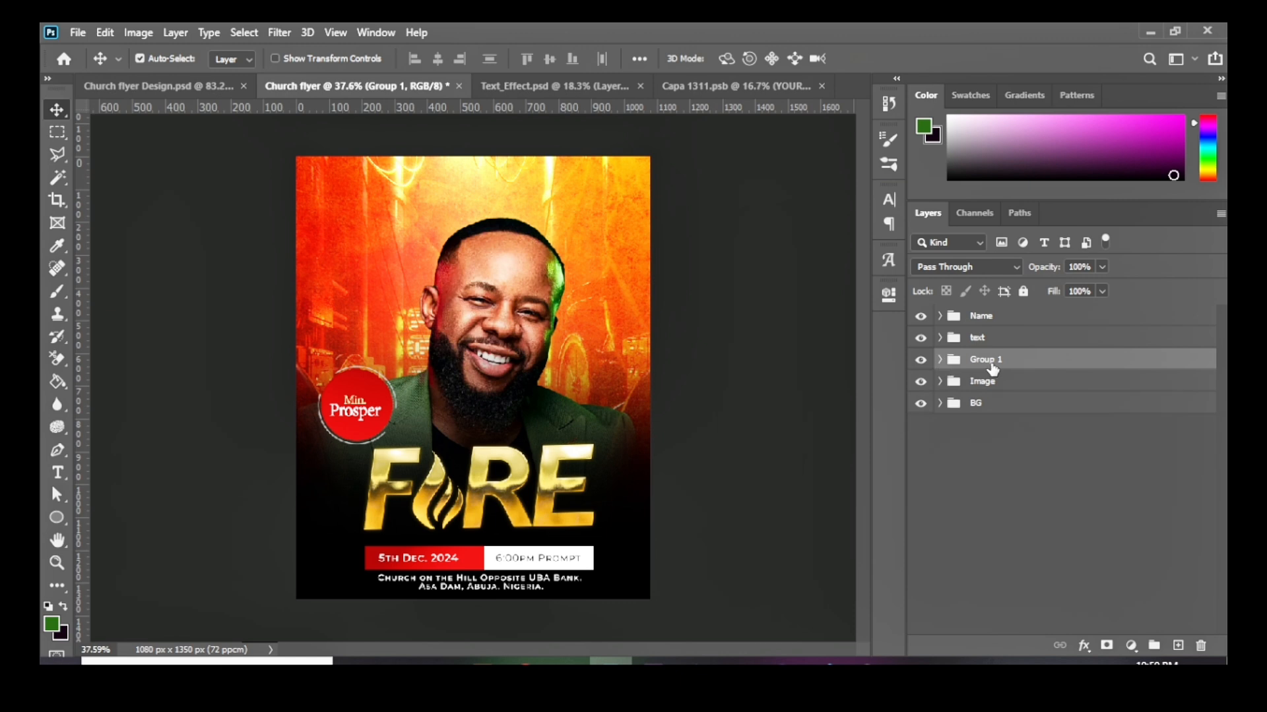
double_click(988, 361)
text(Shad)
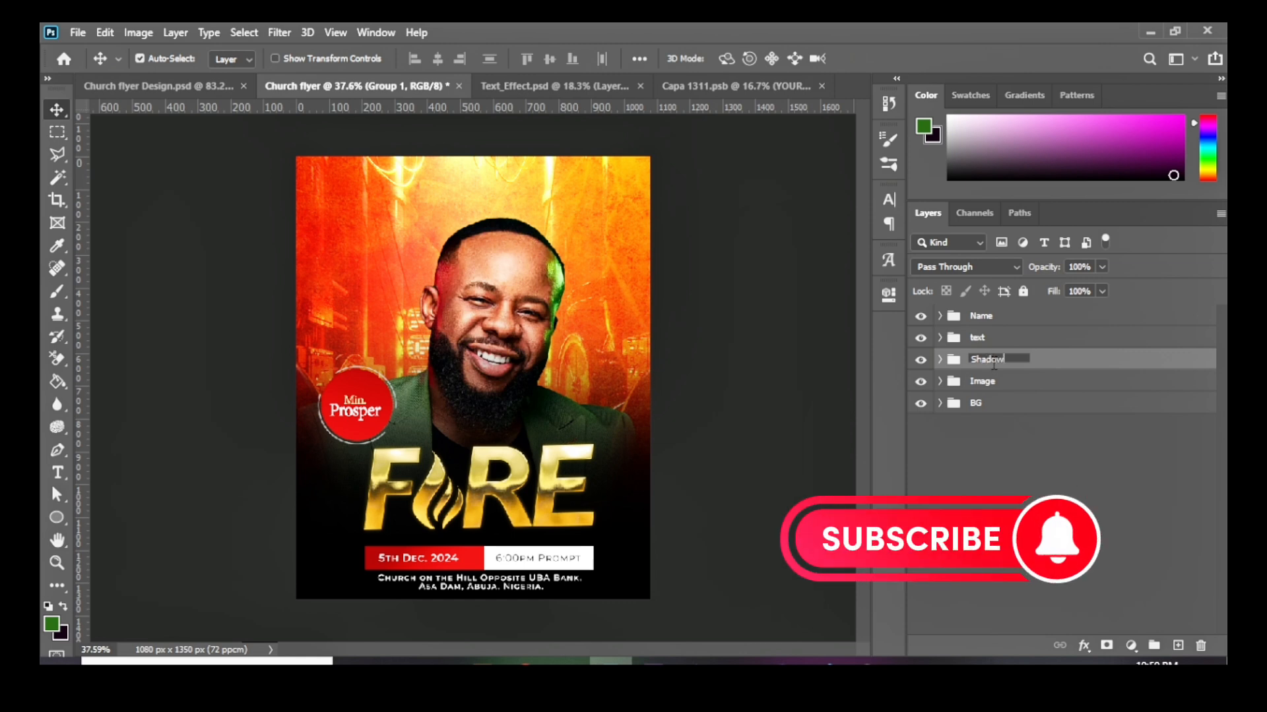
text(ow)
key(Return)
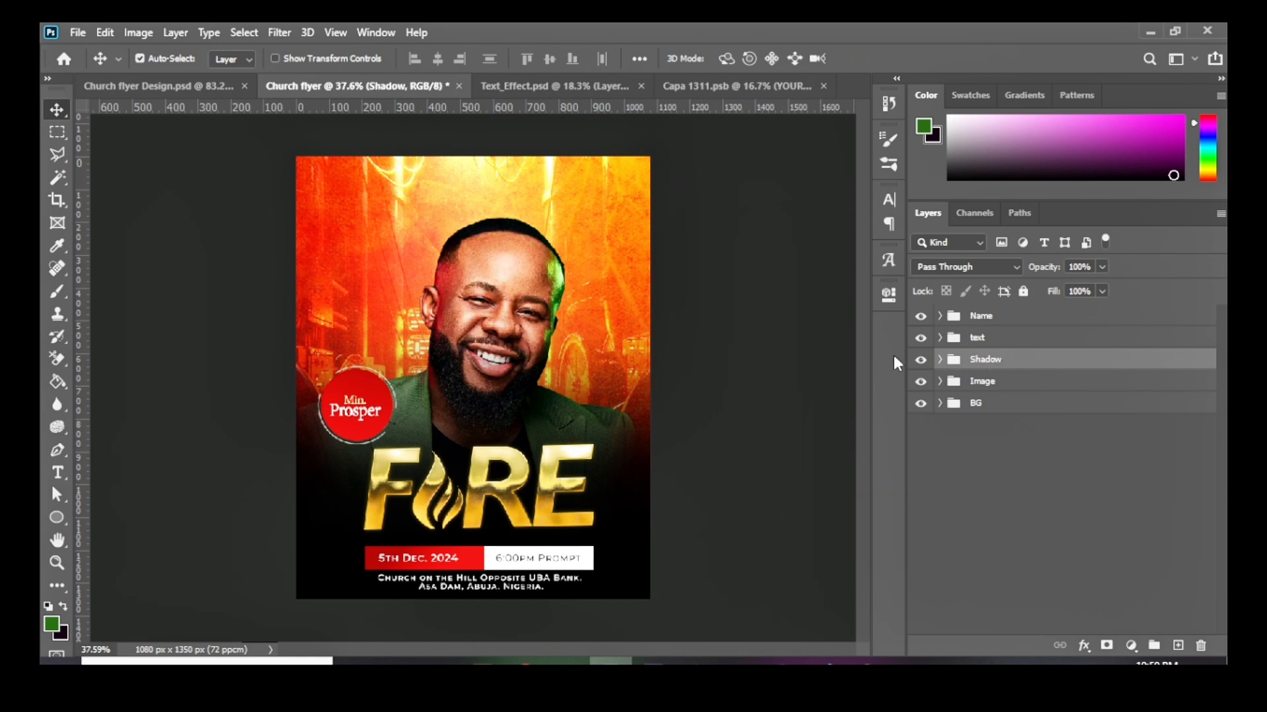
Step: Add a Hue/Saturation adjustment layer above the Name group
scroll(432, 378, up, 2)
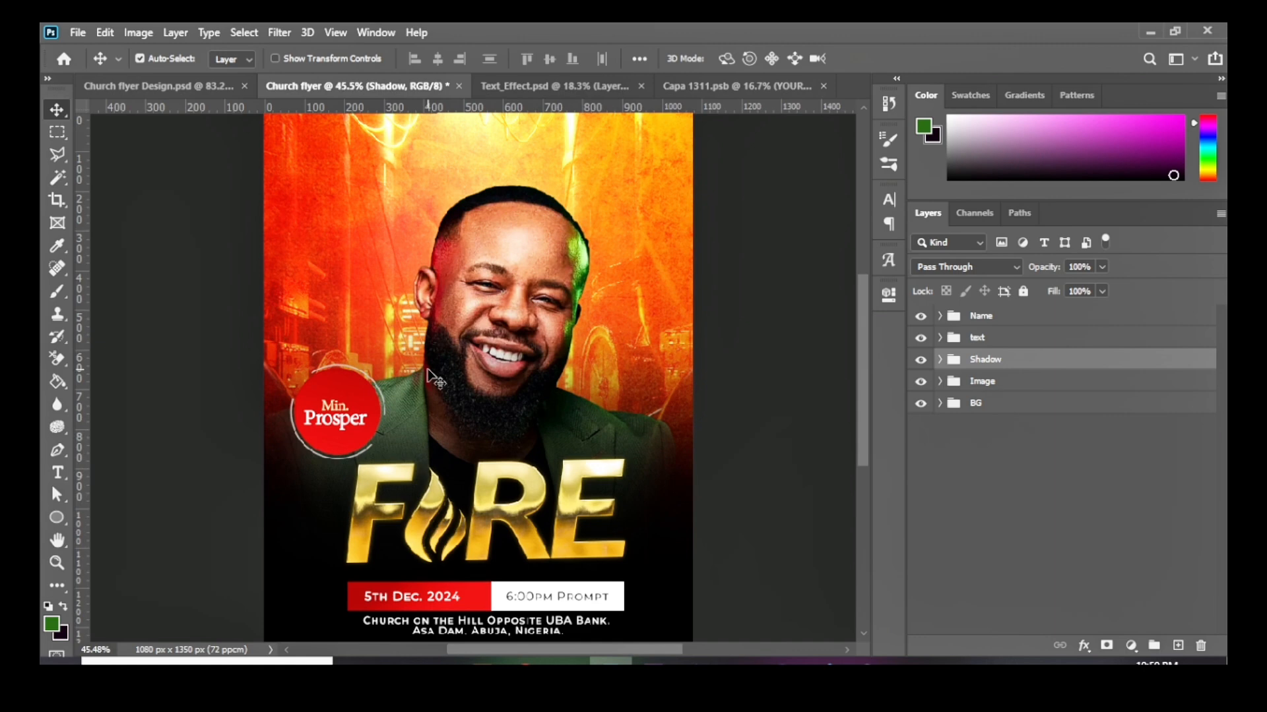
scroll(432, 377, down, 1)
scroll(620, 367, up, 1)
click(1010, 320)
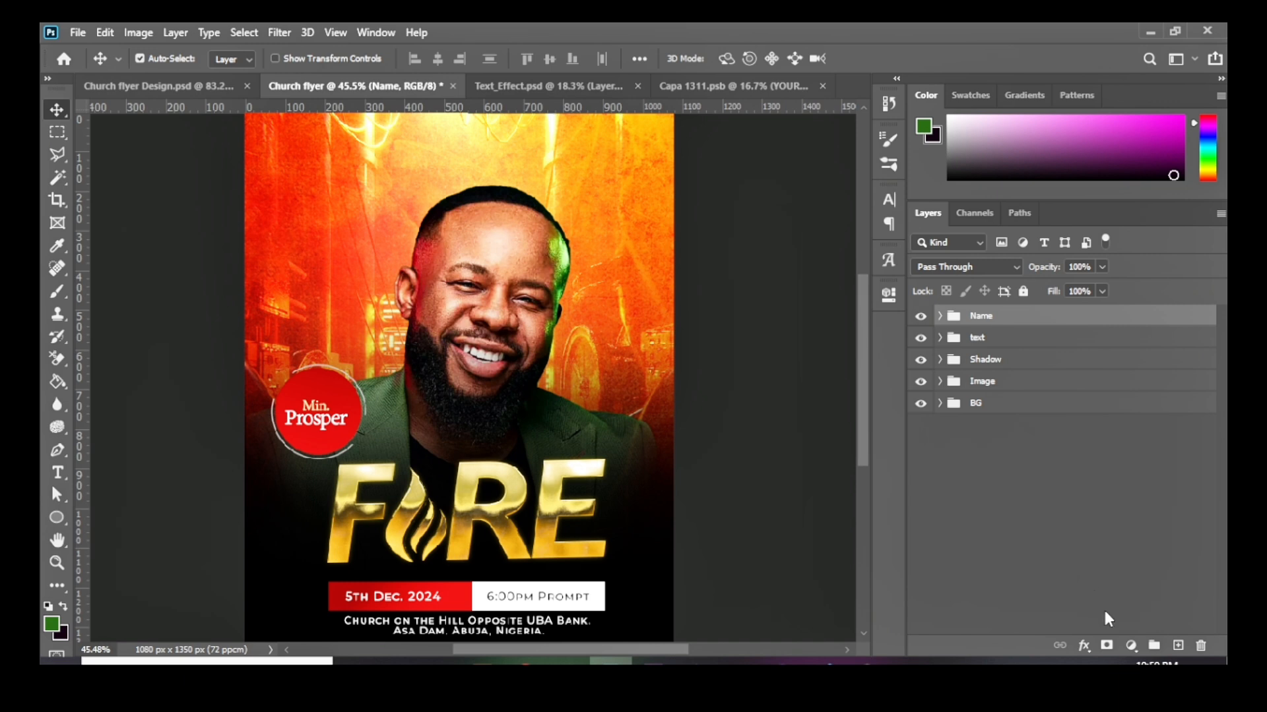
click(1132, 645)
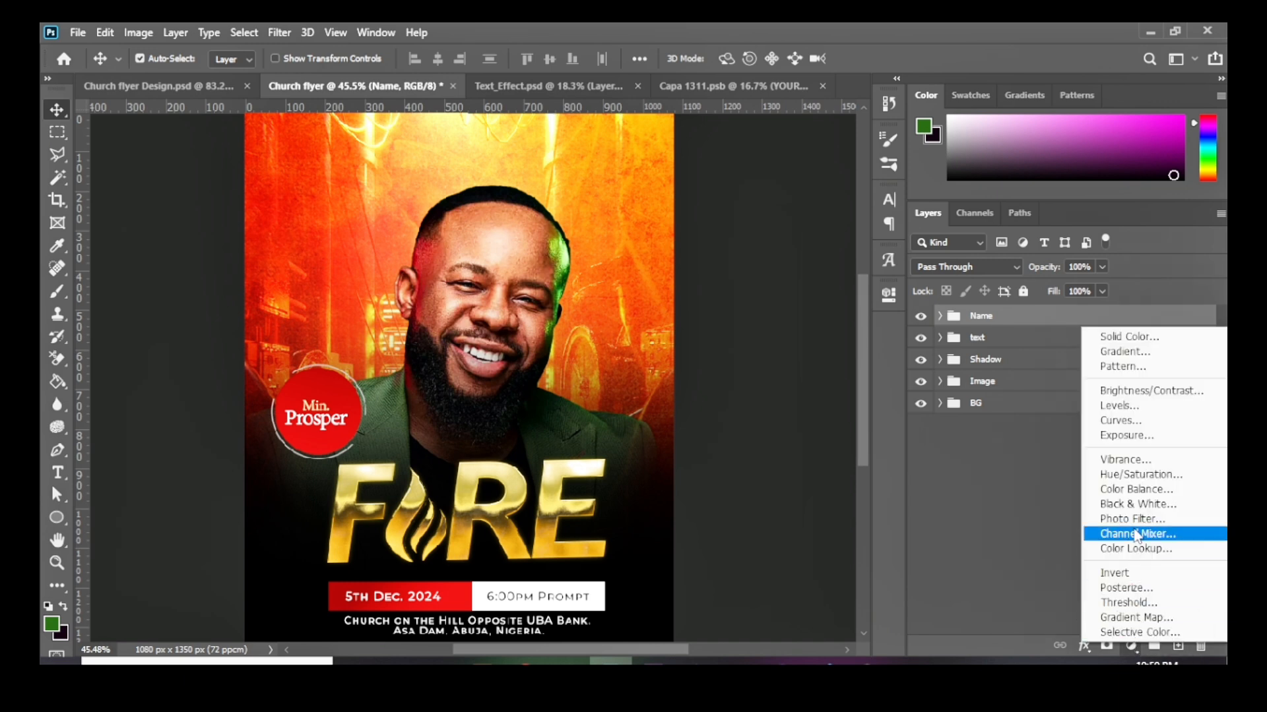
click(1141, 475)
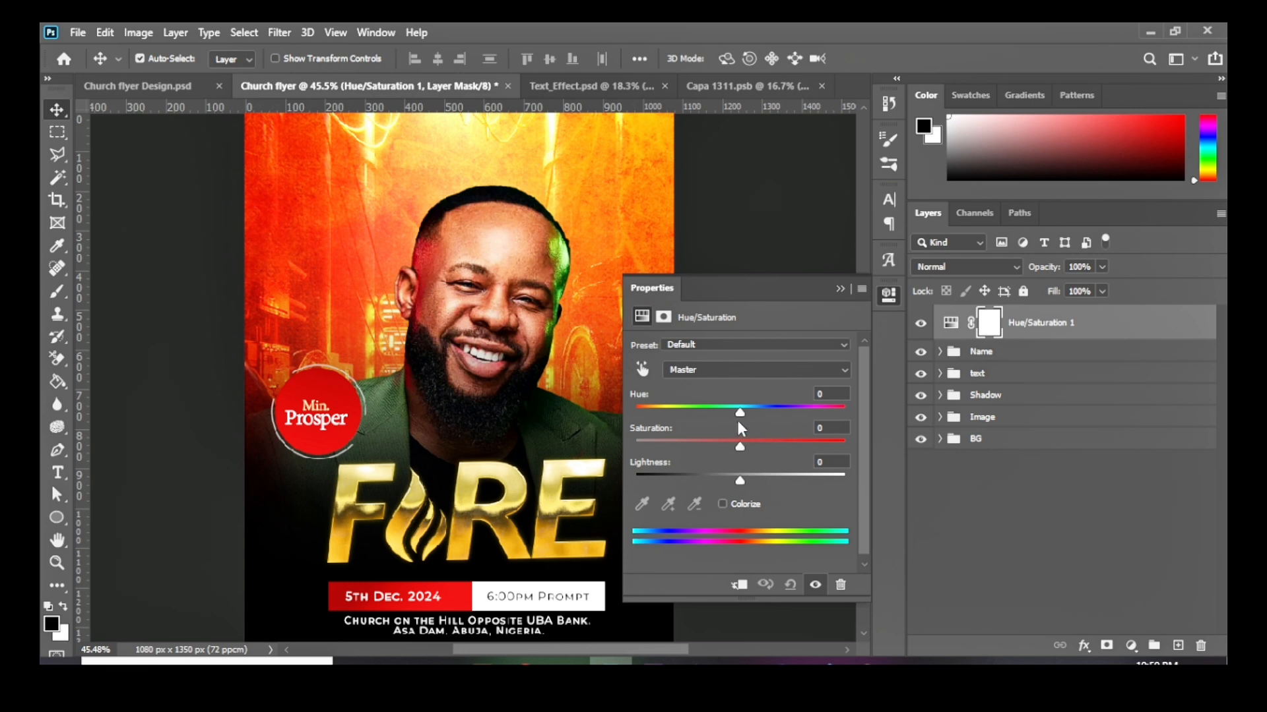
Step: Shift the adjustment layer's master Hue to about -8 and close its properties
drag(741, 420, 741, 420)
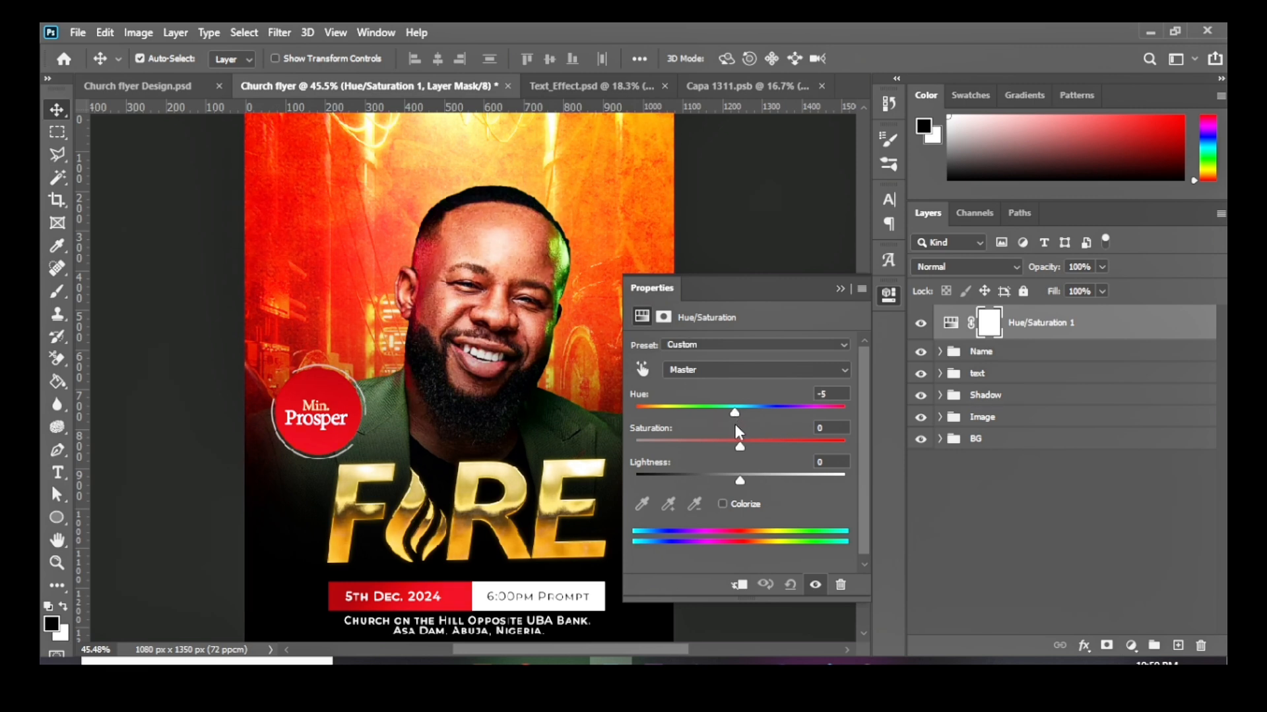
drag(736, 433, 735, 434)
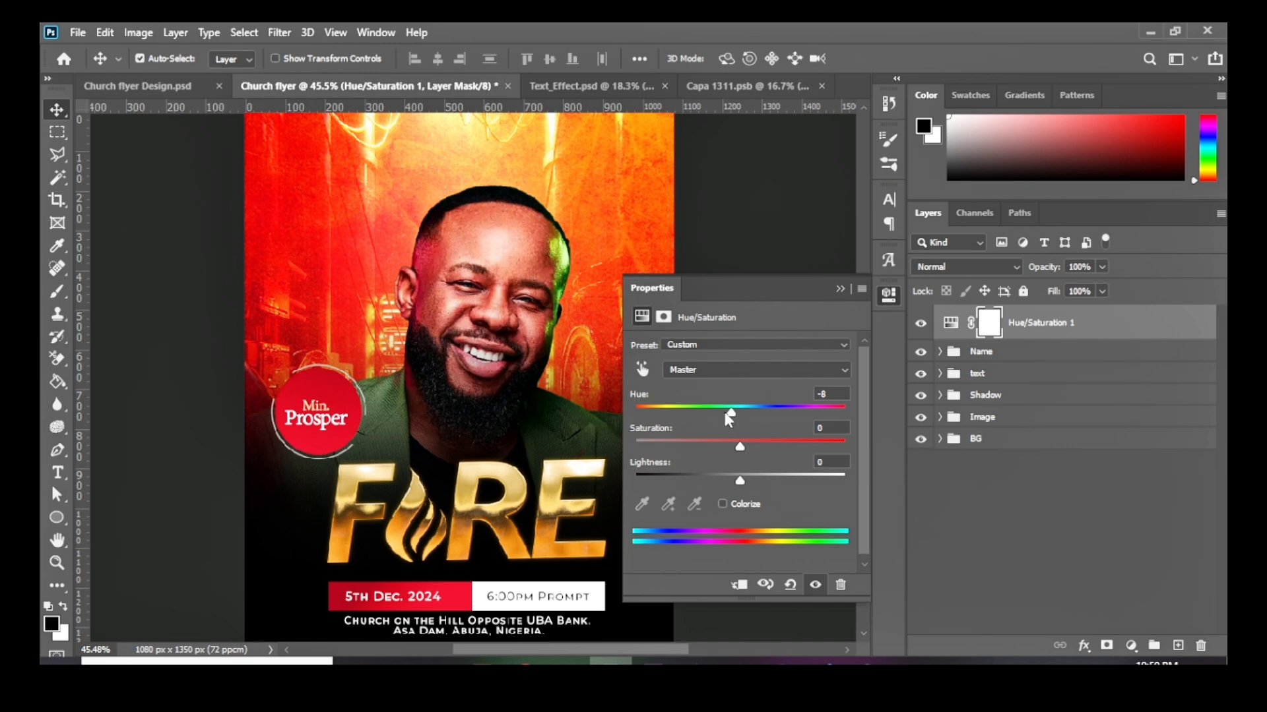
mouse_move(735, 411)
mouse_down()
mouse_move(784, 416)
mouse_move(702, 423)
mouse_move(794, 421)
mouse_move(706, 432)
mouse_move(731, 411)
mouse_up()
click(840, 289)
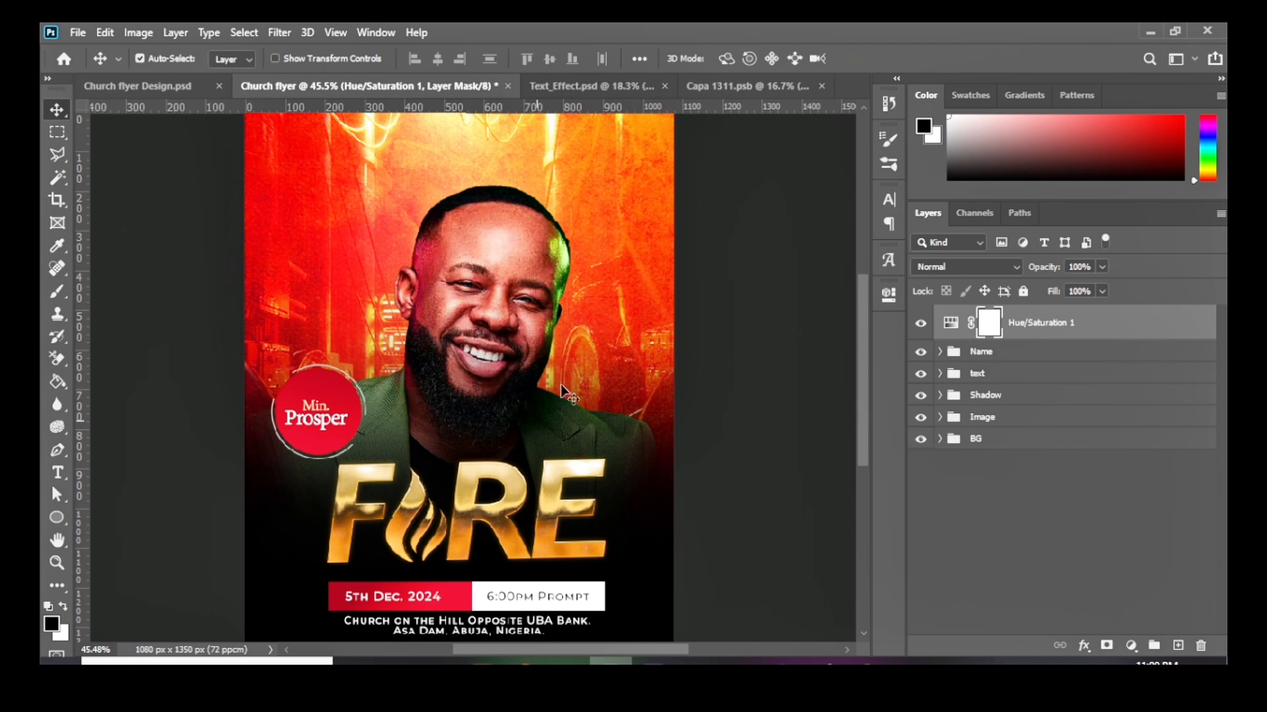
Step: Move the Hue/Saturation 1 layer between the Shadow and Image groups, and compare the flyer with the adjustment off and on
scroll(453, 535, down, 2)
scroll(427, 460, up, 3)
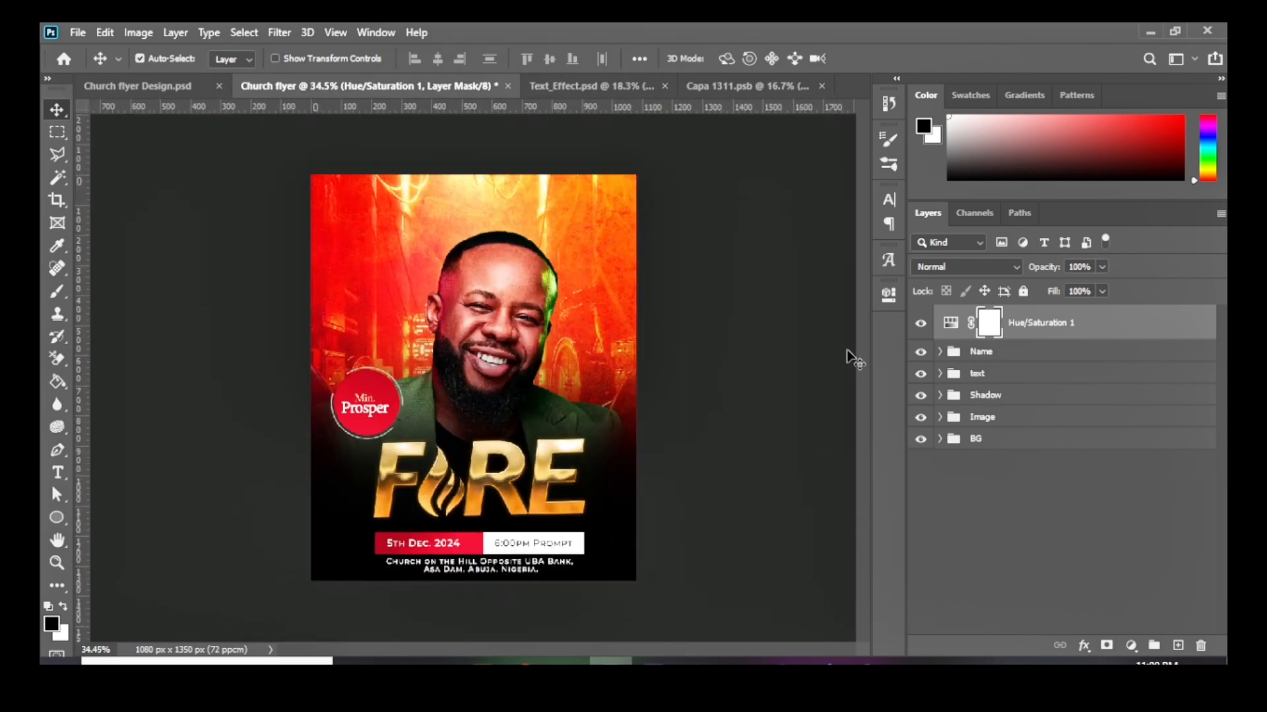
drag(1114, 329, 1052, 412)
scroll(402, 294, down, 1)
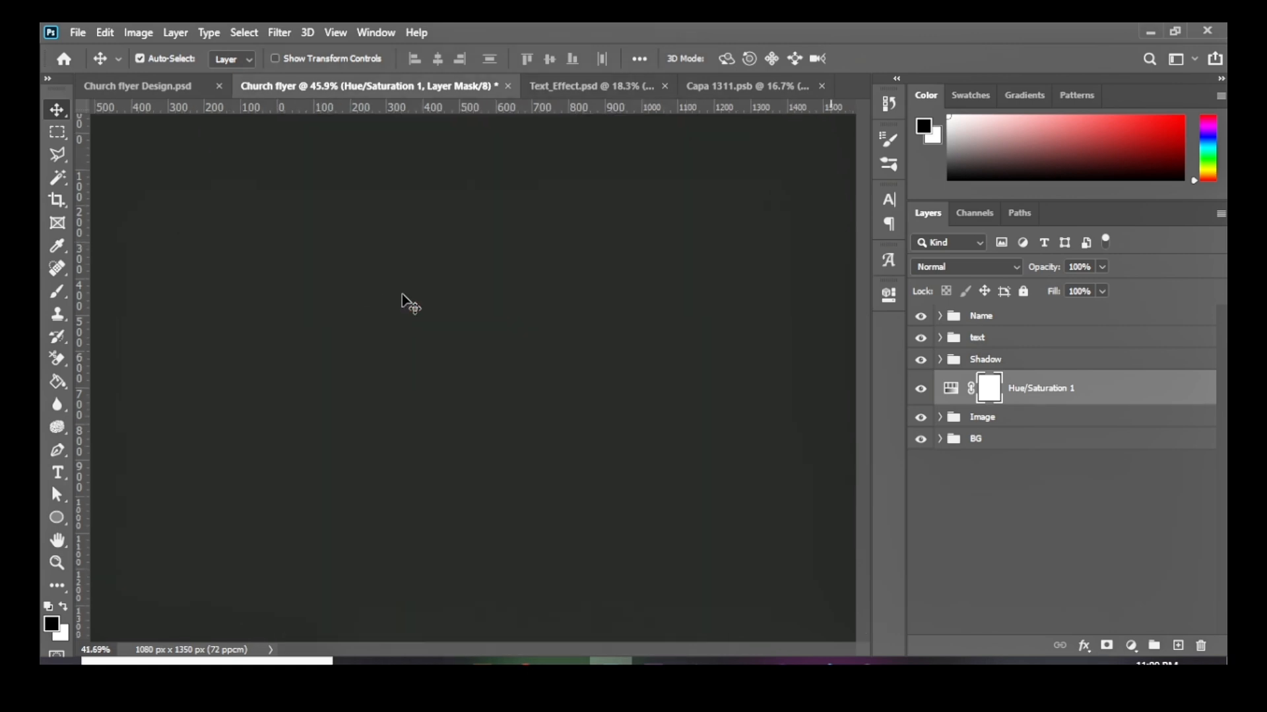
scroll(401, 294, down, 1)
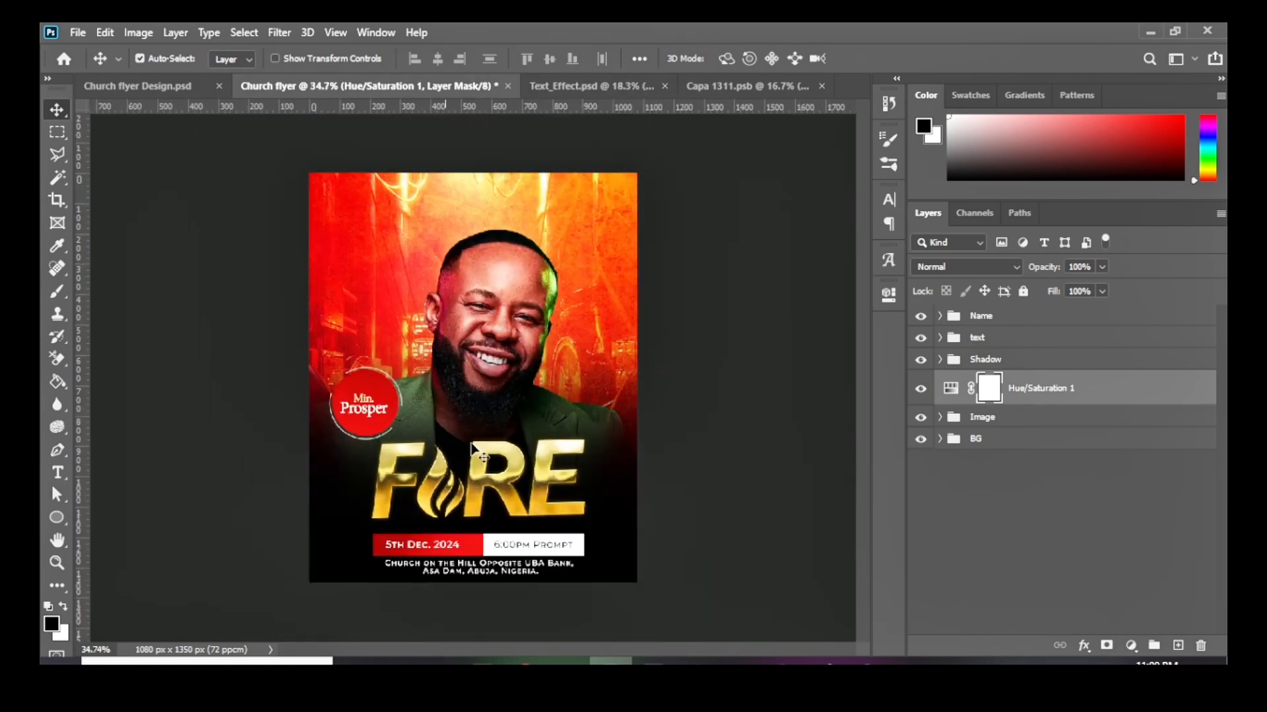
scroll(432, 392, up, 2)
scroll(339, 426, down, 2)
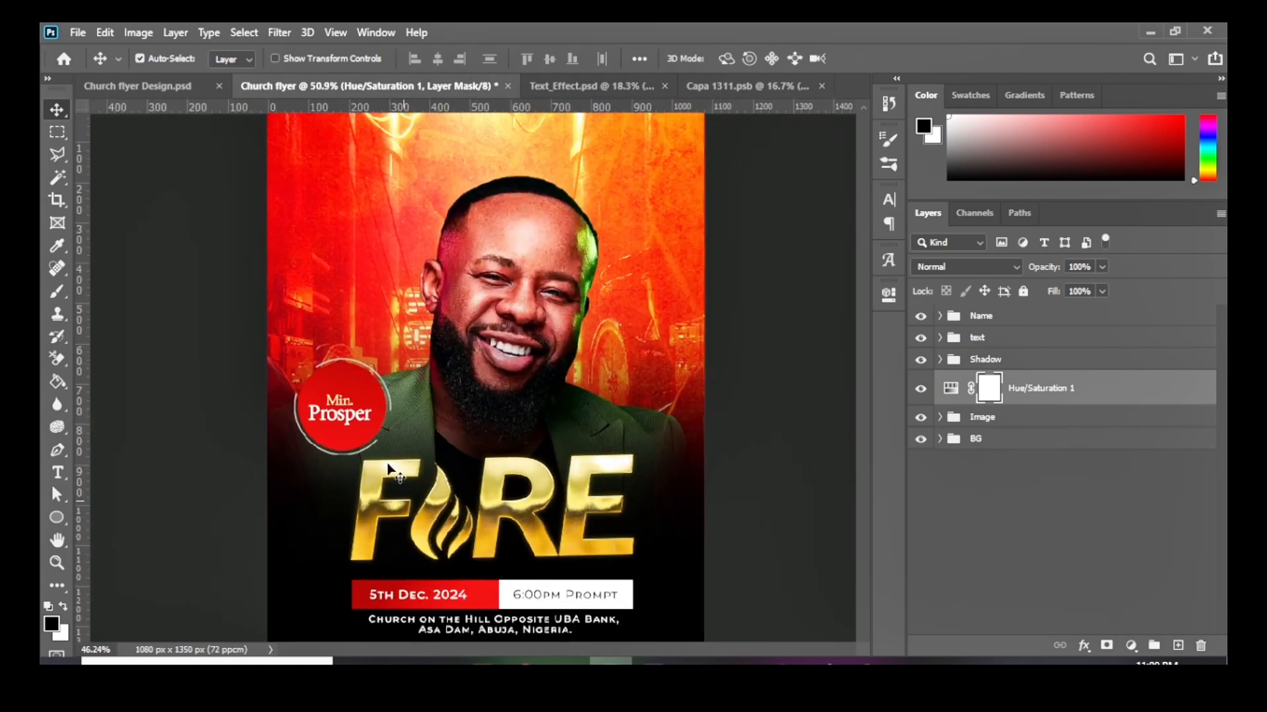
click(921, 389)
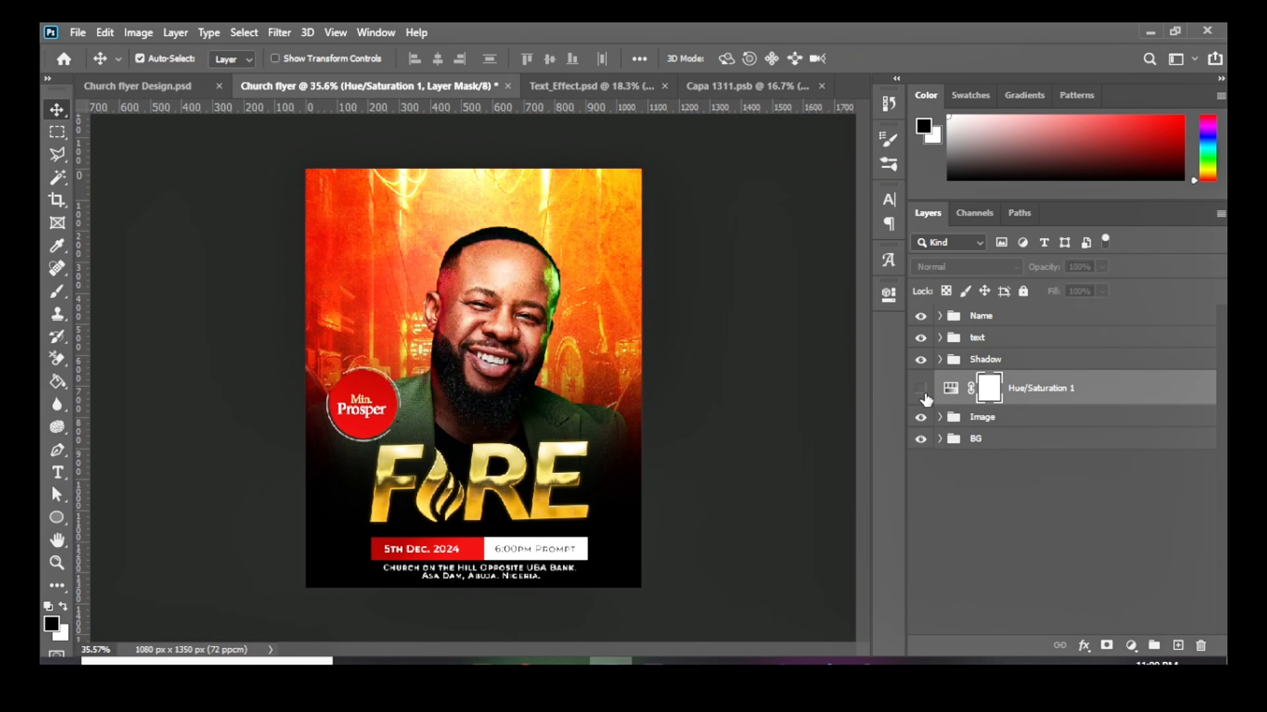
click(921, 389)
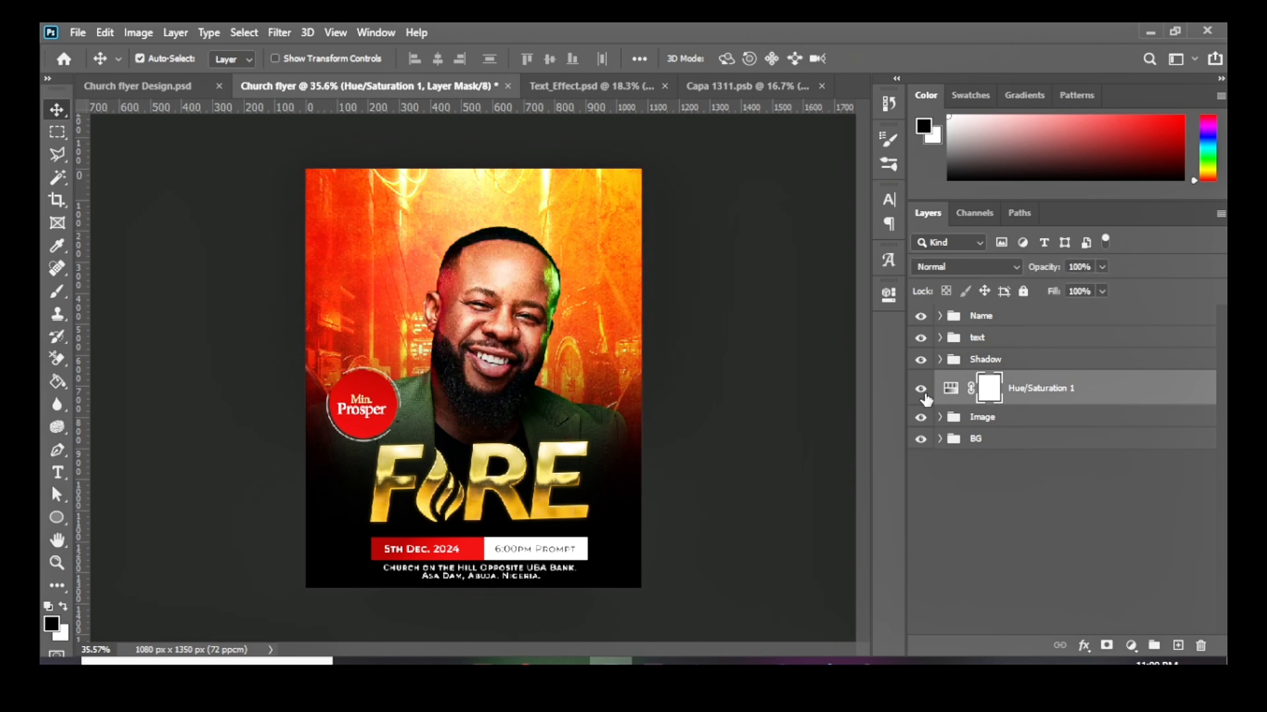
Step: Stamp all visible layers into a new merged layer above the Name group
click(1019, 319)
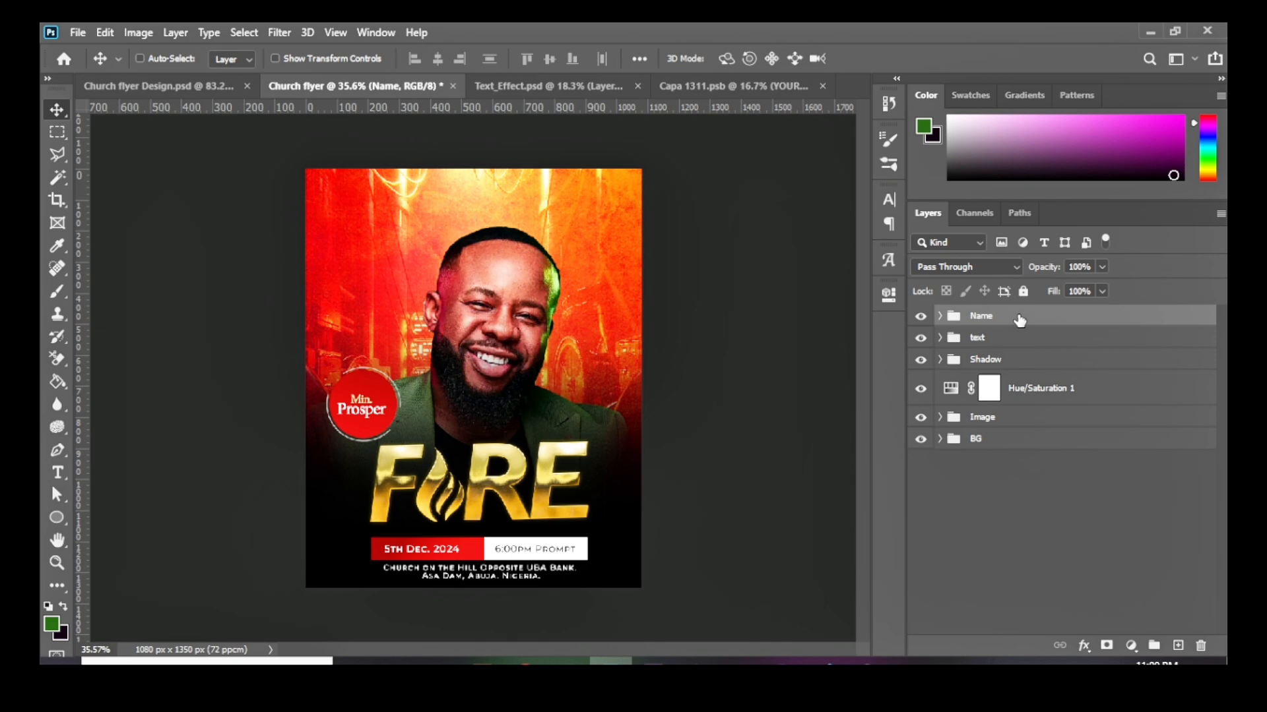
key(ctrl+shift+alt+e)
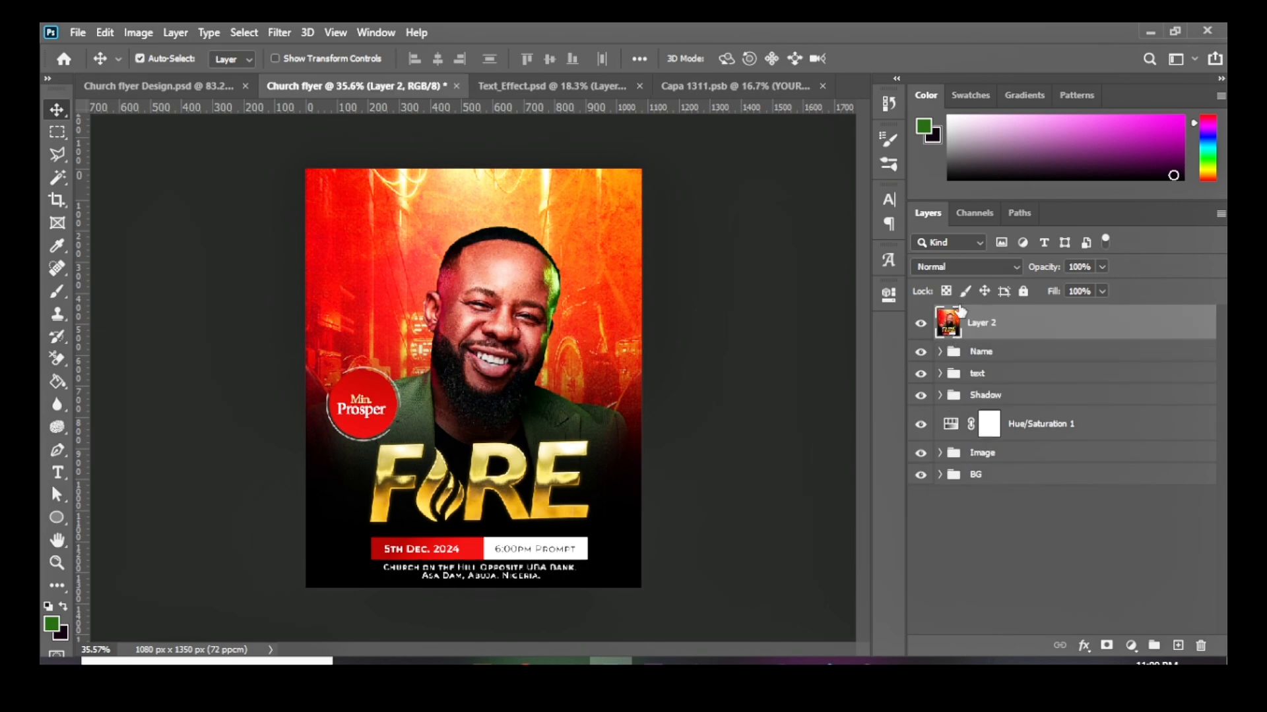
scroll(958, 319, up, 3)
scroll(546, 311, down, 3)
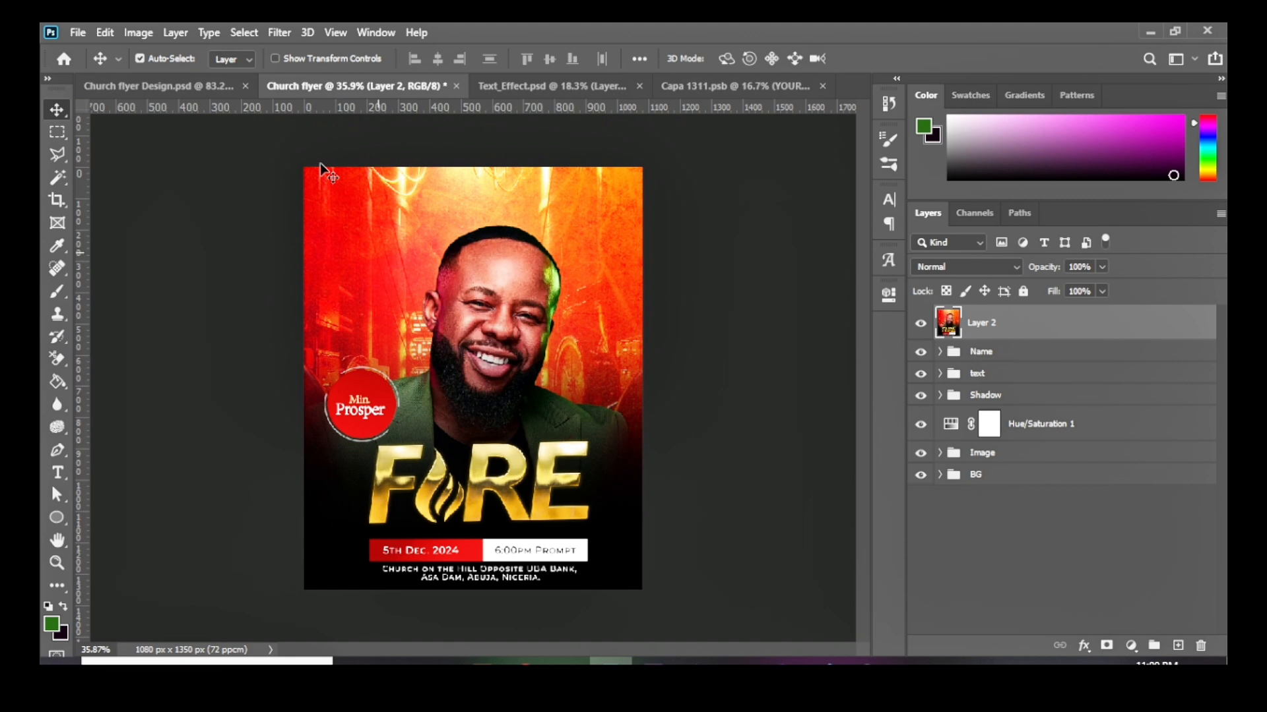
Step: Open the Camera Raw Filter on the merged layer and set Texture to +17, Clarity to +11 and Blacks to -7
click(284, 31)
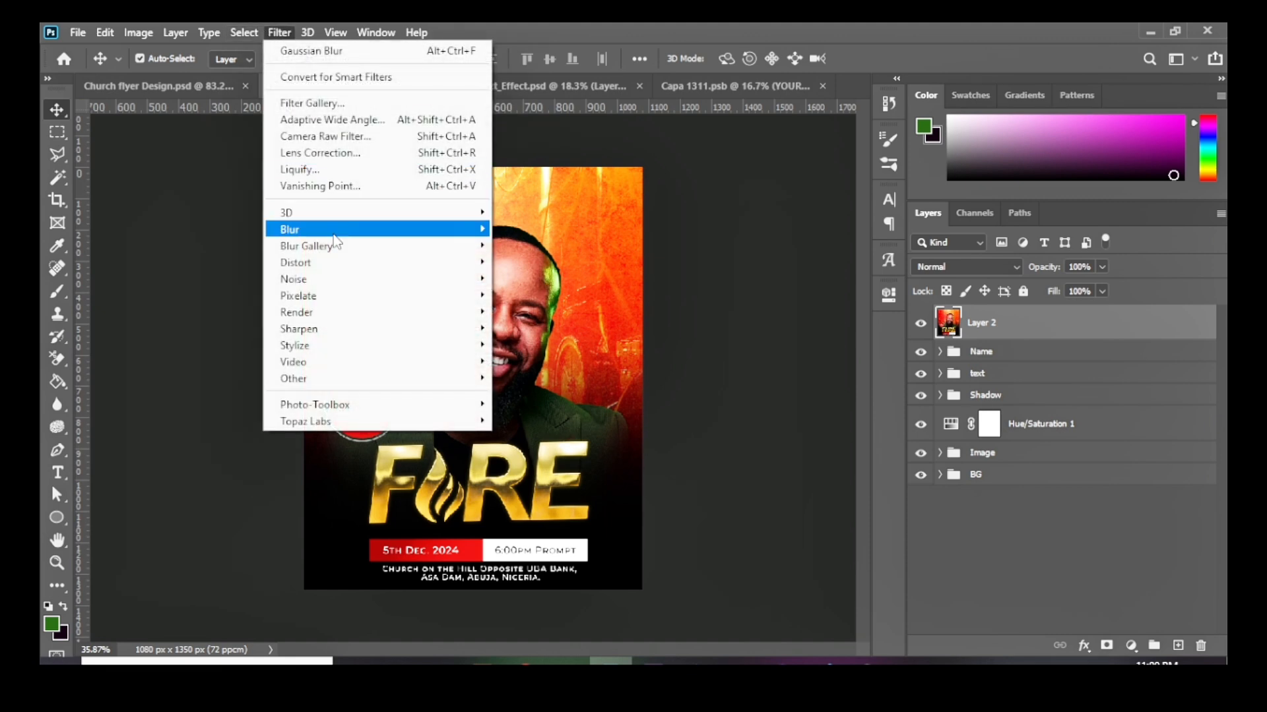
click(357, 138)
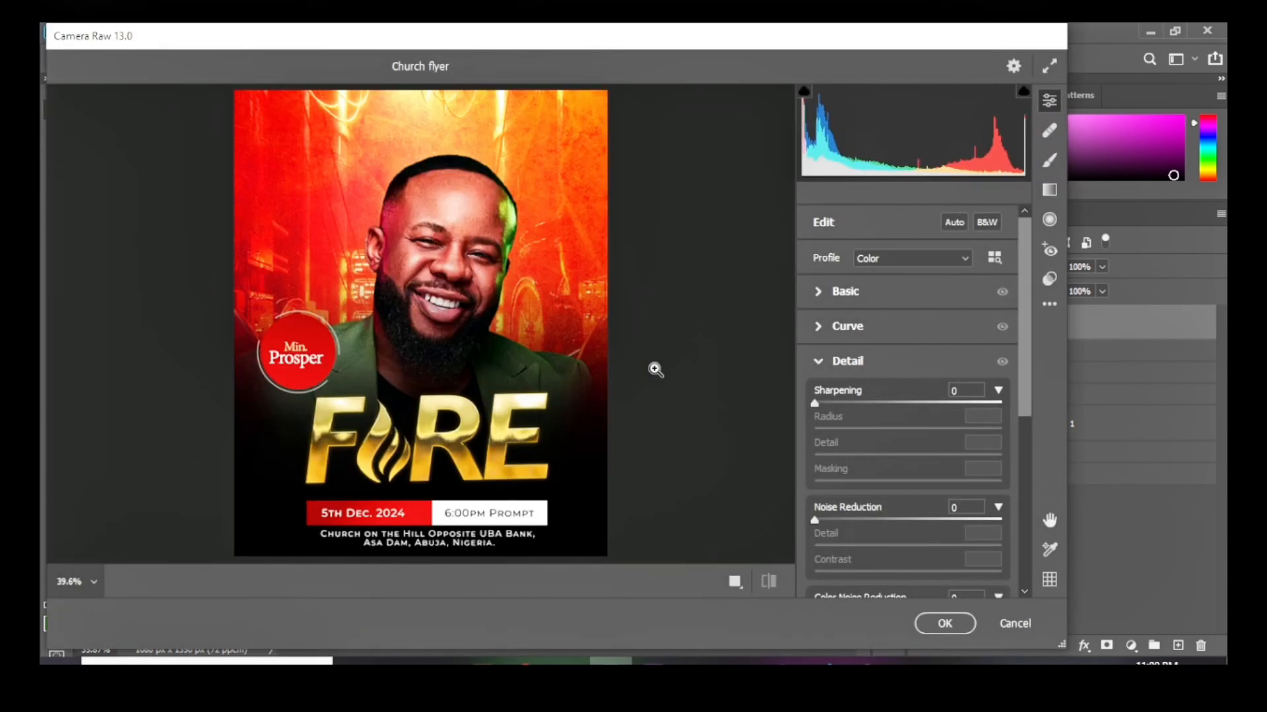
click(820, 291)
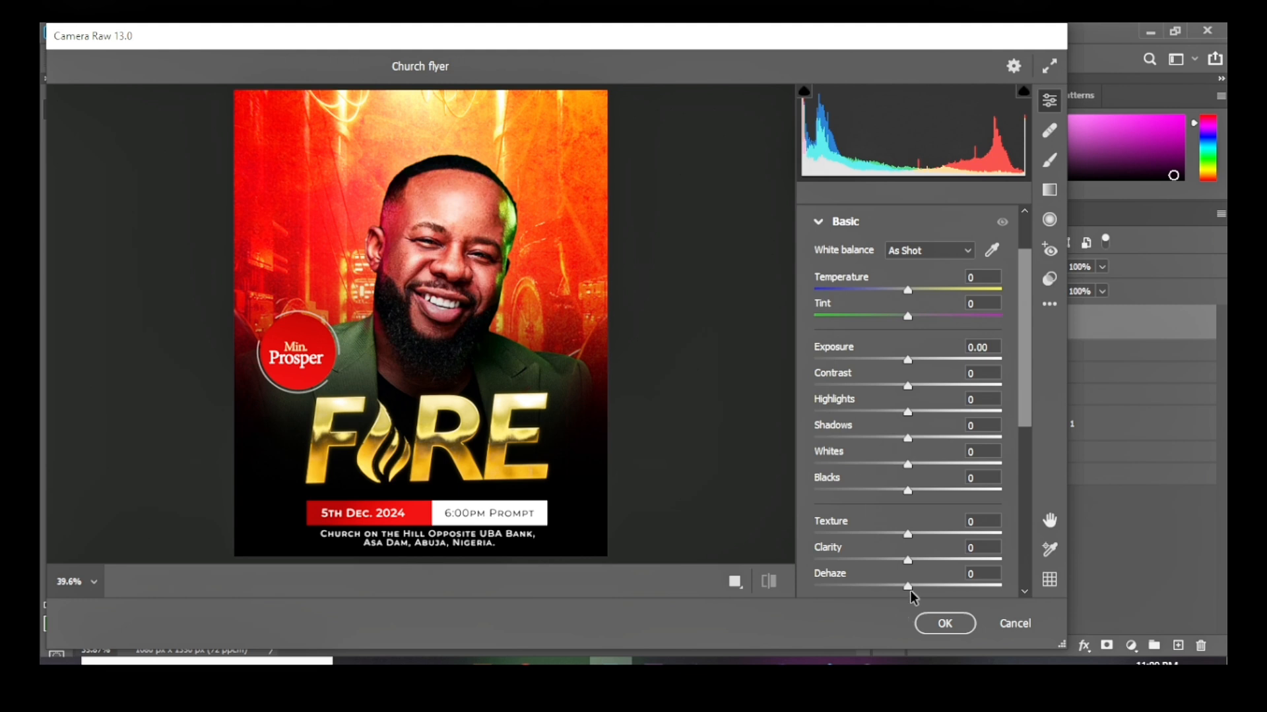
drag(908, 536, 921, 579)
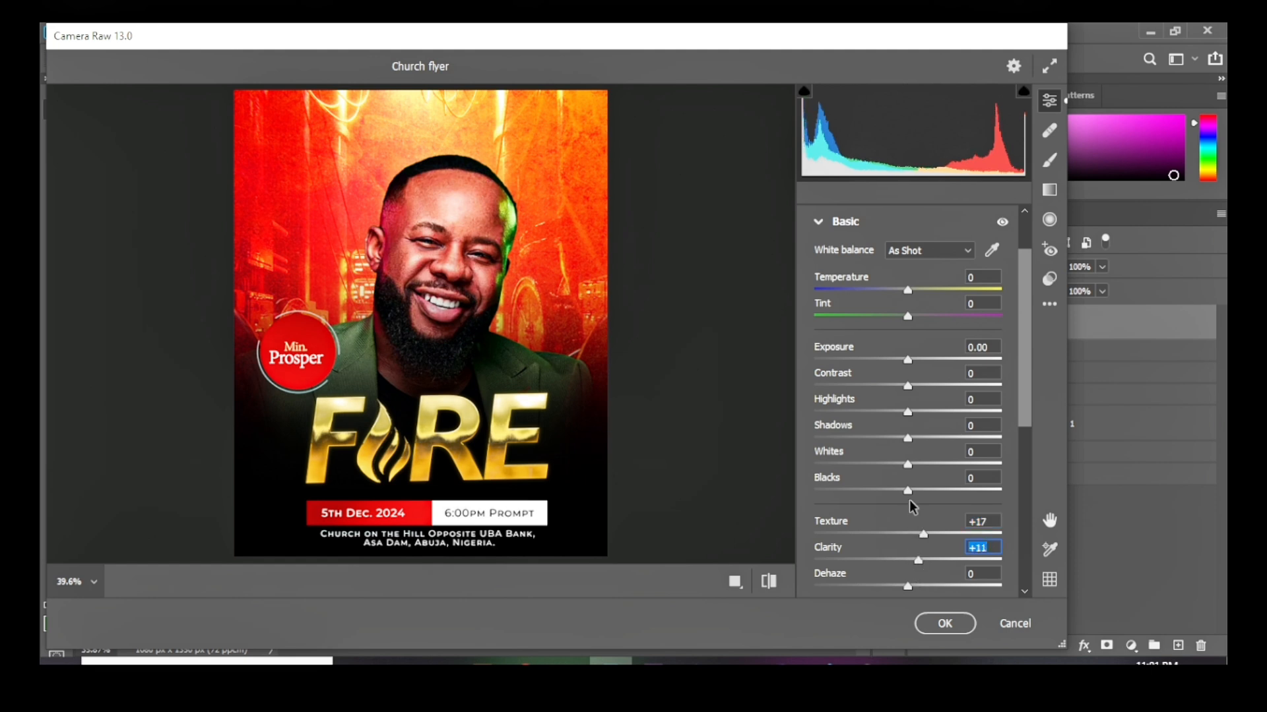
drag(908, 494, 901, 500)
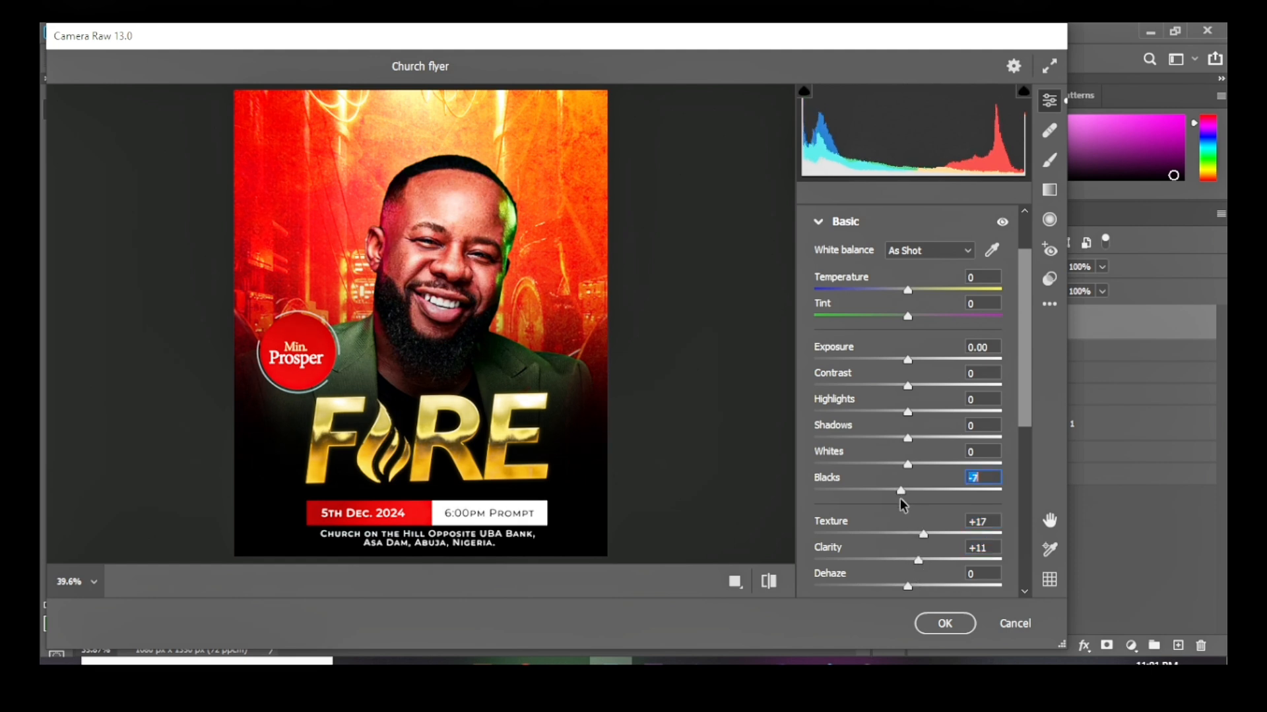
Step: Set Sharpening to 11, apply the Camera Raw filter, and compare the flyer before and after the adjustments
scroll(891, 518, down, 2)
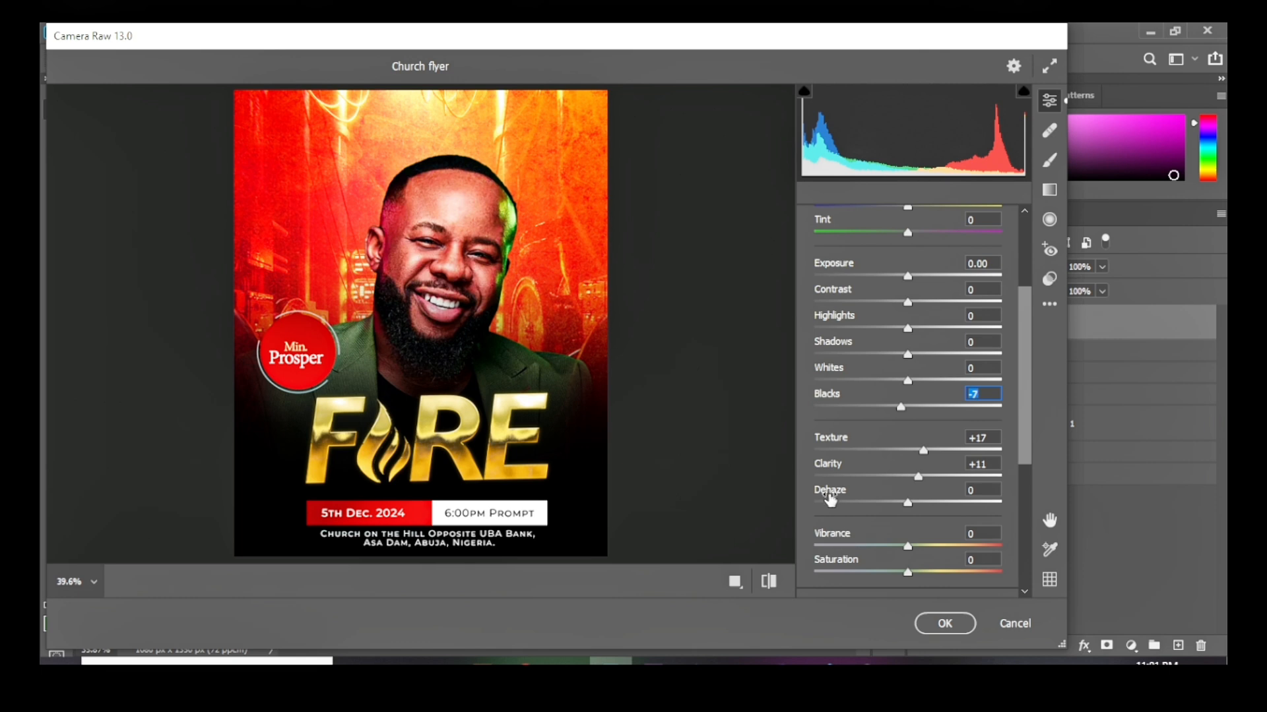
scroll(833, 520, down, 2)
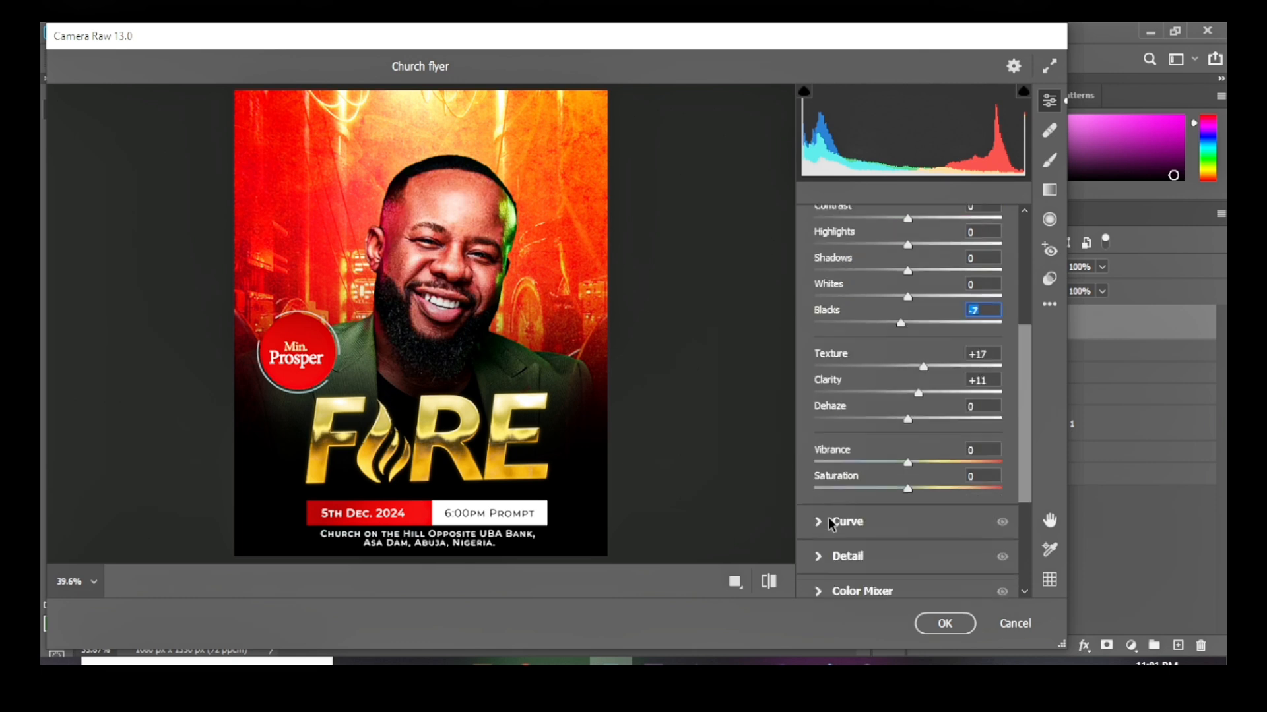
click(823, 559)
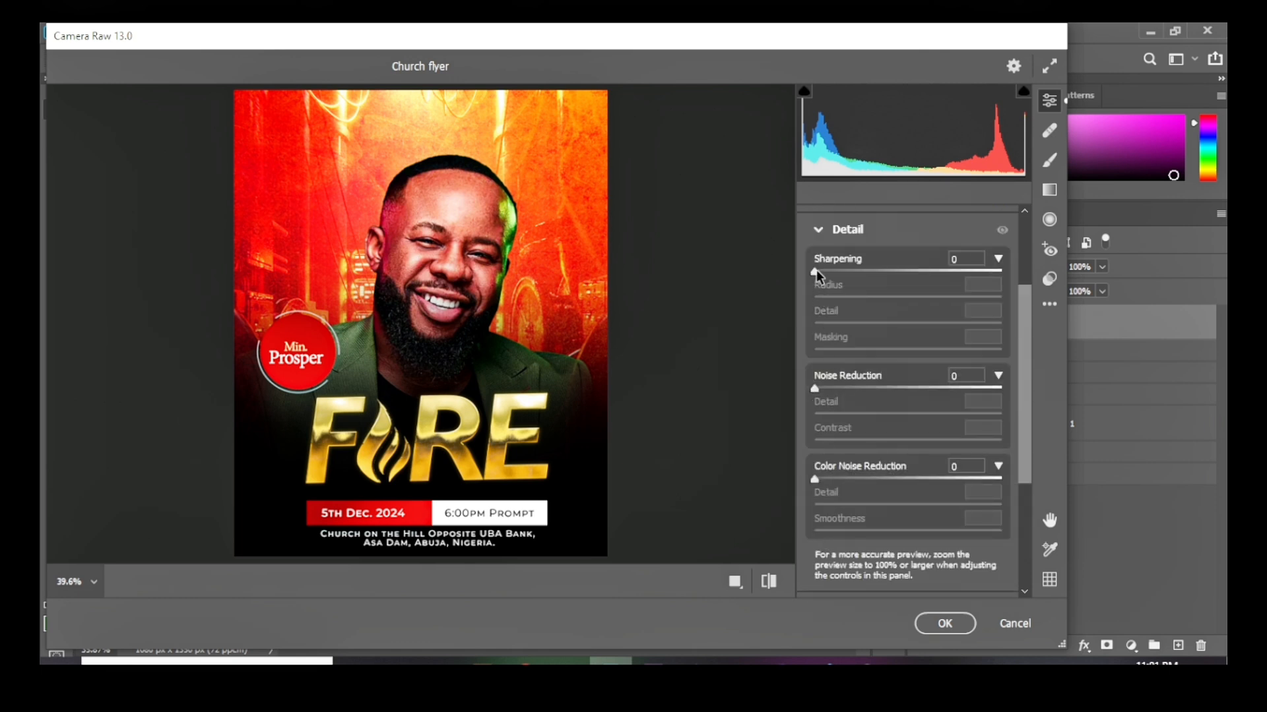
drag(817, 271, 833, 317)
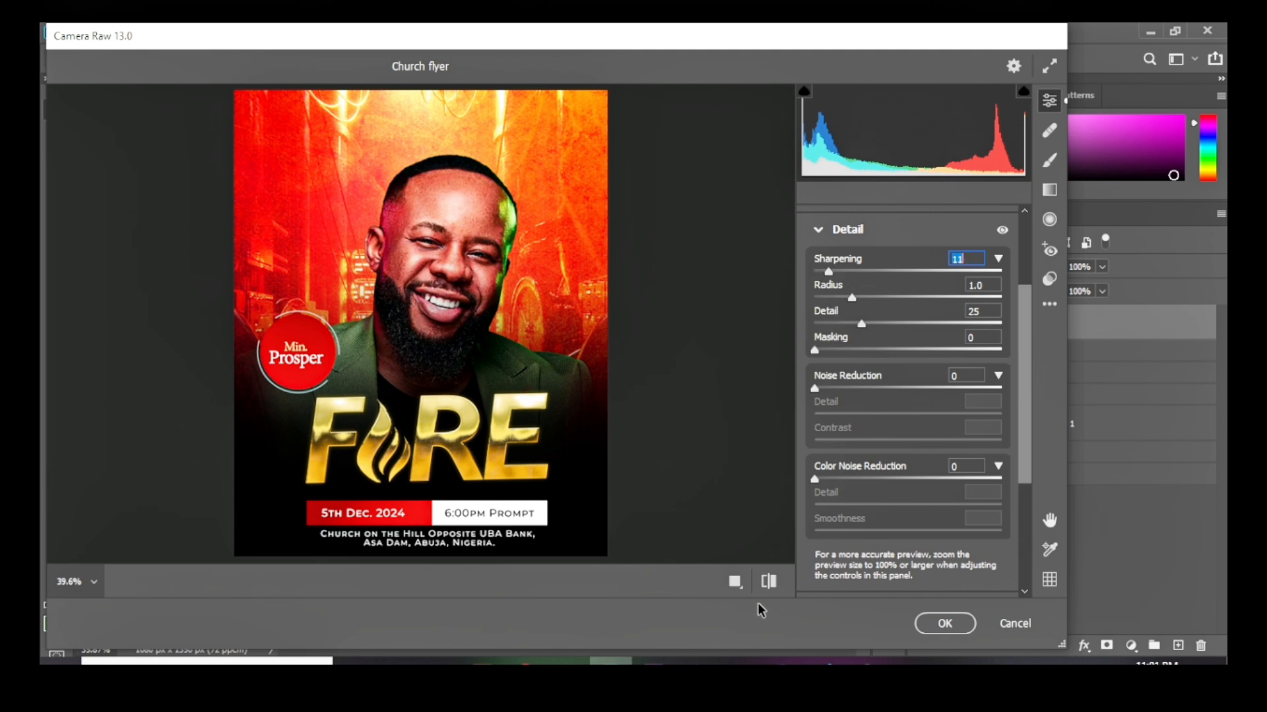
click(773, 580)
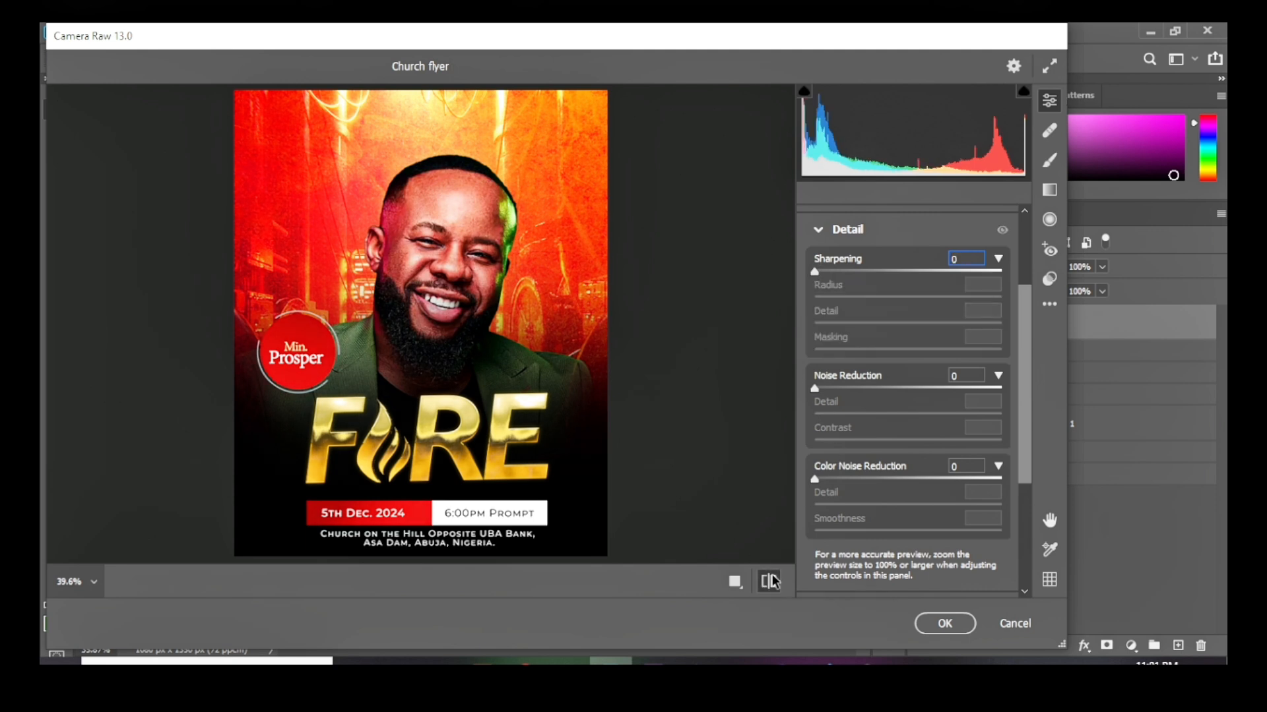
click(773, 581)
click(945, 624)
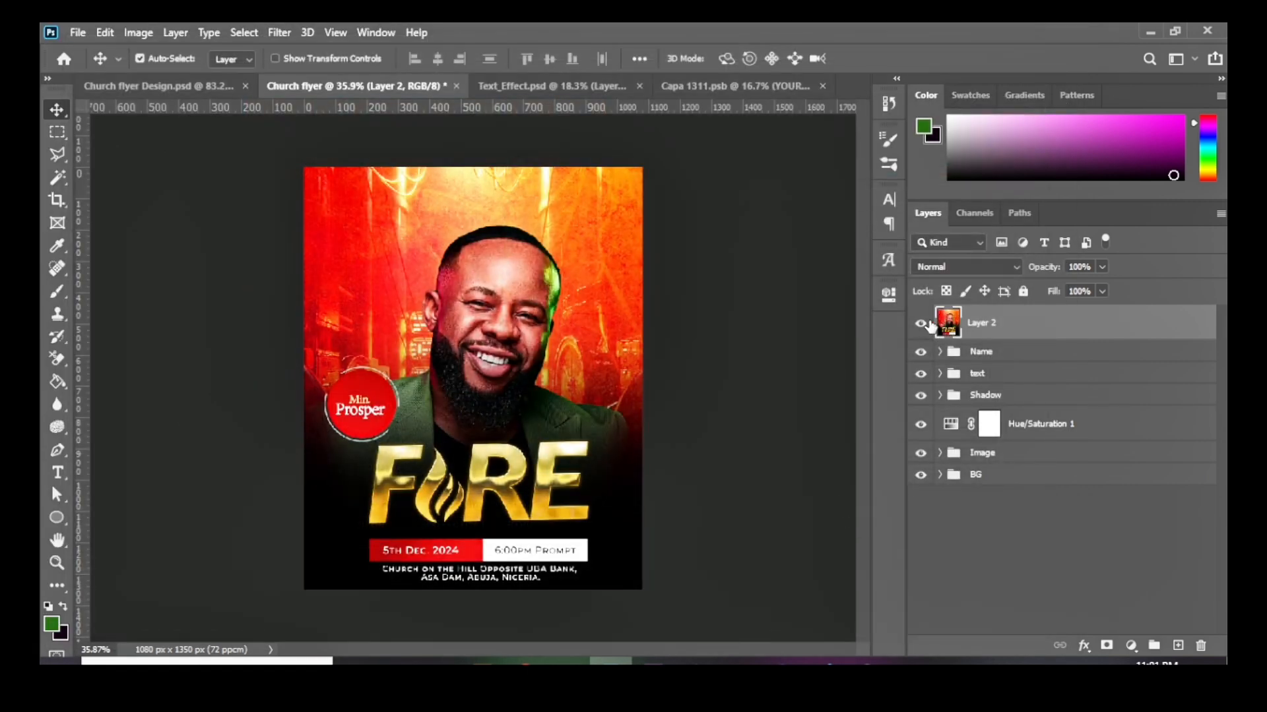
click(921, 323)
scroll(505, 422, up, 2)
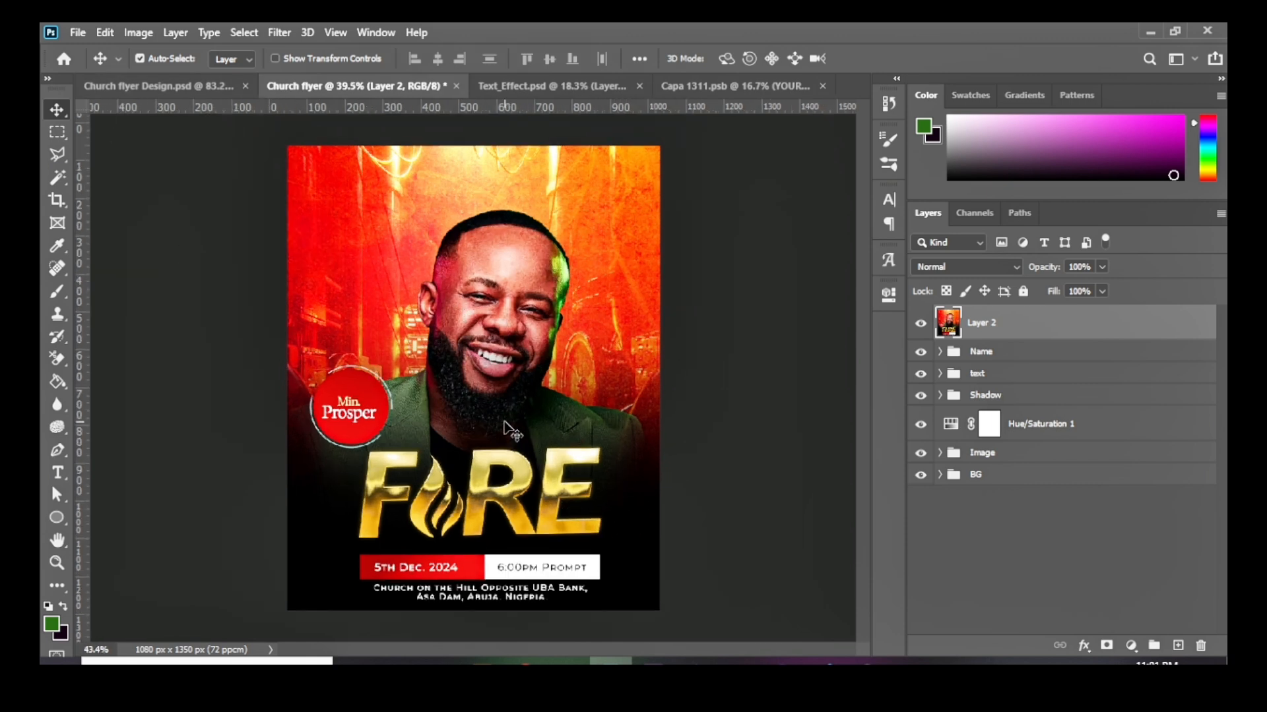
scroll(506, 422, down, 2)
scroll(506, 429, up, 1)
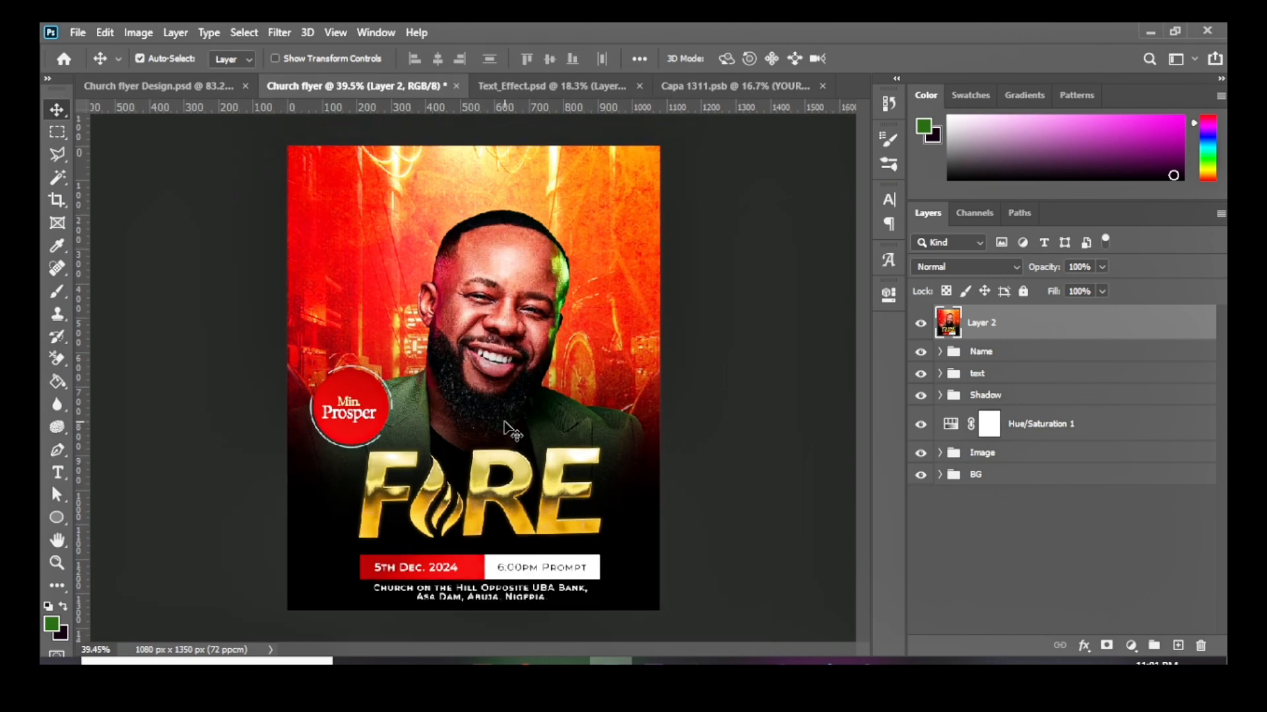